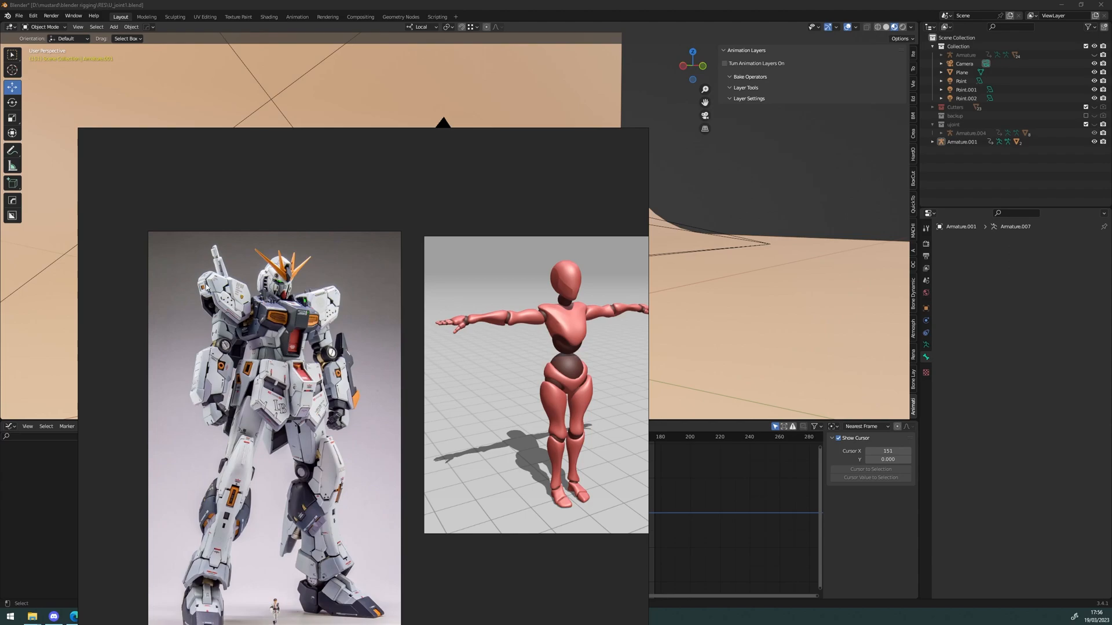
Step: Capture the two reference images and annotate the robot's elbow with a circle, an arrow from the mannequin's elbow, and rotation arrows near the knee
{"action": "key", "text": "F1"}
{"action": "mouse_move", "coordinate": [144, 229]}
{"action": "left_mouse_down"}
{"action": "mouse_move", "coordinate": [578, 596]}
{"action": "mouse_move", "coordinate": [600, 597]}
{"action": "left_mouse_up"}
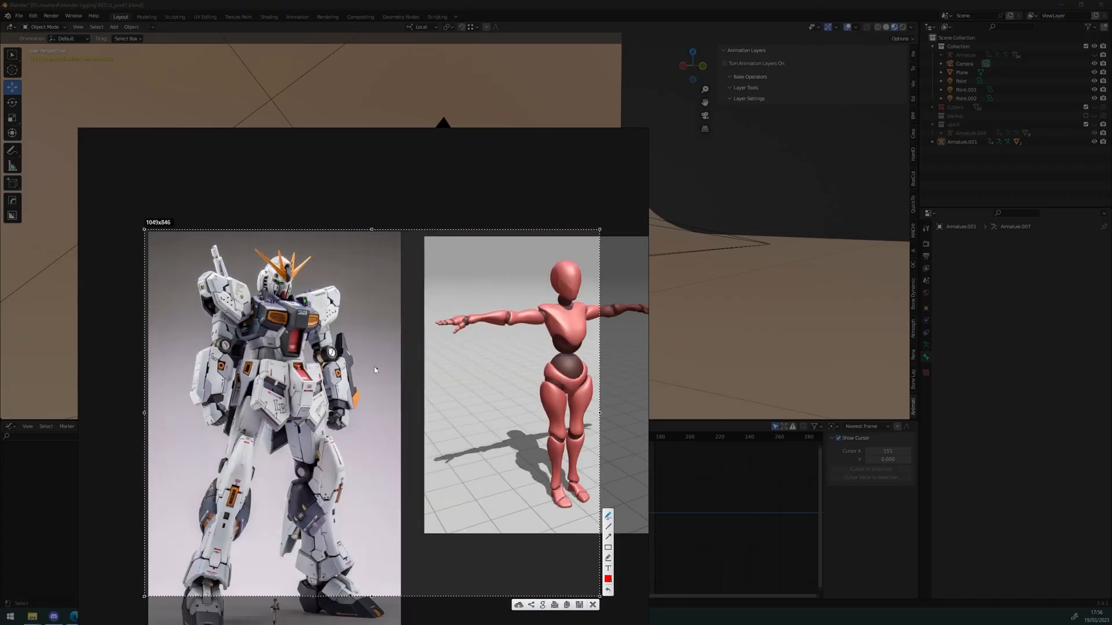
{"action": "left_click_drag", "start_coordinate": [329, 342], "coordinate": [331, 341]}
{"action": "mouse_move", "coordinate": [508, 312]}
{"action": "left_mouse_down"}
{"action": "mouse_move", "coordinate": [425, 304]}
{"action": "mouse_move", "coordinate": [345, 335]}
{"action": "left_mouse_up"}
{"action": "mouse_move", "coordinate": [377, 487]}
{"action": "left_mouse_down"}
{"action": "mouse_move", "coordinate": [361, 496]}
{"action": "mouse_move", "coordinate": [355, 486]}
{"action": "mouse_move", "coordinate": [381, 487]}
{"action": "left_mouse_up"}
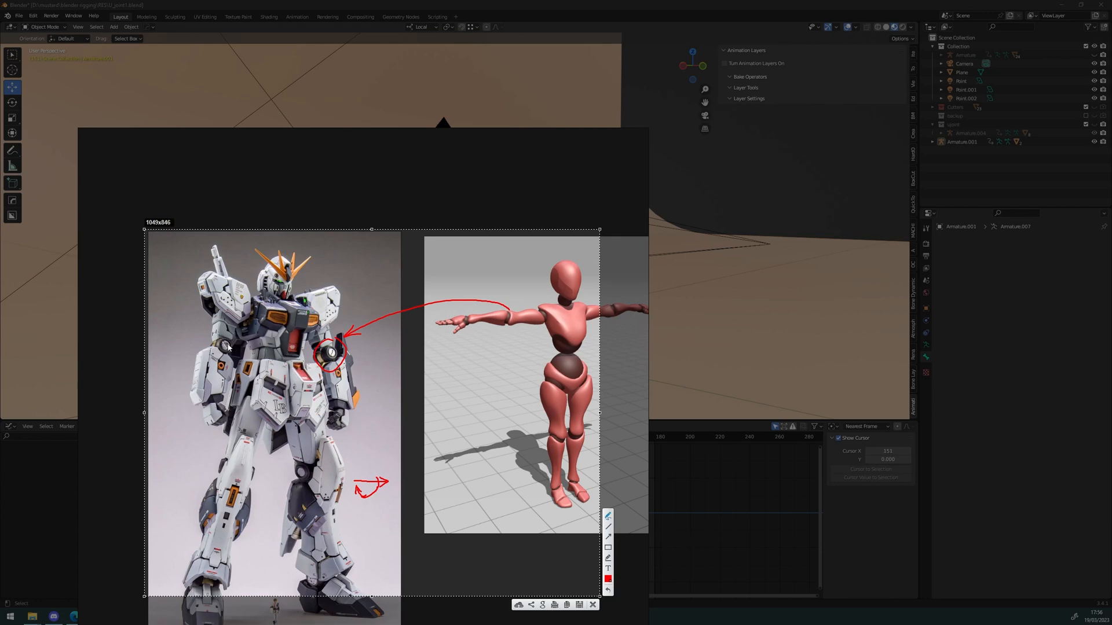
Step: Mark the robot's other elbow with a circle and "xyz", circle the mannequin's elbow, and discard the annotated capture
{"action": "left_click_drag", "start_coordinate": [207, 321], "coordinate": [226, 360]}
{"action": "left_click_drag", "start_coordinate": [230, 313], "coordinate": [247, 326]}
{"action": "left_click_drag", "start_coordinate": [211, 325], "coordinate": [213, 349]}
{"action": "mouse_move", "coordinate": [230, 330]}
{"action": "left_mouse_down"}
{"action": "mouse_move", "coordinate": [216, 338]}
{"action": "mouse_move", "coordinate": [233, 331]}
{"action": "left_mouse_up"}
{"action": "left_click_drag", "start_coordinate": [236, 329], "coordinate": [173, 335]}
{"action": "left_click_drag", "start_coordinate": [182, 329], "coordinate": [175, 345]}
{"action": "left_click_drag", "start_coordinate": [189, 329], "coordinate": [195, 334]}
{"action": "left_click_drag", "start_coordinate": [508, 306], "coordinate": [514, 340]}
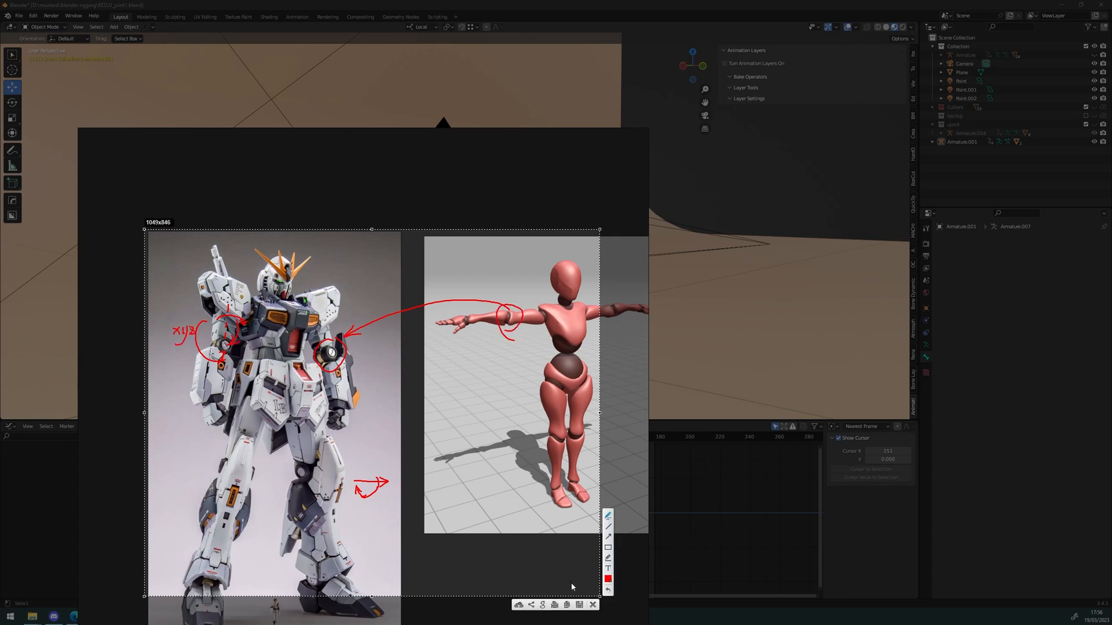
{"action": "left_click", "coordinate": [593, 605]}
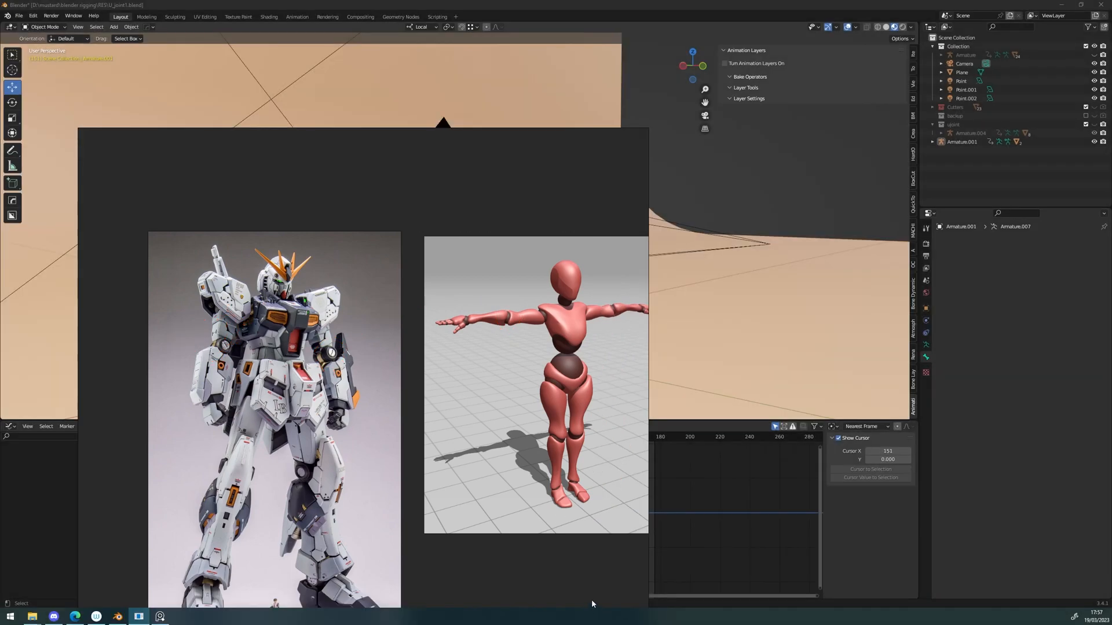
Step: Minimize the reference image board and face the mannequin in the 3D scene
{"action": "right_click_drag", "start_coordinate": [503, 188], "coordinate": [477, 186]}
{"action": "key", "text": "ctrl+m"}
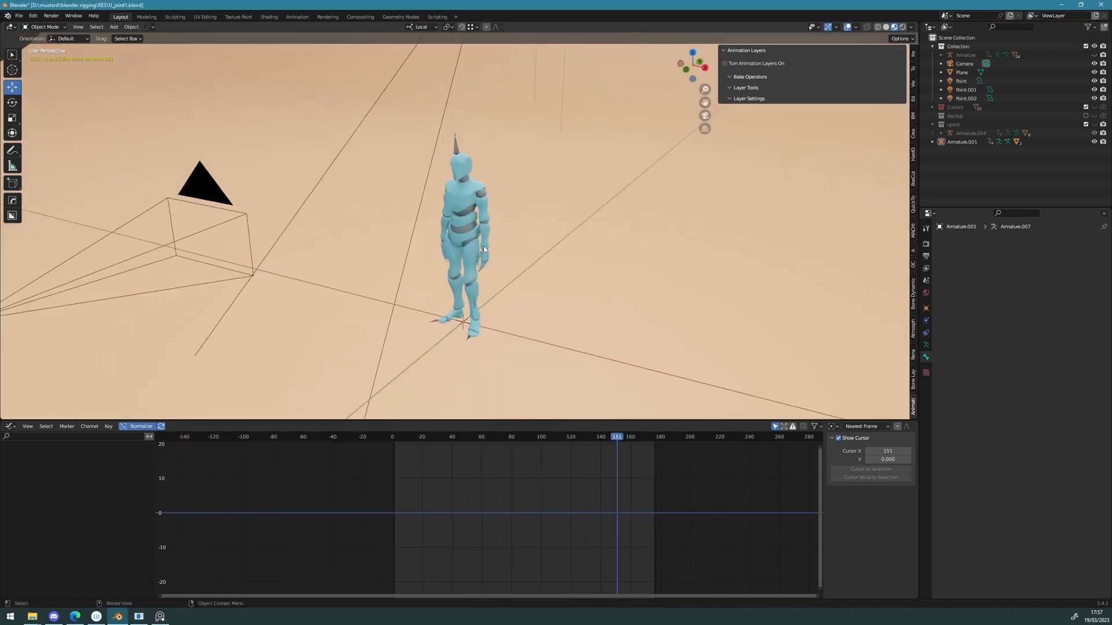
{"action": "mouse_move", "coordinate": [484, 245]}
{"action": "middle_mouse_down"}
{"action": "mouse_move", "coordinate": [543, 235]}
{"action": "mouse_move", "coordinate": [492, 259]}
{"action": "middle_mouse_up"}
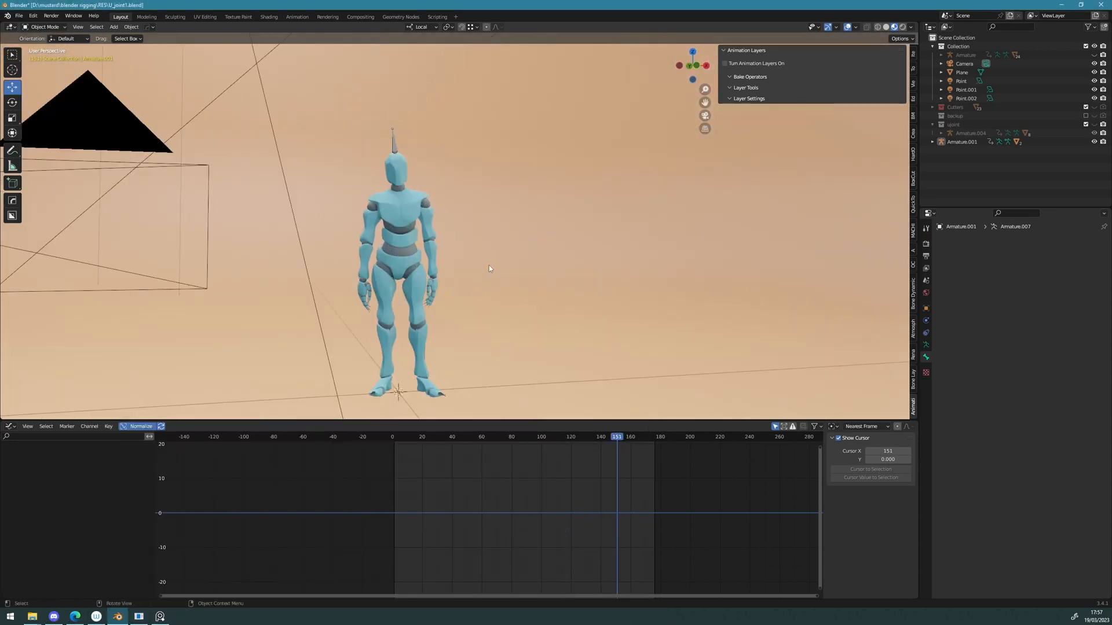
Step: Scrub the timeline backward and forward again to frame 152 to review the mannequin's animation
{"action": "left_click_drag", "start_coordinate": [608, 442], "coordinate": [508, 448]}
{"action": "scroll", "coordinate": [399, 265], "scroll_direction": "up", "scroll_amount": 5}
{"action": "middle_click_drag", "start_coordinate": [298, 191], "coordinate": [366, 282], "text": "shift"}
{"action": "left_click_drag", "start_coordinate": [513, 440], "coordinate": [619, 443]}
{"action": "scroll", "coordinate": [512, 289], "scroll_direction": "down", "scroll_amount": 7}
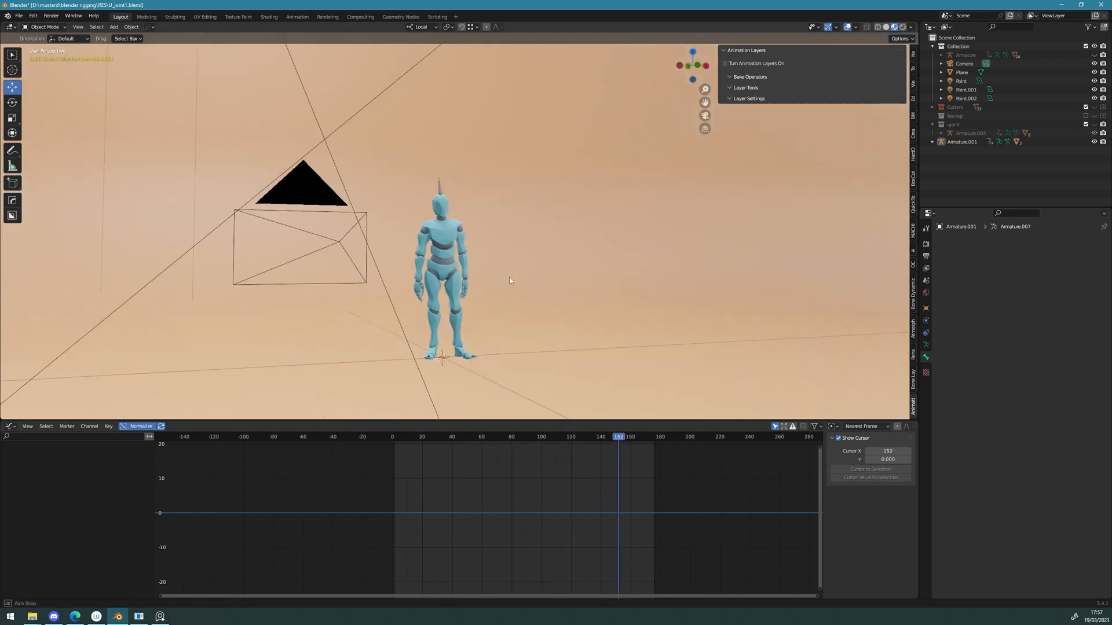
{"action": "middle_click_drag", "start_coordinate": [509, 277], "coordinate": [498, 279]}
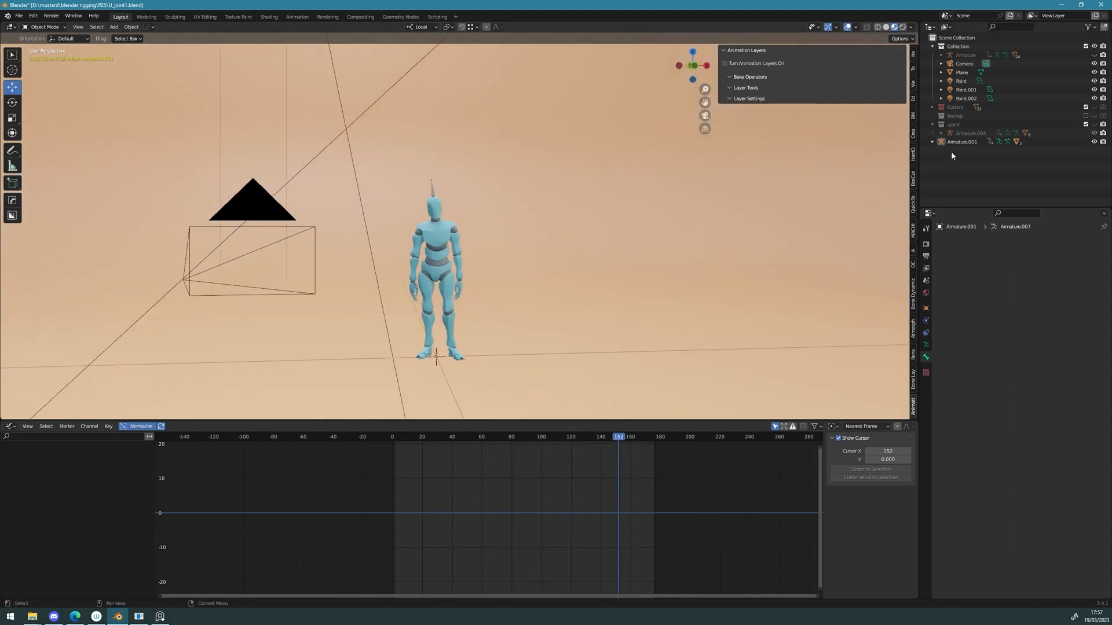
Step: Hide the main Collection, and move Armature.001 with the mannequin's meshes into it
{"action": "left_click", "coordinate": [1094, 47]}
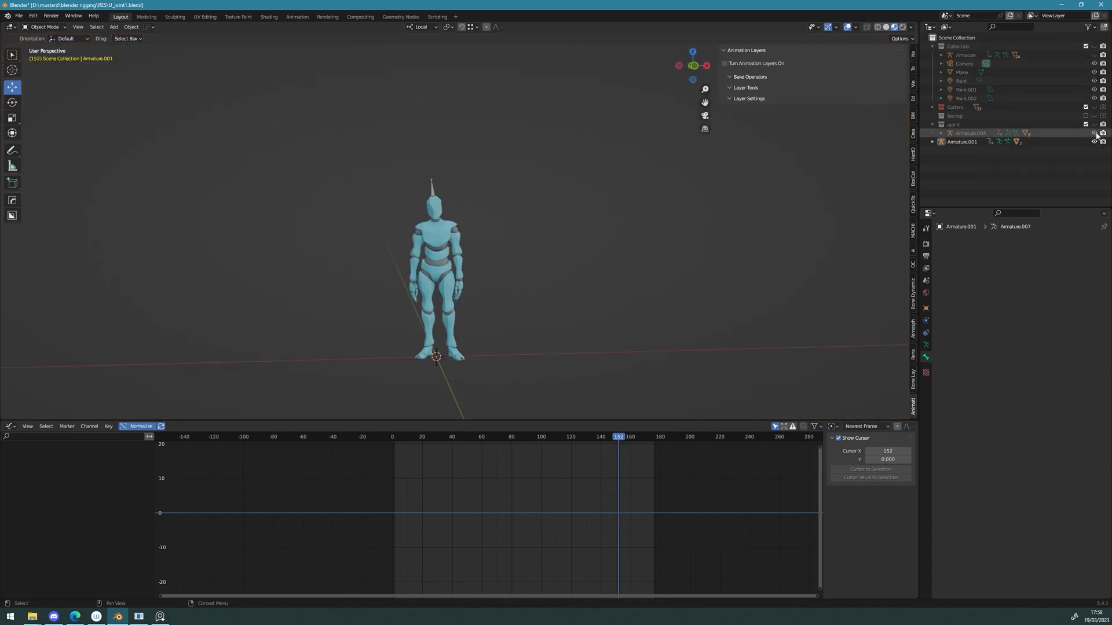
{"action": "left_click", "coordinate": [1034, 141]}
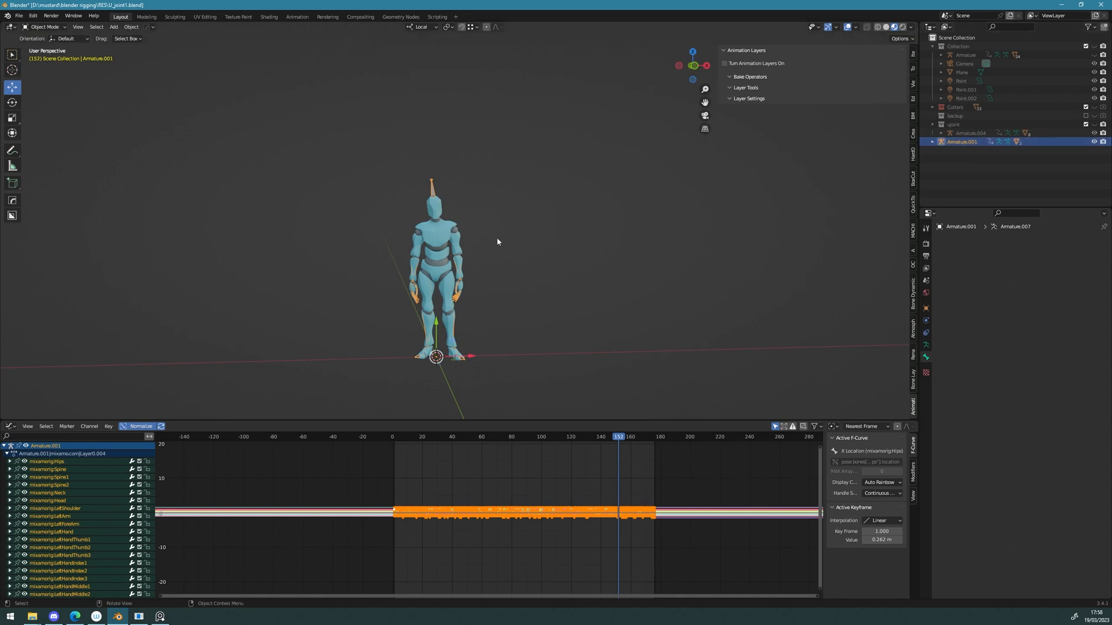
{"action": "left_click_drag", "start_coordinate": [334, 139], "coordinate": [546, 388]}
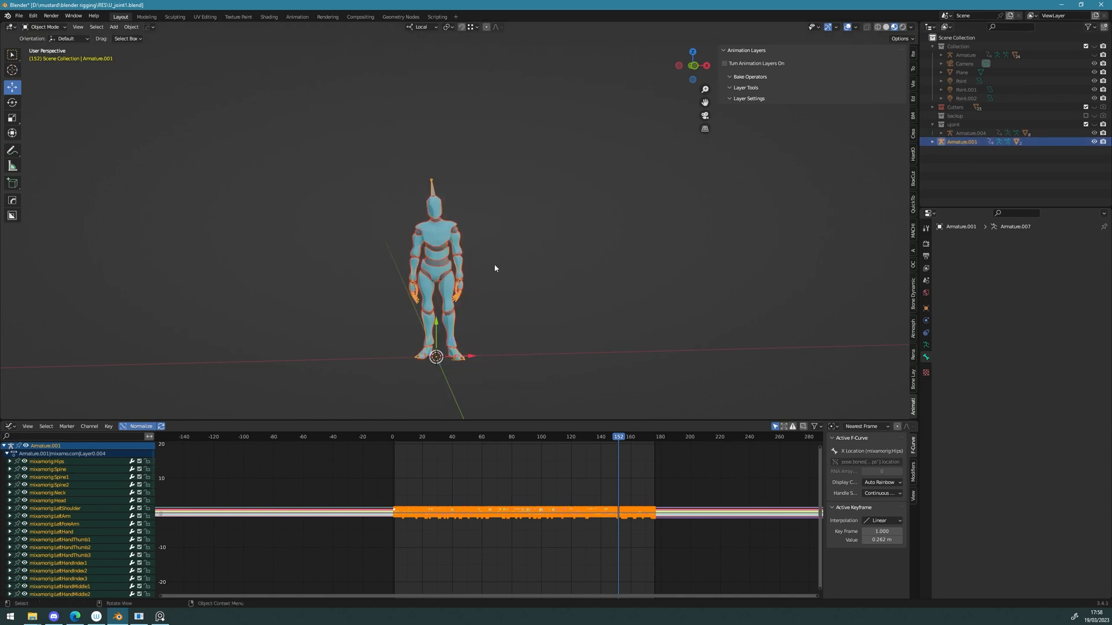
{"action": "key", "text": "m"}
{"action": "left_click", "coordinate": [495, 247]}
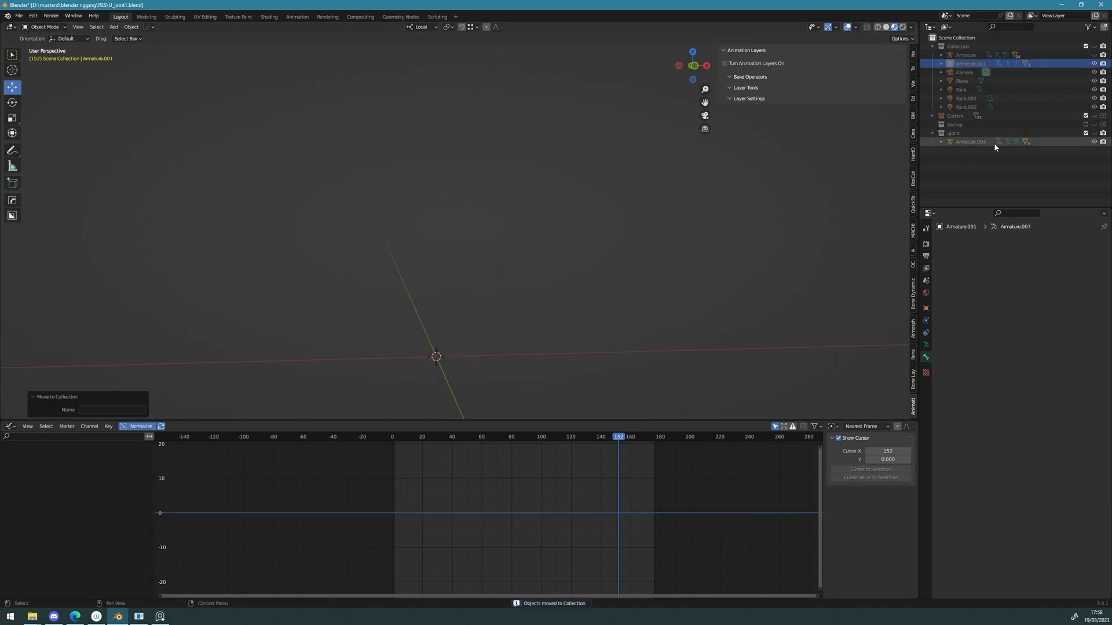
Step: Show the ujoint collection and select Armature.004 of the universal joint
{"action": "key", "text": "KP_Decimal"}
{"action": "middle_click_drag", "start_coordinate": [557, 179], "coordinate": [640, 269]}
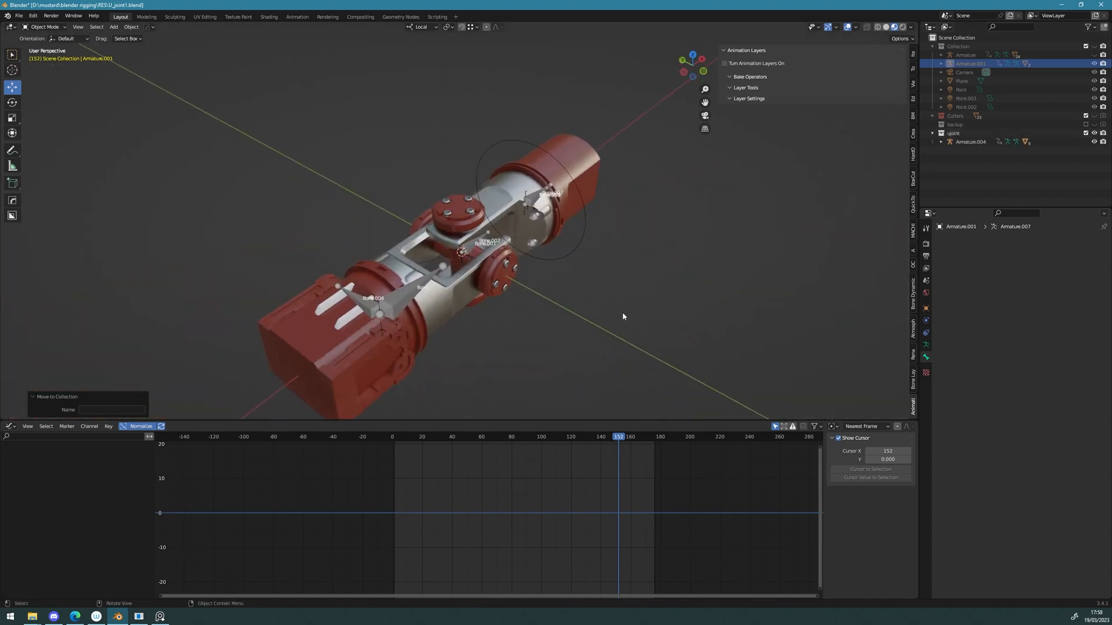
{"action": "middle_click_drag", "start_coordinate": [376, 360], "coordinate": [461, 328]}
{"action": "scroll", "coordinate": [448, 322], "scroll_direction": "up", "scroll_amount": 3}
{"action": "left_click", "coordinate": [379, 297]}
{"action": "scroll", "coordinate": [423, 359], "scroll_direction": "down", "scroll_amount": 2}
{"action": "left_click_drag", "start_coordinate": [429, 380], "coordinate": [294, 256], "text": "alt"}
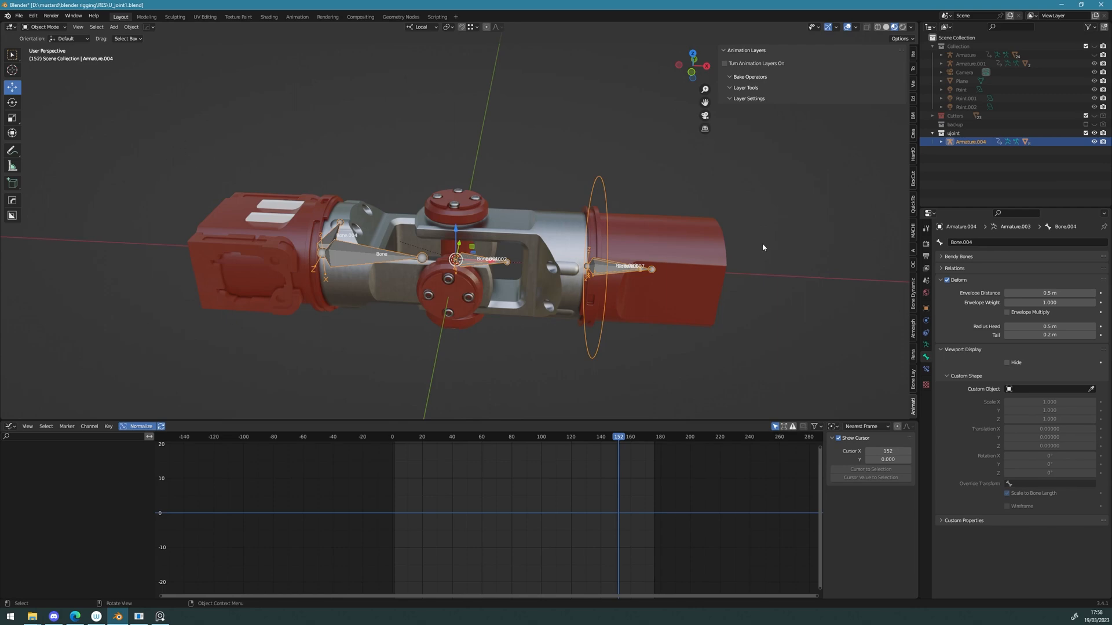
Step: Switch Armature.004 to Pose Mode and select Bone.004 inside the joint's rear housing
{"action": "left_click_drag", "start_coordinate": [528, 240], "coordinate": [596, 236], "text": "alt"}
{"action": "key", "text": "Tab"}
{"action": "key", "text": "Tab"}
{"action": "middle_click_drag", "start_coordinate": [333, 308], "coordinate": [290, 274]}
{"action": "key", "text": "Tab"}
{"action": "left_click", "coordinate": [405, 297]}
{"action": "left_click", "coordinate": [338, 291]}
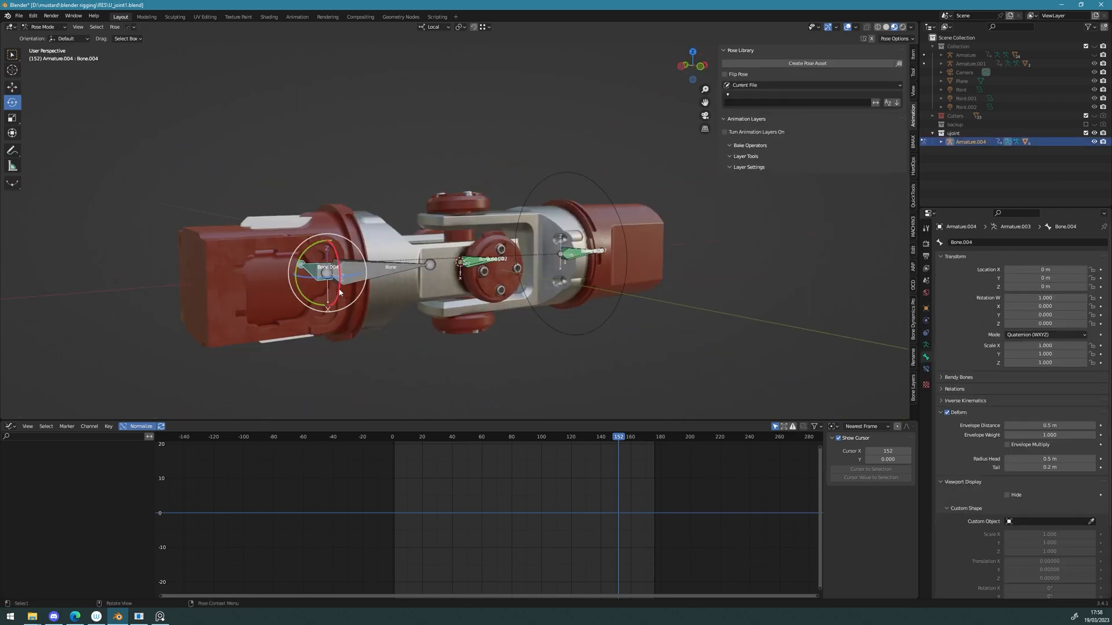
Step: Move Bone.004 to lift the whole universal joint off the ground axes
{"action": "key", "text": "g"}
{"action": "left_click_drag", "start_coordinate": [327, 238], "coordinate": [325, 103]}
{"action": "middle_click_drag", "start_coordinate": [382, 167], "coordinate": [455, 266]}
Step: Rotate Bone.004 to test how the joint assembly turns, undoing the first rotation attempt
{"action": "key", "text": "r"}
{"action": "left_click_drag", "start_coordinate": [331, 280], "coordinate": [354, 302]}
{"action": "key", "text": "ctrl+z"}
{"action": "key", "text": "s"}
{"action": "key", "text": "Escape"}
{"action": "middle_click_drag", "start_coordinate": [358, 304], "coordinate": [333, 261]}
{"action": "left_click_drag", "start_coordinate": [331, 267], "coordinate": [377, 262]}
{"action": "scroll", "coordinate": [559, 273], "scroll_direction": "down", "scroll_amount": 2}
{"action": "left_click_drag", "start_coordinate": [558, 273], "coordinate": [417, 347], "text": "alt"}
Step: Select the ring control Bone.003 and toggle modes and X-ray to examine the bones inside the joint's far end
{"action": "left_click", "coordinate": [487, 244]}
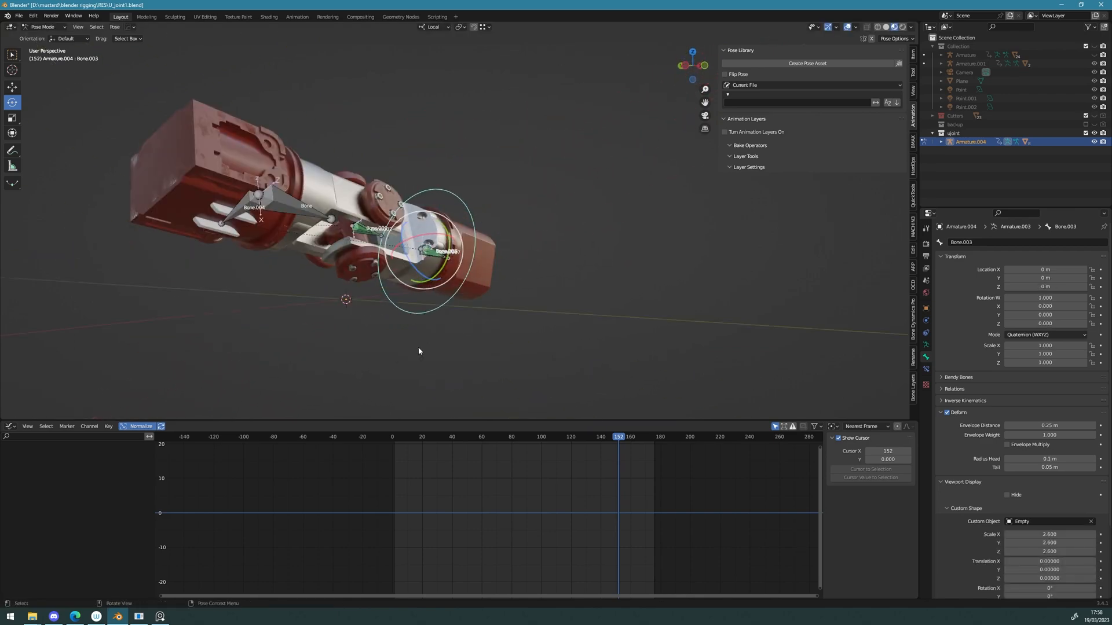
{"action": "left_click_drag", "start_coordinate": [511, 315], "coordinate": [454, 265], "text": "alt"}
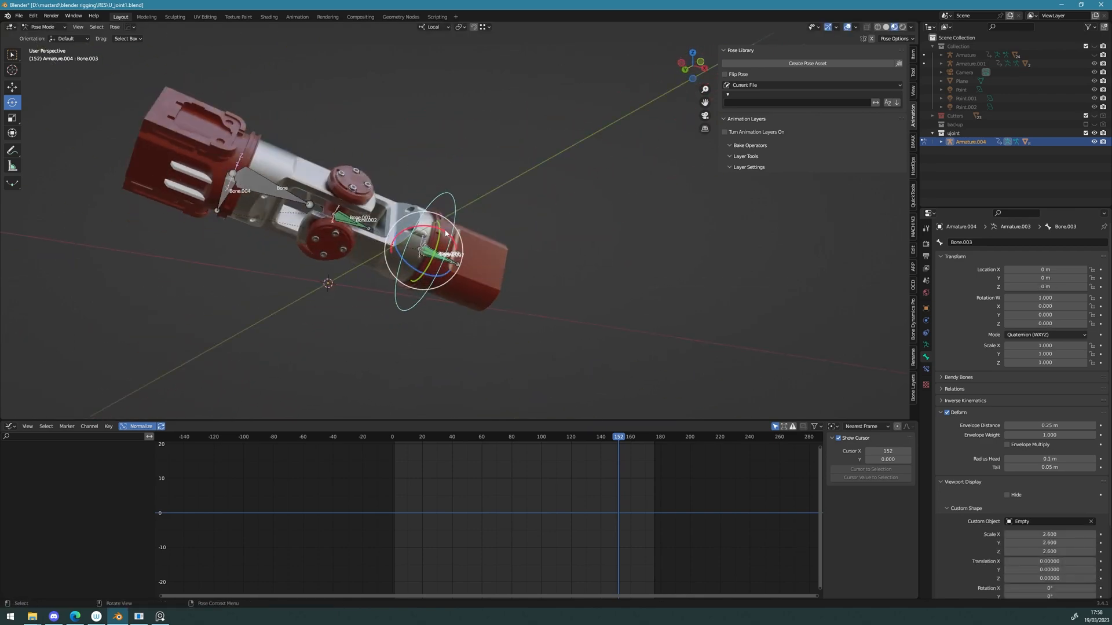
{"action": "scroll", "coordinate": [439, 240], "scroll_direction": "up", "scroll_amount": 5}
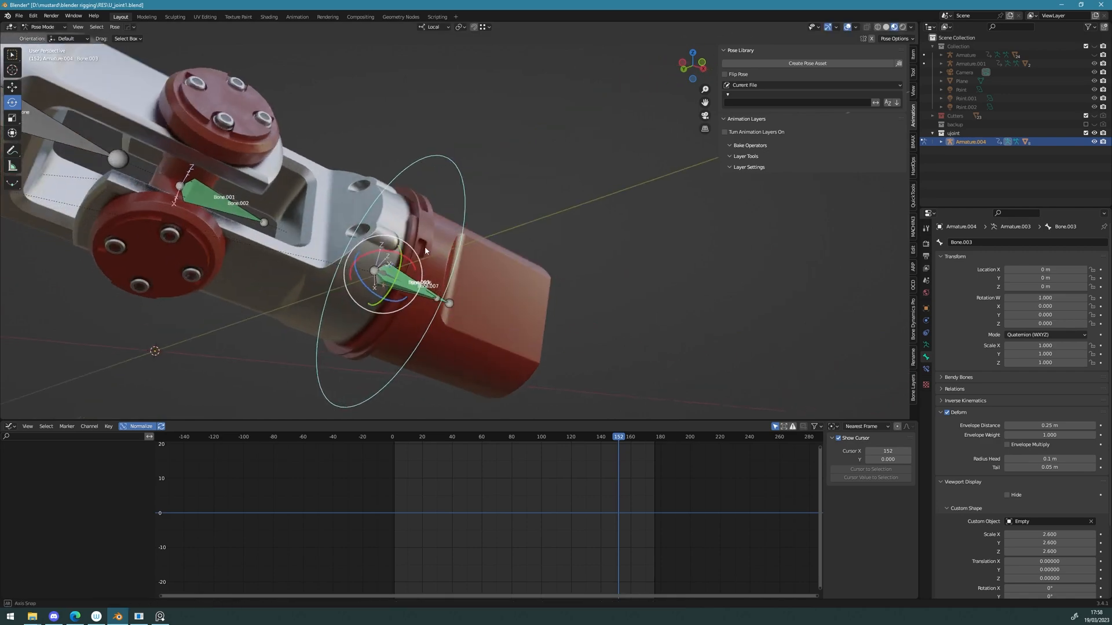
{"action": "key", "text": "ctrl+Tab"}
{"action": "key", "text": "alt+z"}
{"action": "key", "text": "ctrl+Tab"}
{"action": "key", "text": "alt+z"}
{"action": "middle_click_drag", "start_coordinate": [342, 325], "coordinate": [285, 299]}
{"action": "left_click", "coordinate": [454, 351]}
{"action": "left_click", "coordinate": [461, 350]}
{"action": "key", "text": "Tab"}
{"action": "scroll", "coordinate": [441, 200], "scroll_direction": "down", "scroll_amount": 4}
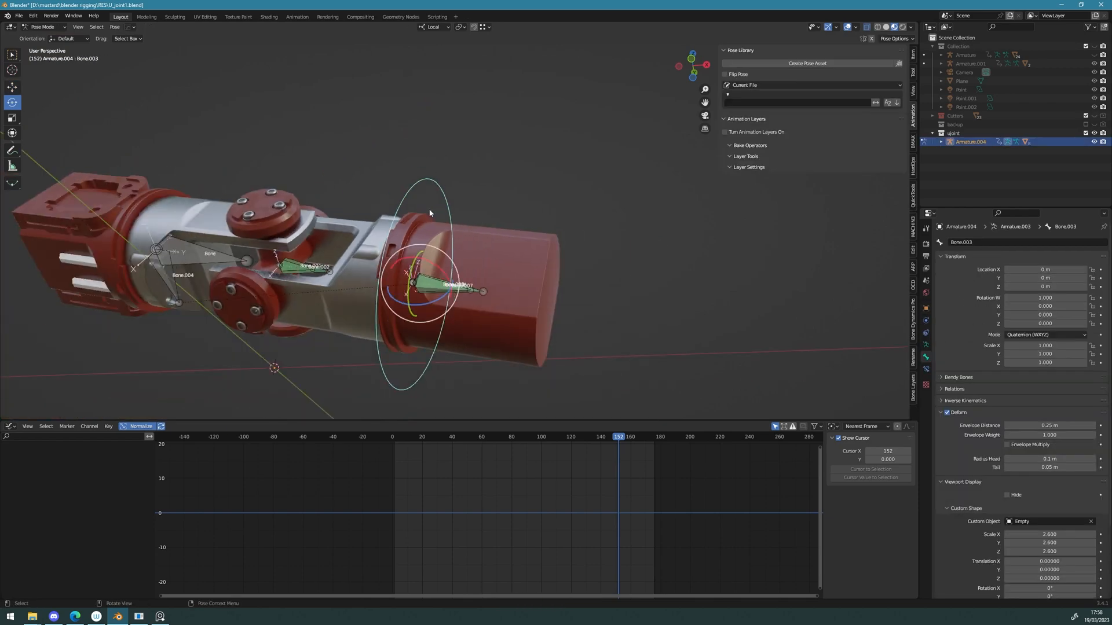
Step: Move the ring control Bone.003 repeatedly in different directions to test how the universal joint bends
{"action": "key", "text": "shift+space"}
{"action": "key", "text": "g"}
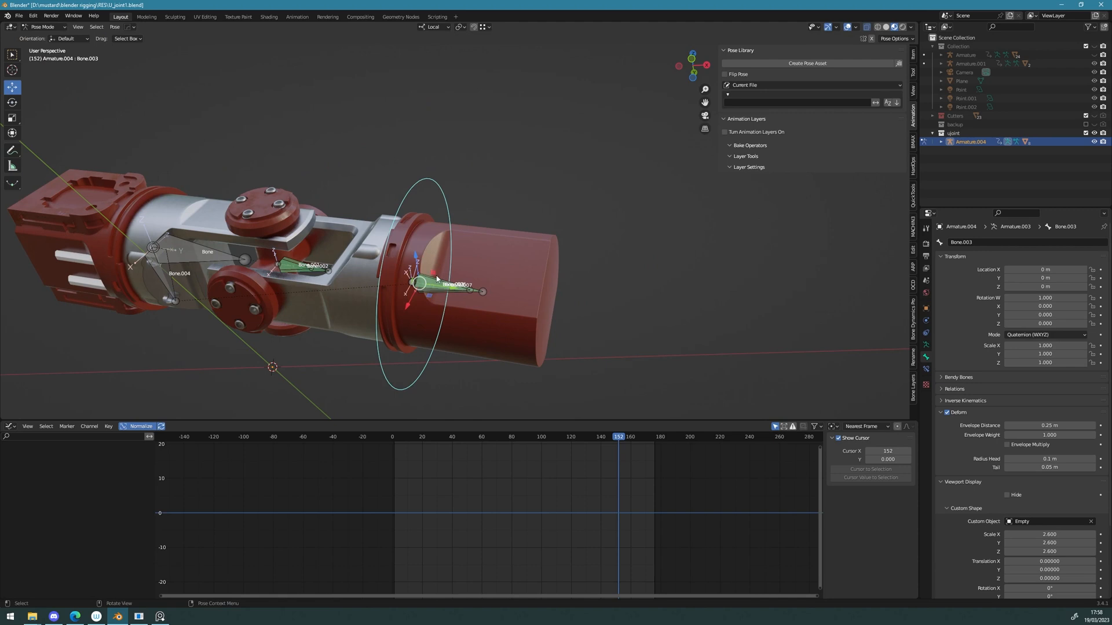
{"action": "left_click_drag", "start_coordinate": [431, 299], "coordinate": [495, 165]}
{"action": "middle_click_drag", "start_coordinate": [495, 165], "coordinate": [521, 243]}
{"action": "left_click_drag", "start_coordinate": [455, 115], "coordinate": [462, 311]}
{"action": "middle_click_drag", "start_coordinate": [462, 310], "coordinate": [510, 272]}
{"action": "left_click_drag", "start_coordinate": [496, 283], "coordinate": [463, 297]}
{"action": "middle_click_drag", "start_coordinate": [464, 297], "coordinate": [481, 301]}
{"action": "left_click_drag", "start_coordinate": [451, 318], "coordinate": [555, 207]}
{"action": "middle_click_drag", "start_coordinate": [550, 209], "coordinate": [395, 304]}
{"action": "middle_click_drag", "start_coordinate": [370, 266], "coordinate": [633, 150]}
{"action": "scroll", "coordinate": [457, 290], "scroll_direction": "up", "scroll_amount": 4}
{"action": "left_click_drag", "start_coordinate": [600, 130], "coordinate": [663, 148]}
{"action": "middle_click_drag", "start_coordinate": [663, 148], "coordinate": [796, 102]}
Step: Select Bone in the rear housing and try rotating it to test the joint
{"action": "middle_click_drag", "start_coordinate": [403, 145], "coordinate": [312, 237]}
{"action": "left_click", "coordinate": [349, 256]}
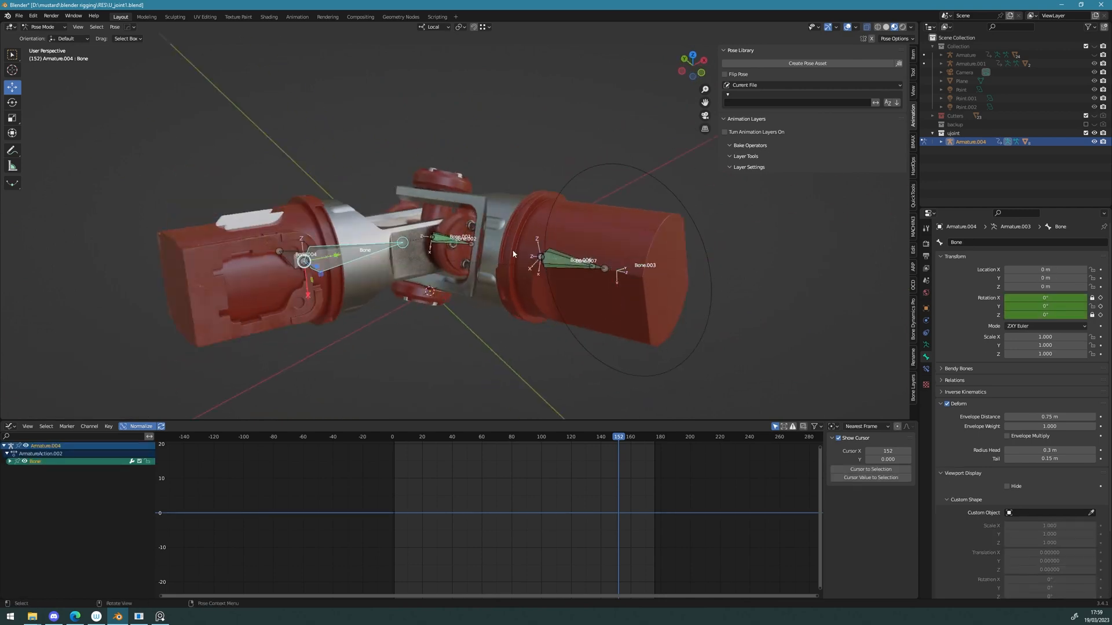
{"action": "key", "text": "r"}
{"action": "left_click_drag", "start_coordinate": [316, 241], "coordinate": [295, 263]}
{"action": "key", "text": "Escape"}
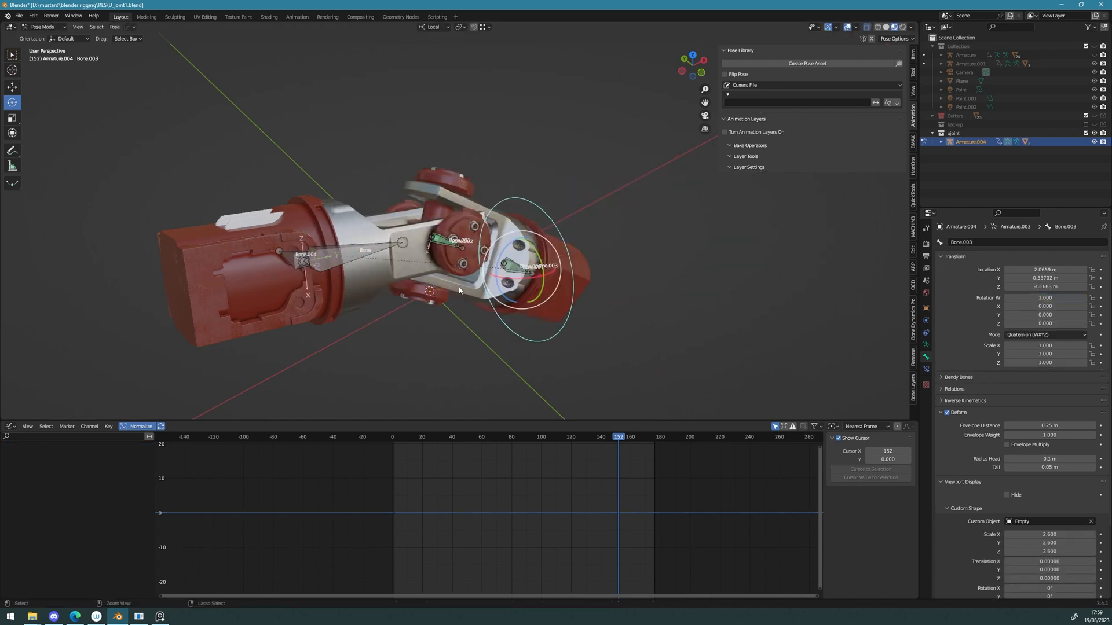
Step: Reset the ring control Bone.003 to straighten the joint and return Armature.004 to Object Mode
{"action": "left_click", "coordinate": [458, 293]}
{"action": "key", "text": "ctrl+Tab"}
{"action": "middle_click_drag", "start_coordinate": [486, 346], "coordinate": [439, 320]}
{"action": "middle_click_drag", "start_coordinate": [338, 142], "coordinate": [297, 209]}
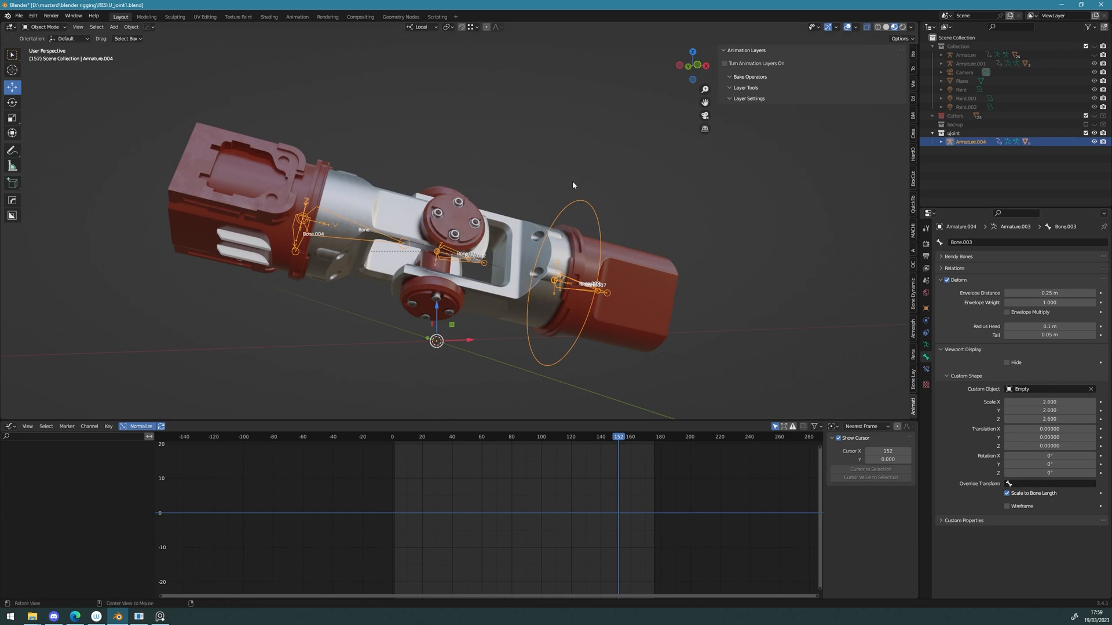
{"action": "middle_click_drag", "start_coordinate": [568, 186], "coordinate": [118, 186]}
{"action": "middle_click_drag", "start_coordinate": [430, 367], "coordinate": [343, 239]}
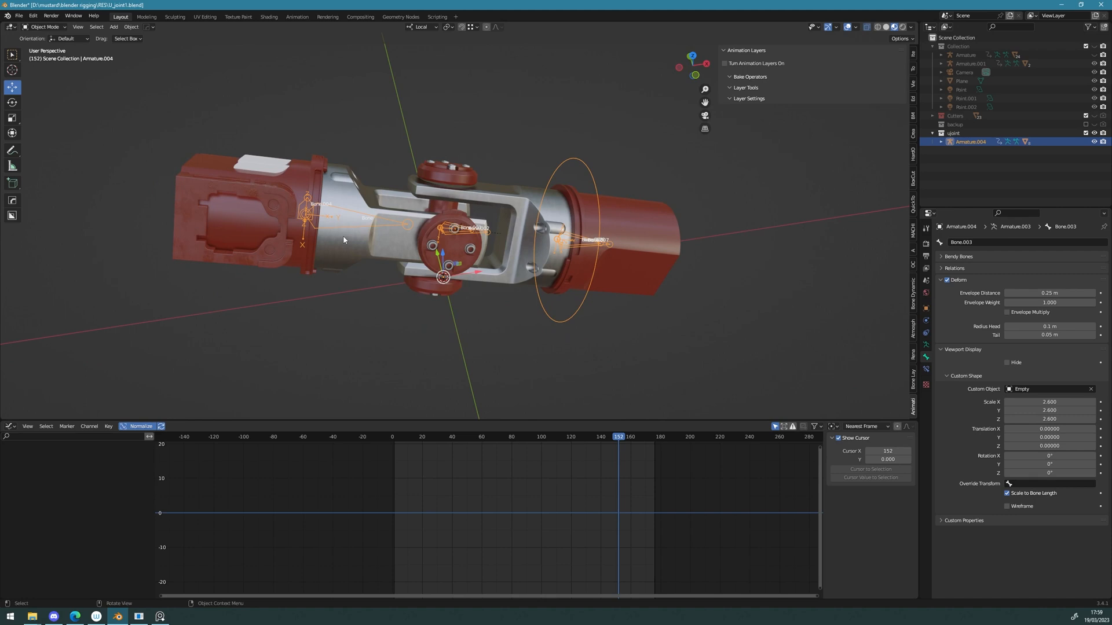
Step: Clear Armature.004's location, re-enter Pose Mode, and reset its bones to the rest position
{"action": "key", "text": "a"}
{"action": "key", "text": "Escape"}
{"action": "key", "text": "Tab"}
{"action": "key", "text": "Escape"}
{"action": "key", "text": "Tab"}
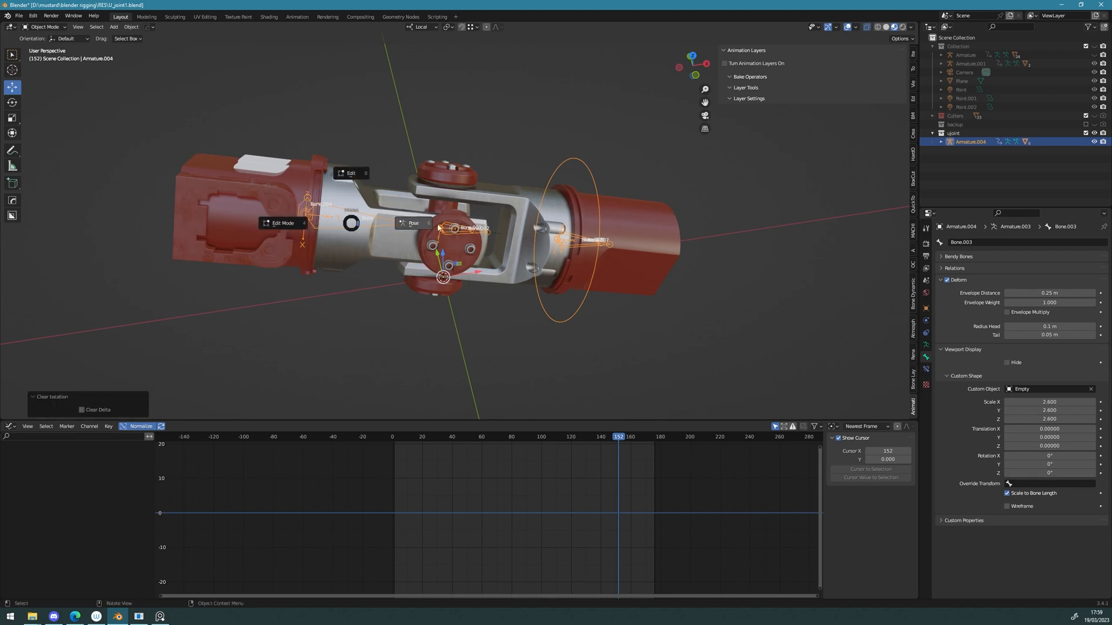
{"action": "left_click", "coordinate": [351, 217]}
{"action": "left_click", "coordinate": [348, 221]}
{"action": "middle_click_drag", "start_coordinate": [349, 221], "coordinate": [385, 192]}
{"action": "left_click", "coordinate": [357, 182]}
{"action": "left_click_drag", "start_coordinate": [357, 182], "coordinate": [832, 232], "text": "alt"}
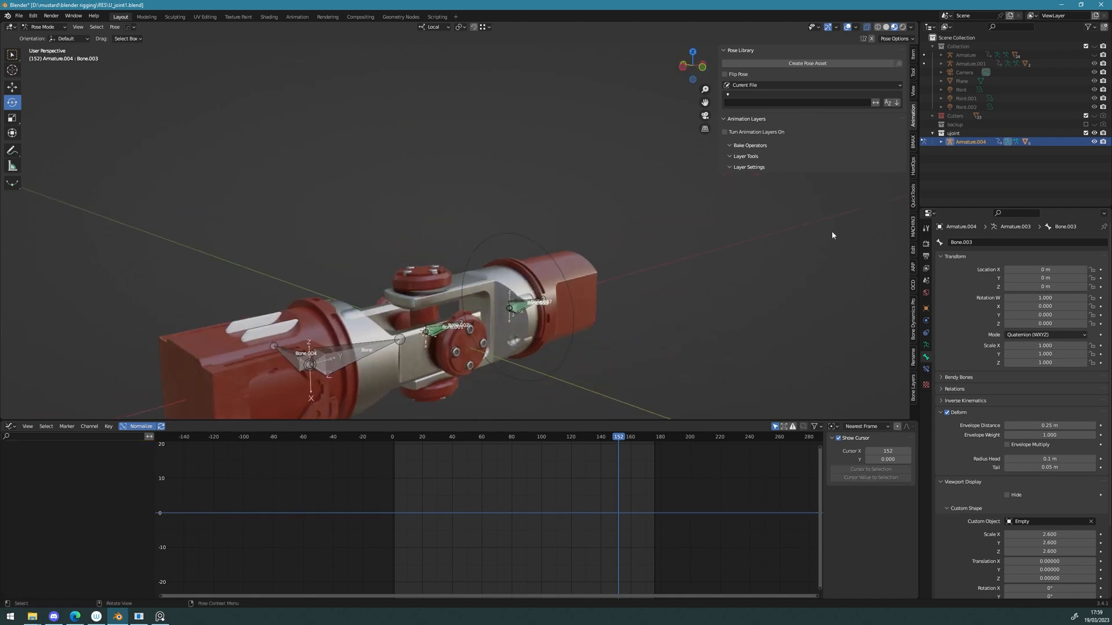
Step: Hide and exclude the ujoint collection, and show the main Collection again
{"action": "left_click", "coordinate": [1095, 134]}
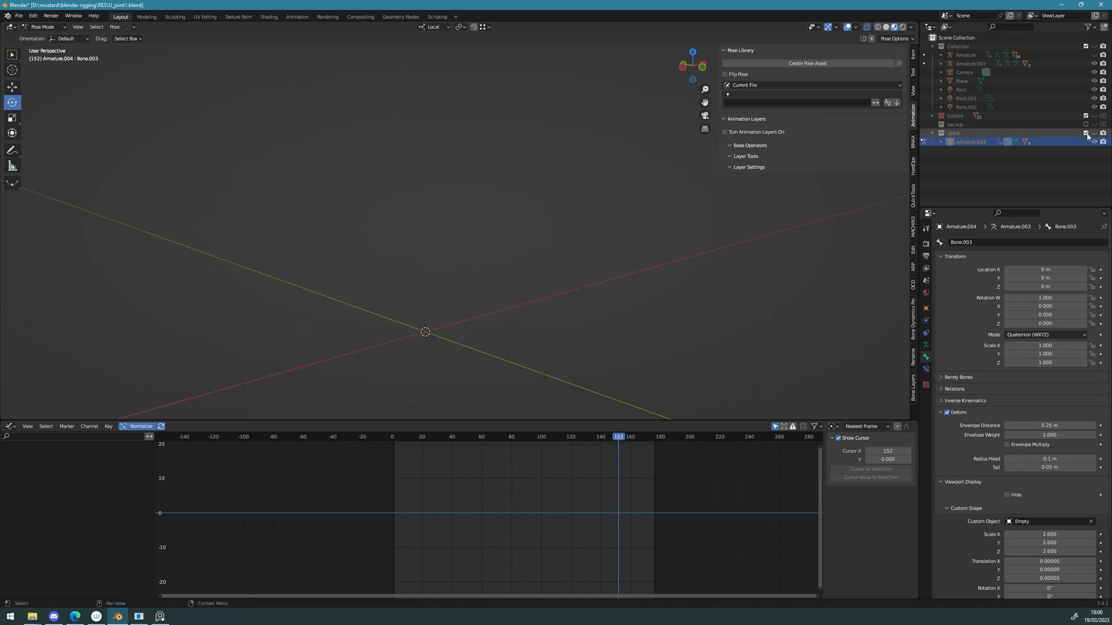
{"action": "left_click", "coordinate": [1086, 133]}
{"action": "left_click", "coordinate": [1094, 47]}
{"action": "scroll", "coordinate": [506, 196], "scroll_direction": "down", "scroll_amount": 5}
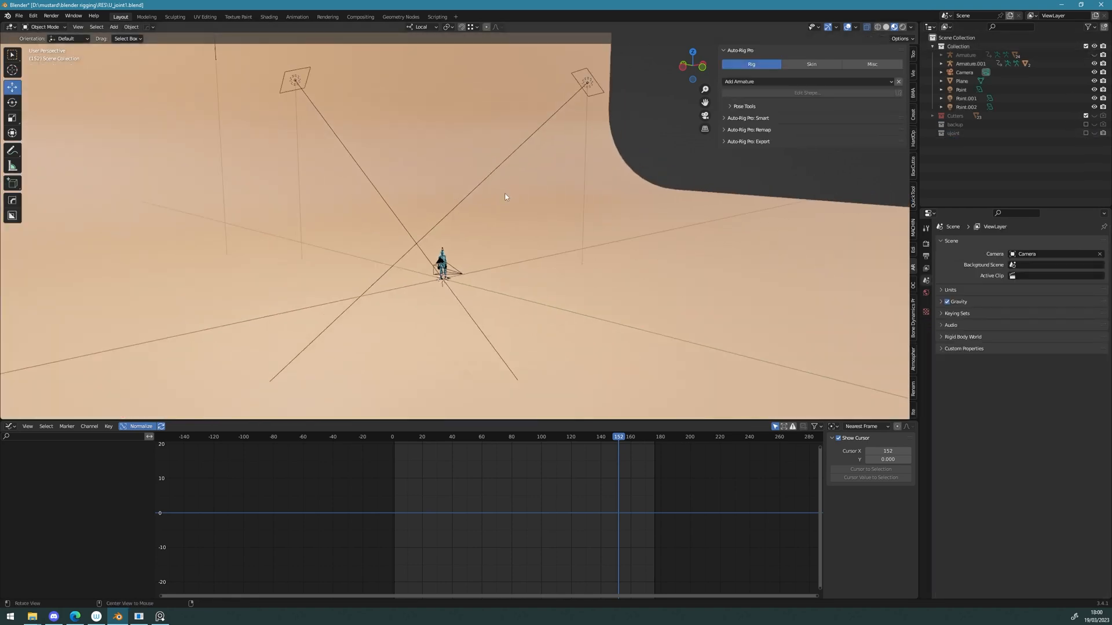
{"action": "left_click_drag", "start_coordinate": [506, 196], "coordinate": [442, 229], "text": "alt"}
Step: Expand Armature in the main Collection and unhide it together with its child meshes
{"action": "left_click", "coordinate": [941, 55]}
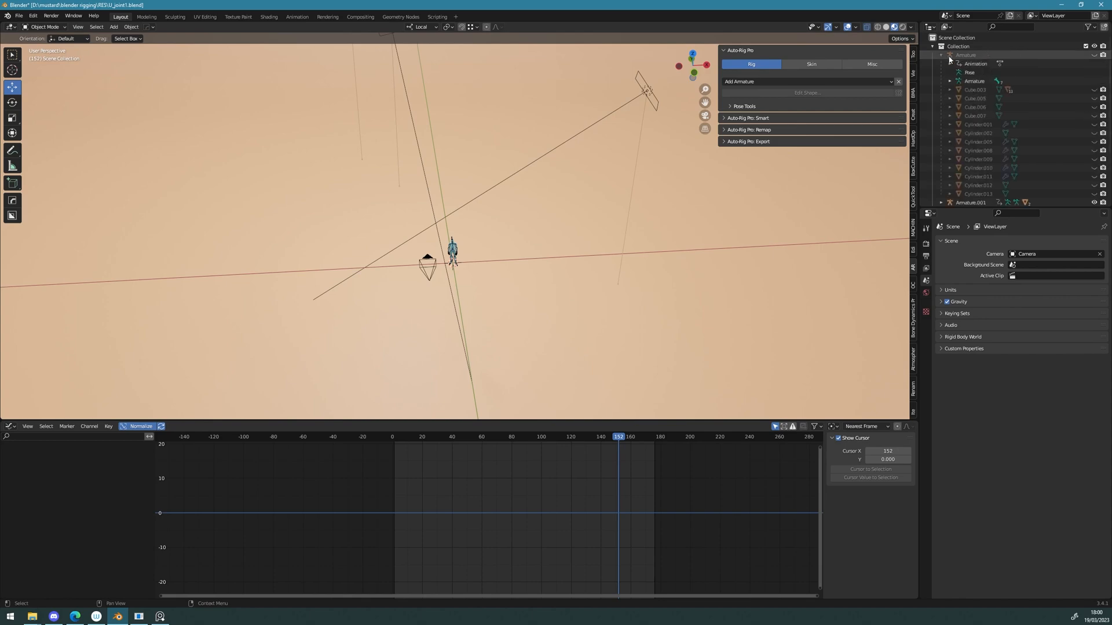
{"action": "left_click", "coordinate": [1095, 55]}
{"action": "middle_click_drag", "start_coordinate": [463, 261], "coordinate": [573, 226]}
{"action": "scroll", "coordinate": [426, 312], "scroll_direction": "up", "scroll_amount": 5}
{"action": "scroll", "coordinate": [427, 313], "scroll_direction": "down", "scroll_amount": 2}
{"action": "scroll", "coordinate": [348, 308], "scroll_direction": "up", "scroll_amount": 3}
Step: Assign the existing CWPaint-matte material to Cube.005 on the joint's housing
{"action": "left_click", "coordinate": [348, 308]}
{"action": "scroll", "coordinate": [349, 308], "scroll_direction": "up", "scroll_amount": 2}
{"action": "middle_click_drag", "start_coordinate": [371, 307], "coordinate": [404, 283]}
{"action": "left_click", "coordinate": [926, 381]}
{"action": "left_click", "coordinate": [944, 280]}
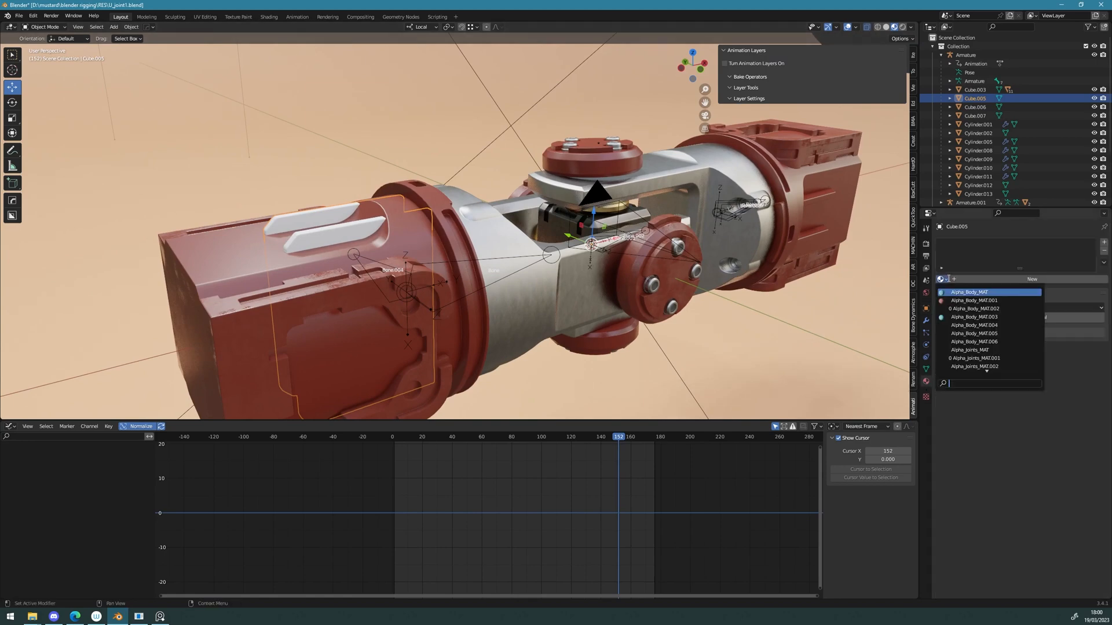
{"action": "scroll", "coordinate": [984, 365], "scroll_direction": "down", "scroll_amount": 5}
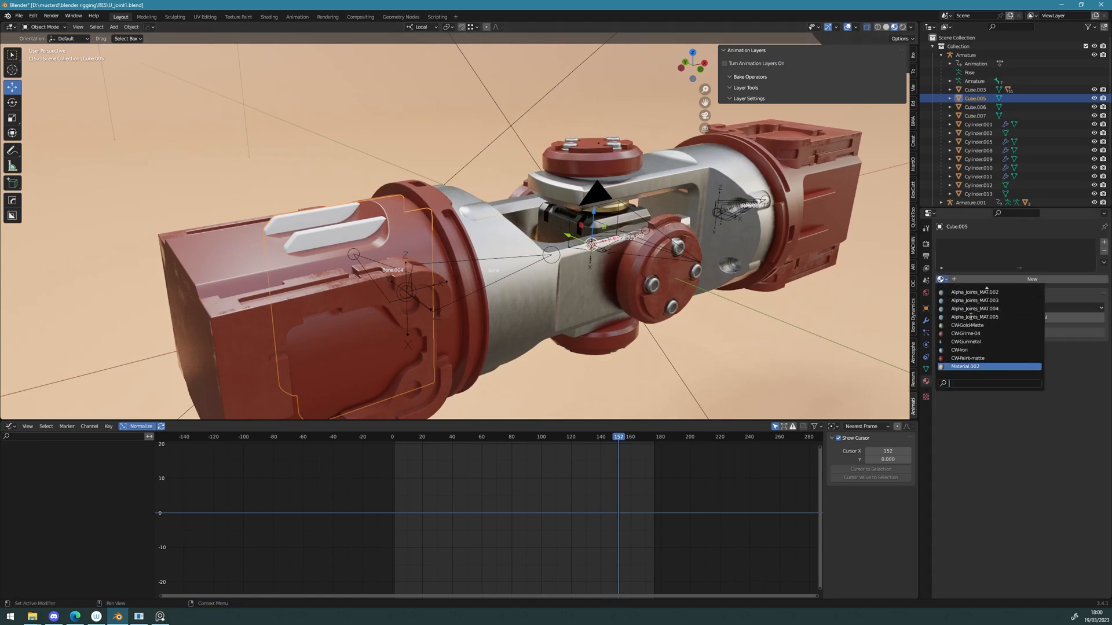
{"action": "left_click", "coordinate": [957, 351]}
{"action": "middle_click_drag", "start_coordinate": [782, 316], "coordinate": [802, 338]}
{"action": "scroll", "coordinate": [694, 301], "scroll_direction": "down", "scroll_amount": 4}
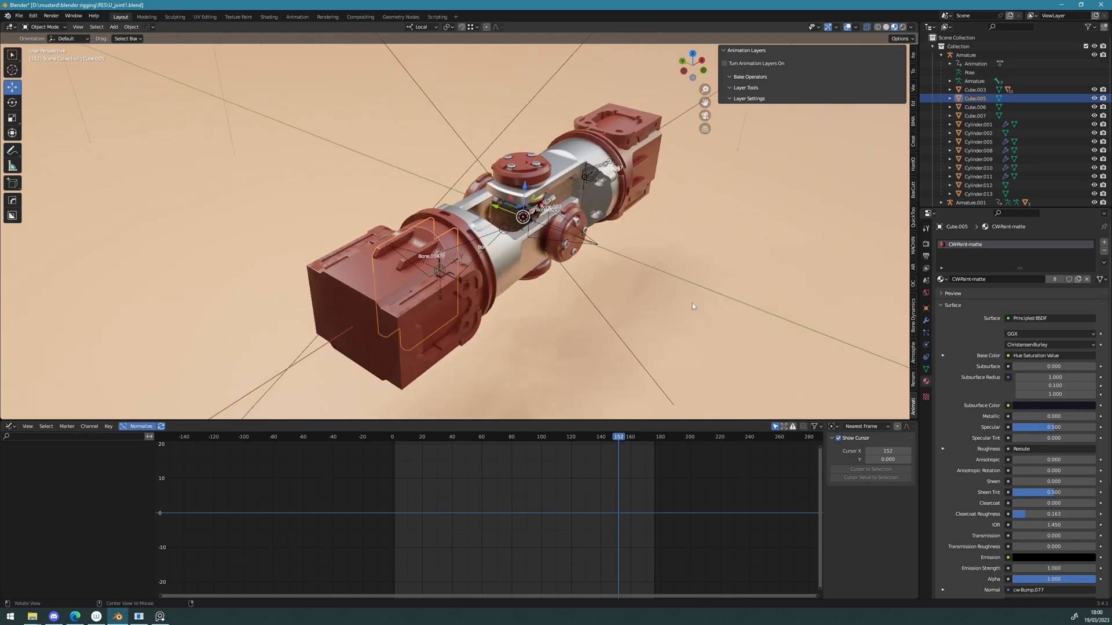
{"action": "scroll", "coordinate": [594, 270], "scroll_direction": "up", "scroll_amount": 4}
{"action": "mouse_move", "coordinate": [594, 270]}
{"action": "middle_mouse_down"}
{"action": "mouse_move", "coordinate": [527, 233]}
{"action": "mouse_move", "coordinate": [614, 267]}
{"action": "middle_mouse_up"}
{"action": "scroll", "coordinate": [553, 236], "scroll_direction": "down", "scroll_amount": 3}
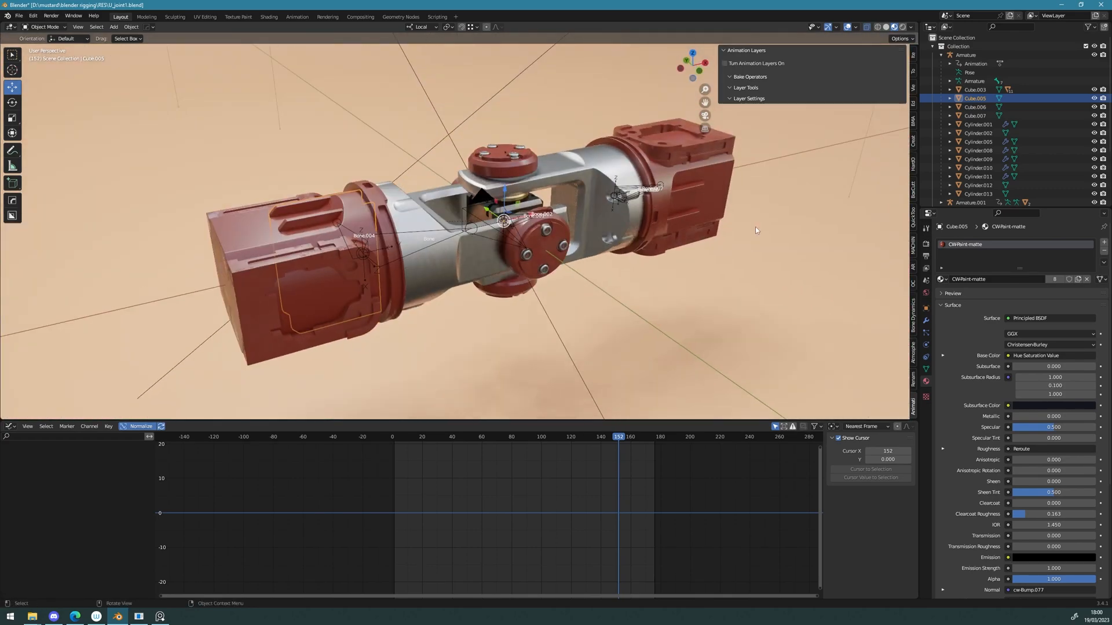
Step: Hide Armature and all its child meshes, and frame the mannequin's Alpha_Joints mesh
{"action": "left_click_drag", "start_coordinate": [1093, 57], "coordinate": [1094, 194]}
{"action": "left_click", "coordinate": [521, 192]}
{"action": "key", "text": "f"}
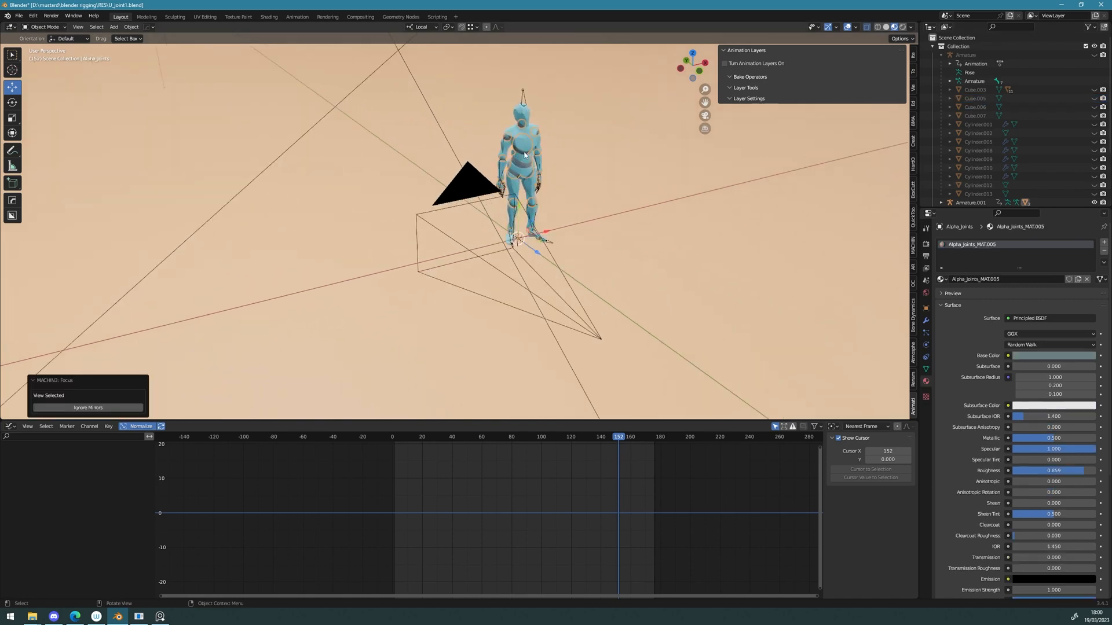
{"action": "scroll", "coordinate": [504, 225], "scroll_direction": "down", "scroll_amount": 1}
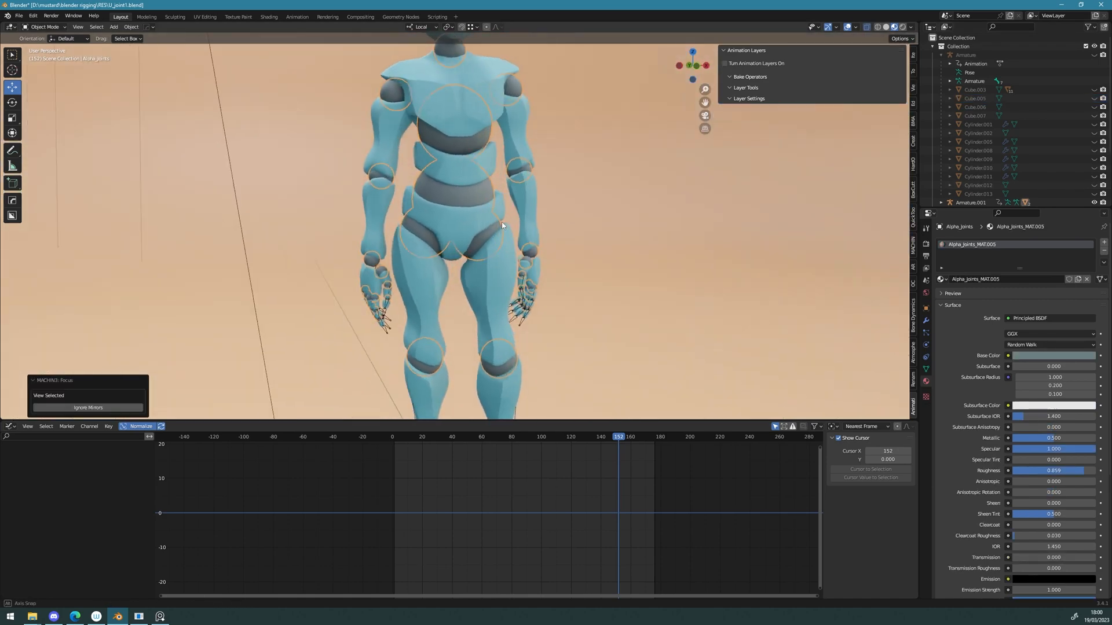
Step: Examine the full mannequin and the ball joints at its shoulders, elbows, waist and hips
{"action": "middle_click_drag", "start_coordinate": [503, 220], "coordinate": [483, 231]}
{"action": "scroll", "coordinate": [1022, 154], "scroll_direction": "down", "scroll_amount": 5}
{"action": "scroll", "coordinate": [585, 175], "scroll_direction": "down", "scroll_amount": 2}
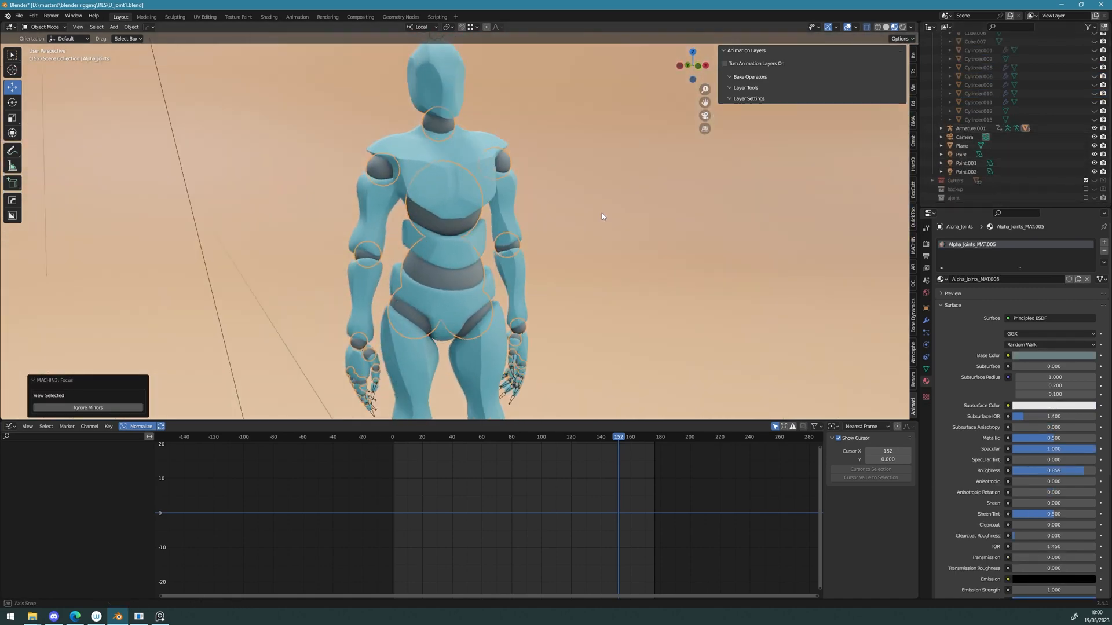
{"action": "middle_click_drag", "start_coordinate": [603, 213], "coordinate": [655, 216]}
{"action": "middle_click_drag", "start_coordinate": [573, 176], "coordinate": [532, 319]}
{"action": "middle_click_drag", "start_coordinate": [553, 272], "coordinate": [506, 274]}
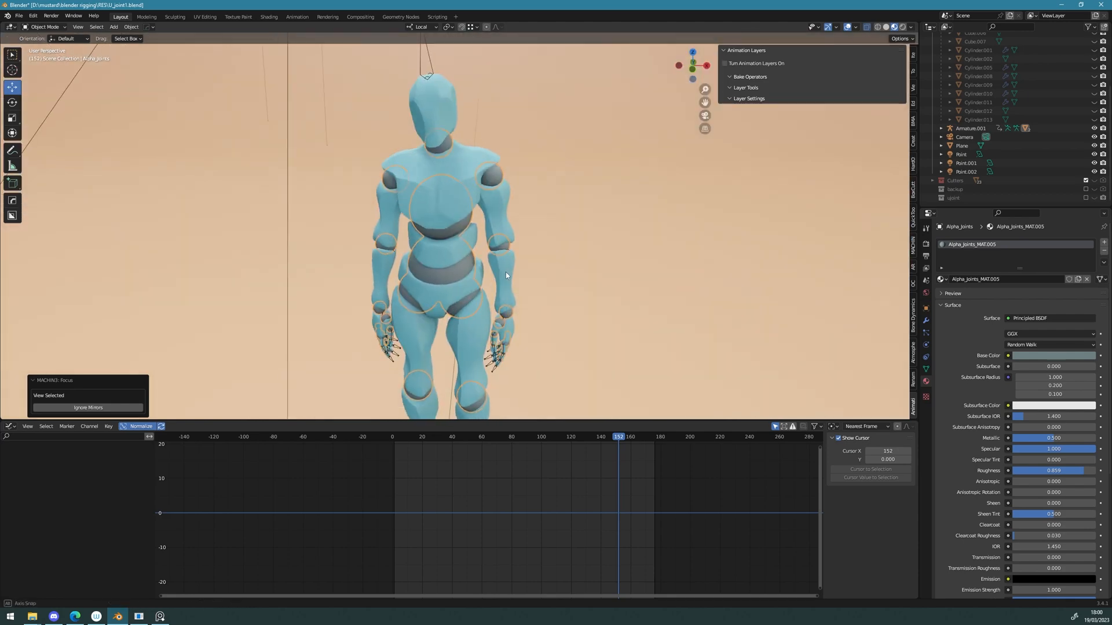
{"action": "scroll", "coordinate": [505, 163], "scroll_direction": "down", "scroll_amount": 3}
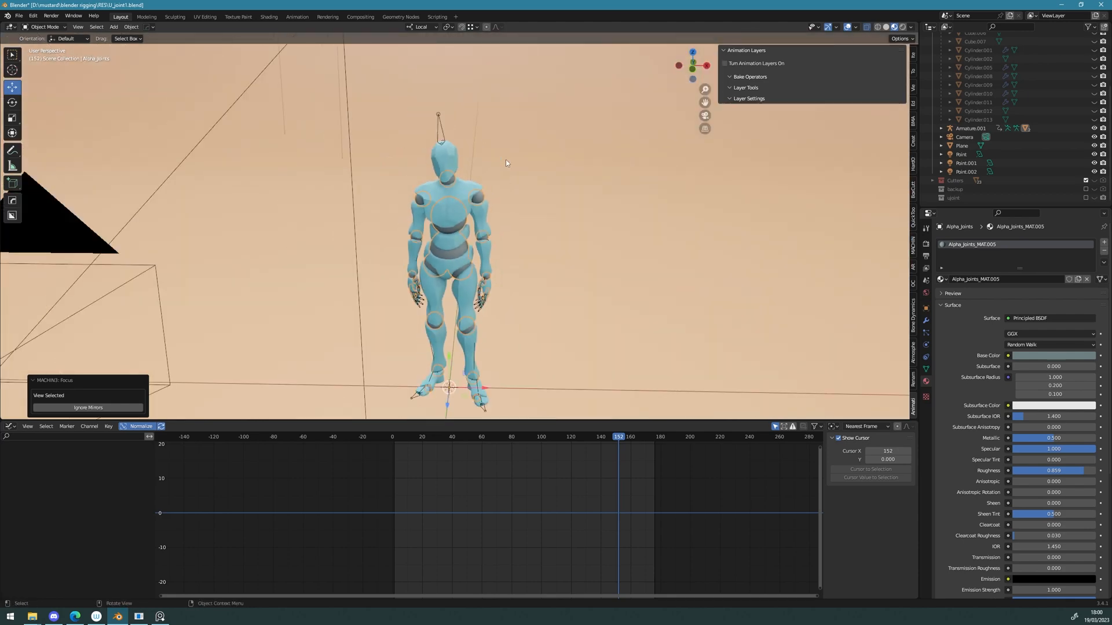
Step: Expand Armature.001 in the main Collection to list its meshes, and select the armature
{"action": "left_click", "coordinate": [941, 128]}
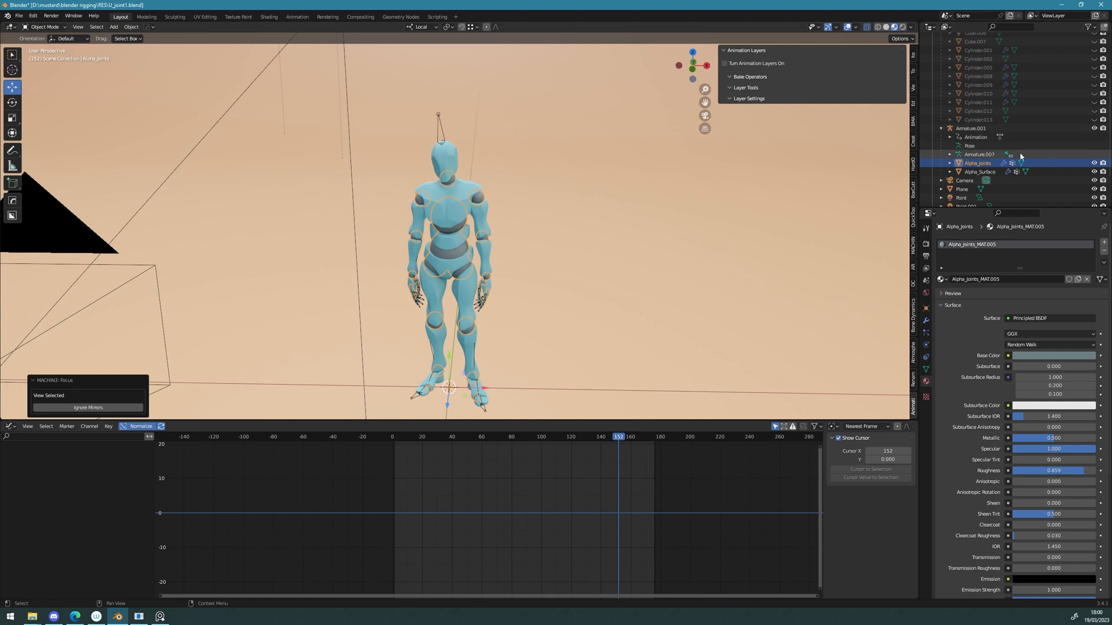
{"action": "left_click", "coordinate": [480, 253]}
{"action": "key", "text": "Tab"}
{"action": "left_click", "coordinate": [431, 218]}
{"action": "middle_click_drag", "start_coordinate": [451, 213], "coordinate": [469, 191]}
{"action": "key", "text": "Tab"}
{"action": "left_click", "coordinate": [449, 129]}
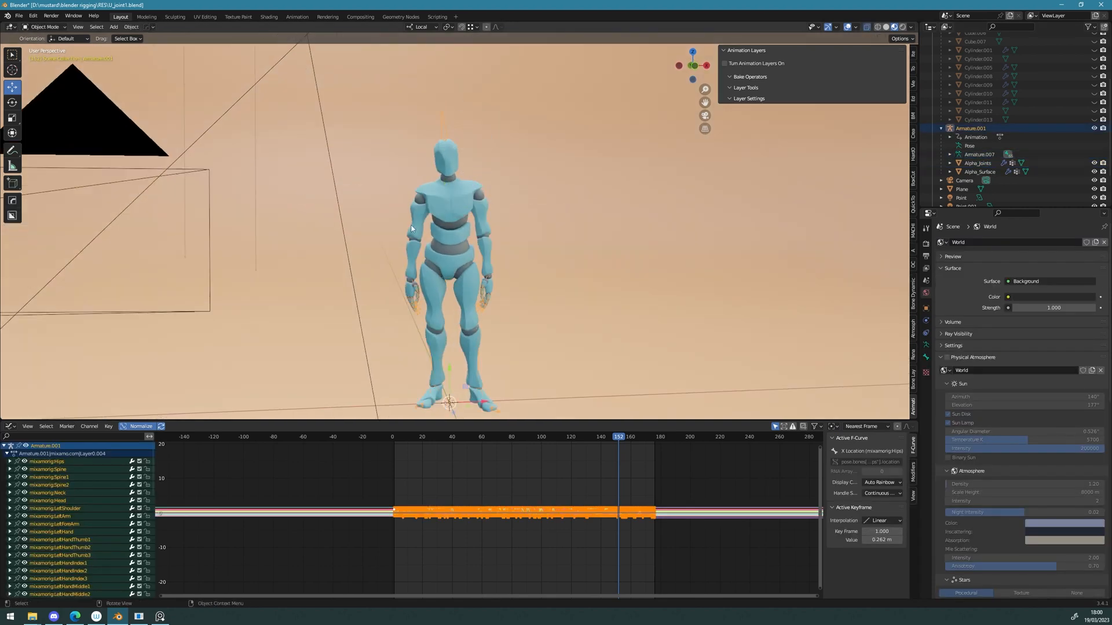
Step: Enable In Front in the viewport display settings of Armature.001, and deselect the armature
{"action": "left_click", "coordinate": [926, 357]}
{"action": "left_click", "coordinate": [926, 345]}
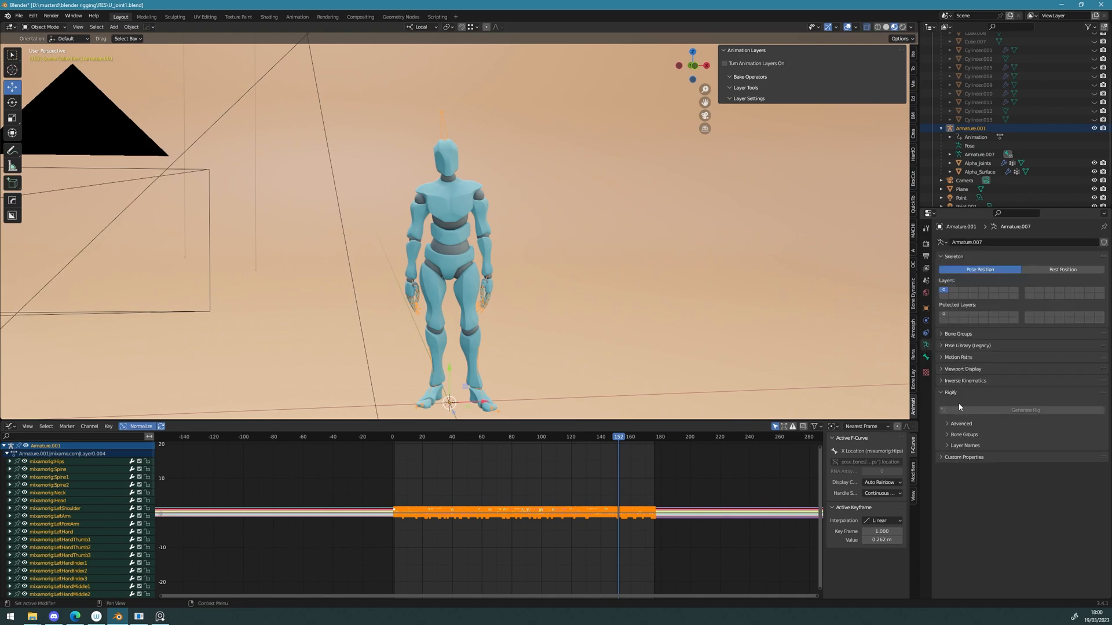
{"action": "left_click", "coordinate": [952, 369]}
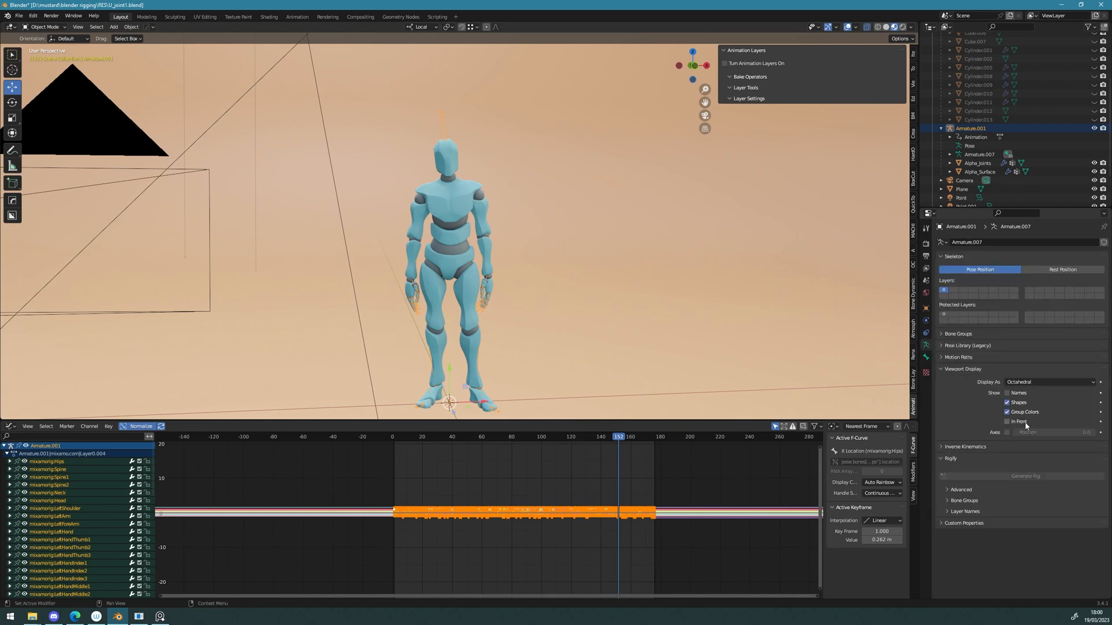
{"action": "middle_click_drag", "start_coordinate": [666, 336], "coordinate": [483, 294]}
{"action": "left_click", "coordinate": [483, 294]}
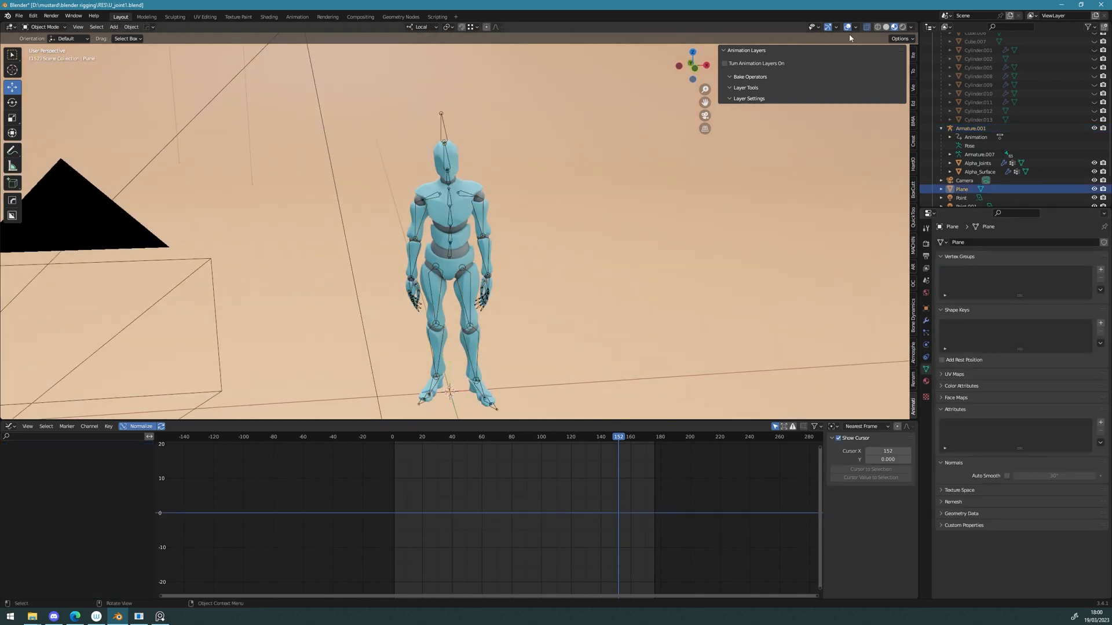
Step: Switch the viewport to solid shading and frame the mannequin with its bones
{"action": "left_click", "coordinate": [886, 27]}
{"action": "scroll", "coordinate": [440, 231], "scroll_direction": "up", "scroll_amount": 5}
{"action": "mouse_move", "coordinate": [440, 232]}
{"action": "middle_mouse_down"}
{"action": "mouse_move", "coordinate": [454, 216]}
{"action": "mouse_move", "coordinate": [512, 249]}
{"action": "mouse_move", "coordinate": [617, 146]}
{"action": "mouse_move", "coordinate": [579, 151]}
{"action": "mouse_move", "coordinate": [394, 323]}
{"action": "middle_mouse_up"}
{"action": "key", "text": "alt+z"}
{"action": "scroll", "coordinate": [579, 151], "scroll_direction": "down", "scroll_amount": 1}
{"action": "left_click", "coordinate": [579, 151]}
{"action": "scroll", "coordinate": [394, 323], "scroll_direction": "down", "scroll_amount": 4}
{"action": "scroll", "coordinate": [472, 359], "scroll_direction": "up", "scroll_amount": 3}
{"action": "middle_click_drag", "start_coordinate": [472, 359], "coordinate": [470, 301], "text": "shift"}
Step: Move the animation to frame 52 and inspect the mannequin's bent arm and chest up close
{"action": "left_click_drag", "start_coordinate": [624, 444], "coordinate": [470, 452]}
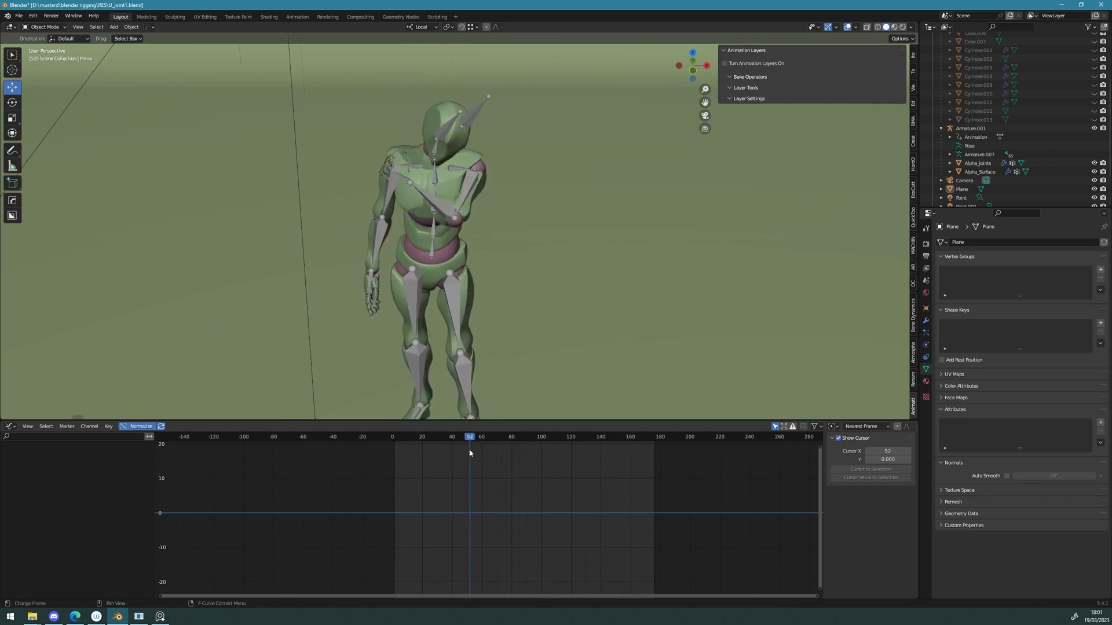
{"action": "scroll", "coordinate": [407, 218], "scroll_direction": "up", "scroll_amount": 5}
{"action": "middle_click_drag", "start_coordinate": [407, 218], "coordinate": [536, 261]}
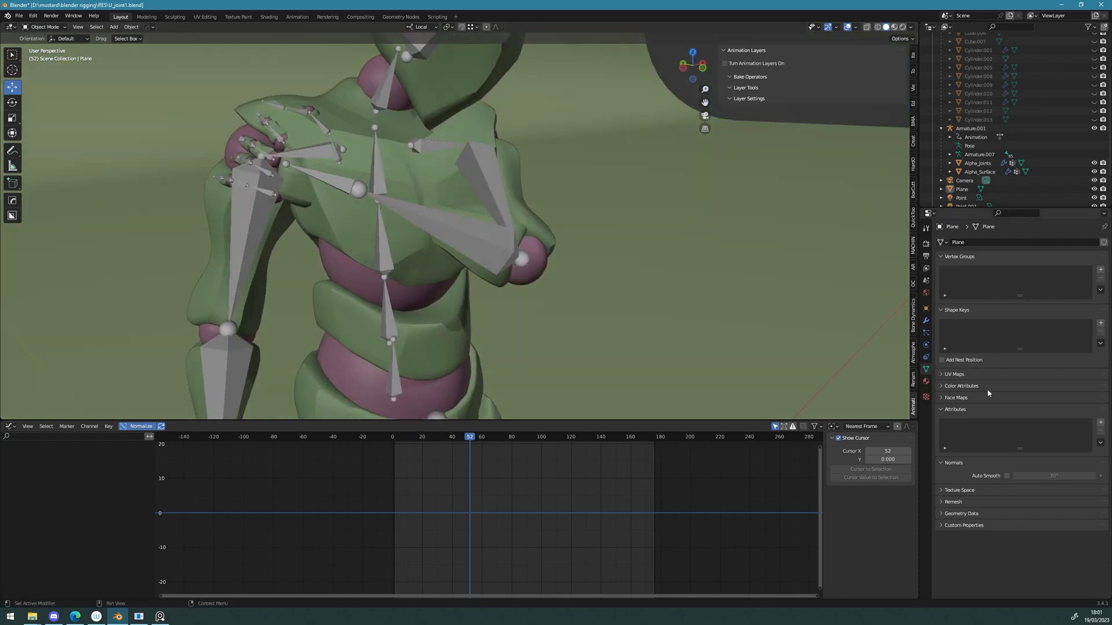
Step: Select the mannequin's armature, Armature.001, and put it in Pose Mode
{"action": "left_click", "coordinate": [916, 386]}
{"action": "left_click", "coordinate": [914, 403]}
{"action": "left_click", "coordinate": [455, 234]}
{"action": "key", "text": "ctrl+Tab"}
{"action": "middle_click_drag", "start_coordinate": [455, 234], "coordinate": [786, 114]}
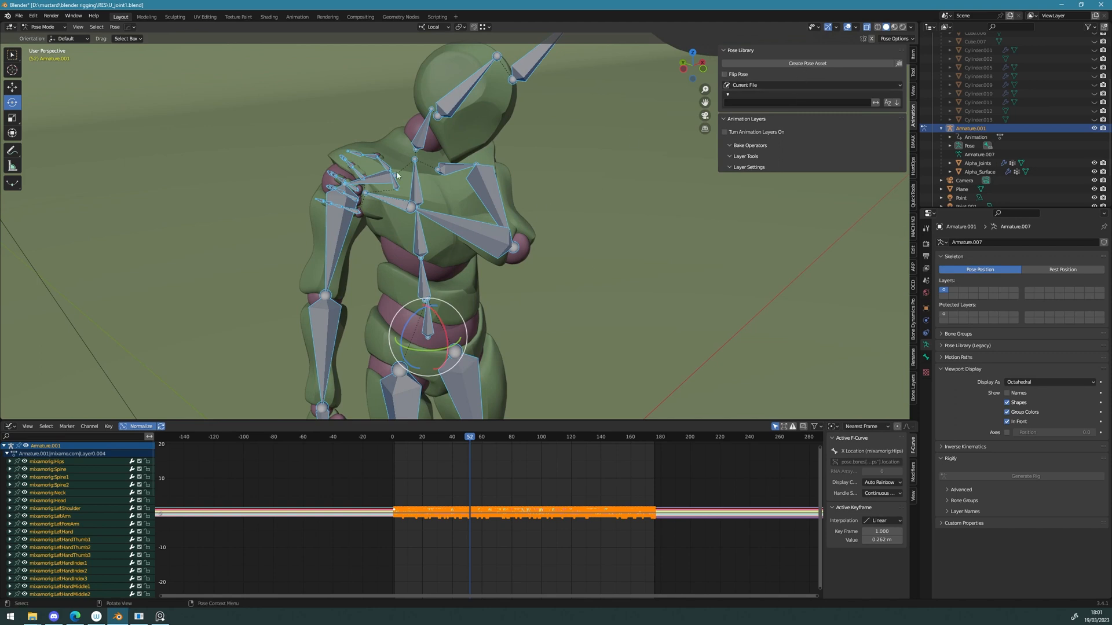
Step: Try to create a pose asset from the armature's current pose
{"action": "scroll", "coordinate": [412, 289], "scroll_direction": "down", "scroll_amount": 1}
{"action": "left_click", "coordinate": [856, 64]}
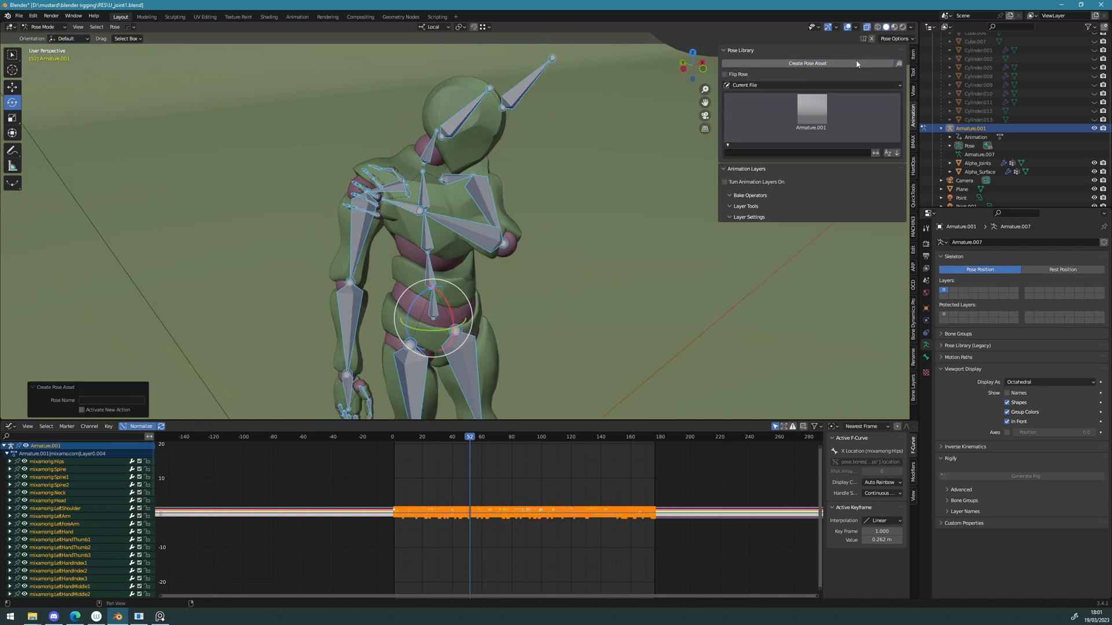
{"action": "key", "text": "ctrl+z"}
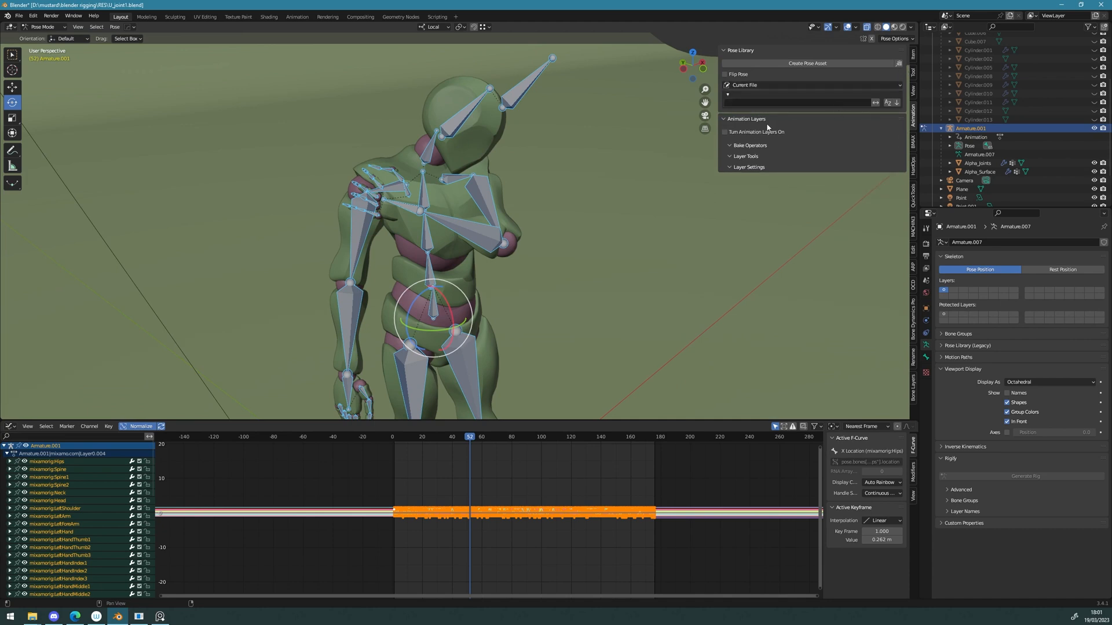
Step: Select all bones of Armature.001 with the left forearm bone as the active one
{"action": "middle_click_drag", "start_coordinate": [585, 231], "coordinate": [573, 221]}
{"action": "left_click", "coordinate": [466, 221]}
{"action": "key", "text": "Tab"}
{"action": "key", "text": "a"}
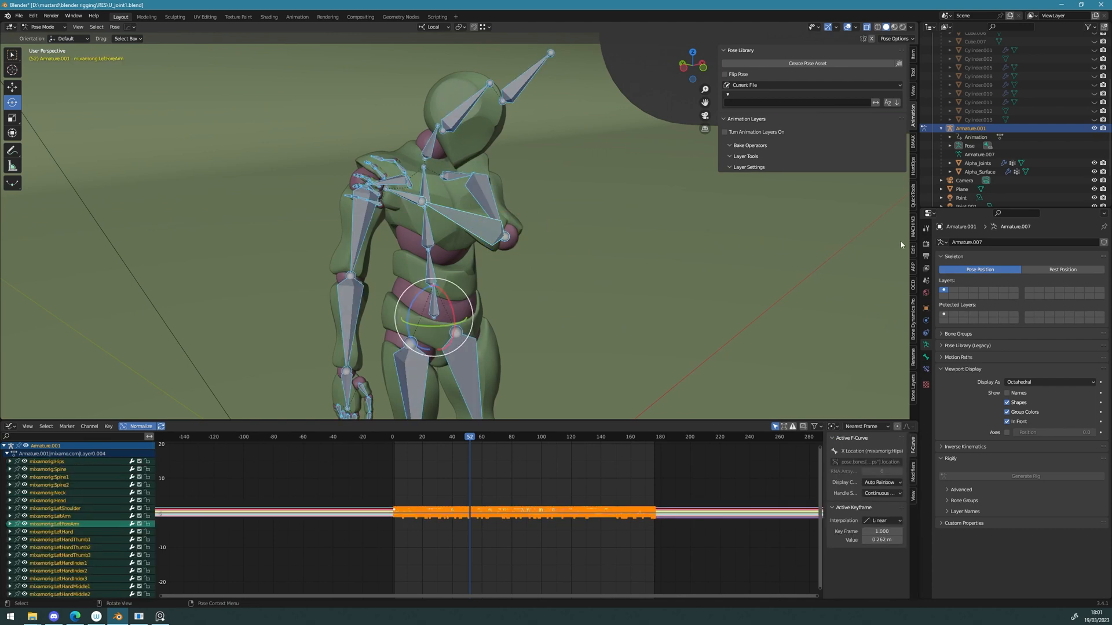
{"action": "left_click", "coordinate": [912, 375]}
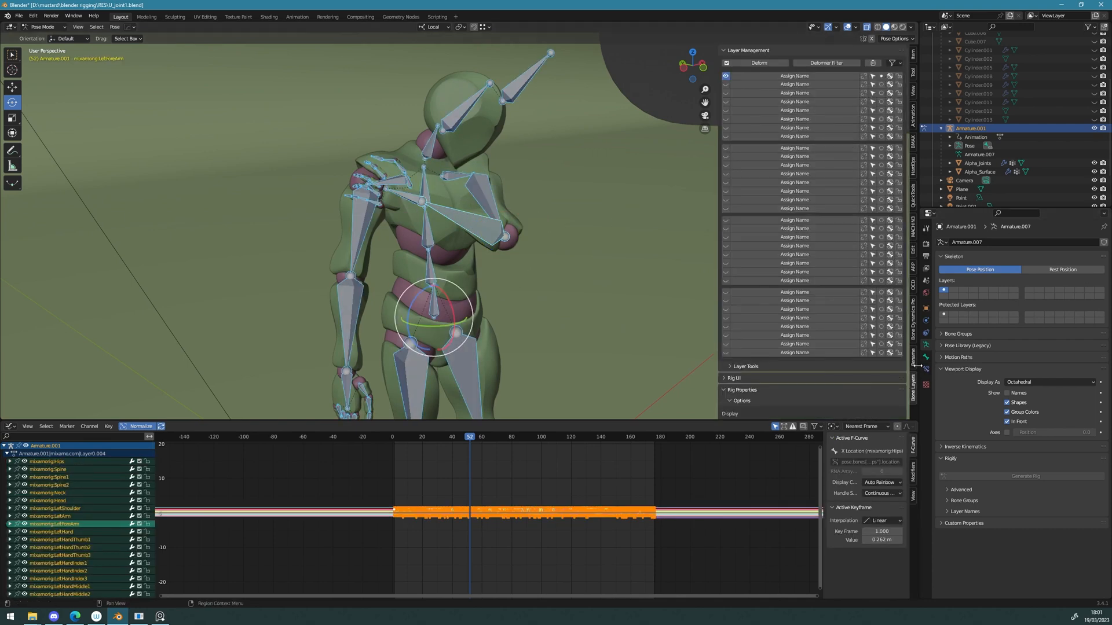
{"action": "left_click", "coordinate": [916, 347]}
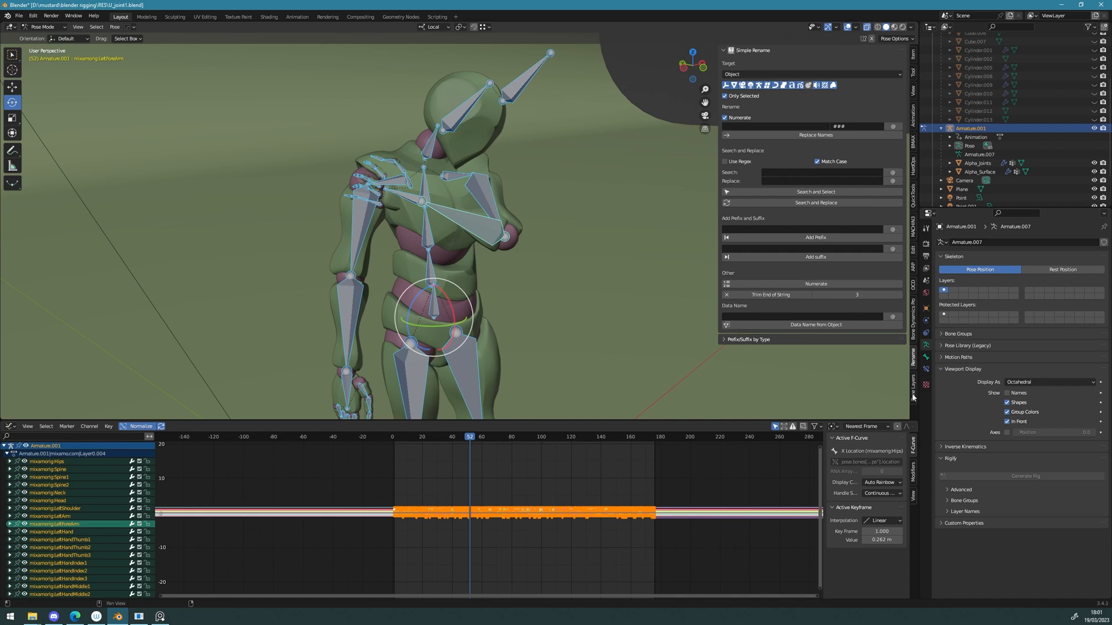
{"action": "left_click", "coordinate": [913, 394]}
{"action": "left_click", "coordinate": [915, 324]}
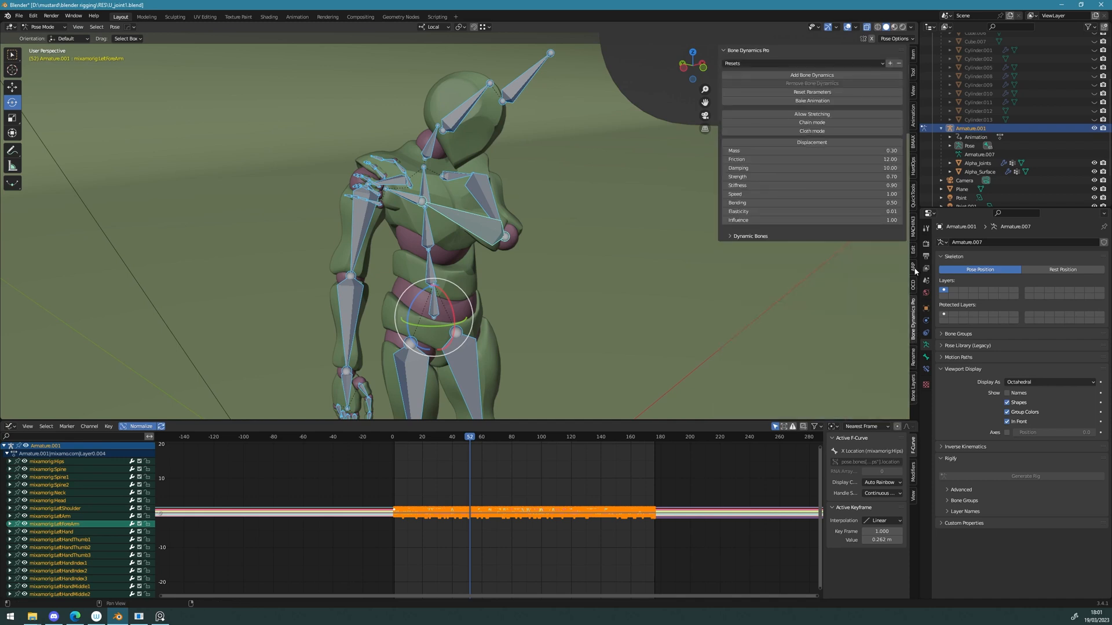
{"action": "left_click", "coordinate": [913, 114]}
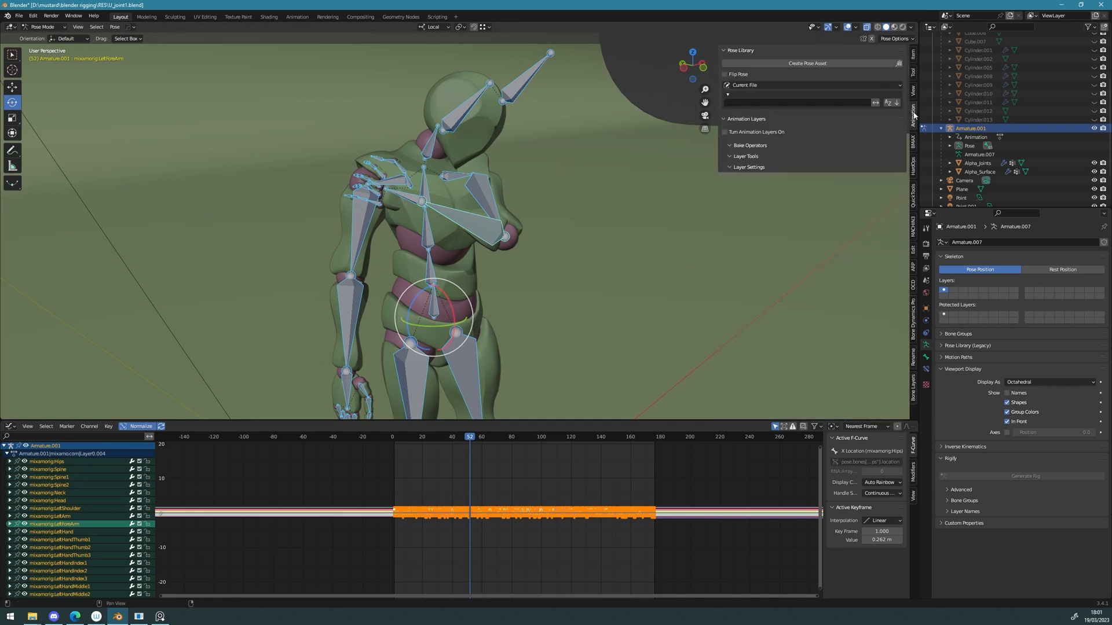
Step: Turn on Animation Layers for Armature.001 and add an animation layer above the base animation
{"action": "left_click", "coordinate": [739, 85]}
{"action": "left_click", "coordinate": [724, 132]}
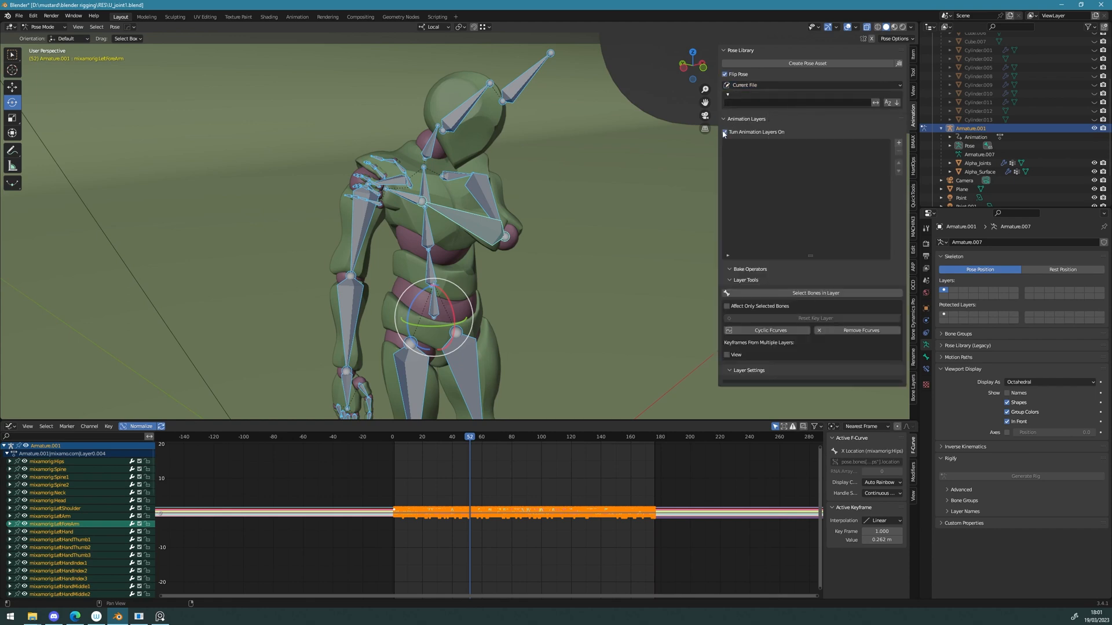
{"action": "middle_click_drag", "start_coordinate": [442, 242], "coordinate": [507, 249]}
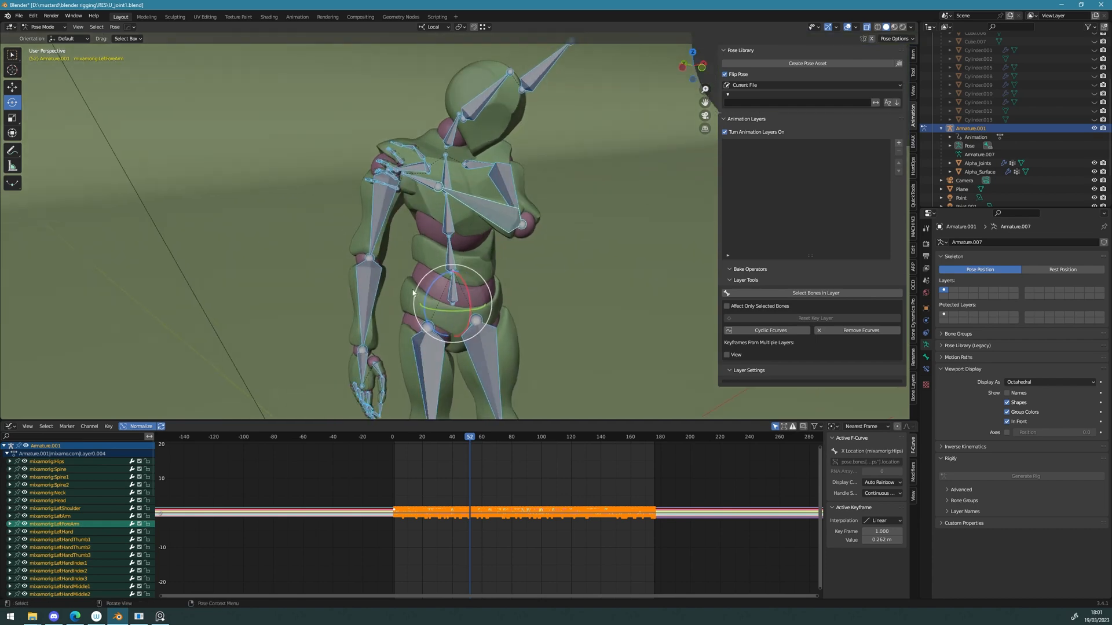
{"action": "scroll", "coordinate": [463, 330], "scroll_direction": "down", "scroll_amount": 4}
{"action": "middle_click_drag", "start_coordinate": [530, 330], "coordinate": [484, 315]}
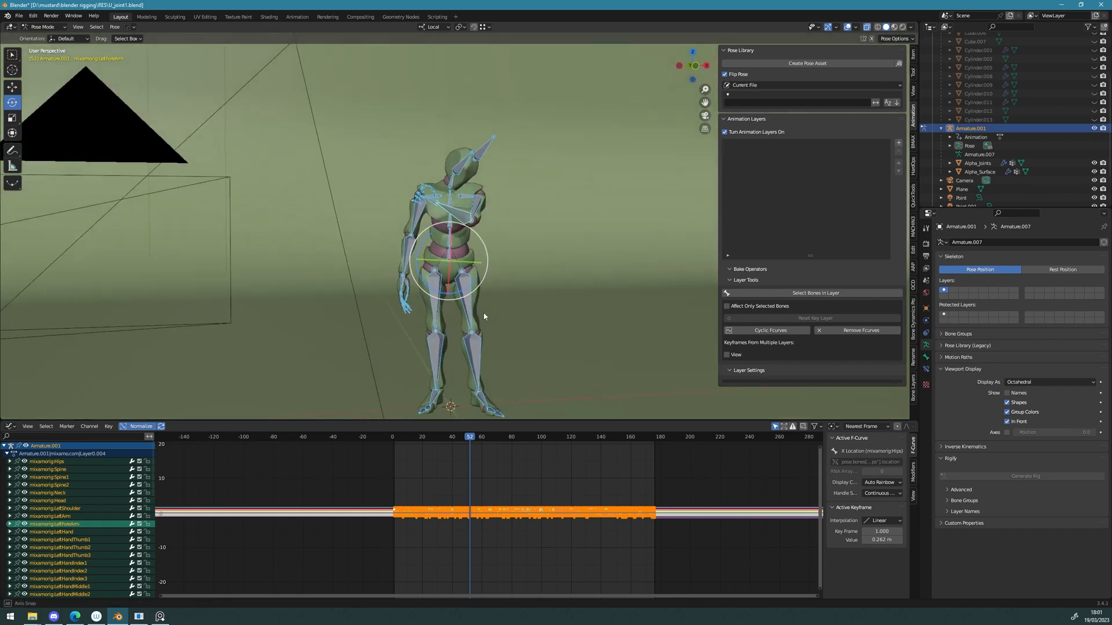
{"action": "left_click", "coordinate": [899, 144]}
{"action": "scroll", "coordinate": [574, 235], "scroll_direction": "up", "scroll_amount": 4}
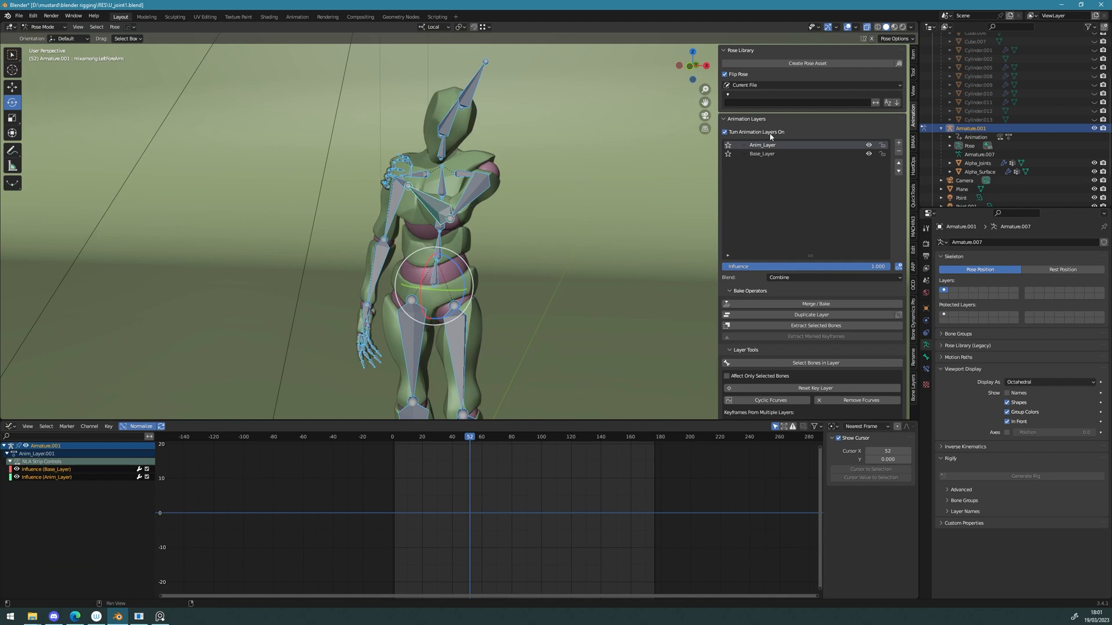
Step: Mute Anim_Layer while keeping it the active layer, and move to frame 20
{"action": "left_click", "coordinate": [868, 153]}
{"action": "left_click_drag", "start_coordinate": [468, 436], "coordinate": [423, 448]}
{"action": "left_click", "coordinate": [780, 148]}
Step: Select the left upper arm bone and insert a Rotation keyframe for it at frame 20
{"action": "middle_click_drag", "start_coordinate": [458, 189], "coordinate": [499, 174]}
{"action": "scroll", "coordinate": [481, 184], "scroll_direction": "up", "scroll_amount": 2}
{"action": "left_click", "coordinate": [487, 178]}
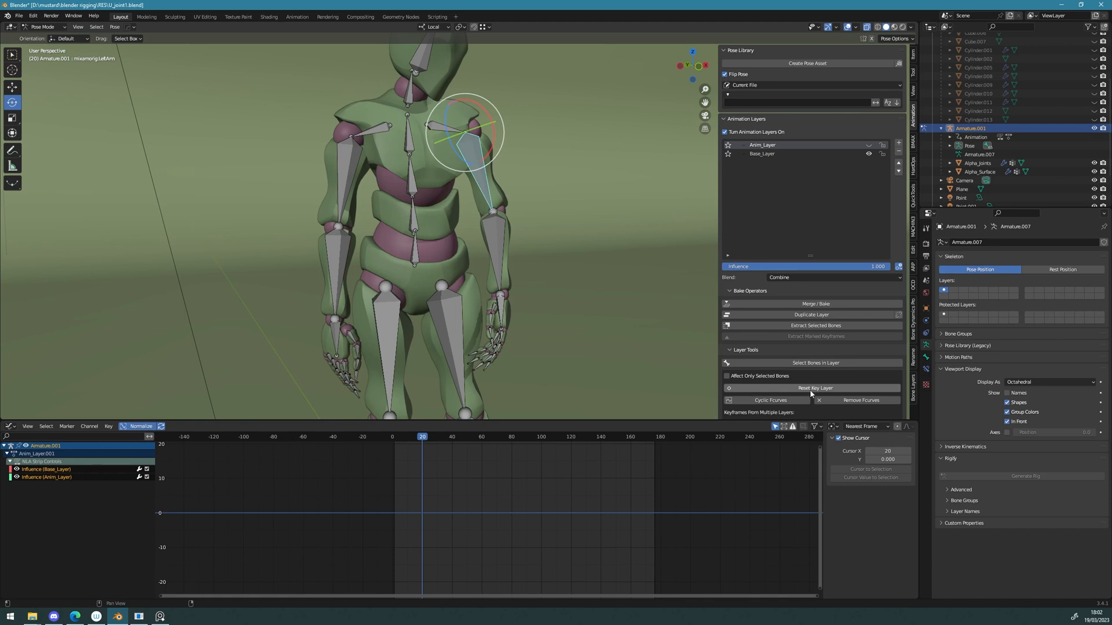
{"action": "middle_click_drag", "start_coordinate": [591, 257], "coordinate": [649, 290]}
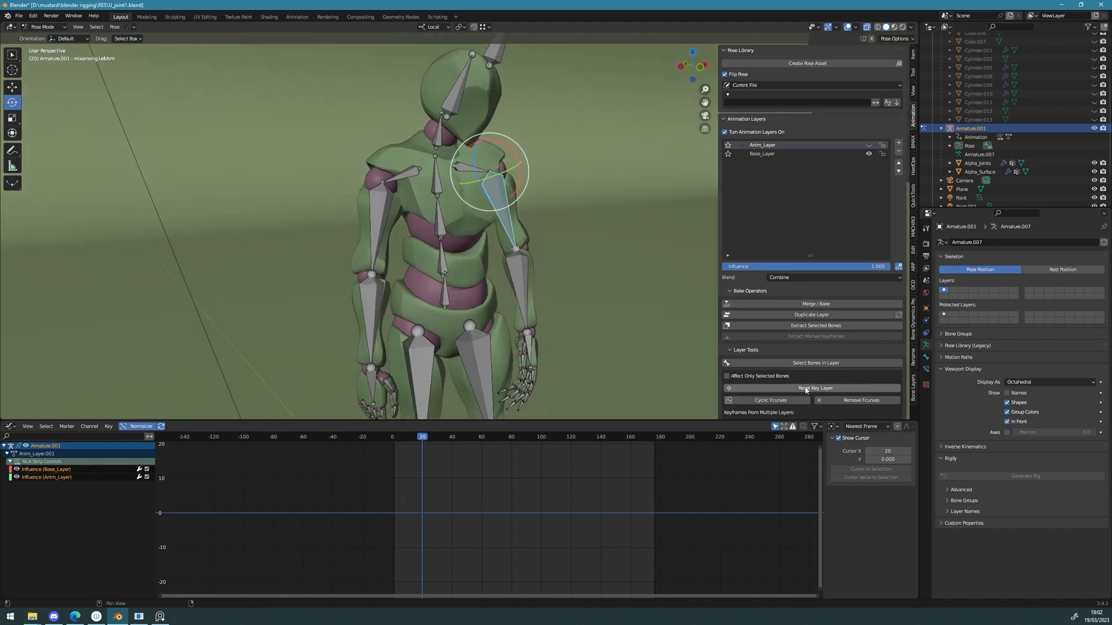
{"action": "middle_click_drag", "start_coordinate": [493, 402], "coordinate": [504, 409]}
{"action": "key", "text": "i"}
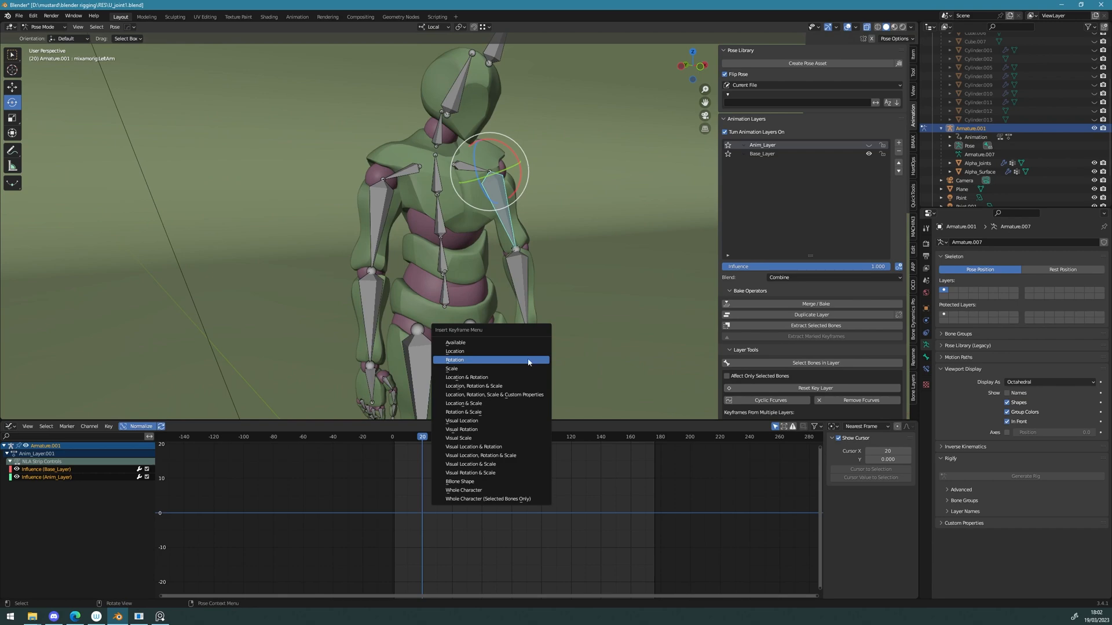
{"action": "left_click", "coordinate": [528, 360]}
{"action": "middle_click_drag", "start_coordinate": [528, 362], "coordinate": [498, 360]}
Step: Turn off Normalize in the Graph Editor and frame the left arm's curves around frame 20
{"action": "left_click", "coordinate": [129, 426]}
{"action": "scroll", "coordinate": [406, 505], "scroll_direction": "up", "scroll_amount": 12}
{"action": "scroll", "coordinate": [353, 492], "scroll_direction": "down", "scroll_amount": 6}
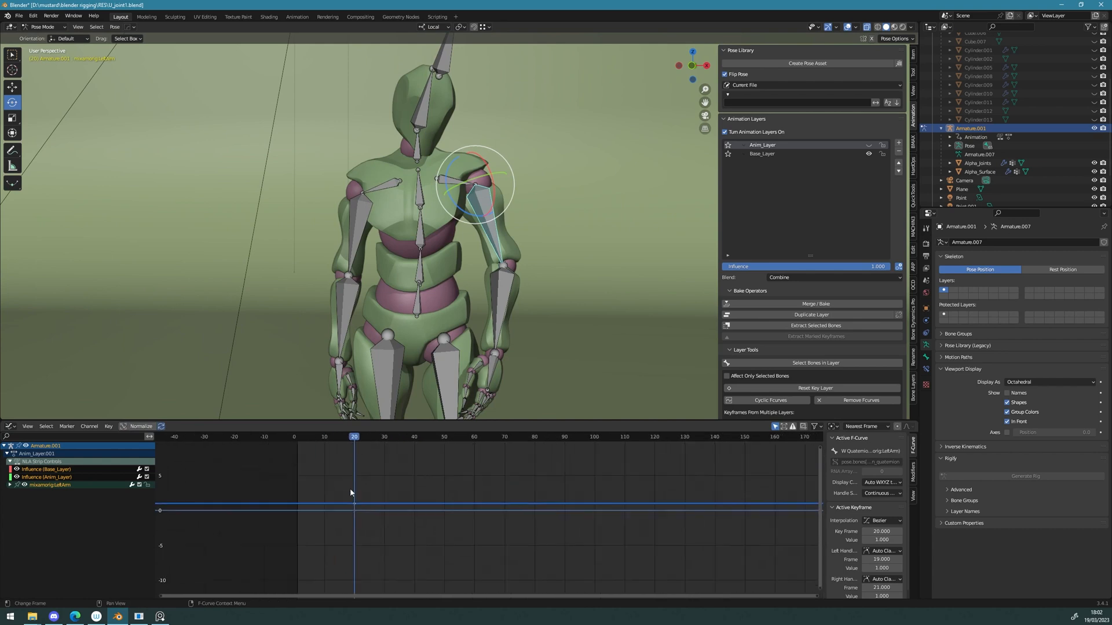
Step: At frame 51, rotate the left upper arm about 25° around its local X axis and insert a Rotation keyframe
{"action": "mouse_move", "coordinate": [491, 284]}
{"action": "middle_mouse_down"}
{"action": "mouse_move", "coordinate": [522, 282]}
{"action": "mouse_move", "coordinate": [513, 289]}
{"action": "middle_mouse_up"}
{"action": "left_click_drag", "start_coordinate": [382, 441], "coordinate": [456, 447]}
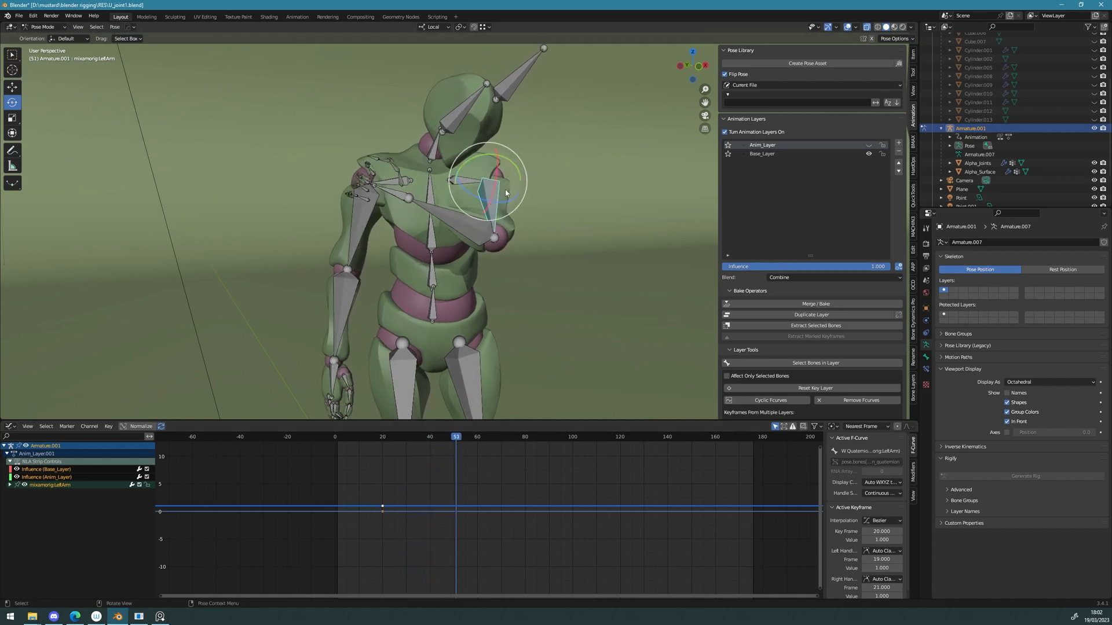
{"action": "left_click_drag", "start_coordinate": [496, 183], "coordinate": [497, 178]}
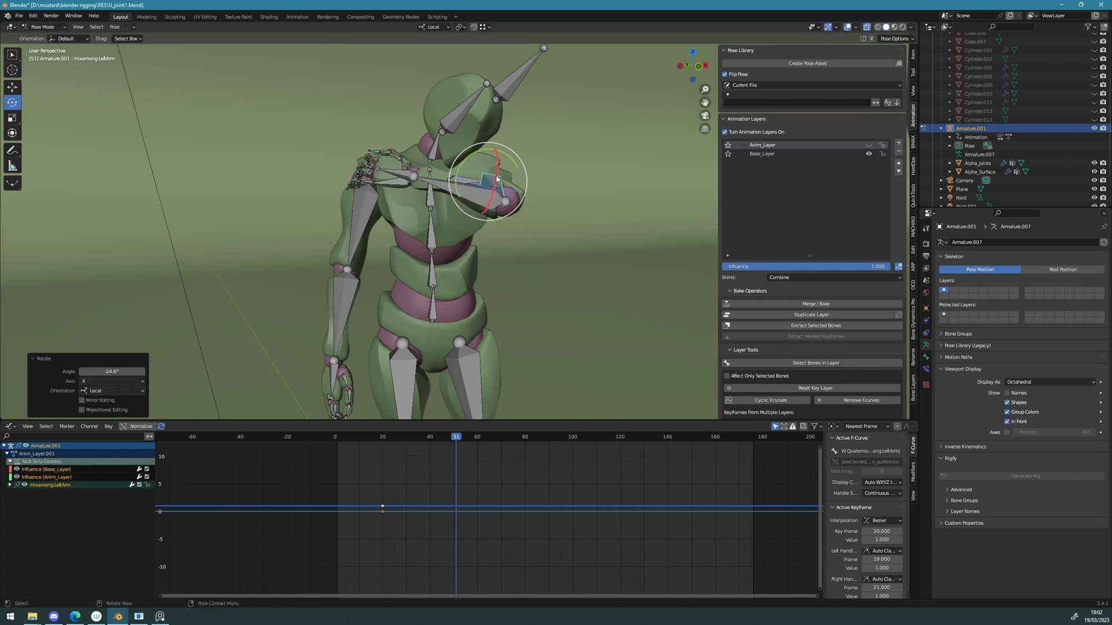
{"action": "key", "text": "i"}
{"action": "left_click", "coordinate": [512, 335]}
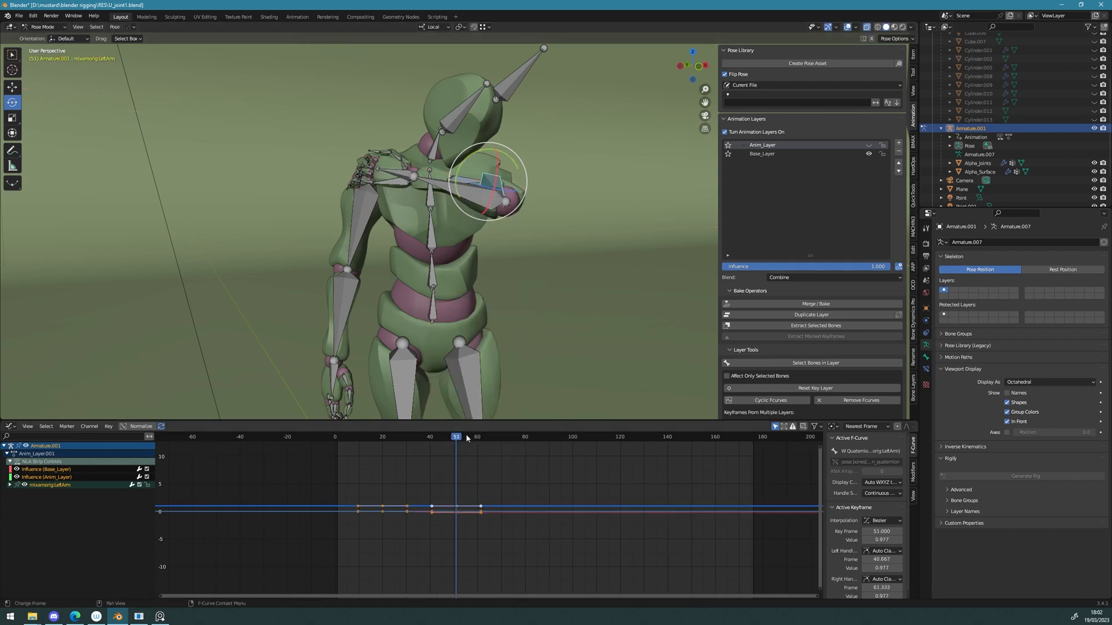
Step: Scrub the animation around frame 51 and unmute Anim_Layer
{"action": "mouse_move", "coordinate": [463, 438]}
{"action": "left_mouse_down"}
{"action": "mouse_move", "coordinate": [476, 442]}
{"action": "mouse_move", "coordinate": [413, 443]}
{"action": "mouse_move", "coordinate": [457, 445]}
{"action": "left_mouse_up"}
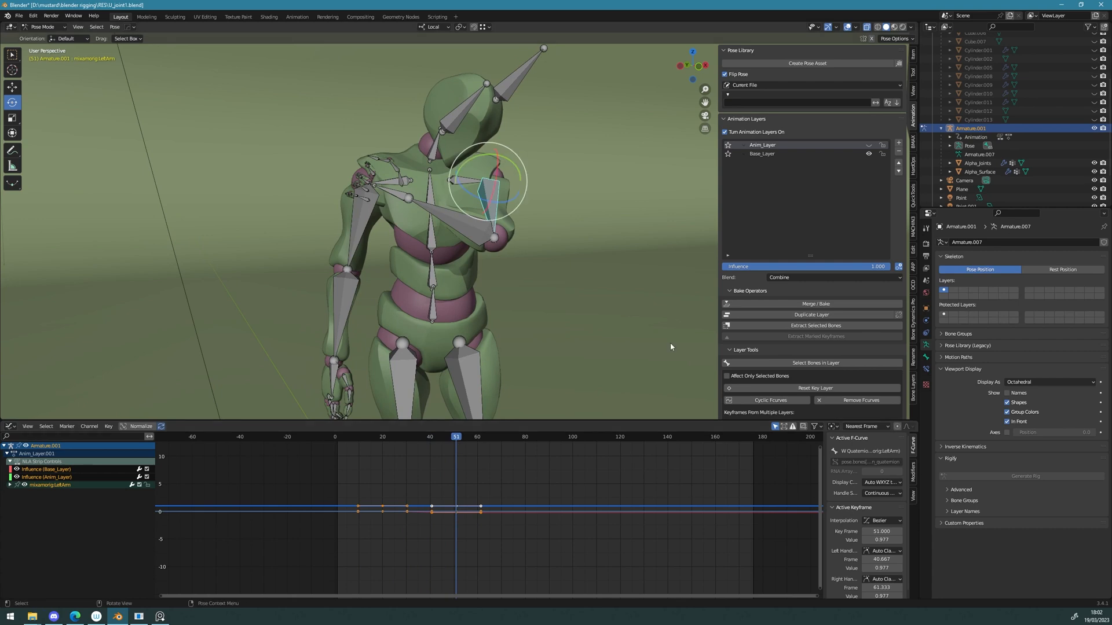
{"action": "left_click", "coordinate": [868, 146]}
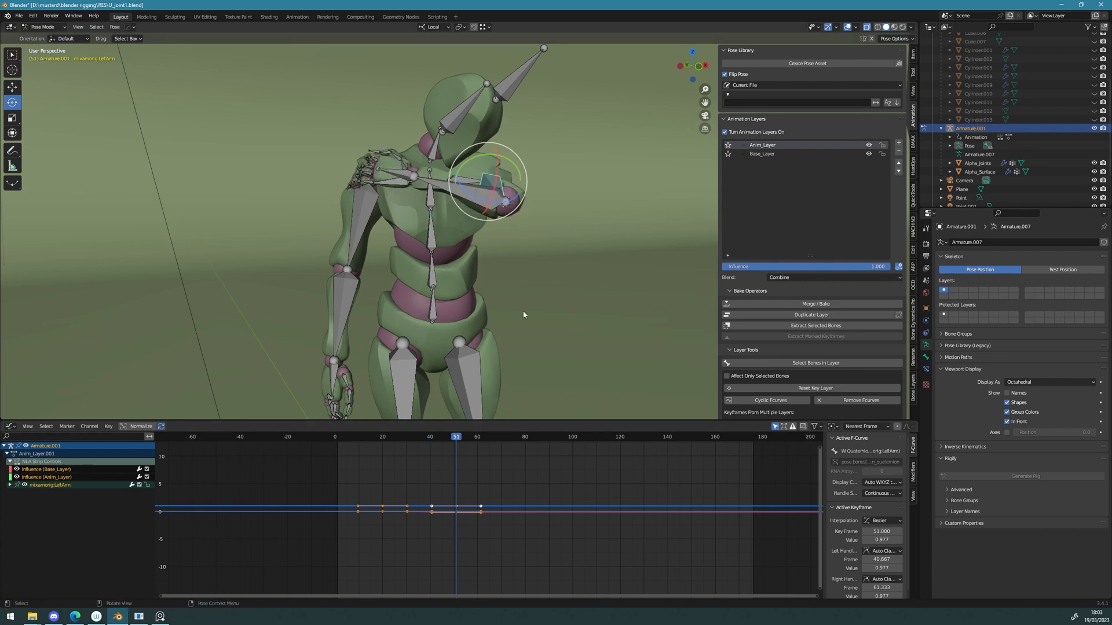
Step: Insert a Rotation keyframe for the left upper arm at frame 100
{"action": "left_click_drag", "start_coordinate": [462, 445], "coordinate": [572, 438]}
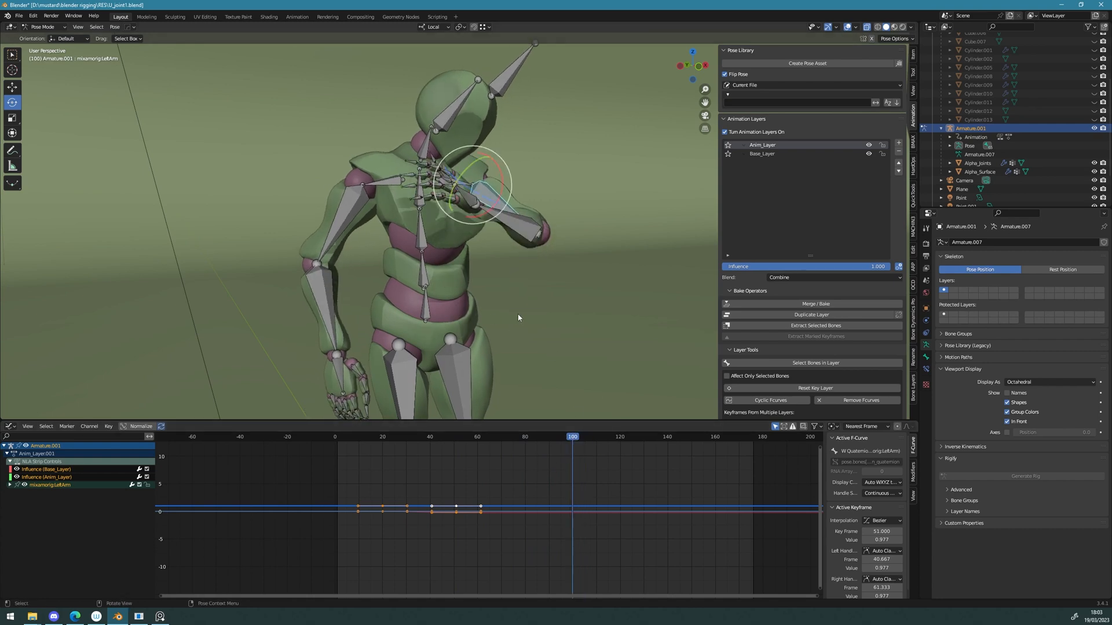
{"action": "key", "text": "i"}
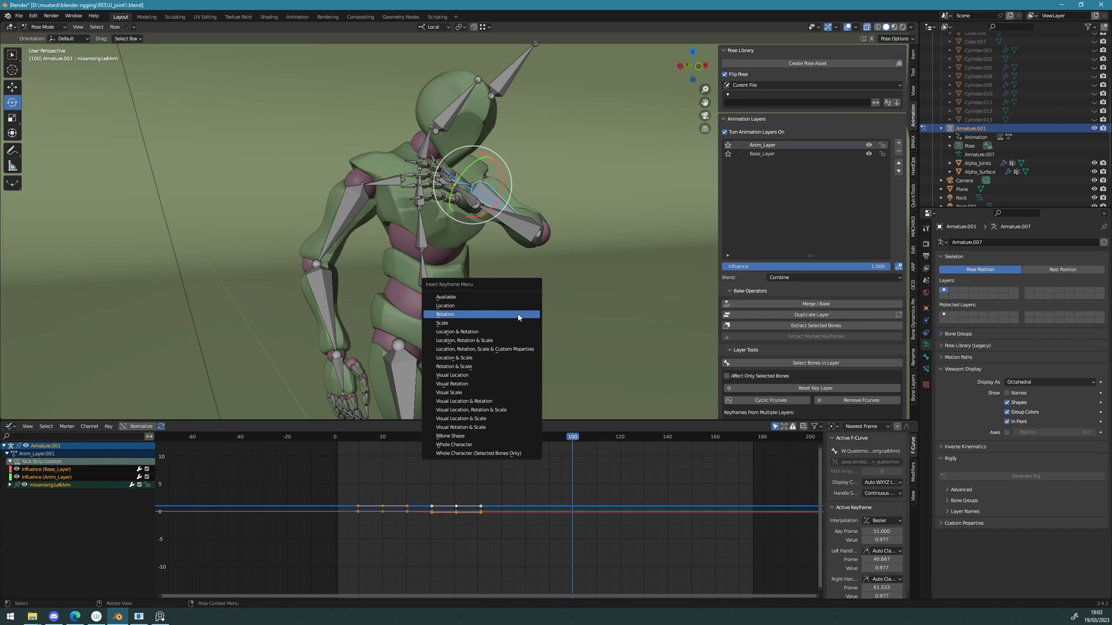
{"action": "left_click", "coordinate": [515, 315]}
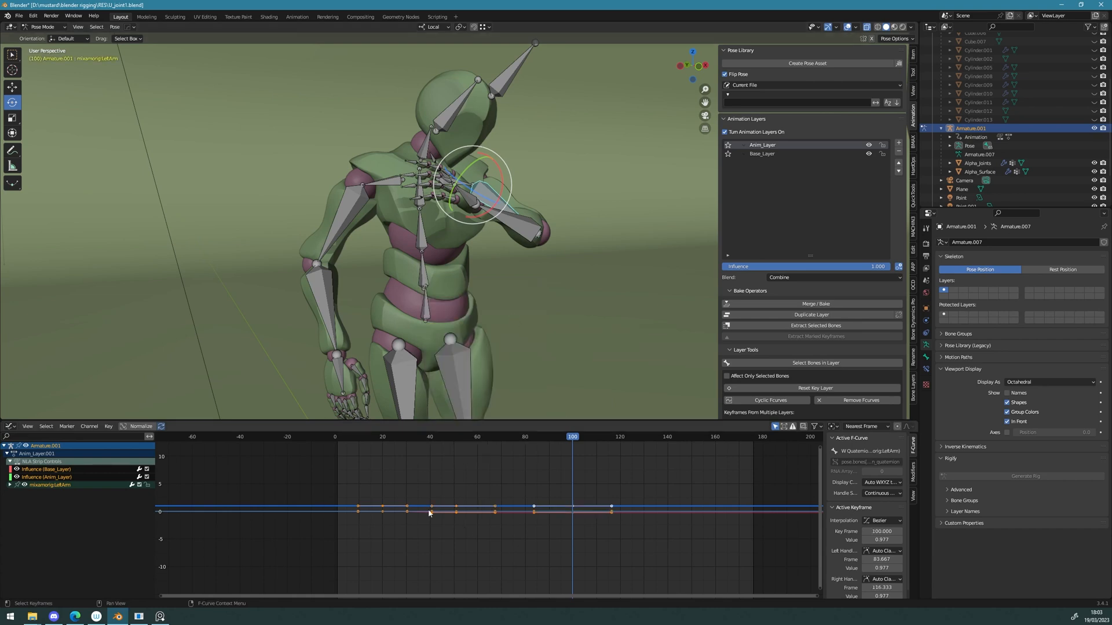
Step: Move to frame 110 and add a Reset Key Layer key for the left upper arm on Anim_Layer
{"action": "left_click_drag", "start_coordinate": [577, 438], "coordinate": [598, 441]}
{"action": "scroll", "coordinate": [588, 533], "scroll_direction": "up", "scroll_amount": 6}
{"action": "scroll", "coordinate": [588, 534], "scroll_direction": "down", "scroll_amount": 5}
{"action": "left_click", "coordinate": [838, 389]}
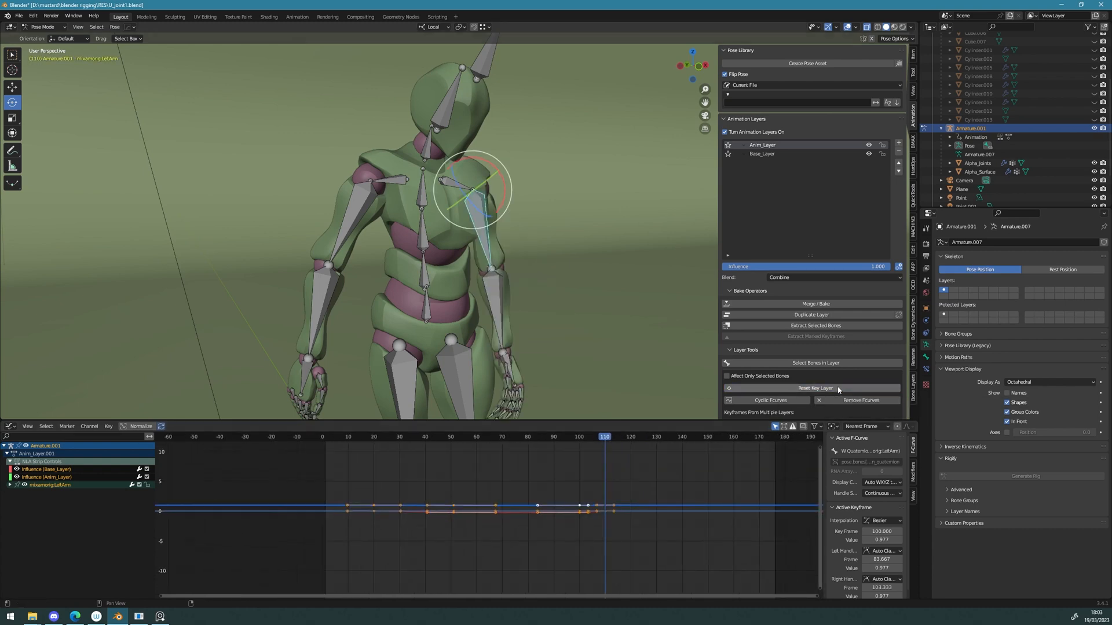
Step: Hide Armature.001 and play through the animation to review the mannequin's corrected arm motion
{"action": "left_click_drag", "start_coordinate": [606, 441], "coordinate": [769, 446]}
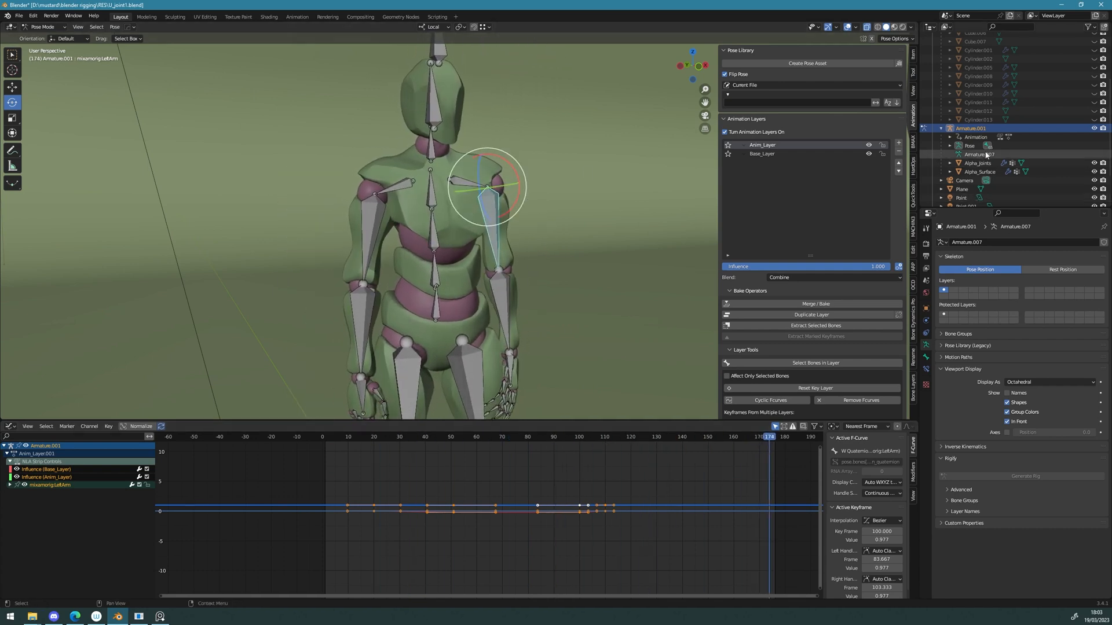
{"action": "left_click", "coordinate": [1094, 128]}
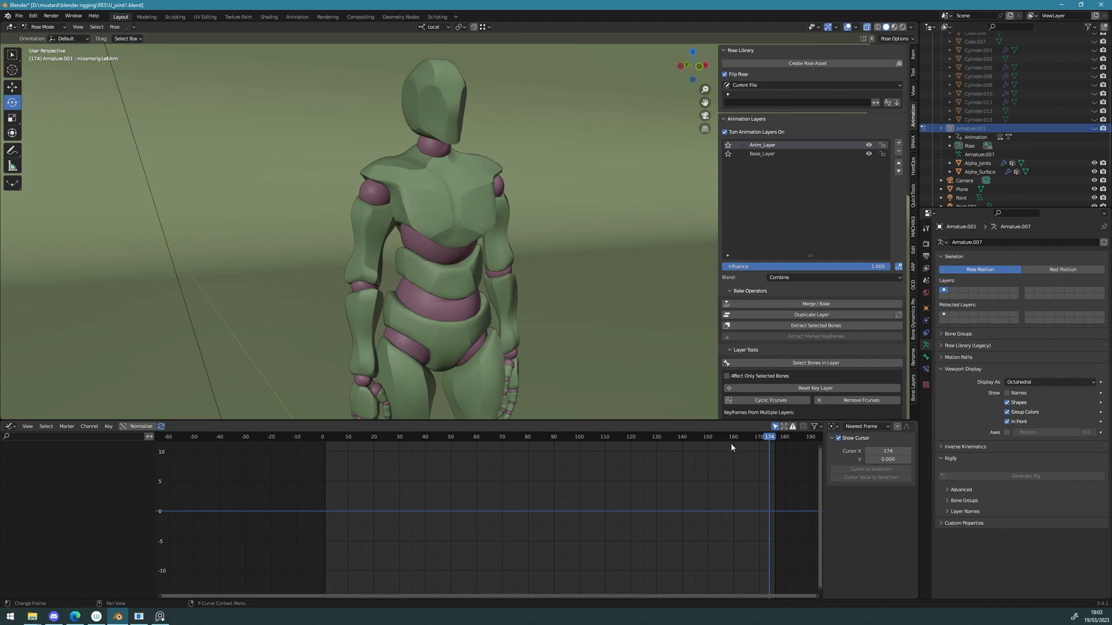
{"action": "key", "text": "space"}
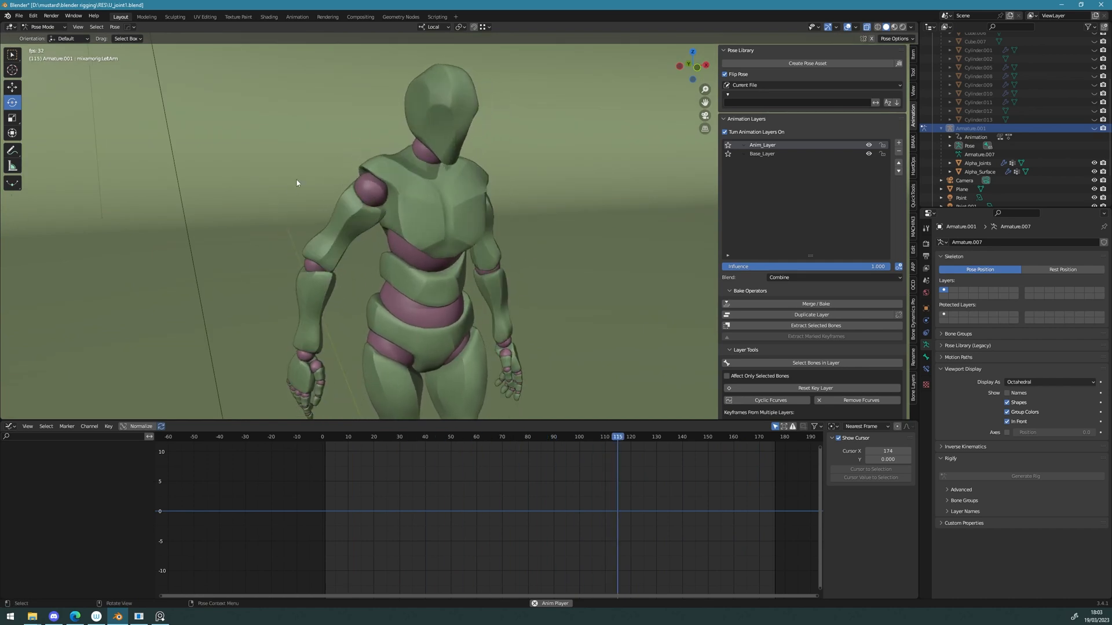
{"action": "scroll", "coordinate": [560, 310], "scroll_direction": "down", "scroll_amount": 3}
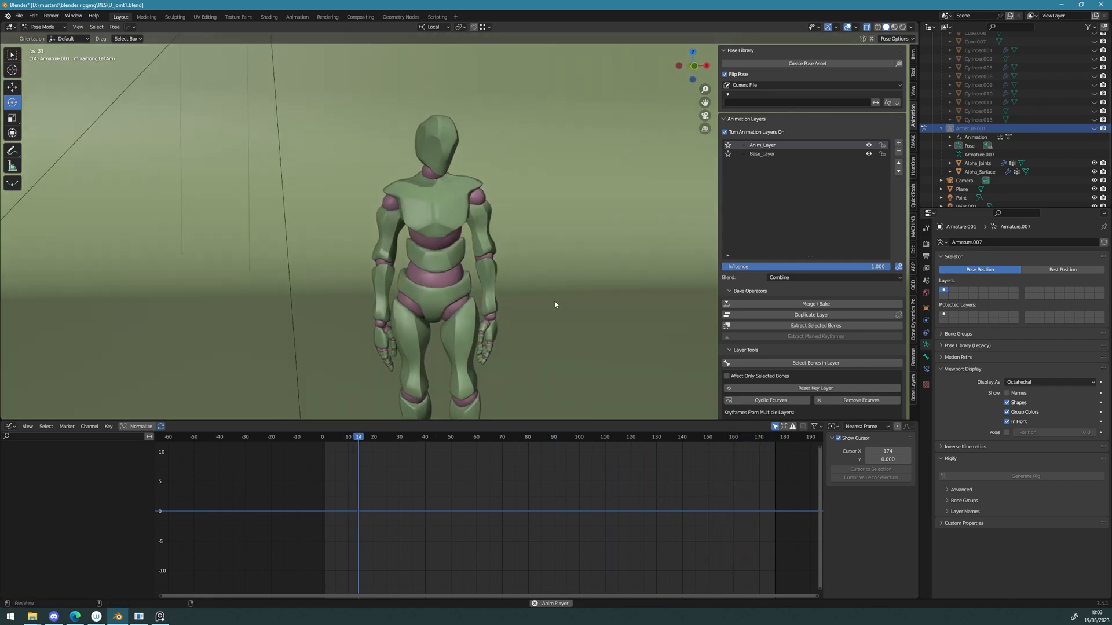
{"action": "middle_click_drag", "start_coordinate": [535, 284], "coordinate": [498, 301]}
{"action": "key", "text": "space"}
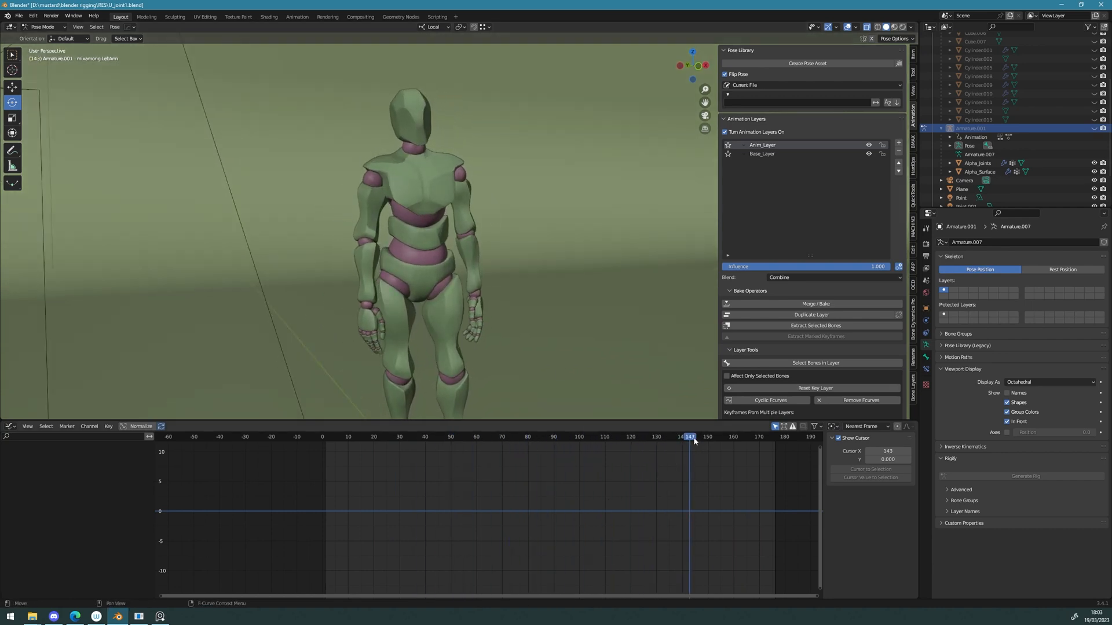
{"action": "left_click_drag", "start_coordinate": [696, 441], "coordinate": [451, 435]}
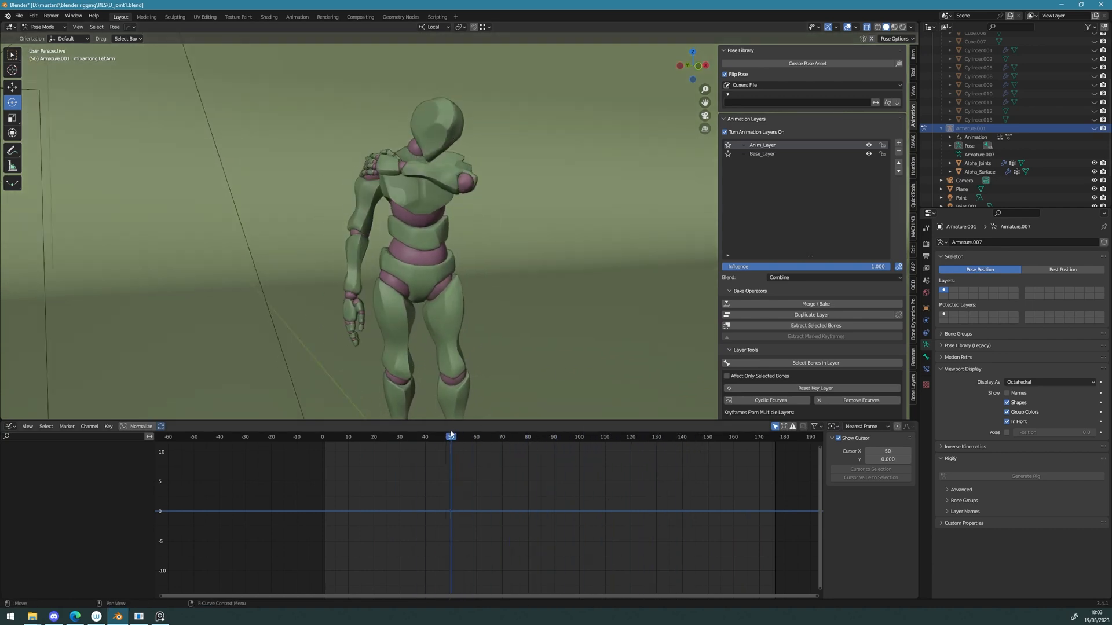
Step: Unhide Armature.001, select all its bones and merge Anim_Layer down with the Merge operator
{"action": "left_click", "coordinate": [1093, 130]}
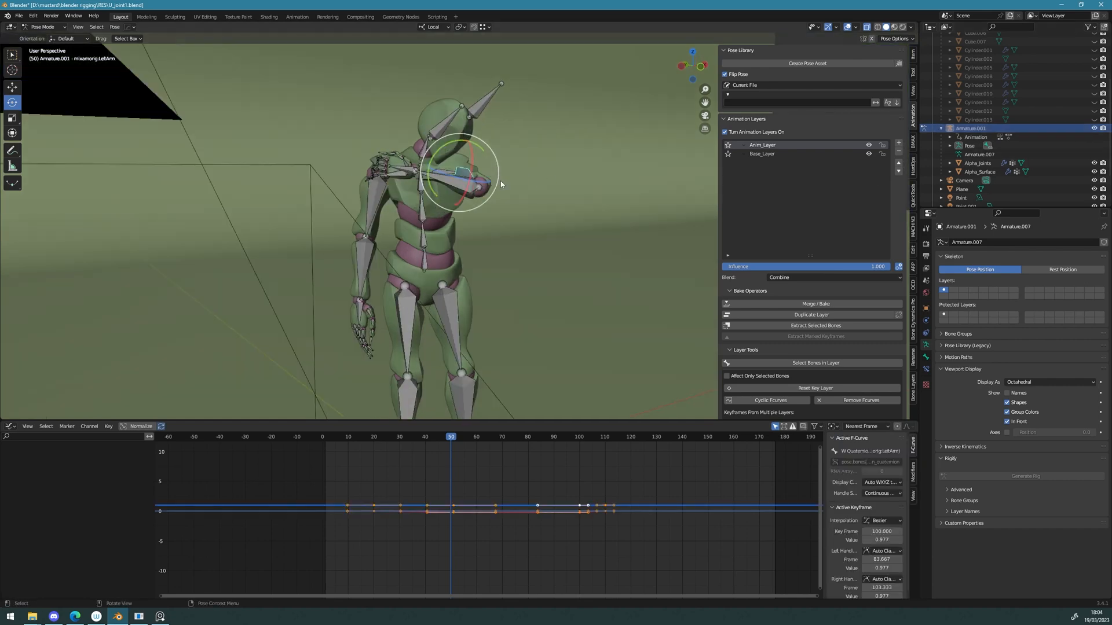
{"action": "left_click", "coordinate": [448, 185]}
{"action": "key", "text": "a"}
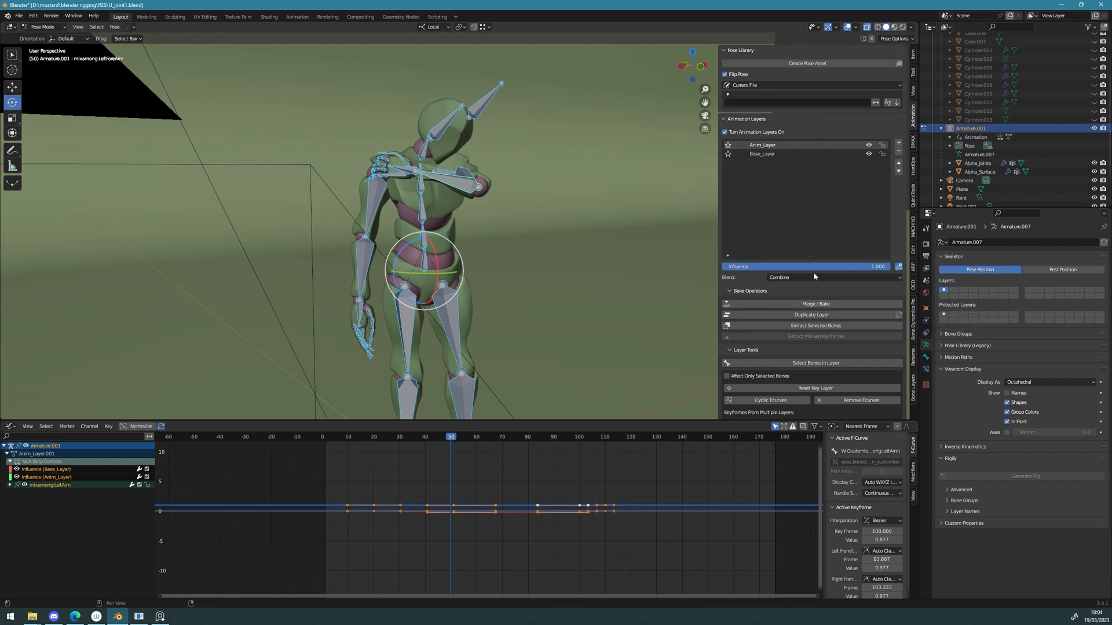
{"action": "left_click", "coordinate": [831, 306]}
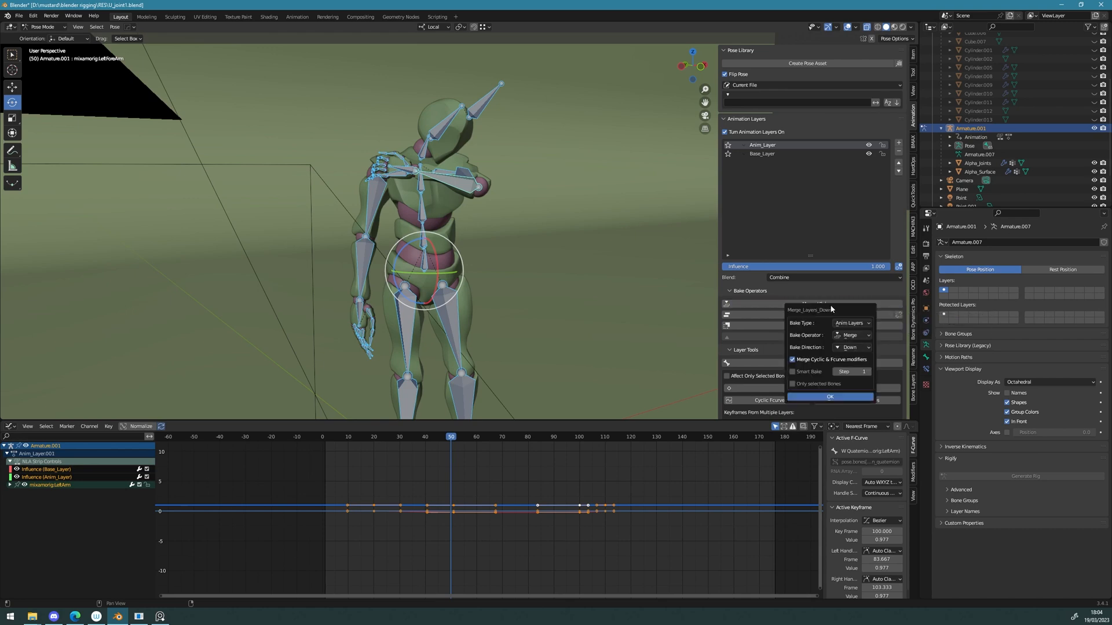
{"action": "left_click", "coordinate": [829, 397]}
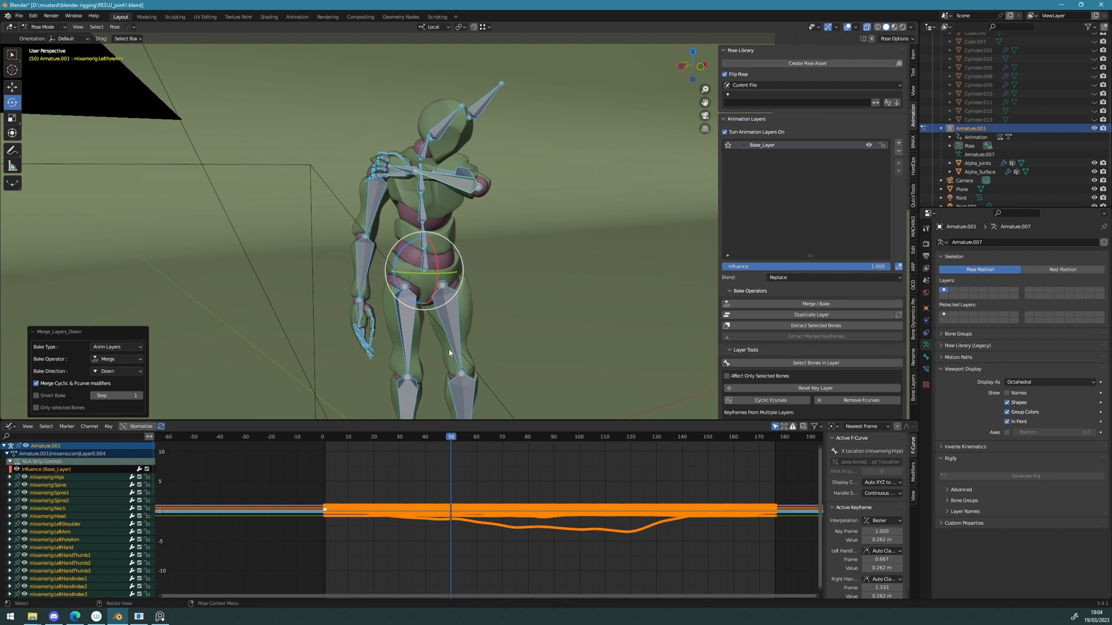
{"action": "left_click_drag", "start_coordinate": [451, 443], "coordinate": [766, 457]}
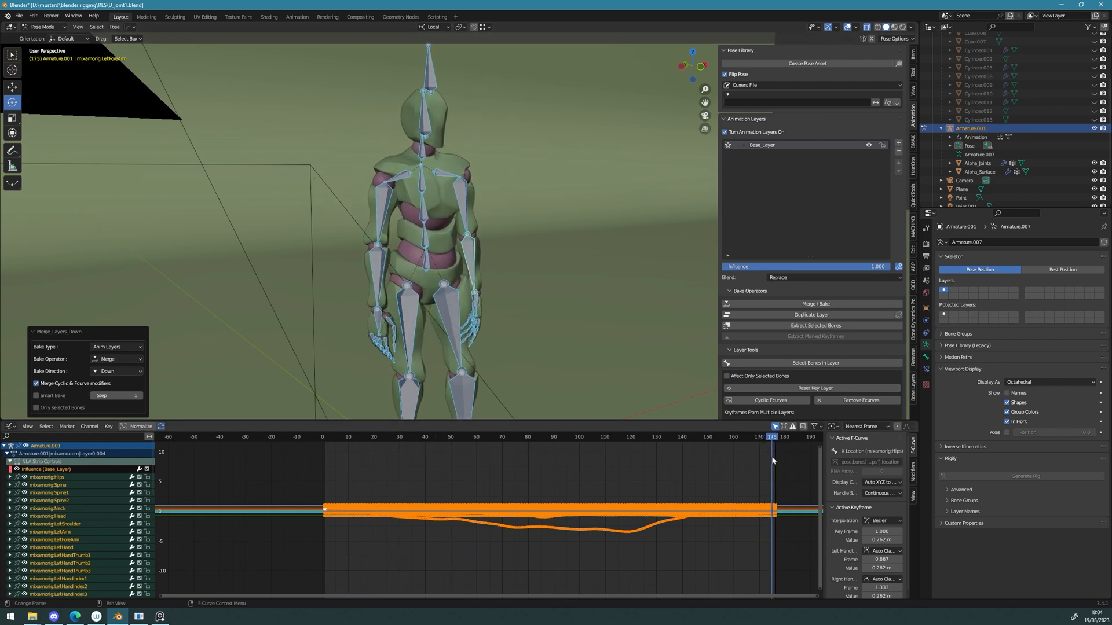
Step: In Object Mode, duplicate the whole mannequin with its armature and both meshes, and move the copy aside along the X axis
{"action": "scroll", "coordinate": [507, 228], "scroll_direction": "down", "scroll_amount": 1}
{"action": "middle_click_drag", "start_coordinate": [507, 228], "coordinate": [462, 276]}
{"action": "scroll", "coordinate": [461, 242], "scroll_direction": "down", "scroll_amount": 6}
{"action": "scroll", "coordinate": [481, 272], "scroll_direction": "up", "scroll_amount": 6}
{"action": "key", "text": "Tab"}
{"action": "left_click", "coordinate": [456, 224]}
{"action": "scroll", "coordinate": [454, 206], "scroll_direction": "down", "scroll_amount": 5}
{"action": "middle_click_drag", "start_coordinate": [455, 207], "coordinate": [496, 209]}
{"action": "key", "text": "a"}
{"action": "scroll", "coordinate": [495, 191], "scroll_direction": "down", "scroll_amount": 5}
{"action": "left_click_drag", "start_coordinate": [495, 207], "coordinate": [452, 203], "text": "alt"}
{"action": "scroll", "coordinate": [468, 193], "scroll_direction": "up", "scroll_amount": 5}
{"action": "left_click_drag", "start_coordinate": [510, 320], "coordinate": [438, 173]}
{"action": "left_click_drag", "start_coordinate": [519, 213], "coordinate": [597, 319]}
{"action": "scroll", "coordinate": [593, 313], "scroll_direction": "down", "scroll_amount": 3}
{"action": "middle_click_drag", "start_coordinate": [594, 312], "coordinate": [499, 273]}
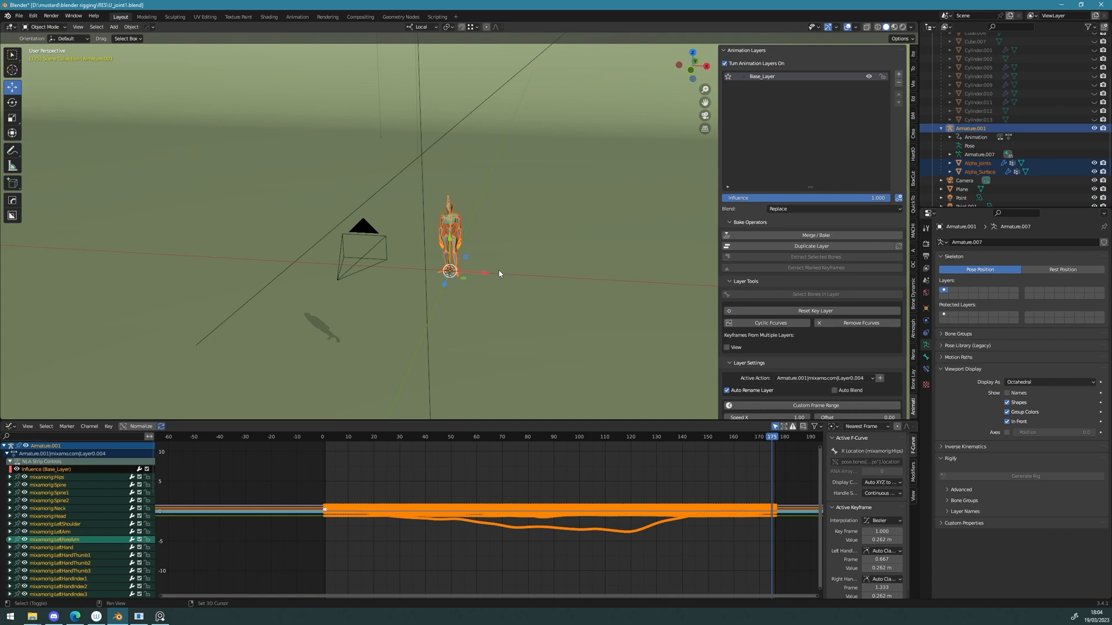
{"action": "key", "text": "shift+d"}
{"action": "right_click", "coordinate": [499, 273]}
{"action": "left_click_drag", "start_coordinate": [483, 272], "coordinate": [534, 276]}
Step: Hide the camera and the two area lights Point and Point.001 in the viewport
{"action": "middle_click_drag", "start_coordinate": [512, 287], "coordinate": [601, 175]}
{"action": "left_click", "coordinate": [624, 182]}
{"action": "left_click", "coordinate": [483, 279]}
{"action": "key", "text": "h"}
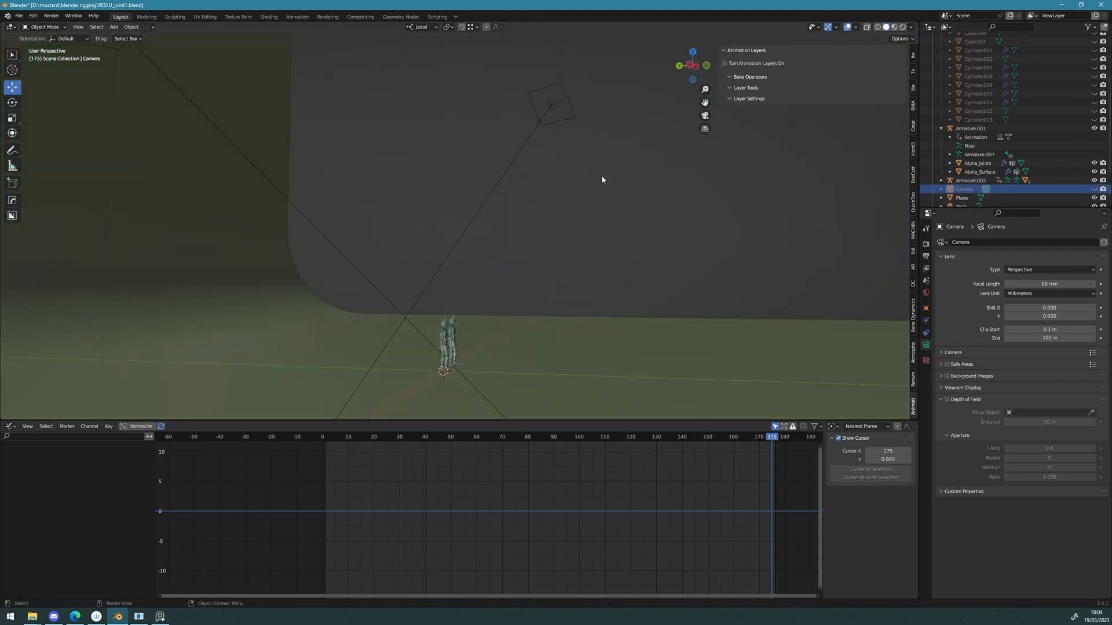
{"action": "scroll", "coordinate": [601, 175], "scroll_direction": "down", "scroll_amount": 3}
{"action": "left_click", "coordinate": [505, 160]}
{"action": "left_click", "coordinate": [305, 143], "text": "shift"}
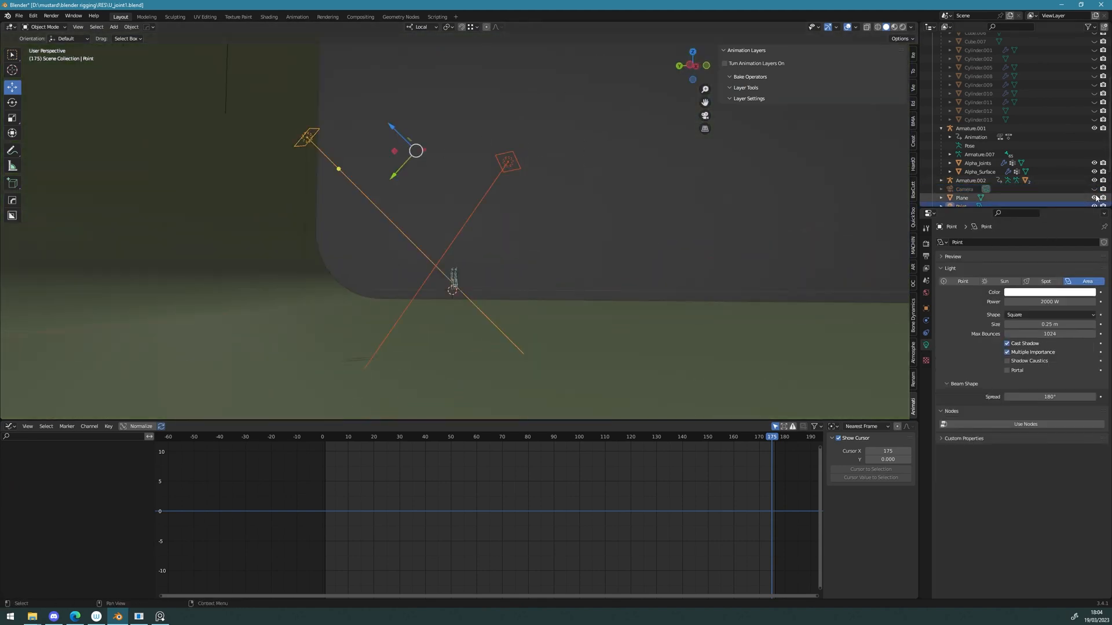
{"action": "scroll", "coordinate": [1094, 198], "scroll_direction": "down", "scroll_amount": 3}
{"action": "left_click_drag", "start_coordinate": [1094, 154], "coordinate": [1095, 164]}
Step: Play the animation from the start with both mannequins in view and examine the joints of the original one
{"action": "middle_click_drag", "start_coordinate": [582, 243], "coordinate": [419, 313]}
{"action": "scroll", "coordinate": [419, 313], "scroll_direction": "up", "scroll_amount": 6}
{"action": "middle_click_drag", "start_coordinate": [378, 387], "coordinate": [581, 308], "text": "shift"}
{"action": "left_click", "coordinate": [433, 351]}
{"action": "key", "text": "f"}
{"action": "left_click_drag", "start_coordinate": [774, 438], "coordinate": [332, 426]}
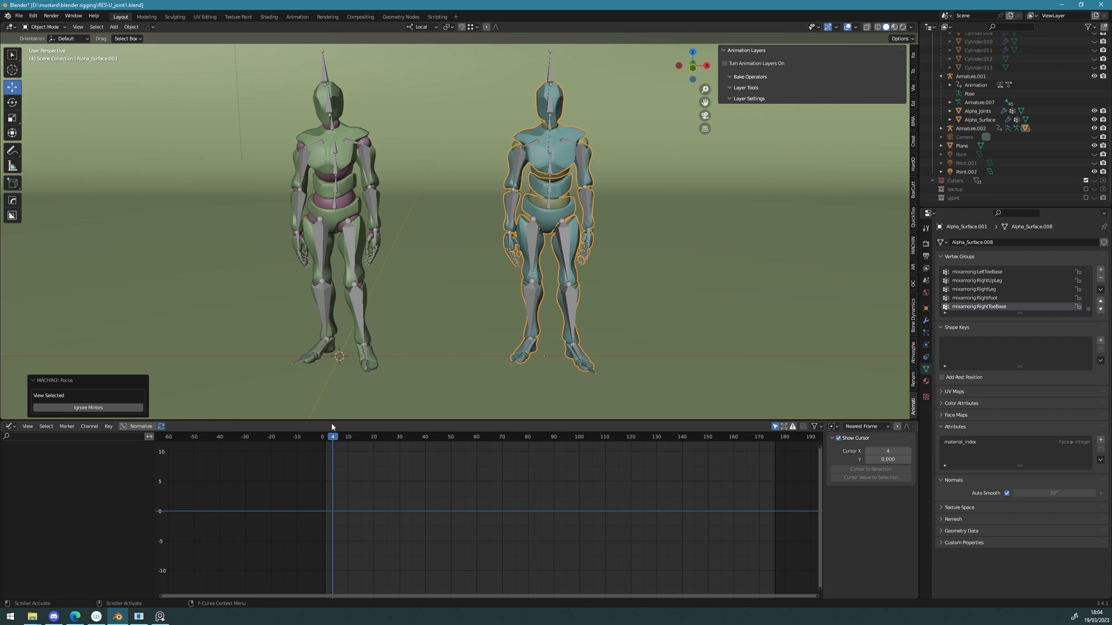
{"action": "key", "text": "space"}
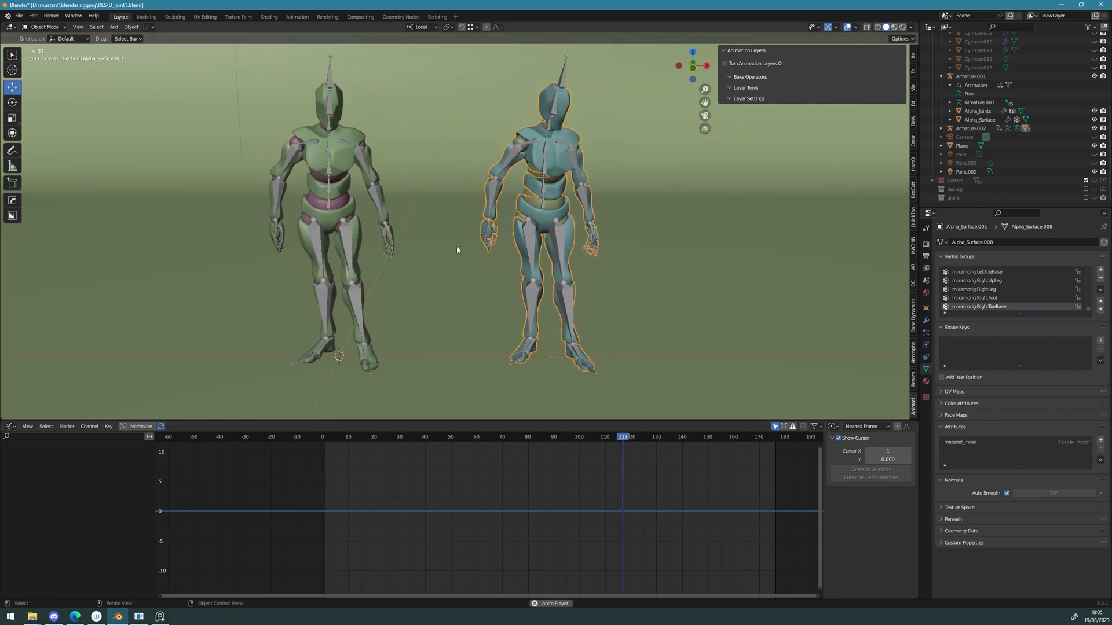
{"action": "key", "text": "space"}
{"action": "middle_click_drag", "start_coordinate": [457, 248], "coordinate": [467, 272]}
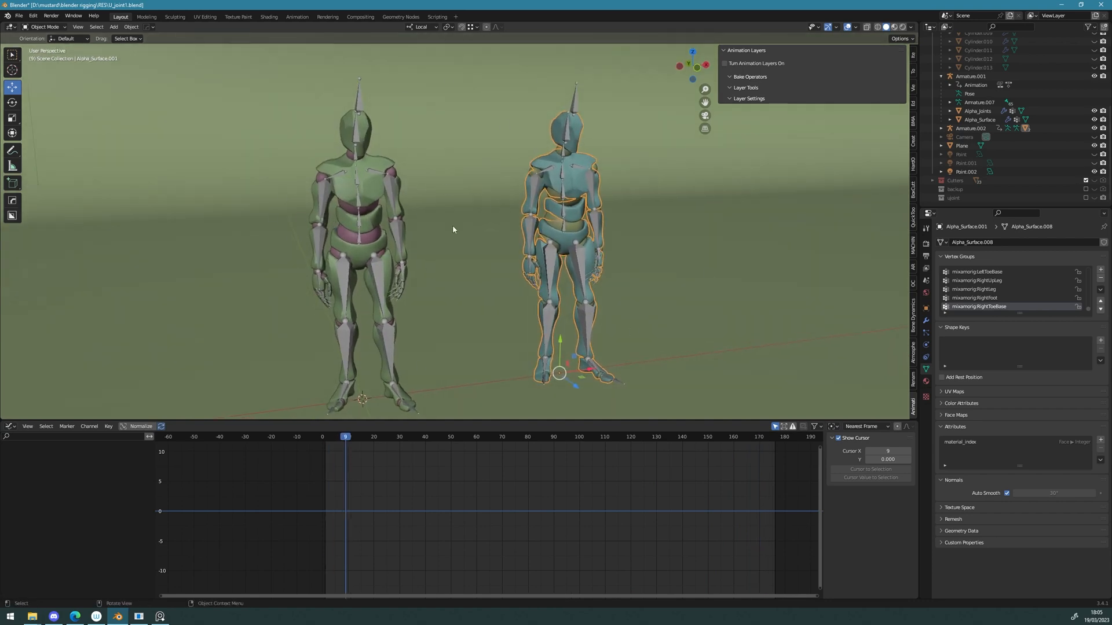
{"action": "middle_click_drag", "start_coordinate": [316, 208], "coordinate": [369, 226]}
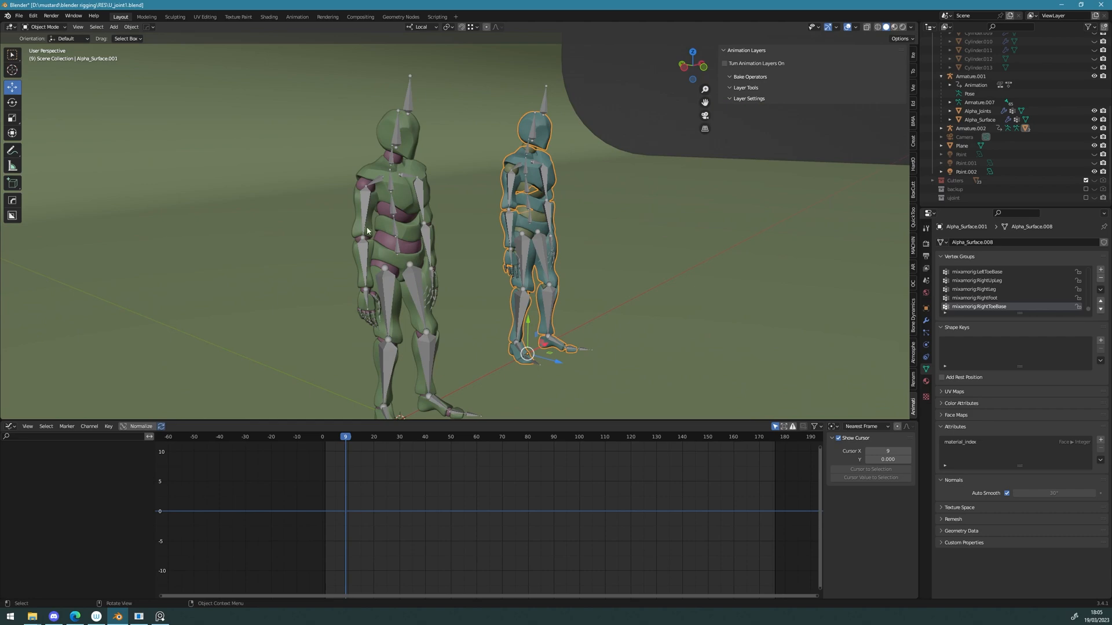
{"action": "middle_click_drag", "start_coordinate": [375, 257], "coordinate": [280, 237]}
{"action": "scroll", "coordinate": [430, 239], "scroll_direction": "up", "scroll_amount": 6}
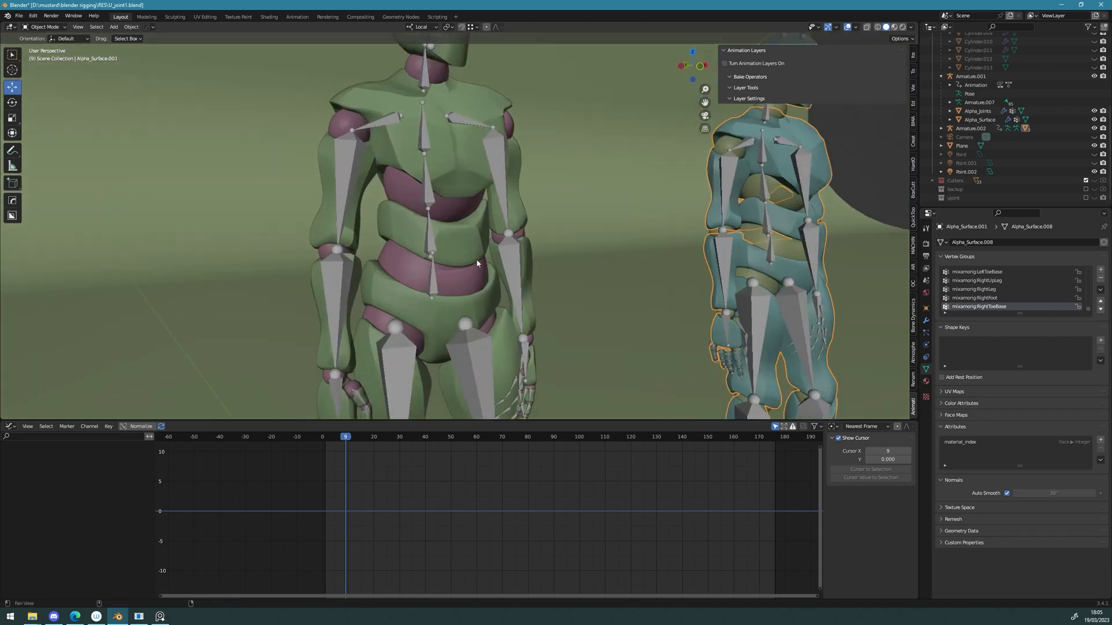
{"action": "scroll", "coordinate": [430, 238], "scroll_direction": "down", "scroll_amount": 5}
{"action": "scroll", "coordinate": [468, 205], "scroll_direction": "up", "scroll_amount": 3}
{"action": "key", "text": "Tab"}
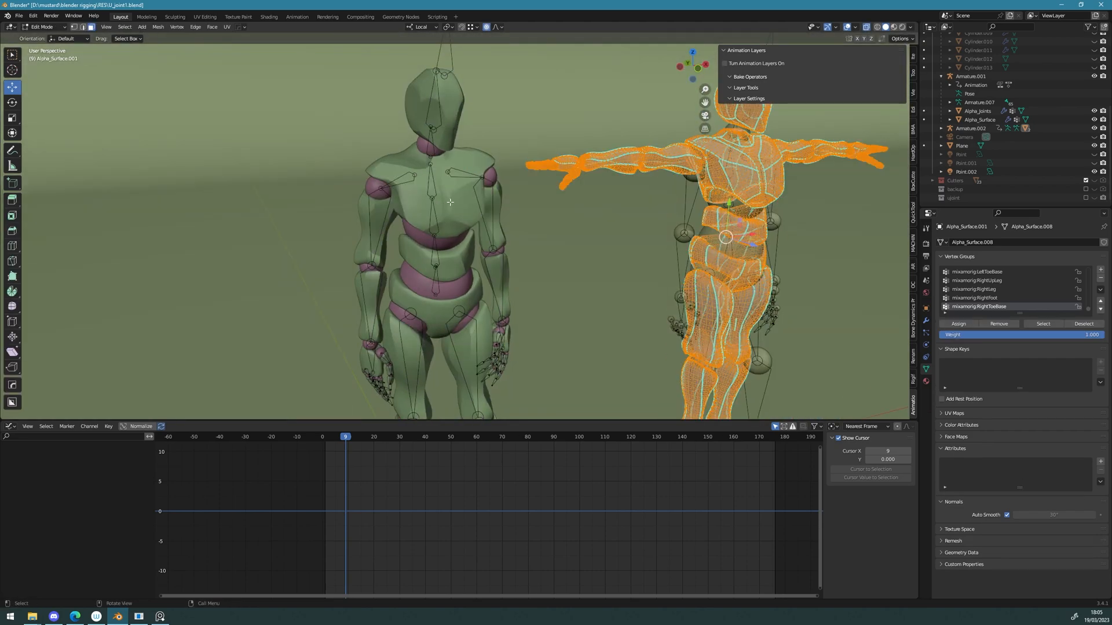
{"action": "left_click", "coordinate": [455, 36]}
{"action": "left_click", "coordinate": [502, 220]}
{"action": "left_click", "coordinate": [471, 211]}
{"action": "key", "text": "Tab"}
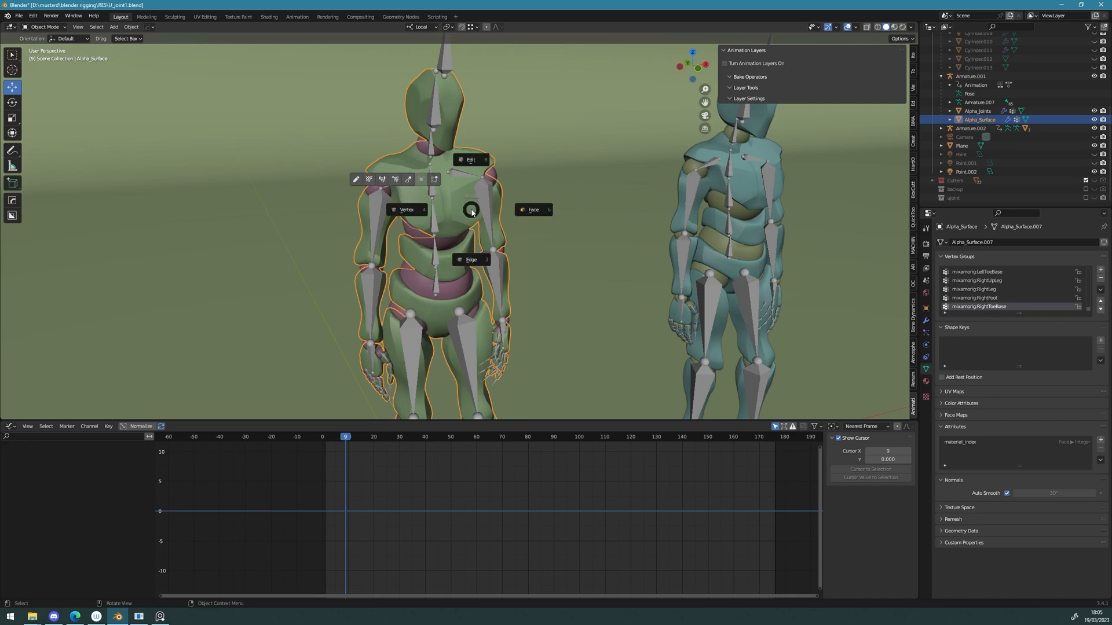
{"action": "key", "text": "Escape"}
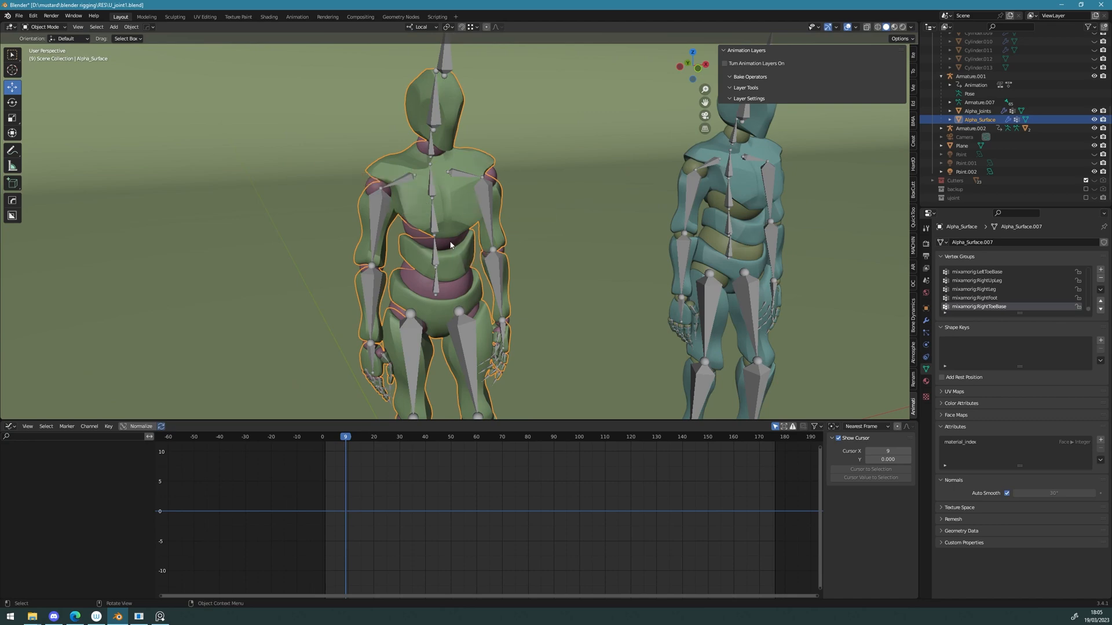
Step: In the original mannequin's Alpha_Joints mesh, delete the faces of the ball at its right elbow and return to Object Mode
{"action": "left_click", "coordinate": [467, 279]}
{"action": "middle_click_drag", "start_coordinate": [467, 279], "coordinate": [441, 127]}
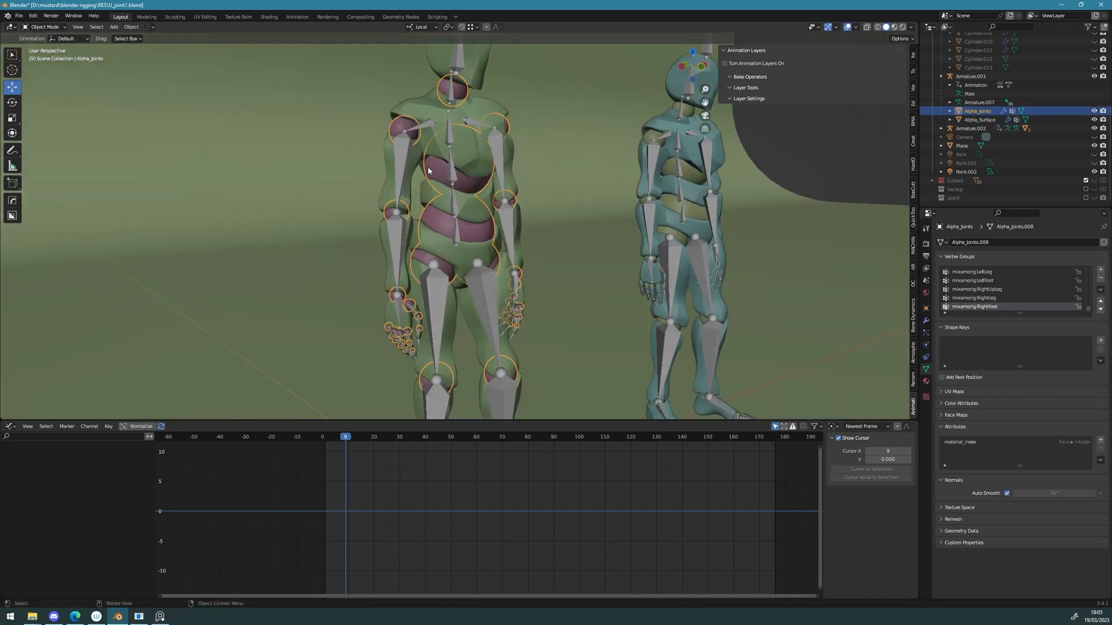
{"action": "left_click", "coordinate": [441, 127]}
{"action": "middle_click_drag", "start_coordinate": [474, 237], "coordinate": [432, 288]}
{"action": "left_click", "coordinate": [432, 288]}
{"action": "key", "text": "Tab"}
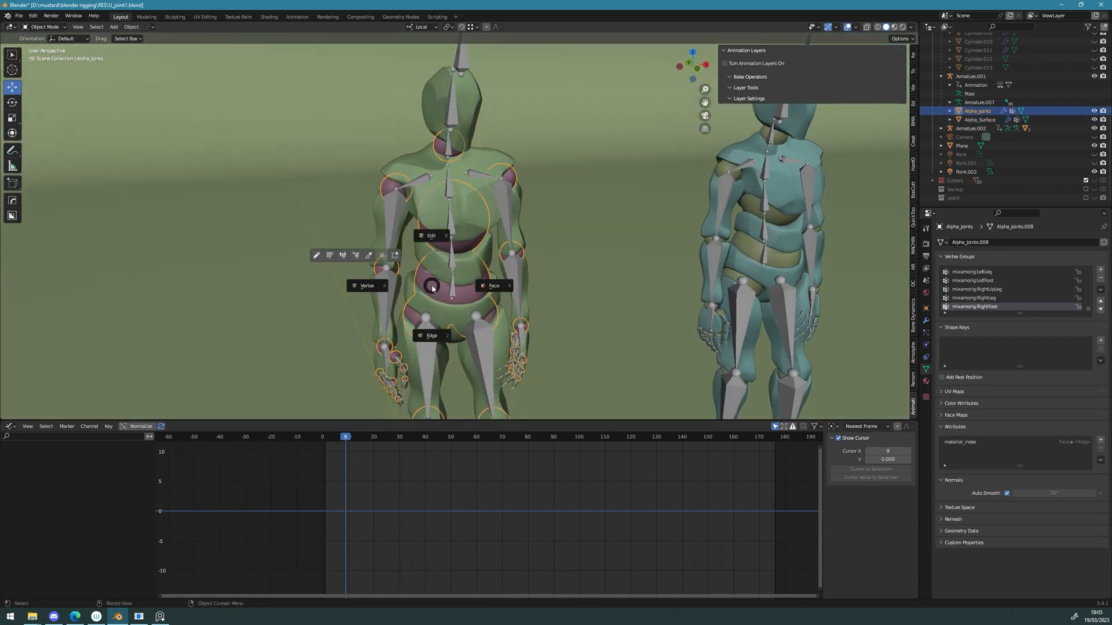
{"action": "left_click", "coordinate": [576, 278]}
{"action": "left_click_drag", "start_coordinate": [343, 210], "coordinate": [284, 142]}
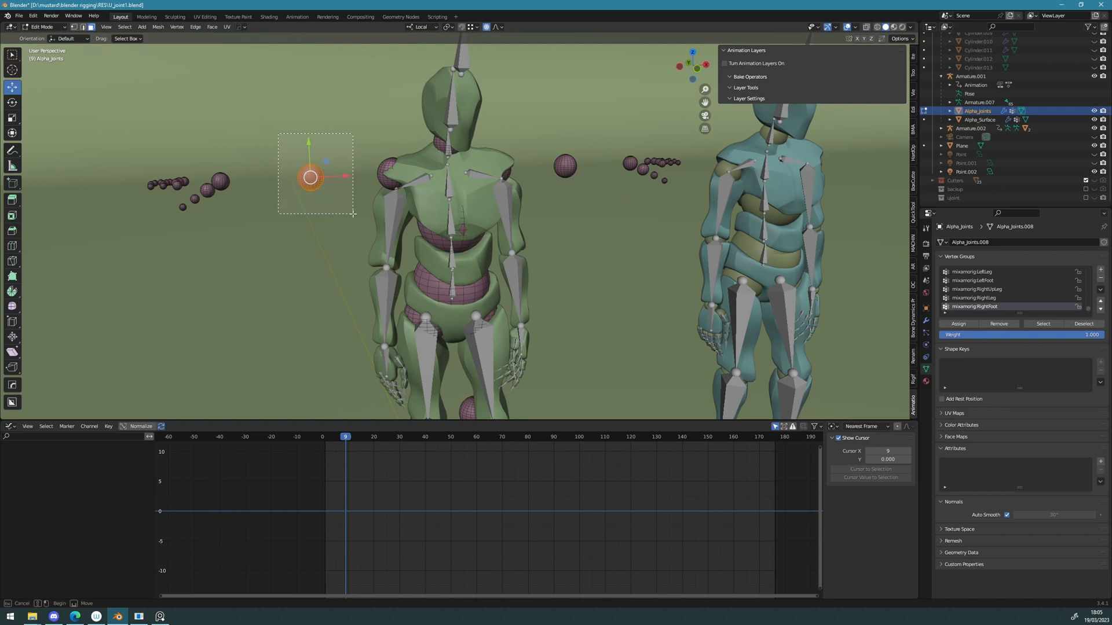
{"action": "key", "text": "alt+z"}
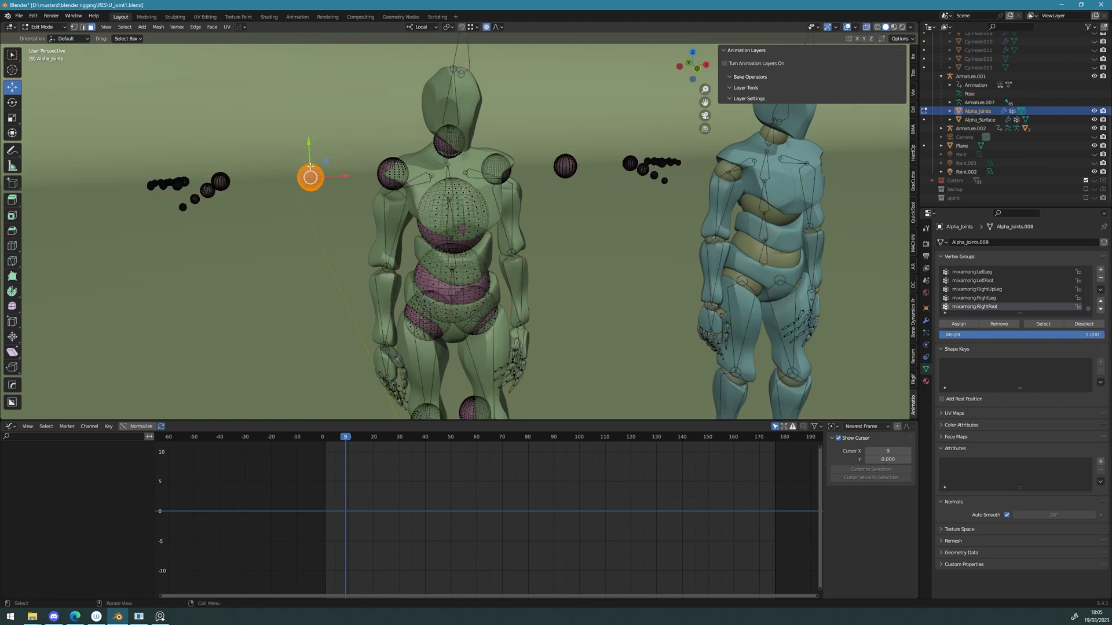
{"action": "key", "text": "ctrl+l"}
{"action": "key", "text": "x"}
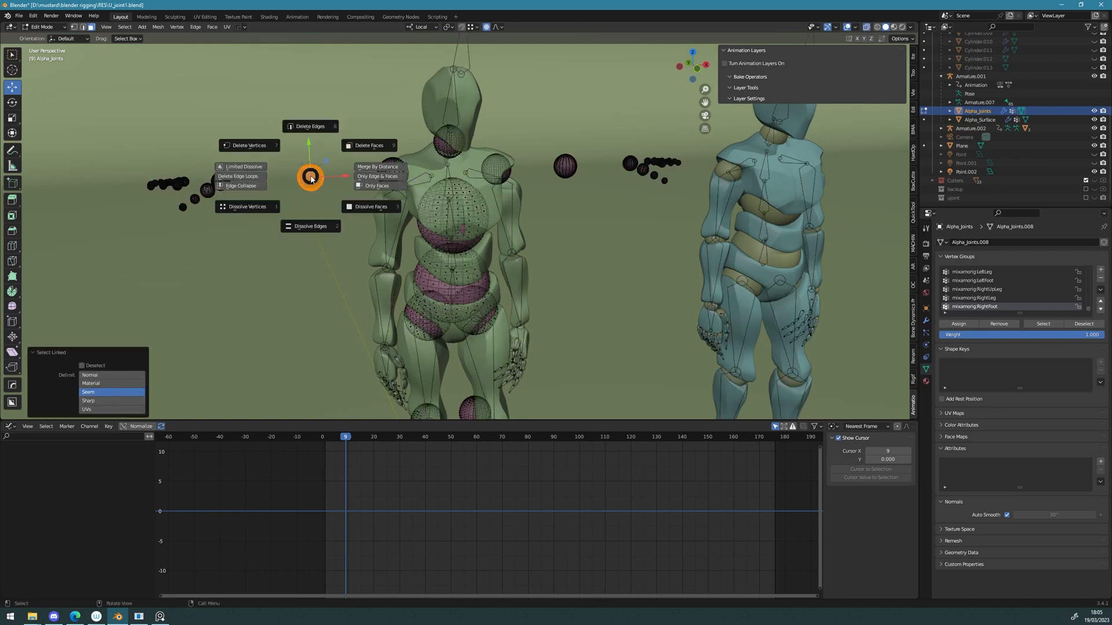
{"action": "left_click", "coordinate": [360, 147]}
{"action": "key", "text": "alt+z"}
{"action": "key", "text": "Tab"}
Step: Move to frame 138 and enter Edit Mode on the original mannequin's Alpha_Surface mesh, focusing on its right arm
{"action": "middle_click_drag", "start_coordinate": [406, 264], "coordinate": [431, 266]}
{"action": "scroll", "coordinate": [430, 266], "scroll_direction": "up", "scroll_amount": 5}
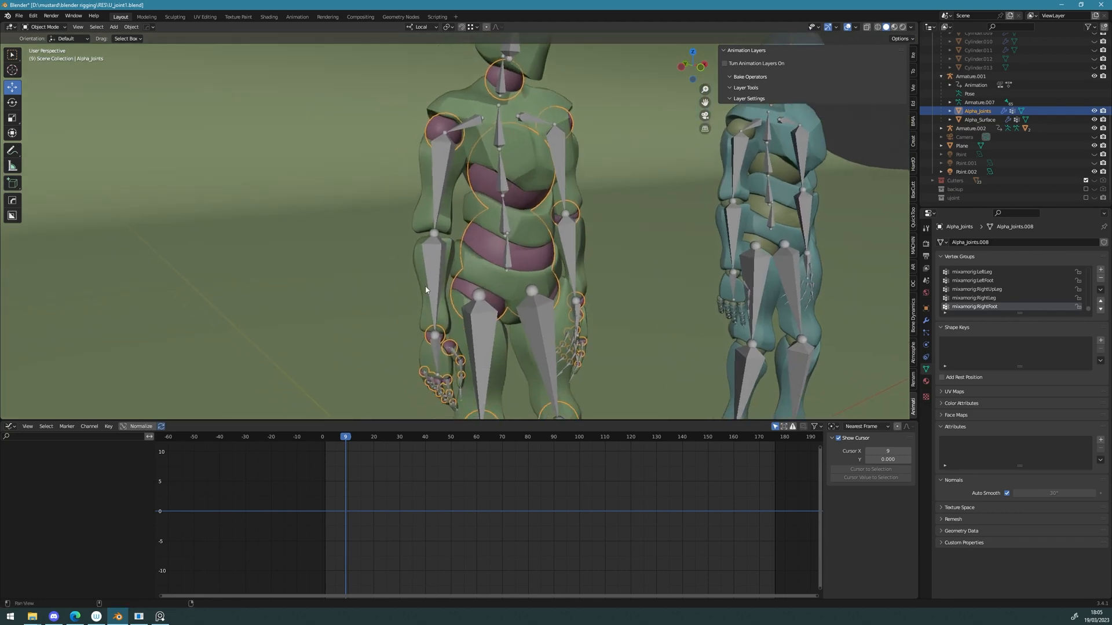
{"action": "left_click_drag", "start_coordinate": [345, 440], "coordinate": [676, 458]}
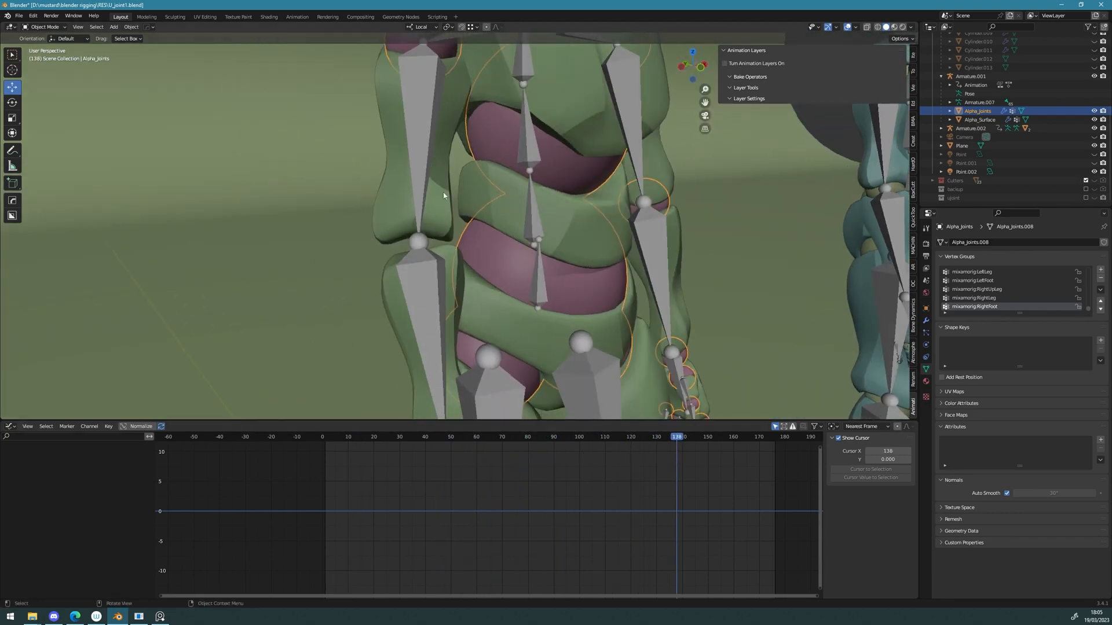
{"action": "mouse_move", "coordinate": [424, 205]}
{"action": "middle_mouse_down"}
{"action": "mouse_move", "coordinate": [460, 210]}
{"action": "mouse_move", "coordinate": [416, 203]}
{"action": "middle_mouse_up"}
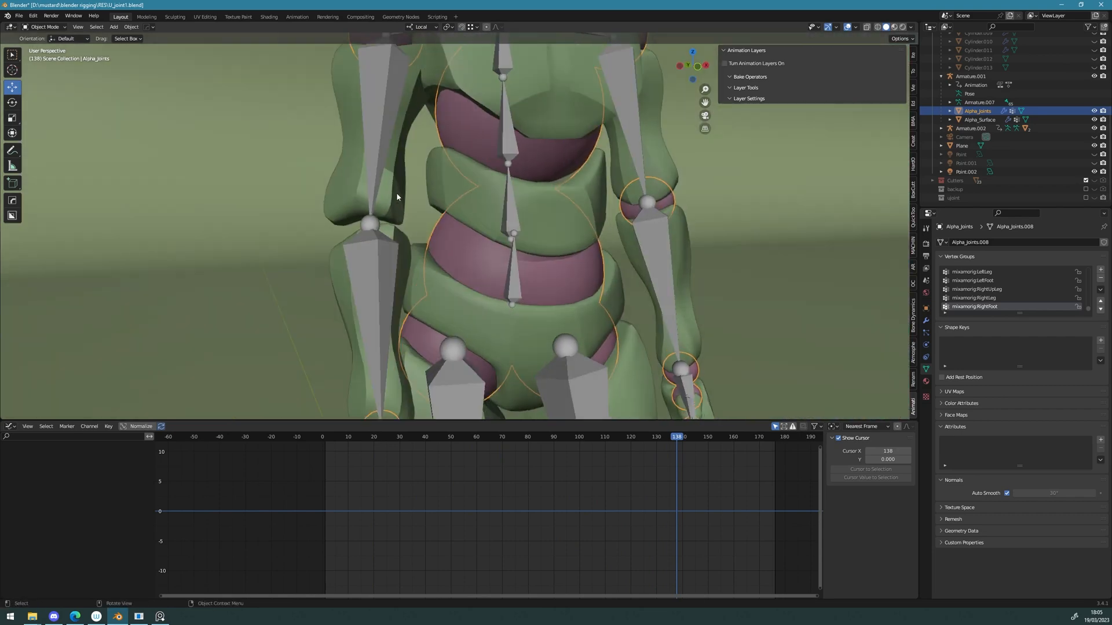
{"action": "left_click", "coordinate": [399, 203]}
{"action": "scroll", "coordinate": [394, 185], "scroll_direction": "down", "scroll_amount": 3}
{"action": "scroll", "coordinate": [416, 207], "scroll_direction": "up", "scroll_amount": 1}
{"action": "left_click_drag", "start_coordinate": [417, 207], "coordinate": [398, 245], "text": "alt"}
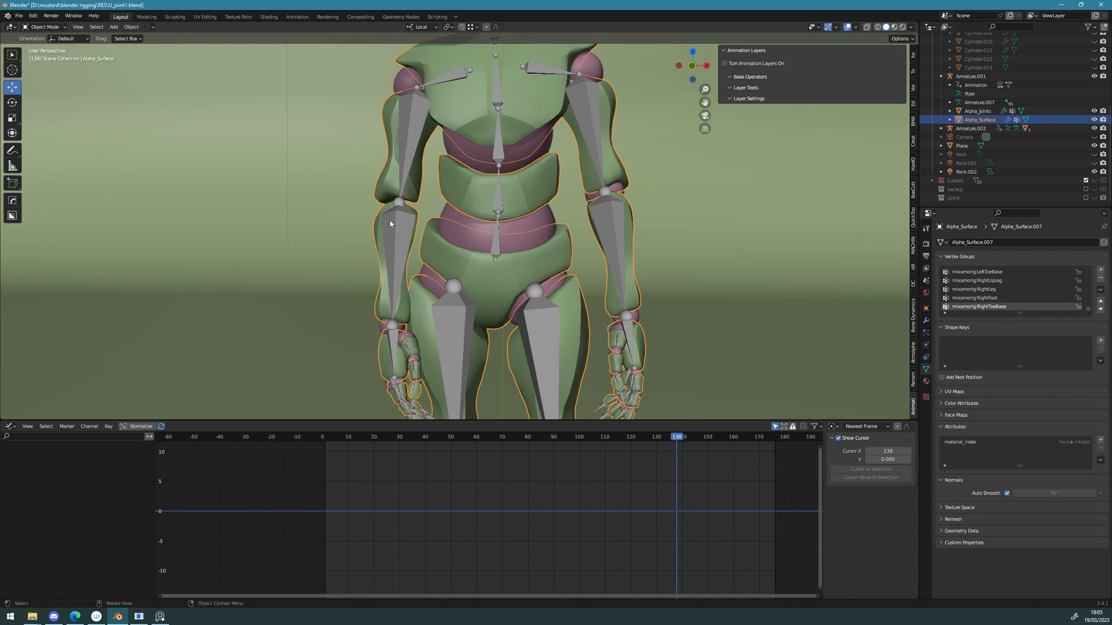
{"action": "key", "text": "Tab"}
{"action": "left_click", "coordinate": [397, 168]}
{"action": "scroll", "coordinate": [399, 284], "scroll_direction": "up", "scroll_amount": 6}
{"action": "key", "text": "alt+z"}
{"action": "mouse_move", "coordinate": [415, 290]}
{"action": "middle_mouse_down"}
{"action": "mouse_move", "coordinate": [463, 309]}
{"action": "mouse_move", "coordinate": [414, 276]}
{"action": "middle_mouse_up"}
Step: Select the face loop around the elbow end of the right upper arm in the Alpha_Surface mesh
{"action": "left_click", "coordinate": [420, 214]}
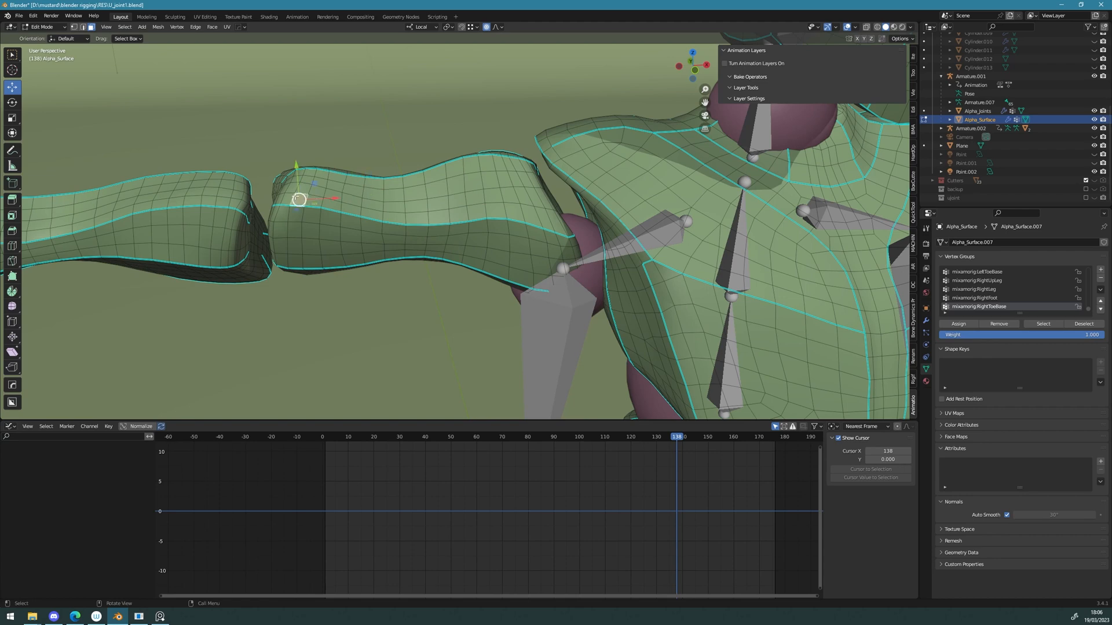
{"action": "left_click", "coordinate": [300, 210], "text": "alt"}
{"action": "left_click", "coordinate": [299, 209]}
{"action": "left_click", "coordinate": [300, 205], "text": "alt"}
{"action": "mouse_move", "coordinate": [443, 64]}
{"action": "middle_mouse_down"}
{"action": "mouse_move", "coordinate": [484, 50]}
{"action": "mouse_move", "coordinate": [450, 72]}
{"action": "middle_mouse_up"}
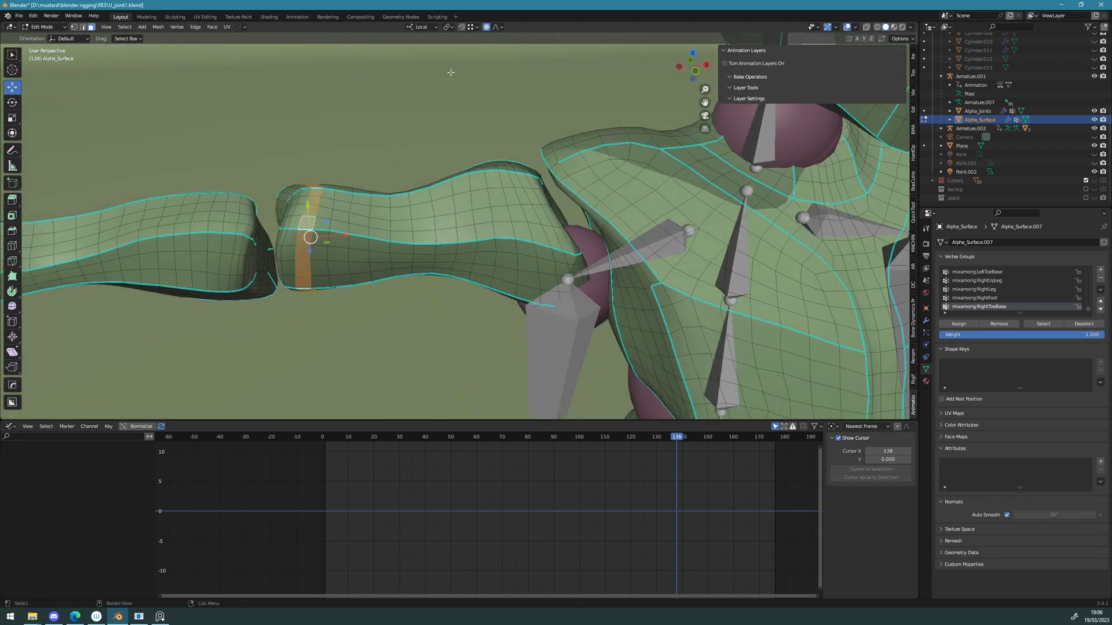
{"action": "left_click", "coordinate": [500, 28]}
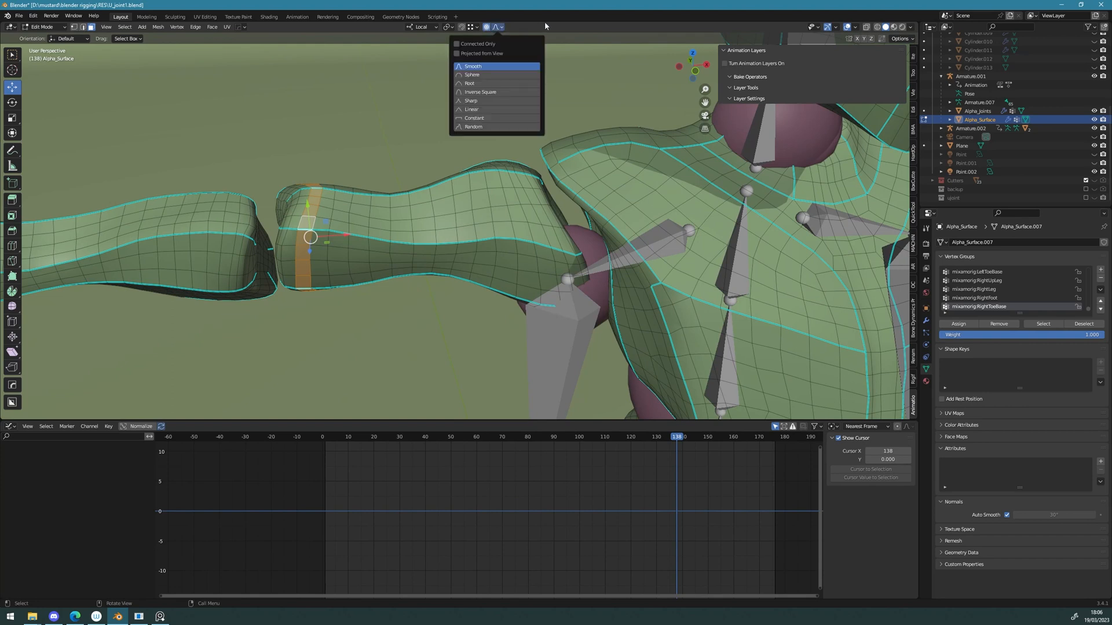
{"action": "left_click_drag", "start_coordinate": [400, 195], "coordinate": [395, 192], "text": "alt"}
{"action": "key", "text": "g"}
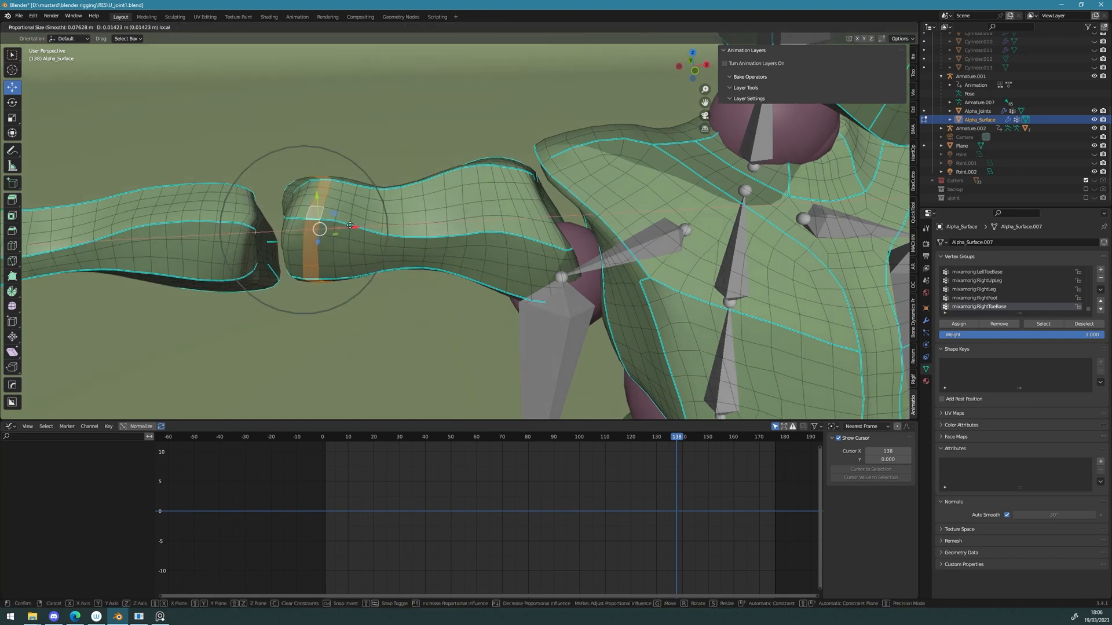
{"action": "key", "text": "Escape"}
Step: Restrict proportional editing to connected geometry and move the selected face loop along its local X axis toward the shoulder
{"action": "left_click", "coordinate": [501, 27]}
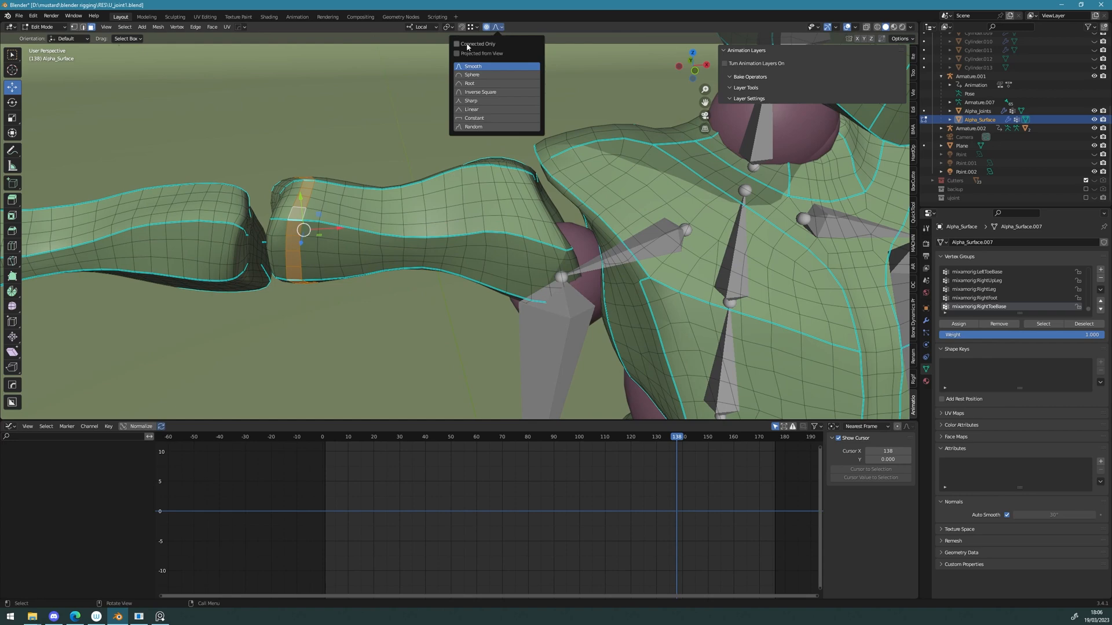
{"action": "left_click_drag", "start_coordinate": [336, 229], "coordinate": [363, 229]}
{"action": "middle_click_drag", "start_coordinate": [342, 231], "coordinate": [363, 237]}
{"action": "left_click_drag", "start_coordinate": [362, 237], "coordinate": [381, 235], "text": "alt"}
Step: Select a face on the upper arm's elbow-side end, expand the selection three times and pull the faces toward the shoulder
{"action": "left_click_drag", "start_coordinate": [405, 282], "coordinate": [401, 244], "text": "alt"}
{"action": "left_click", "coordinate": [417, 246]}
{"action": "middle_click_drag", "start_coordinate": [387, 242], "coordinate": [407, 165], "text": "shift"}
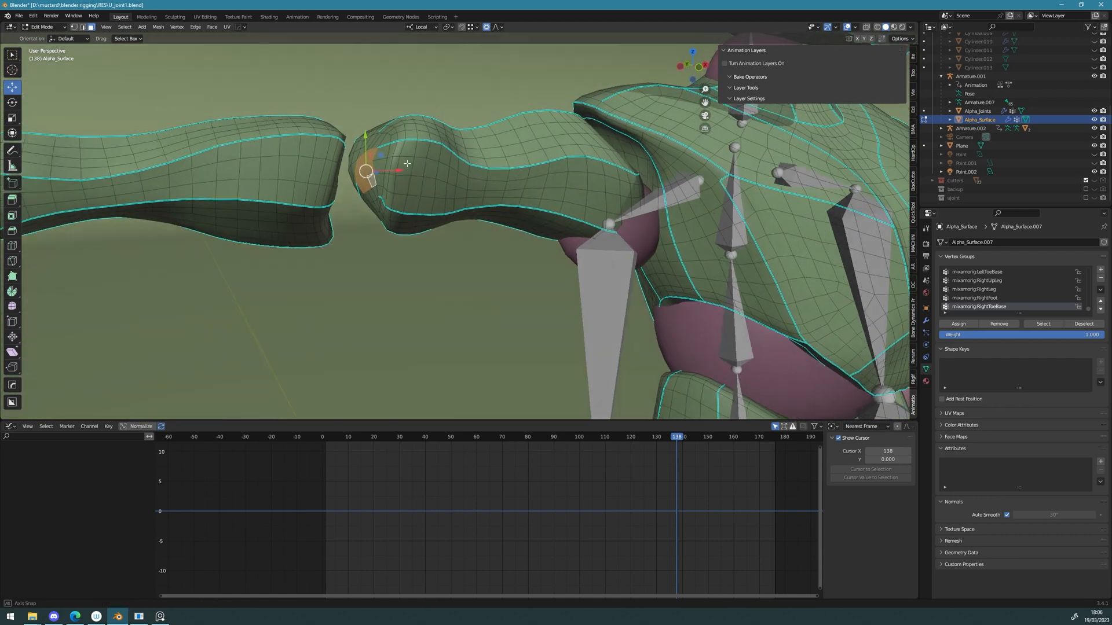
{"action": "key", "text": "ctrl+KP_Add"}
{"action": "key", "text": "ctrl+KP_Add"}
{"action": "key", "text": "ctrl+KP_Add"}
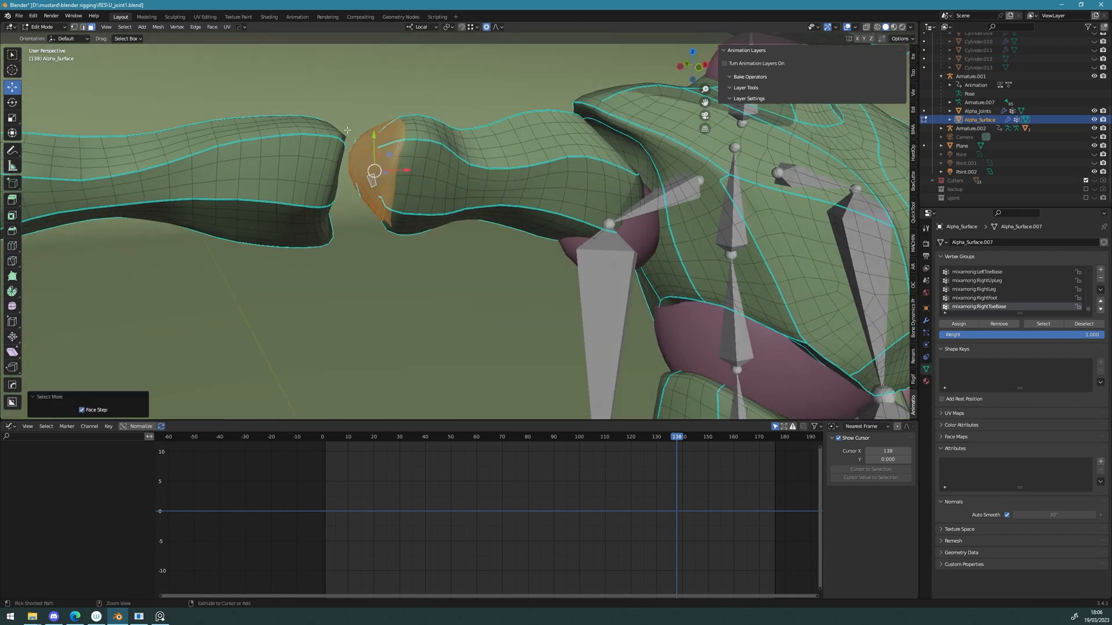
{"action": "middle_click_drag", "start_coordinate": [403, 137], "coordinate": [387, 147]}
{"action": "left_click_drag", "start_coordinate": [361, 191], "coordinate": [401, 190]}
Step: Dissolve three neighbouring edge loops in the compressed area of the right upper arm and return to Object Mode
{"action": "scroll", "coordinate": [367, 190], "scroll_direction": "up", "scroll_amount": 3}
{"action": "scroll", "coordinate": [367, 190], "scroll_direction": "down", "scroll_amount": 5}
{"action": "scroll", "coordinate": [372, 191], "scroll_direction": "down", "scroll_amount": 13}
{"action": "scroll", "coordinate": [385, 190], "scroll_direction": "up", "scroll_amount": 7}
{"action": "middle_click_drag", "start_coordinate": [470, 185], "coordinate": [485, 188]}
{"action": "key", "text": "Tab"}
{"action": "left_click", "coordinate": [488, 272]}
{"action": "double_click", "coordinate": [435, 173]}
{"action": "key", "text": "ctrl+x"}
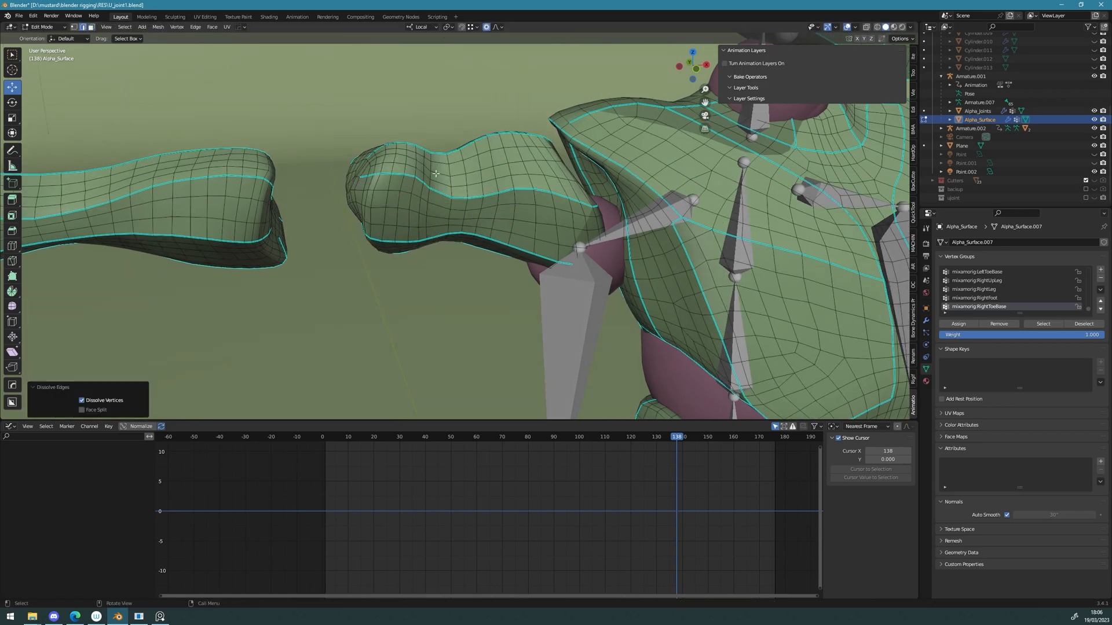
{"action": "left_click", "coordinate": [431, 174], "text": "alt"}
{"action": "key", "text": "ctrl+x"}
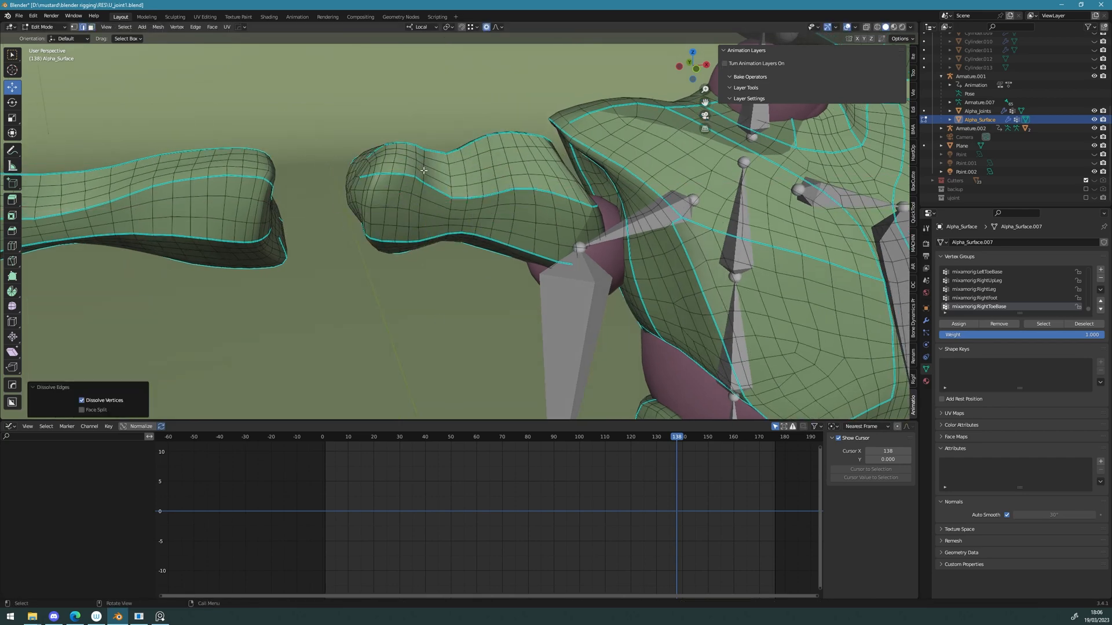
{"action": "left_click", "coordinate": [423, 170], "text": "alt"}
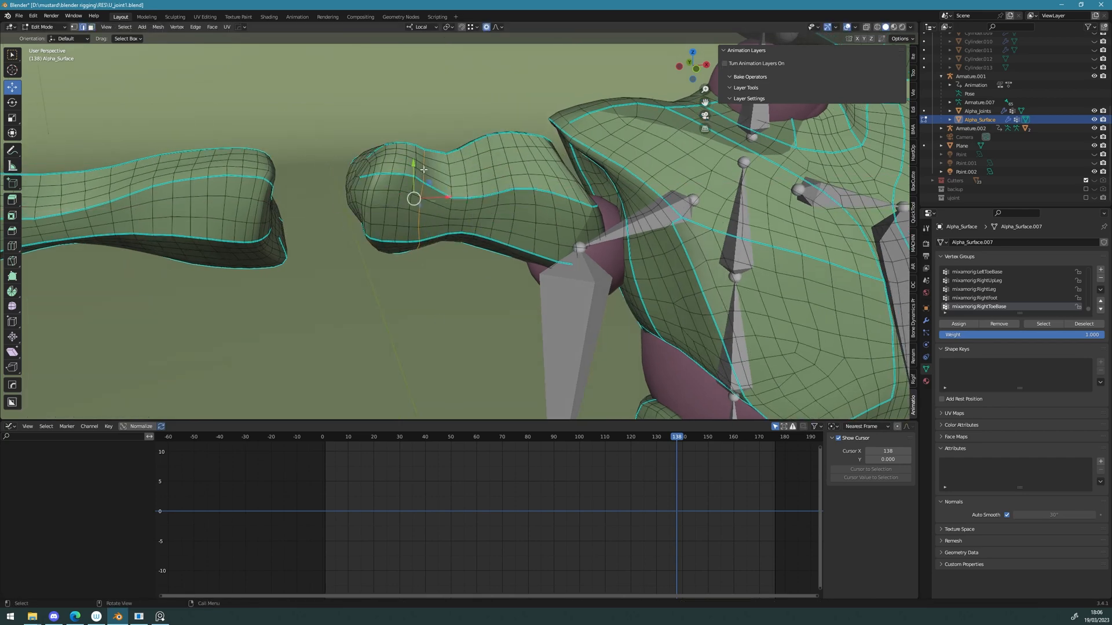
{"action": "key", "text": "ctrl+x"}
{"action": "key", "text": "Tab"}
Step: Examine the reshaped right arm in Object Mode, and in Edit Mode with X-ray shading on
{"action": "middle_click_drag", "start_coordinate": [455, 200], "coordinate": [486, 191]}
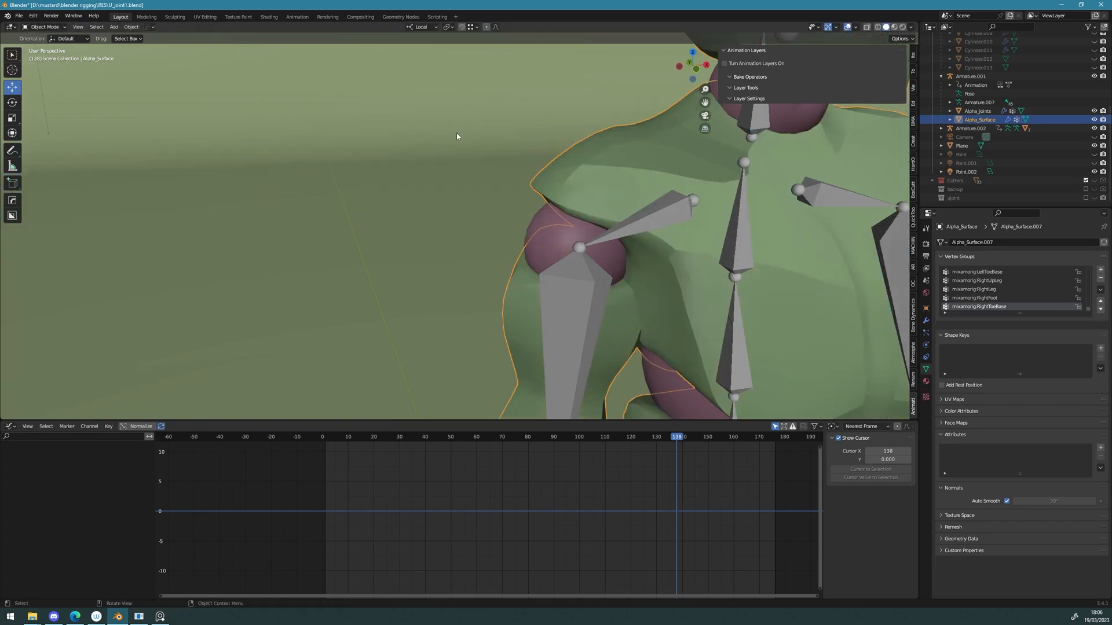
{"action": "scroll", "coordinate": [454, 162], "scroll_direction": "down", "scroll_amount": 7}
{"action": "scroll", "coordinate": [486, 232], "scroll_direction": "up", "scroll_amount": 4}
{"action": "middle_click_drag", "start_coordinate": [503, 324], "coordinate": [446, 234], "text": "shift"}
{"action": "key", "text": "Tab"}
{"action": "key", "text": "alt+z"}
{"action": "middle_click_drag", "start_coordinate": [353, 154], "coordinate": [439, 268], "text": "shift"}
{"action": "scroll", "coordinate": [463, 288], "scroll_direction": "up", "scroll_amount": 4}
Step: Turn X-ray off, delete a face loop across the middle of the right forearm and delete the severed elbow-side part
{"action": "key", "text": "Tab"}
{"action": "left_click", "coordinate": [429, 265]}
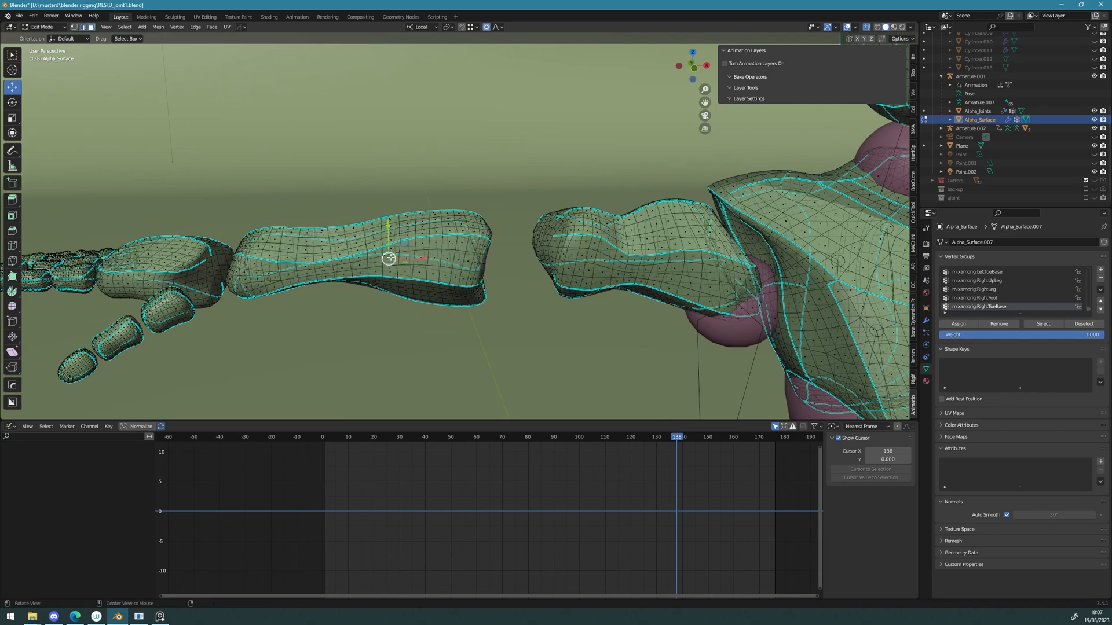
{"action": "key", "text": "alt+z"}
{"action": "key", "text": "Tab"}
{"action": "left_click", "coordinate": [473, 265]}
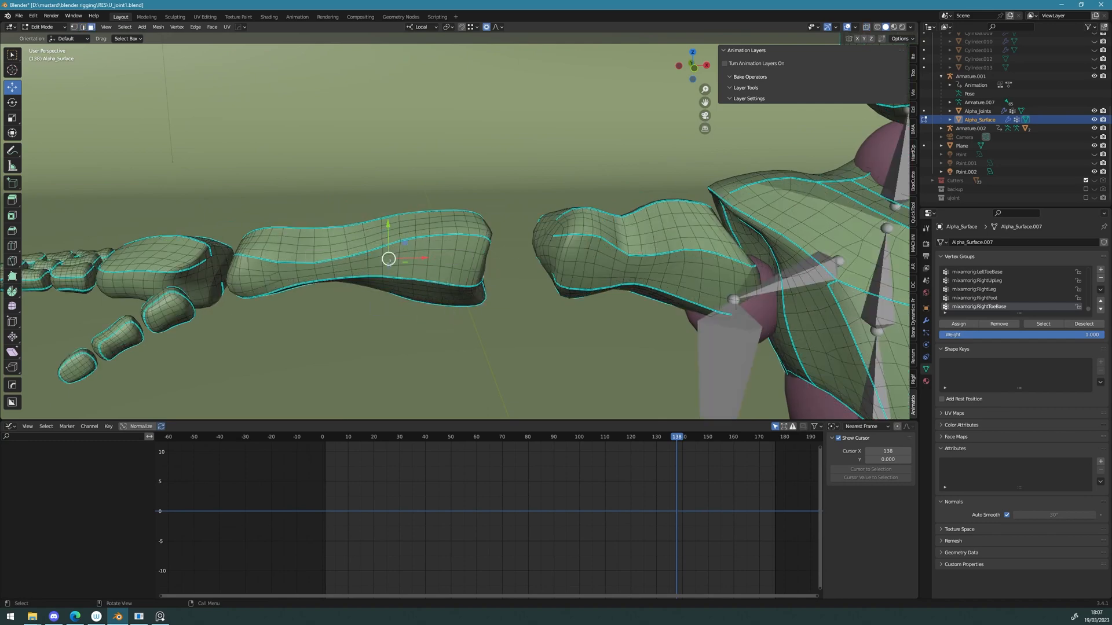
{"action": "left_click", "coordinate": [373, 256]}
{"action": "key", "text": "x"}
{"action": "left_click", "coordinate": [440, 185]}
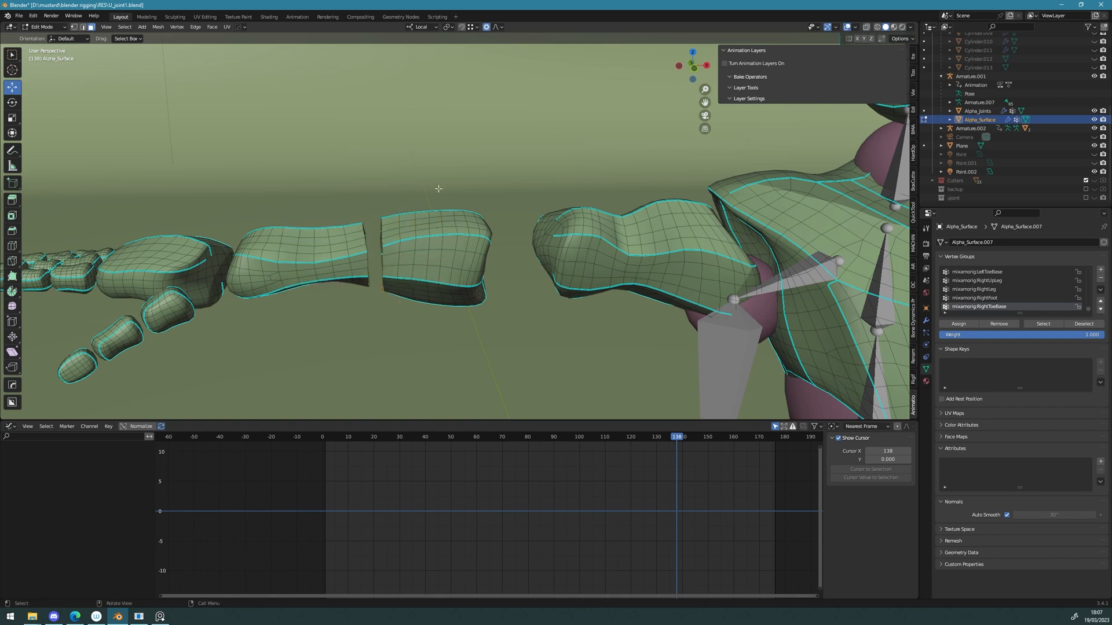
{"action": "key", "text": "l"}
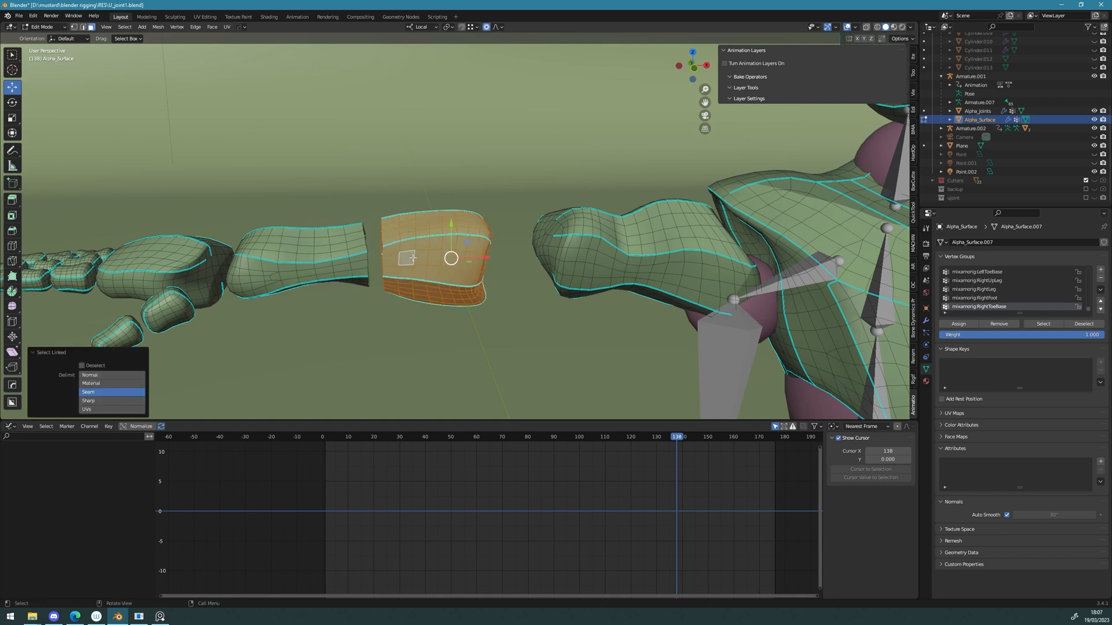
{"action": "key", "text": "x"}
{"action": "left_click", "coordinate": [471, 191]}
{"action": "middle_click_drag", "start_coordinate": [471, 191], "coordinate": [425, 217]}
Step: Fill the forearm's open end with a face and bevel its rim with 3 segments and a width of about 0.989 m
{"action": "key", "text": "shift+2"}
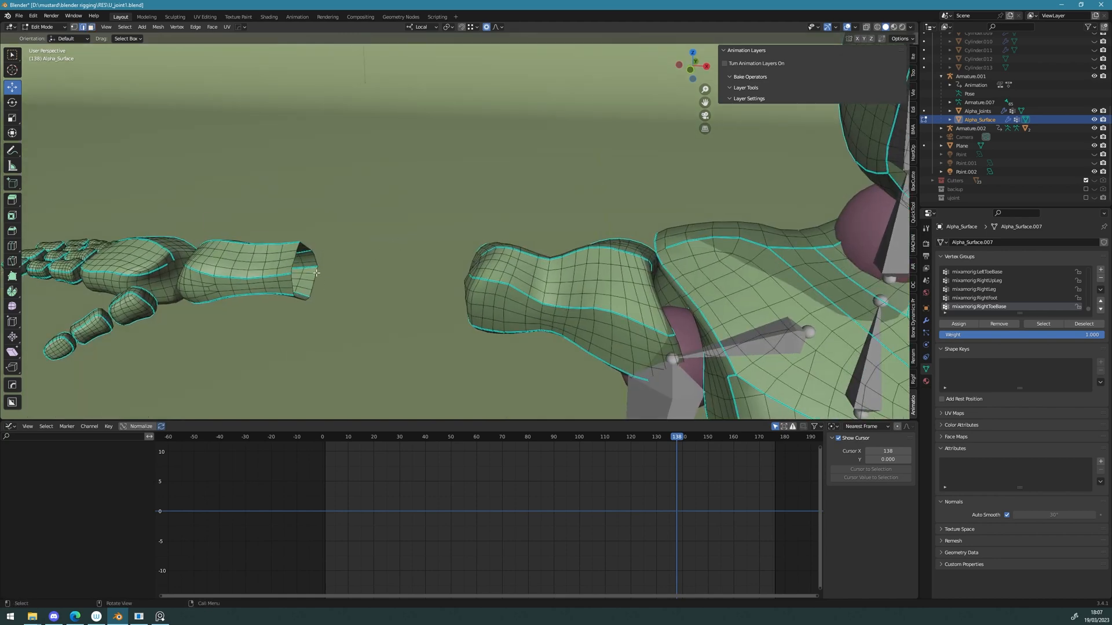
{"action": "key", "text": "f"}
{"action": "middle_click_drag", "start_coordinate": [282, 275], "coordinate": [319, 260]}
{"action": "scroll", "coordinate": [285, 257], "scroll_direction": "up", "scroll_amount": 5}
{"action": "key", "text": "2"}
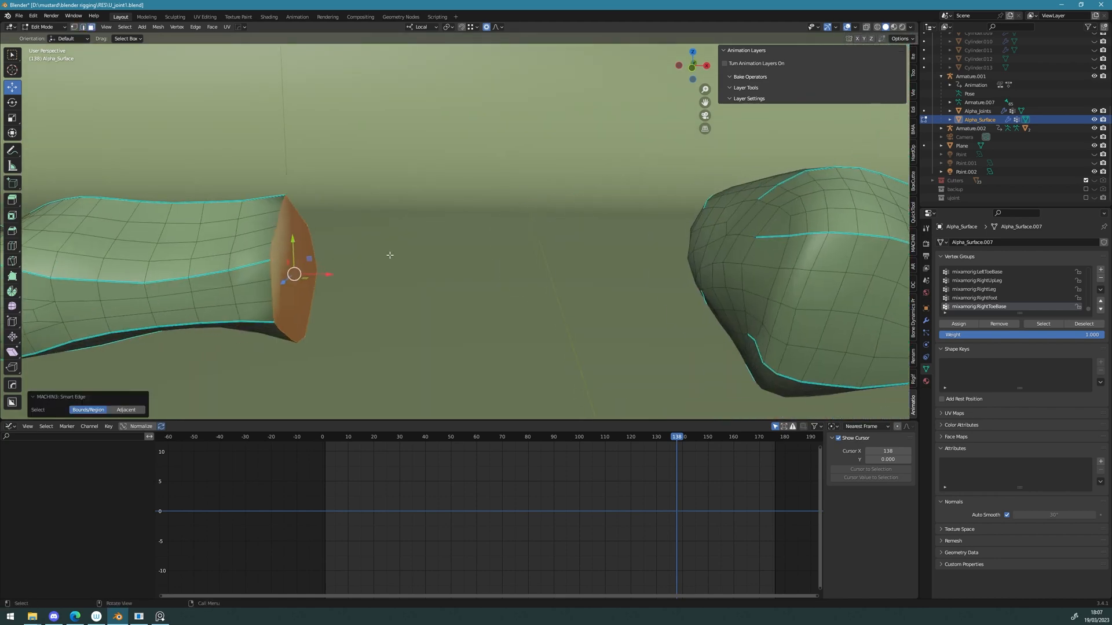
{"action": "key", "text": "ctrl+b"}
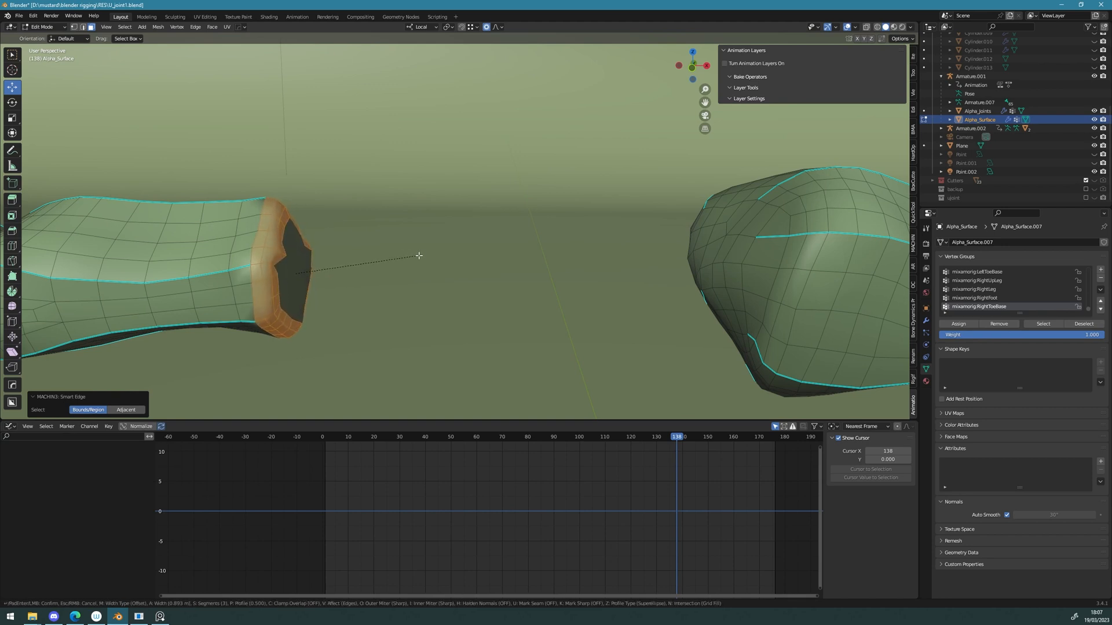
{"action": "left_click", "coordinate": [420, 255]}
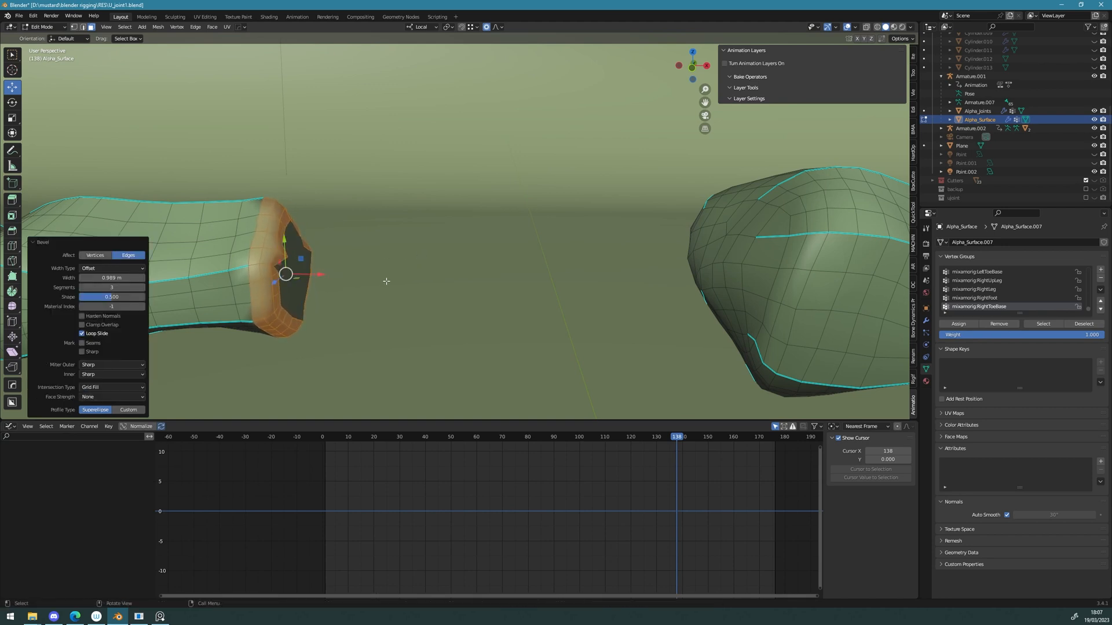
Step: Try the bevel width types Width, Percent at about 42% and Absolute, and set the type back to Offset
{"action": "left_click", "coordinate": [113, 269]}
{"action": "left_click", "coordinate": [110, 289]}
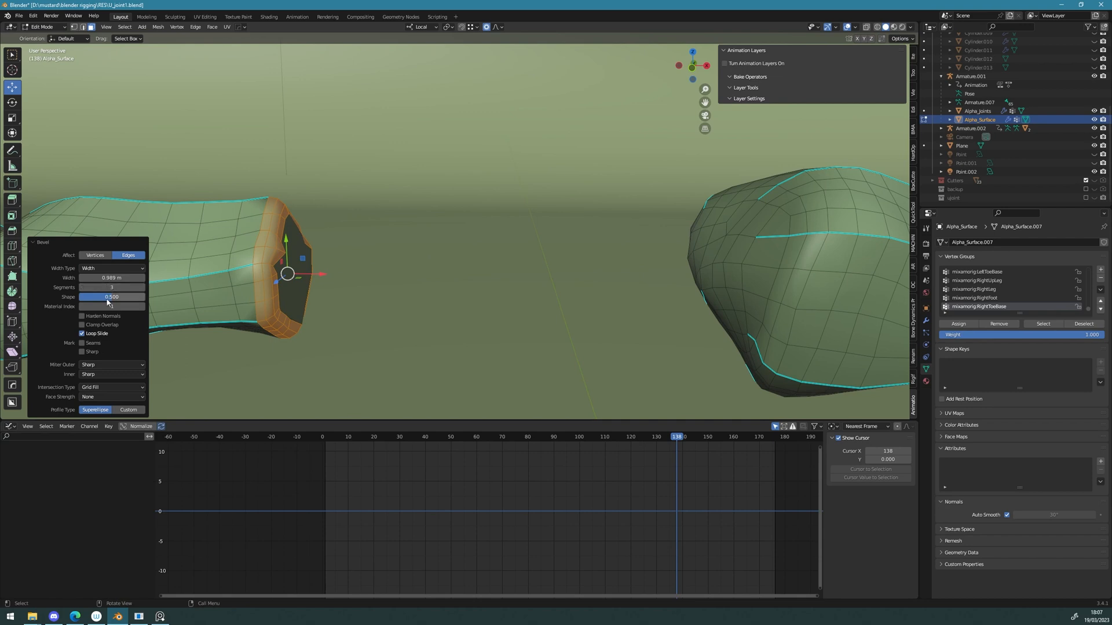
{"action": "left_click", "coordinate": [111, 270]}
{"action": "left_click", "coordinate": [107, 307]}
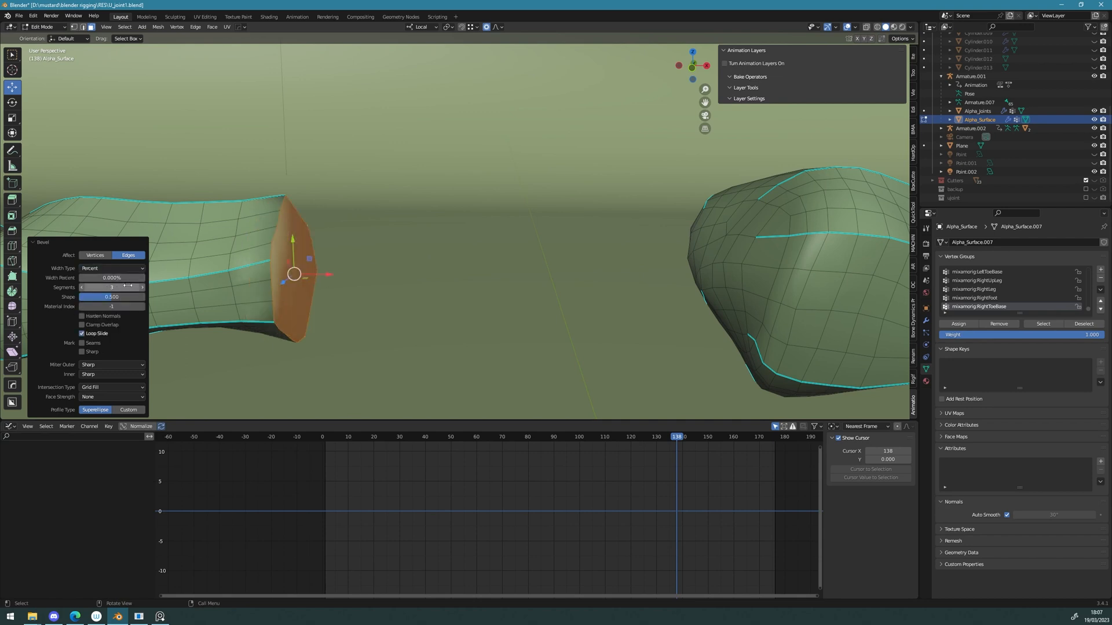
{"action": "left_click_drag", "start_coordinate": [112, 278], "coordinate": [125, 278]}
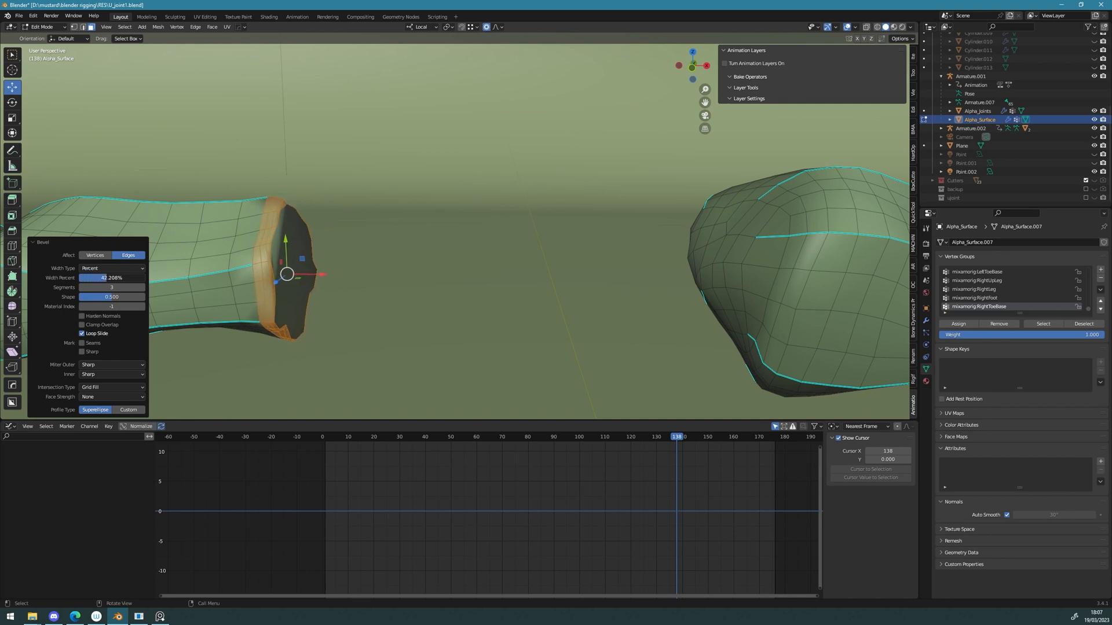
{"action": "left_click", "coordinate": [97, 269]}
{"action": "left_click", "coordinate": [97, 317]}
{"action": "left_click", "coordinate": [105, 270]}
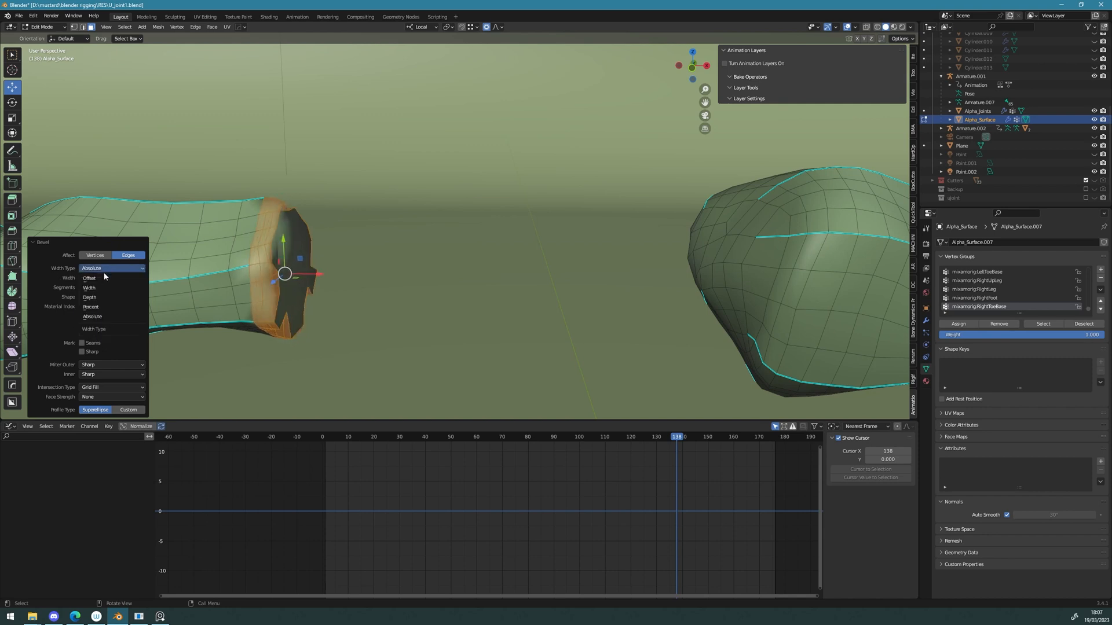
{"action": "left_click", "coordinate": [105, 278]}
Step: Fill the hole inside the forearm's beveled end with a face and scale it along its local X axis to flatten it
{"action": "mouse_move", "coordinate": [343, 276]}
{"action": "middle_mouse_down"}
{"action": "mouse_move", "coordinate": [260, 291]}
{"action": "mouse_move", "coordinate": [285, 330]}
{"action": "mouse_move", "coordinate": [345, 272]}
{"action": "mouse_move", "coordinate": [405, 311]}
{"action": "mouse_move", "coordinate": [415, 255]}
{"action": "mouse_move", "coordinate": [385, 242]}
{"action": "mouse_move", "coordinate": [447, 251]}
{"action": "mouse_move", "coordinate": [374, 293]}
{"action": "mouse_move", "coordinate": [362, 285]}
{"action": "middle_mouse_up"}
{"action": "middle_click_drag", "start_coordinate": [339, 263], "coordinate": [486, 316]}
{"action": "key", "text": "f"}
{"action": "key", "text": "ctrl+Tab"}
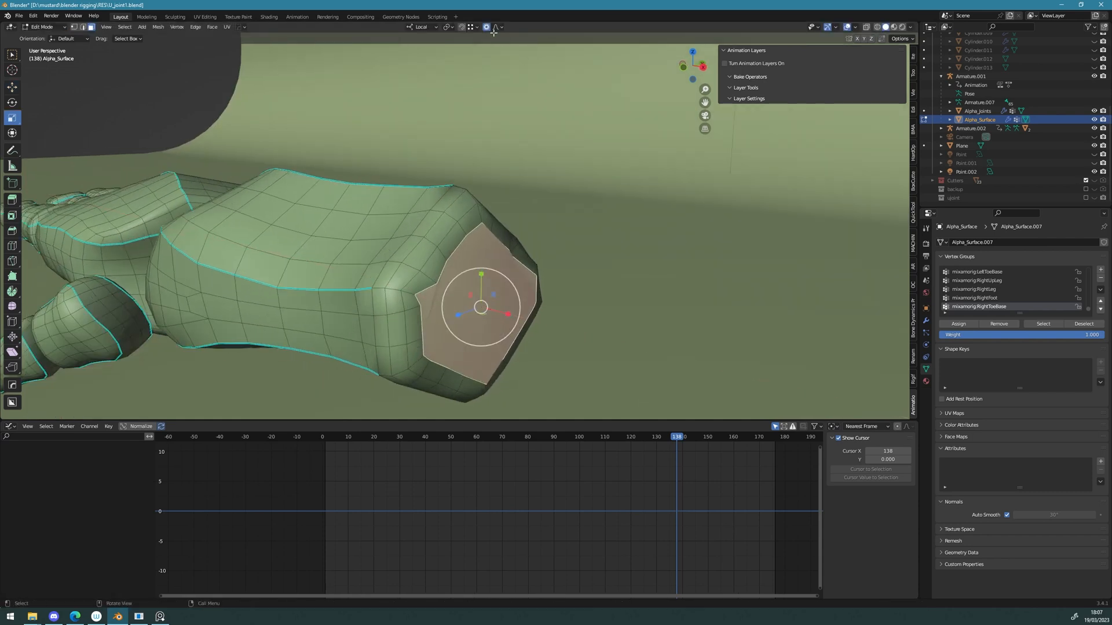
{"action": "left_click_drag", "start_coordinate": [510, 315], "coordinate": [457, 301]}
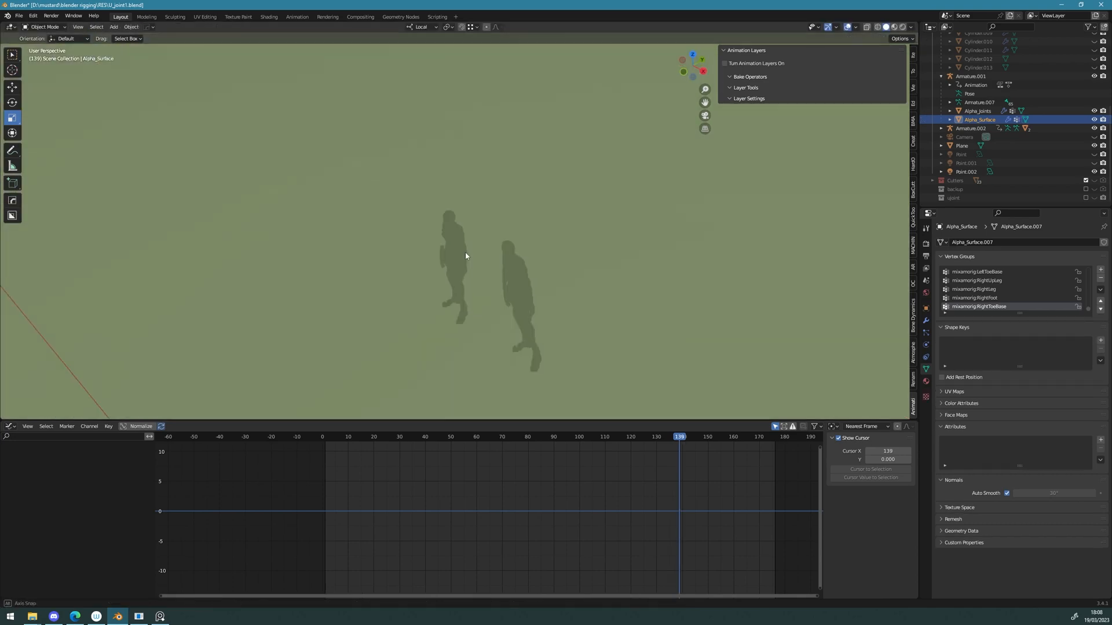
Step: Select and hide the original mannequin's Armature.001 in the viewport, and move the animation to frame 98
{"action": "middle_click_drag", "start_coordinate": [584, 239], "coordinate": [507, 218]}
{"action": "scroll", "coordinate": [412, 221], "scroll_direction": "up", "scroll_amount": 2}
{"action": "left_click", "coordinate": [510, 217]}
{"action": "left_click", "coordinate": [1093, 76]}
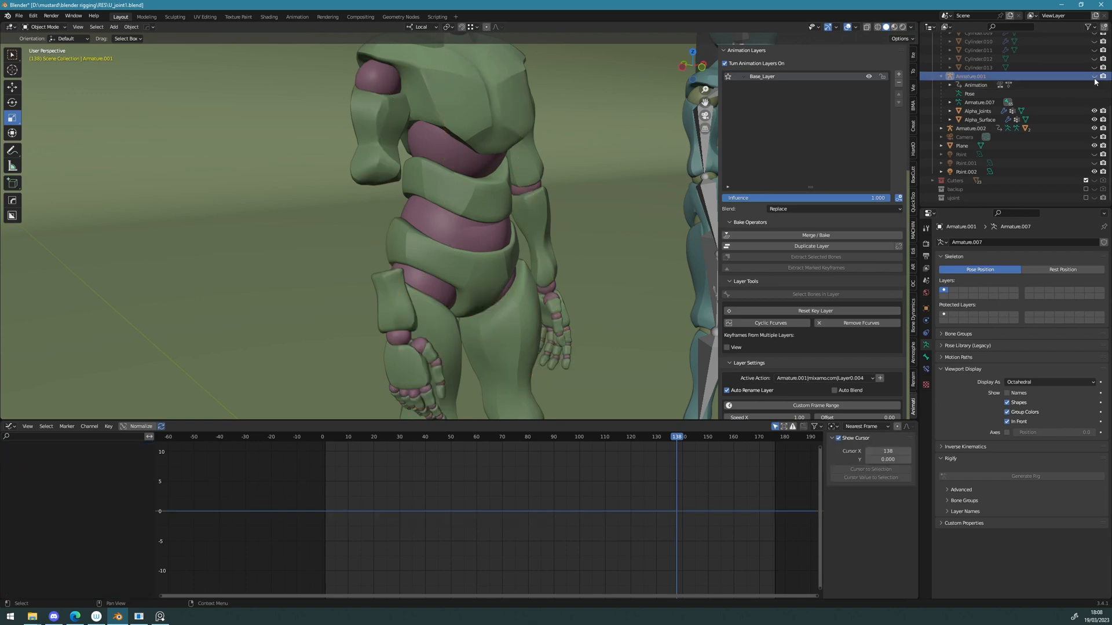
{"action": "left_click_drag", "start_coordinate": [678, 443], "coordinate": [575, 447]}
{"action": "scroll", "coordinate": [468, 302], "scroll_direction": "down", "scroll_amount": 7}
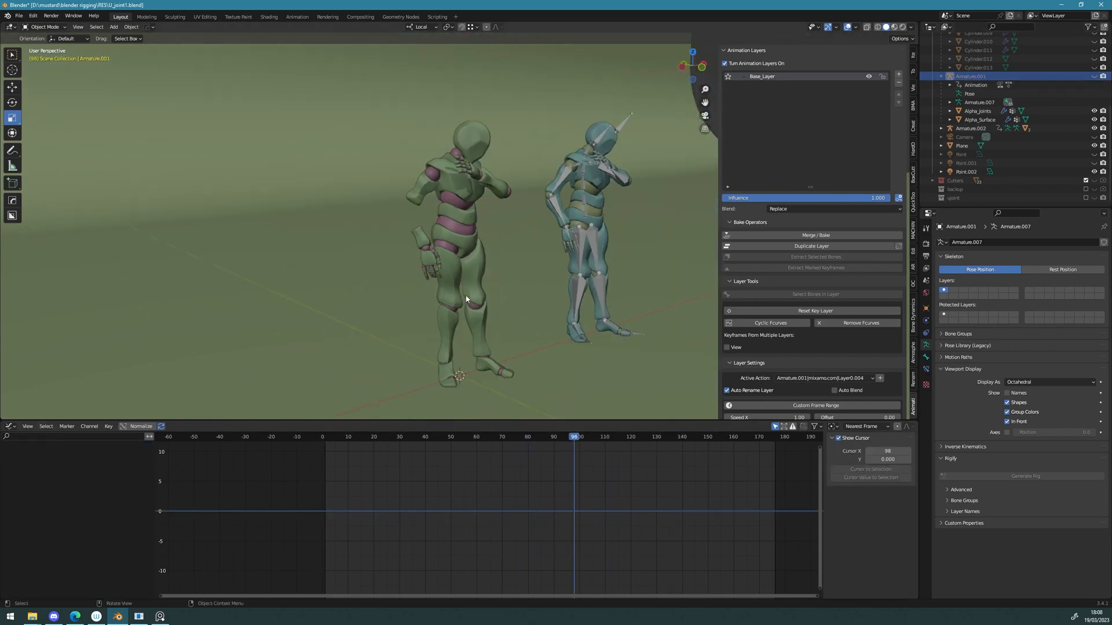
Step: Unhide the universal joint's Armature with its Cube and Cylinder parts, and show the original mannequin's Armature.001 again
{"action": "scroll", "coordinate": [1036, 76], "scroll_direction": "up", "scroll_amount": 8}
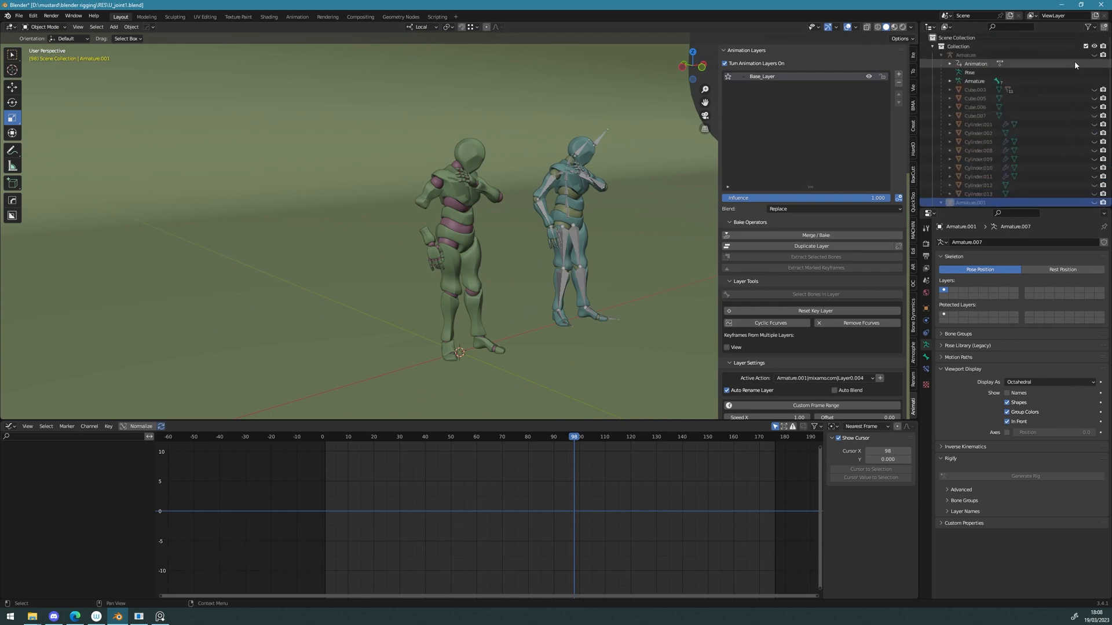
{"action": "left_click", "coordinate": [1093, 55]}
{"action": "left_click_drag", "start_coordinate": [1094, 89], "coordinate": [1094, 187]}
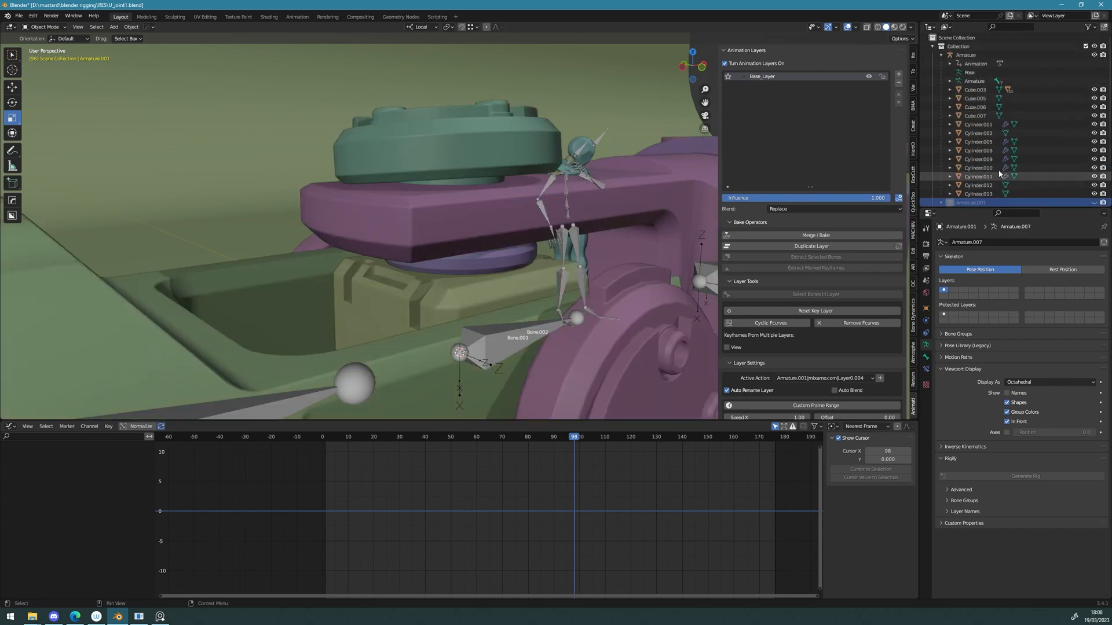
{"action": "scroll", "coordinate": [388, 232], "scroll_direction": "down", "scroll_amount": 5}
{"action": "middle_click_drag", "start_coordinate": [388, 230], "coordinate": [382, 283]}
{"action": "scroll", "coordinate": [1041, 172], "scroll_direction": "down", "scroll_amount": 5}
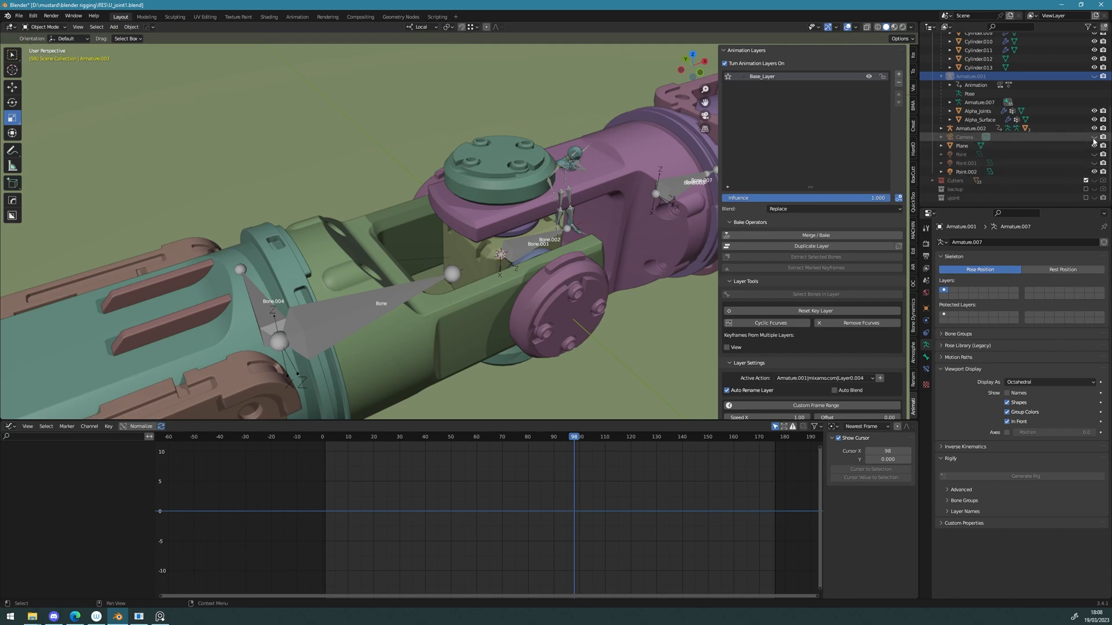
{"action": "middle_click_drag", "start_coordinate": [543, 237], "coordinate": [526, 239]}
{"action": "left_click", "coordinate": [1094, 76]}
Step: Put the universal joint's armature in Pose Mode, scale Bone.004 by 0.287 to shrink the joint, and switch to the front view
{"action": "middle_click_drag", "start_coordinate": [489, 170], "coordinate": [315, 319]}
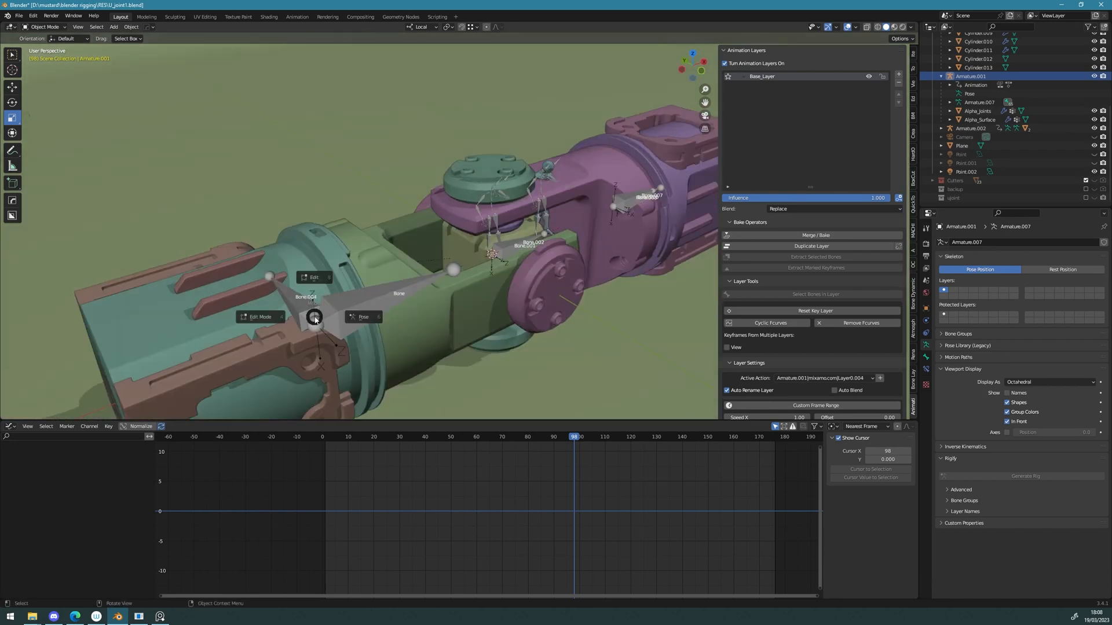
{"action": "left_click", "coordinate": [348, 301]}
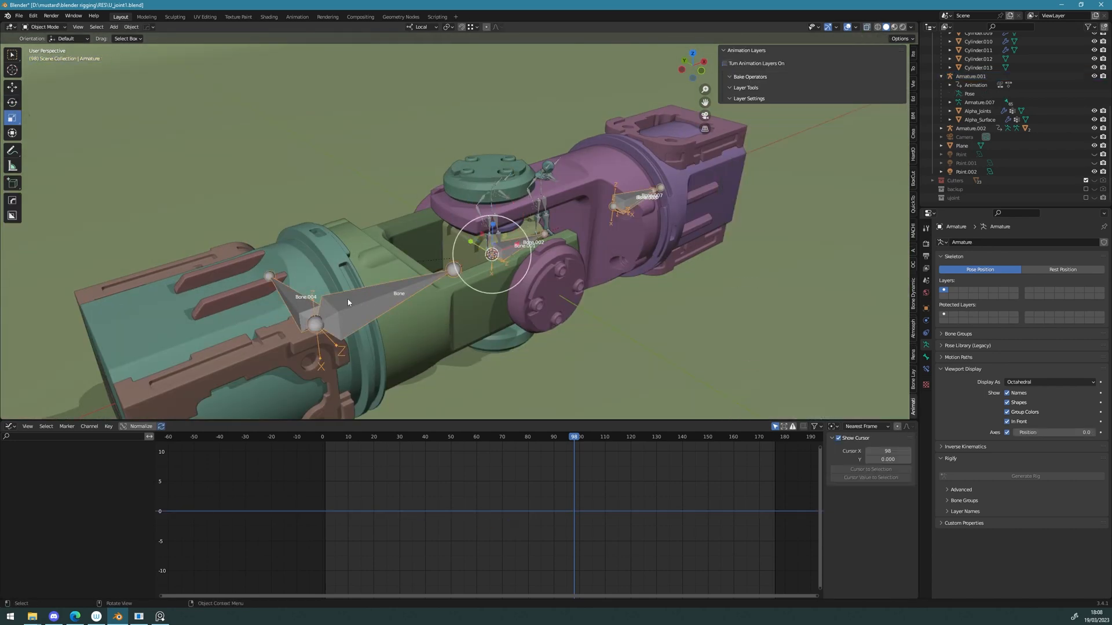
{"action": "left_click", "coordinate": [356, 304]}
{"action": "middle_click_drag", "start_coordinate": [355, 304], "coordinate": [298, 254]}
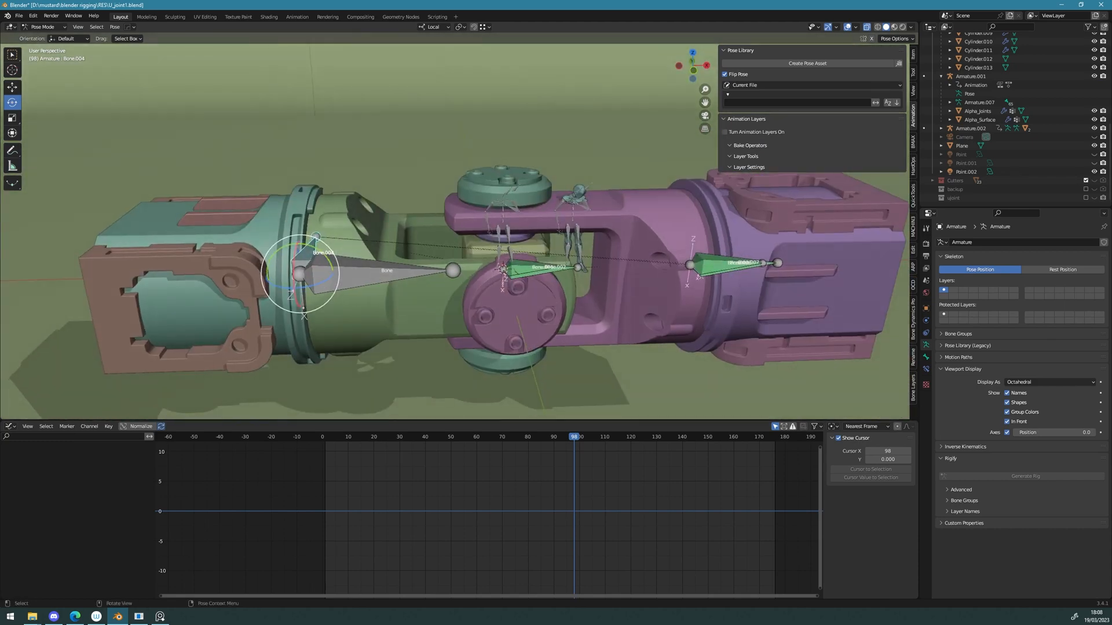
{"action": "key", "text": "s"}
{"action": "left_click", "coordinate": [307, 277]}
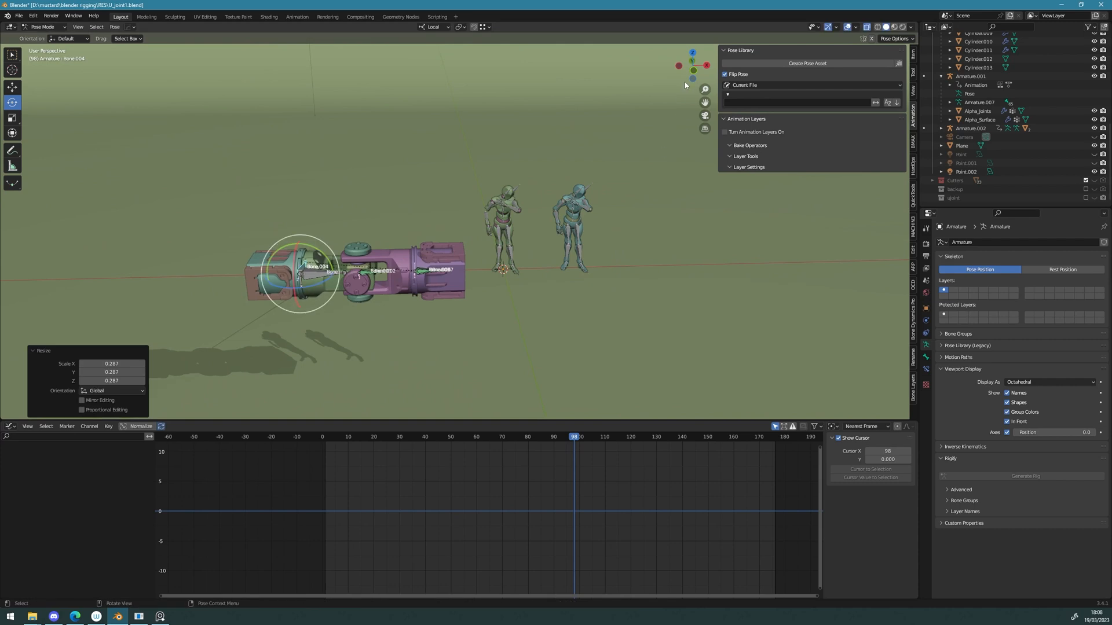
{"action": "left_click", "coordinate": [693, 70]}
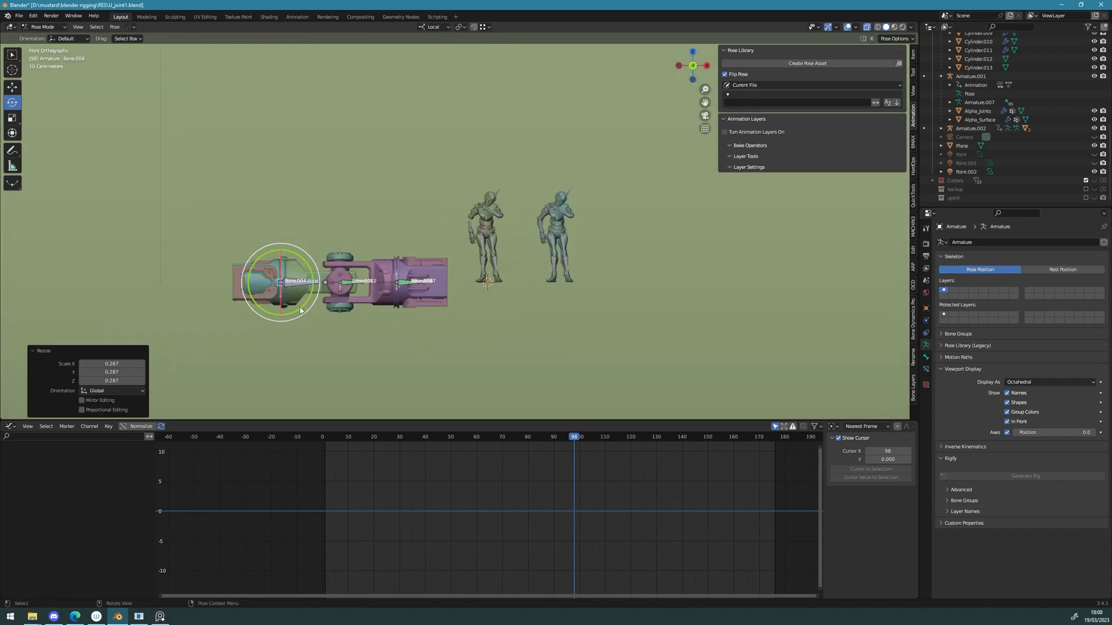
Step: Scale Bone.004 by 0.279 and move the universal joint about 3.23 m on X and 1.19 m on Z, beside the mannequin's right arm
{"action": "key", "text": "s"}
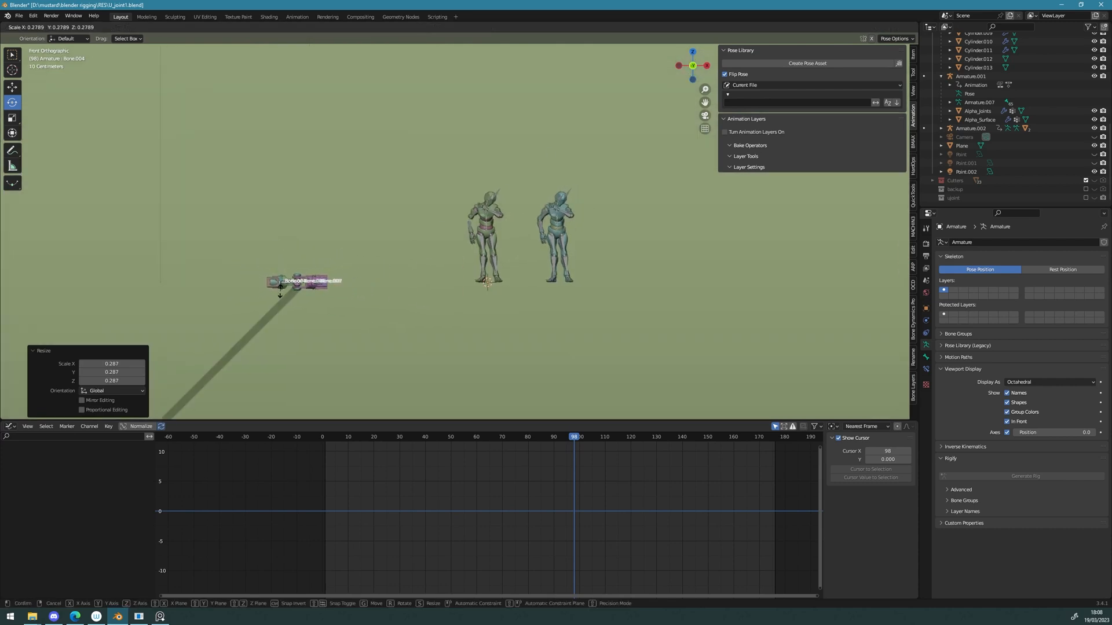
{"action": "left_click", "coordinate": [280, 288]}
{"action": "left_click_drag", "start_coordinate": [288, 267], "coordinate": [464, 201]}
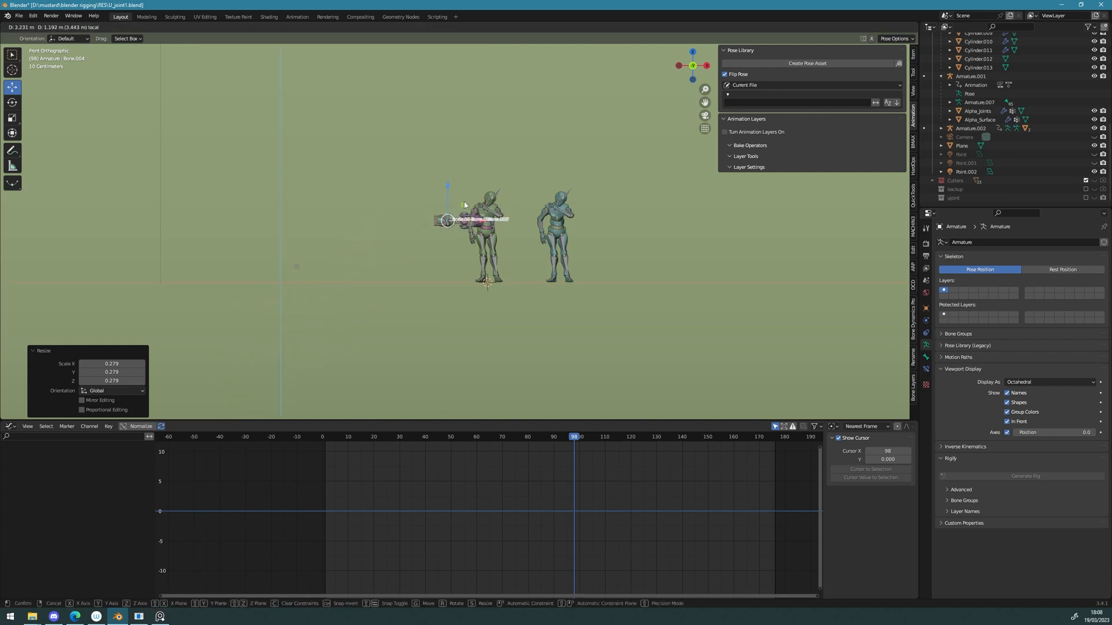
{"action": "scroll", "coordinate": [463, 202], "scroll_direction": "up", "scroll_amount": 8}
{"action": "middle_click_drag", "start_coordinate": [520, 227], "coordinate": [499, 271], "text": "shift"}
Step: Scale Bone.004 by 0.439 and rotate it 116° about its local Y axis to point the joint down along the arm
{"action": "key", "text": "s"}
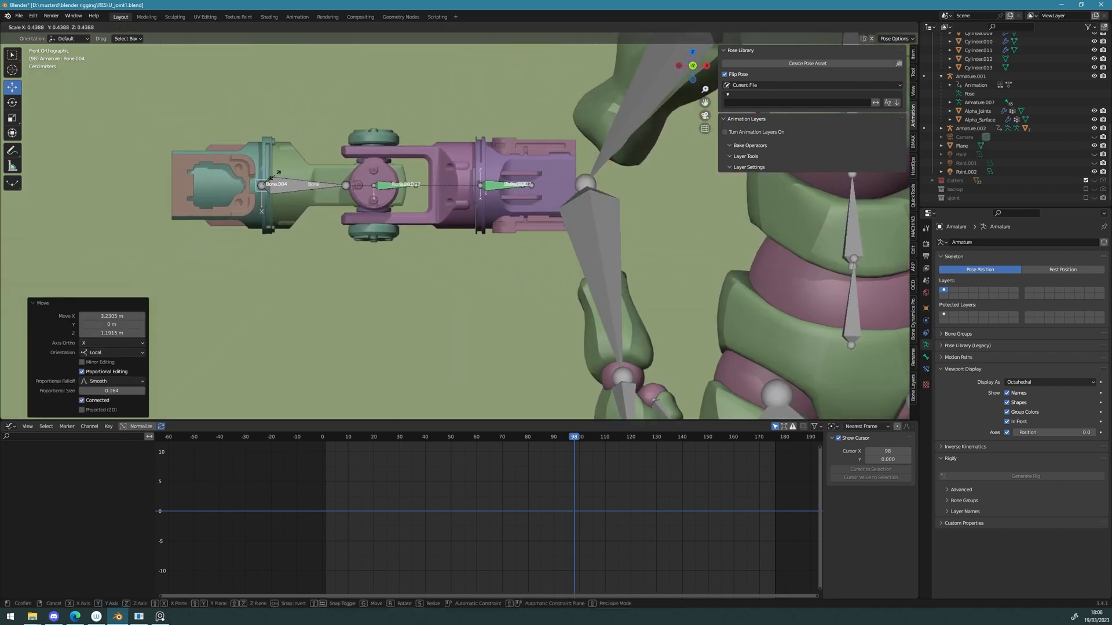
{"action": "left_click", "coordinate": [298, 167]}
{"action": "scroll", "coordinate": [298, 167], "scroll_direction": "down", "scroll_amount": 1}
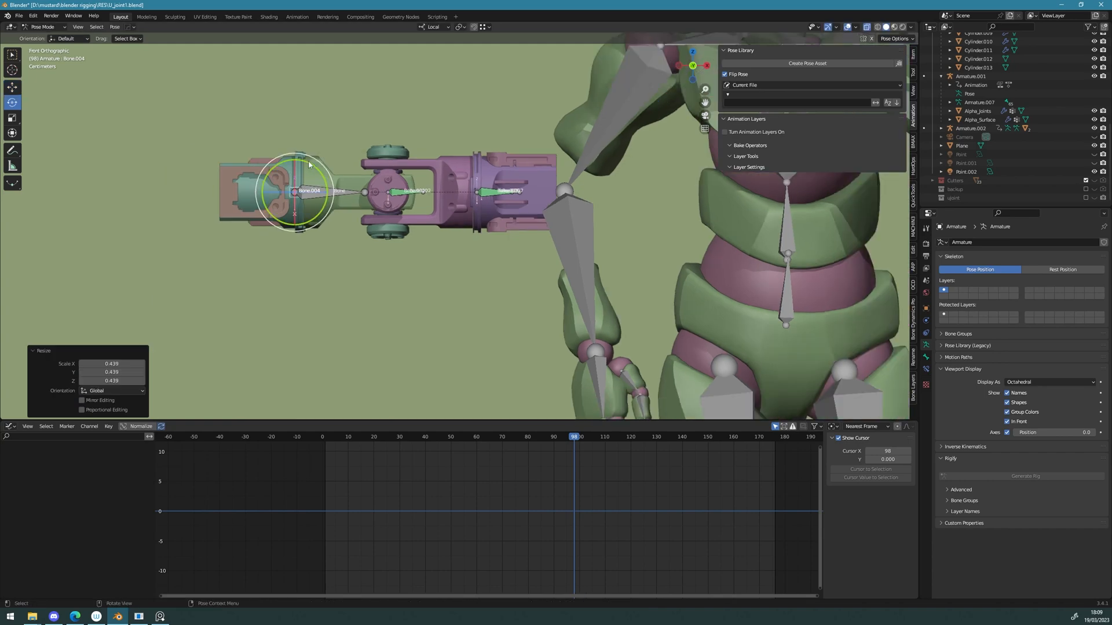
{"action": "key", "text": "r"}
{"action": "left_click_drag", "start_coordinate": [333, 244], "coordinate": [334, 244]}
{"action": "scroll", "coordinate": [454, 194], "scroll_direction": "down", "scroll_amount": 4}
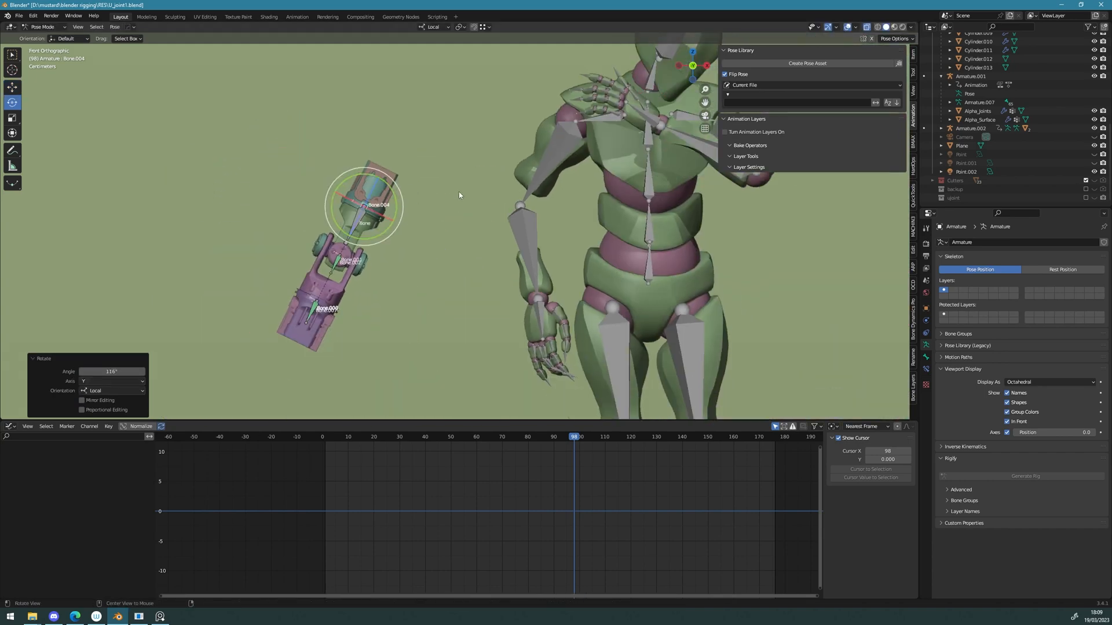
Step: Move the animation to frame 21, where the mannequin's right arm hangs down
{"action": "middle_click_drag", "start_coordinate": [459, 193], "coordinate": [506, 235]}
{"action": "left_click_drag", "start_coordinate": [575, 439], "coordinate": [376, 439]}
{"action": "middle_click_drag", "start_coordinate": [475, 249], "coordinate": [497, 231]}
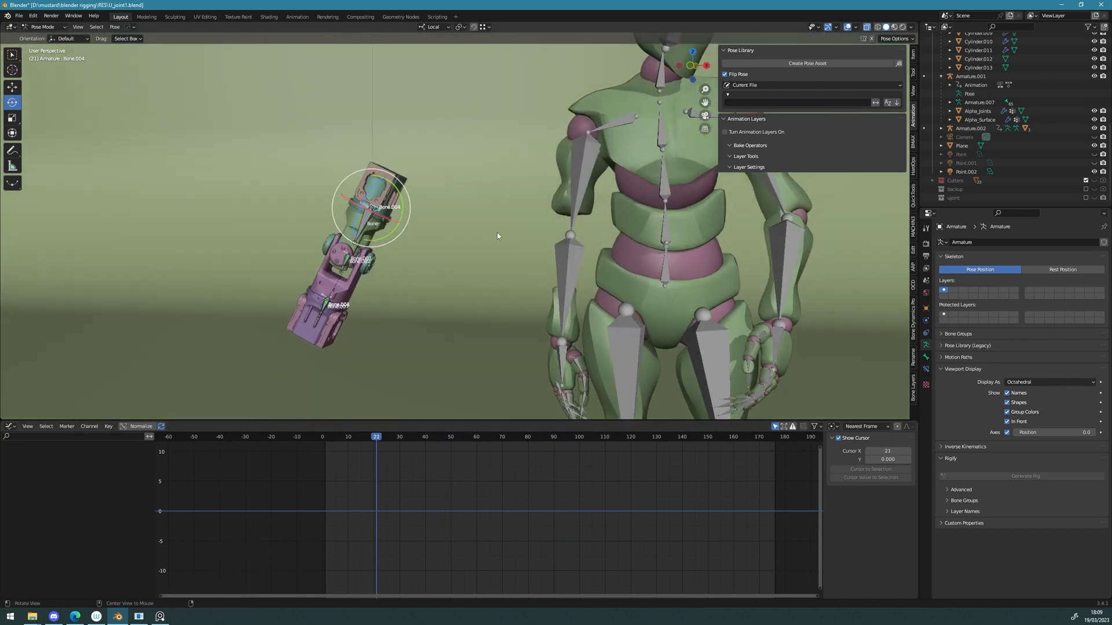
Step: Move the universal joint onto the mannequin's right arm in the front view and check its depth from other angles
{"action": "left_click", "coordinate": [691, 70]}
{"action": "left_click_drag", "start_coordinate": [323, 215], "coordinate": [462, 241]}
{"action": "middle_click_drag", "start_coordinate": [462, 241], "coordinate": [562, 234]}
{"action": "scroll", "coordinate": [421, 235], "scroll_direction": "up", "scroll_amount": 5}
{"action": "left_click_drag", "start_coordinate": [391, 224], "coordinate": [373, 222]}
{"action": "middle_click_drag", "start_coordinate": [417, 220], "coordinate": [333, 217]}
{"action": "left_click", "coordinate": [494, 143]}
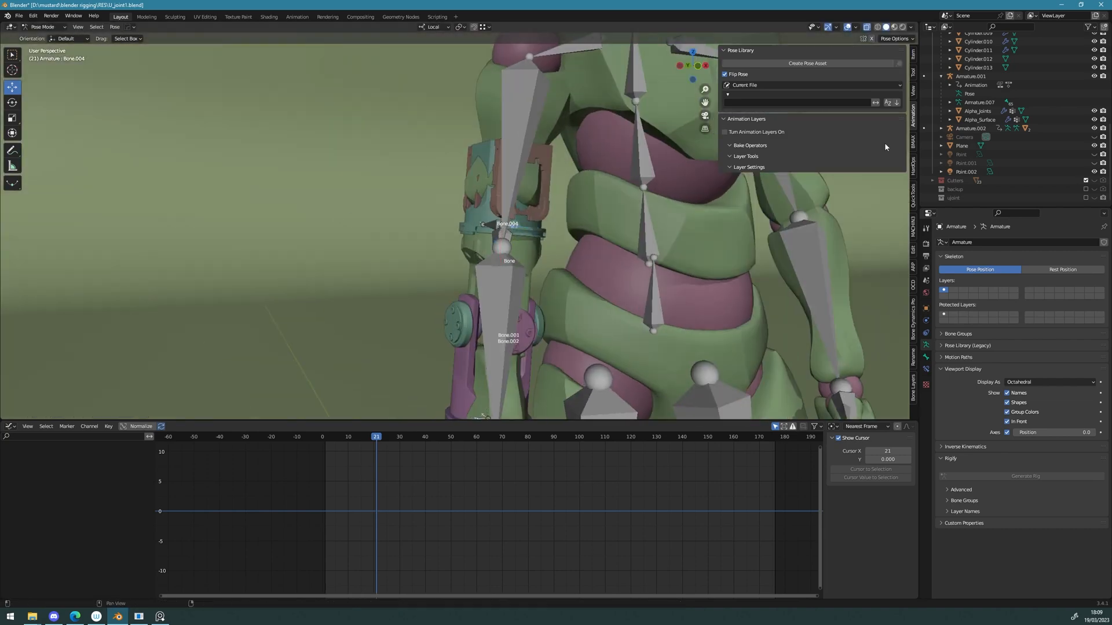
{"action": "middle_click_drag", "start_coordinate": [515, 152], "coordinate": [676, 99]}
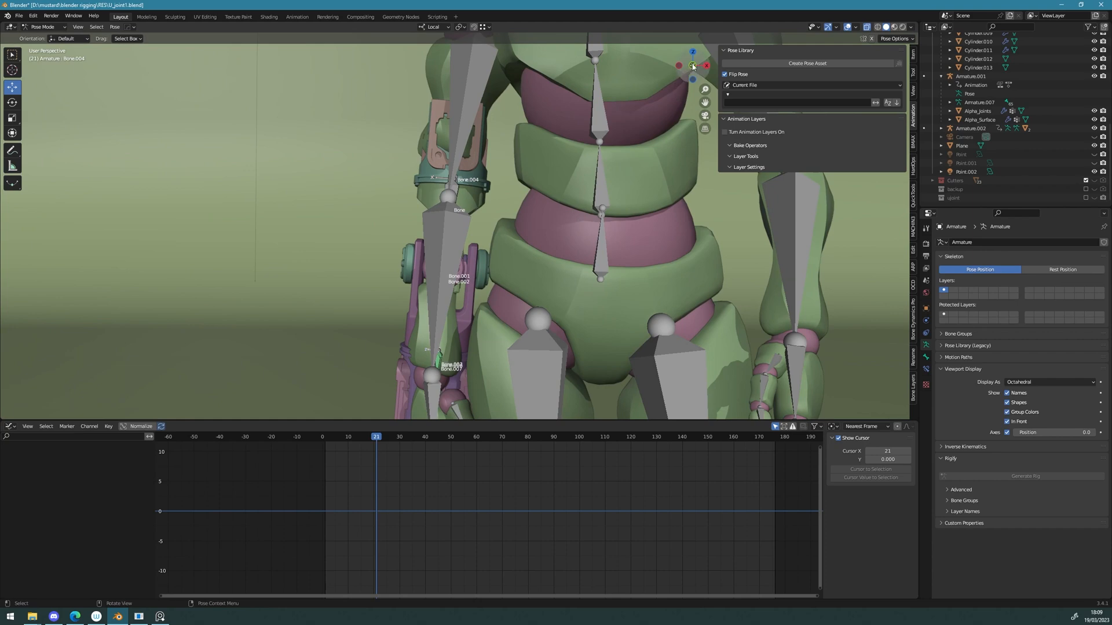
Step: Turn on X-ray display and return the universal joint's armature to Pose Mode in the front view
{"action": "left_click", "coordinate": [692, 66]}
{"action": "left_click", "coordinate": [456, 116]}
{"action": "key", "text": "alt+z"}
{"action": "middle_click_drag", "start_coordinate": [457, 185], "coordinate": [428, 181]}
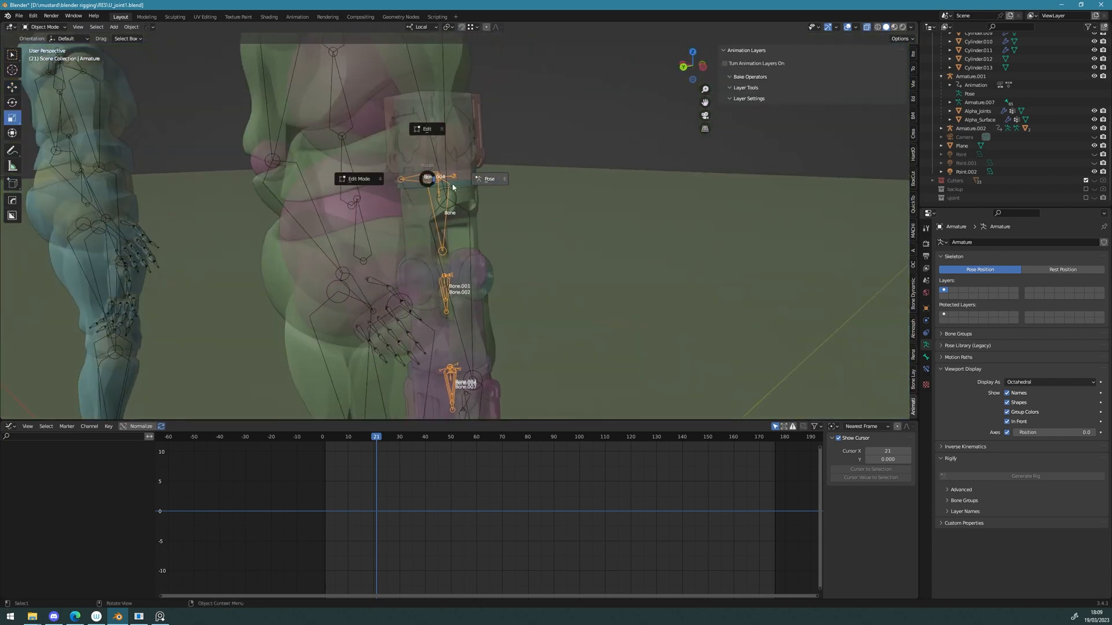
{"action": "left_click", "coordinate": [495, 179]}
{"action": "middle_click_drag", "start_coordinate": [496, 180], "coordinate": [346, 182]}
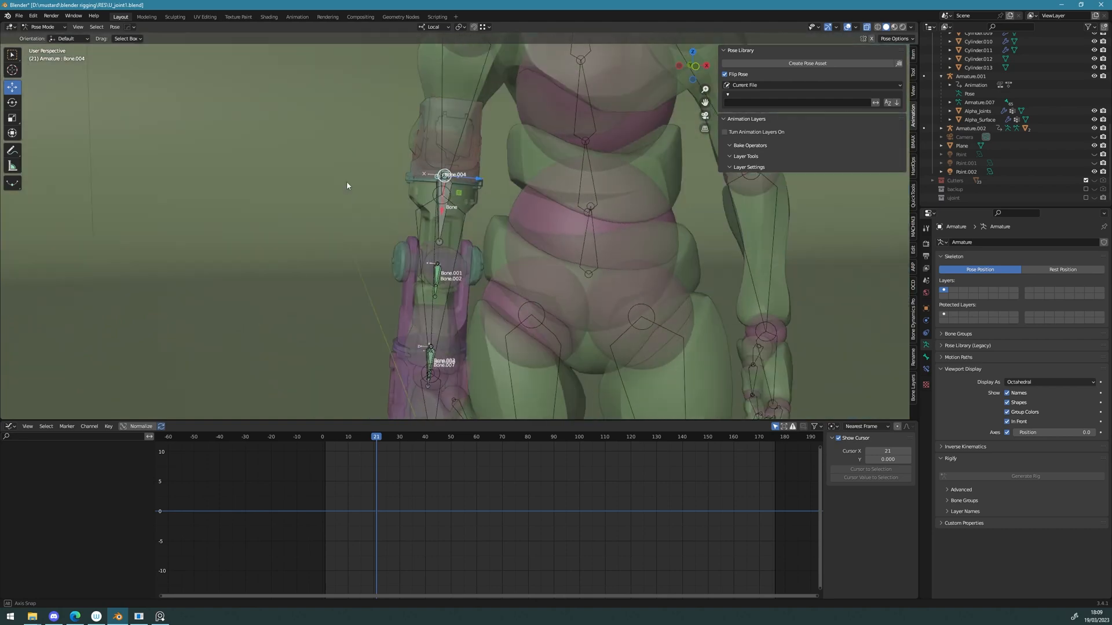
{"action": "left_click", "coordinate": [696, 68]}
Step: Move Bone.004 in the front view to line the joint's pivot up with the mannequin's right elbow bone joint
{"action": "key", "text": "g"}
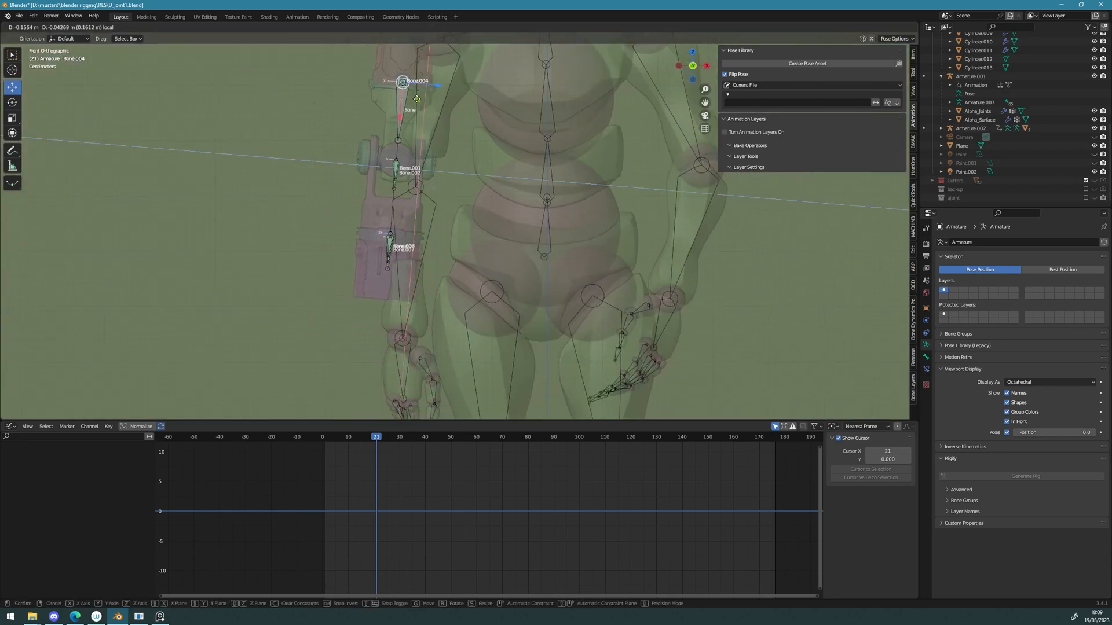
{"action": "left_click", "coordinate": [402, 194]}
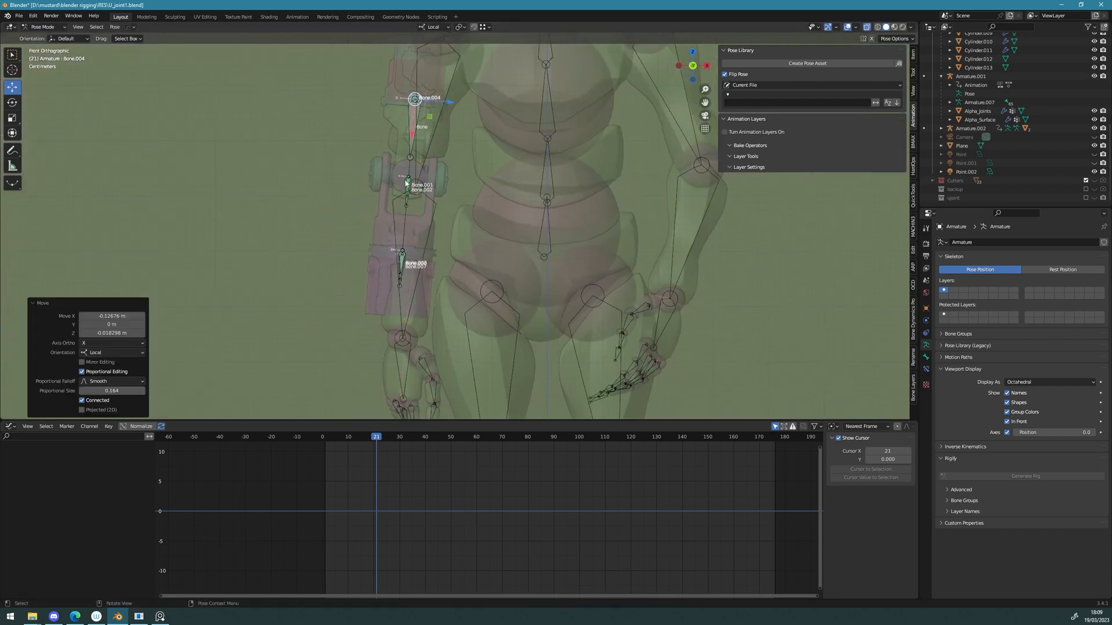
{"action": "key", "text": "g"}
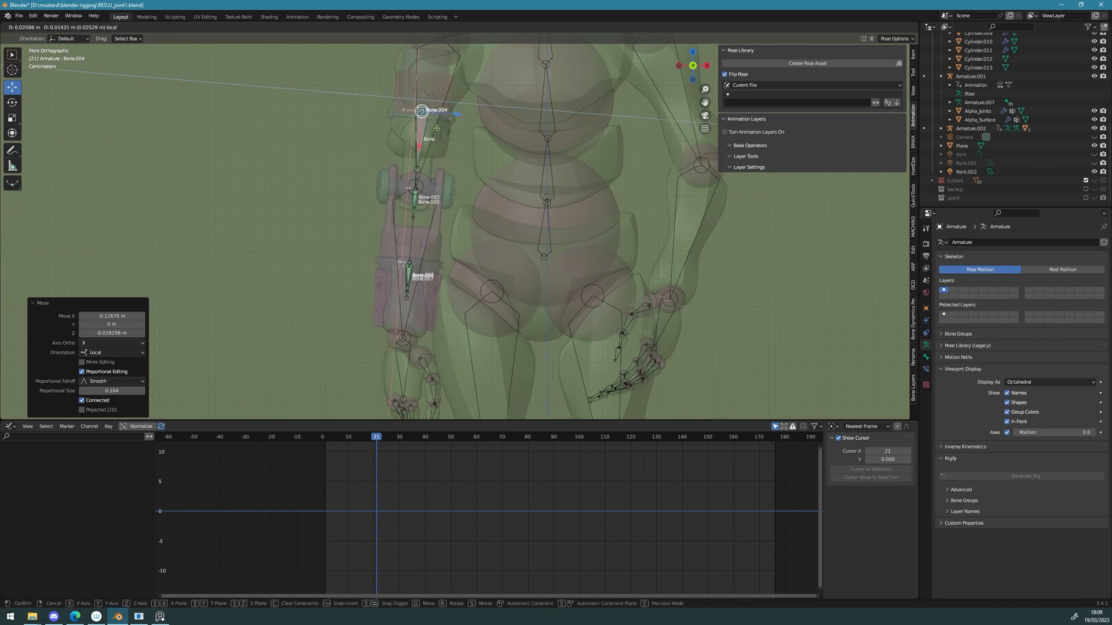
{"action": "left_click_drag", "start_coordinate": [436, 126], "coordinate": [436, 127]}
{"action": "middle_click_drag", "start_coordinate": [436, 129], "coordinate": [434, 168], "text": "shift"}
Step: Scale Bone.004 by 0.649 and move it about 0.05 m along its local X axis to centre the joint on the elbow
{"action": "key", "text": "s"}
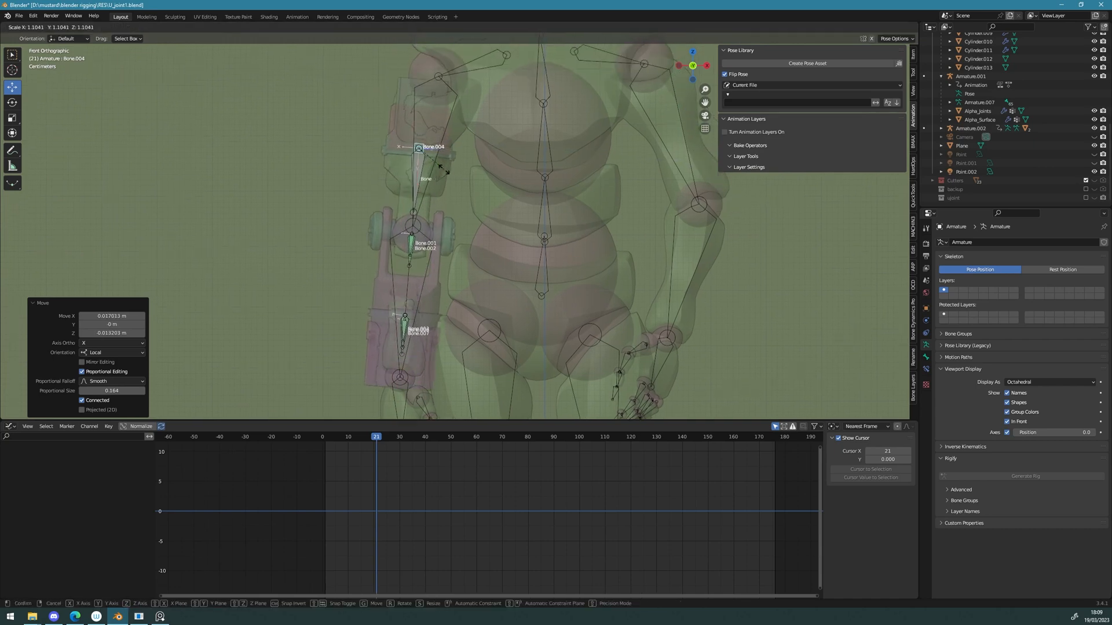
{"action": "left_click", "coordinate": [429, 163]}
{"action": "key", "text": "g"}
{"action": "key", "text": "shift+y"}
{"action": "key", "text": "shift+y"}
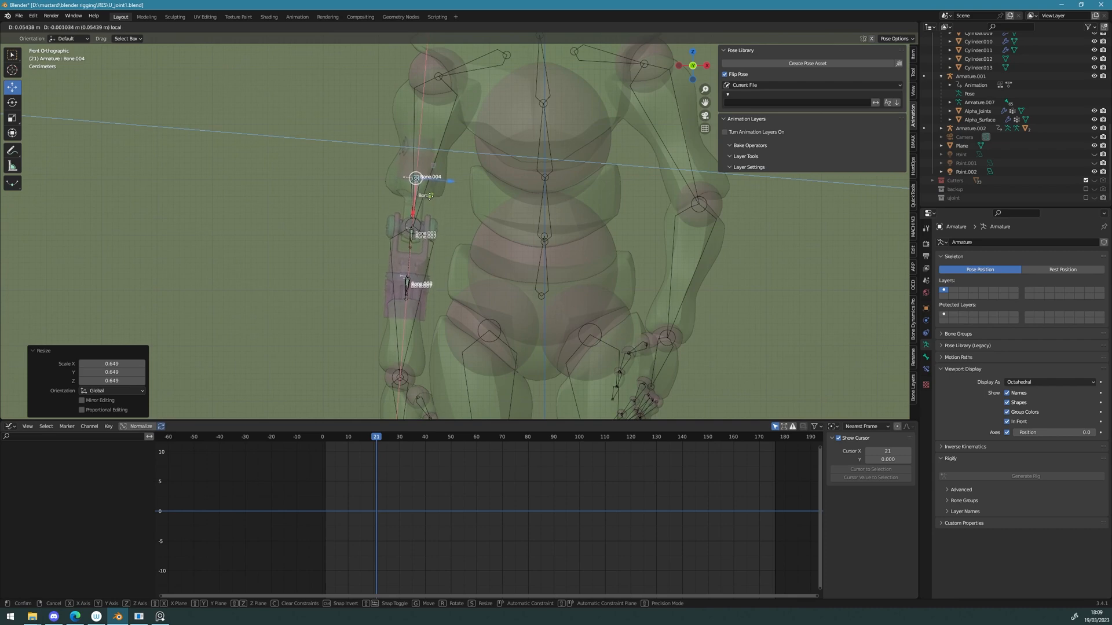
{"action": "left_click", "coordinate": [430, 195]}
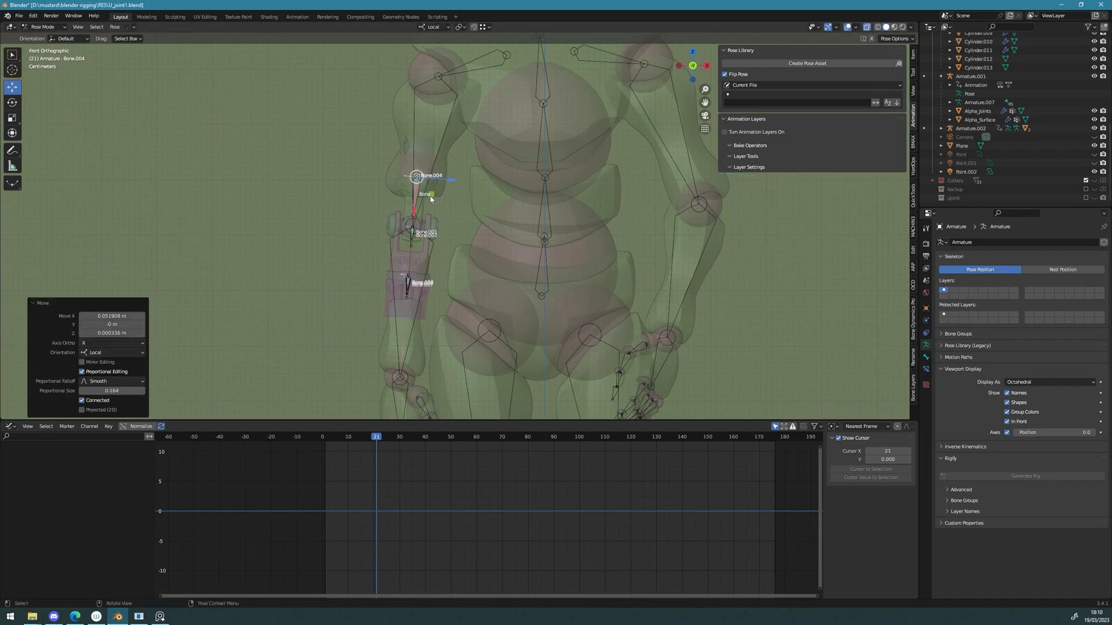
Step: Rotate Bone.004 by -7.15° about its local Z axis in the left view to follow the tilt of the arm
{"action": "mouse_move", "coordinate": [407, 209]}
{"action": "middle_mouse_down"}
{"action": "mouse_move", "coordinate": [489, 203]}
{"action": "mouse_move", "coordinate": [429, 204]}
{"action": "middle_mouse_up"}
{"action": "left_click", "coordinate": [706, 67]}
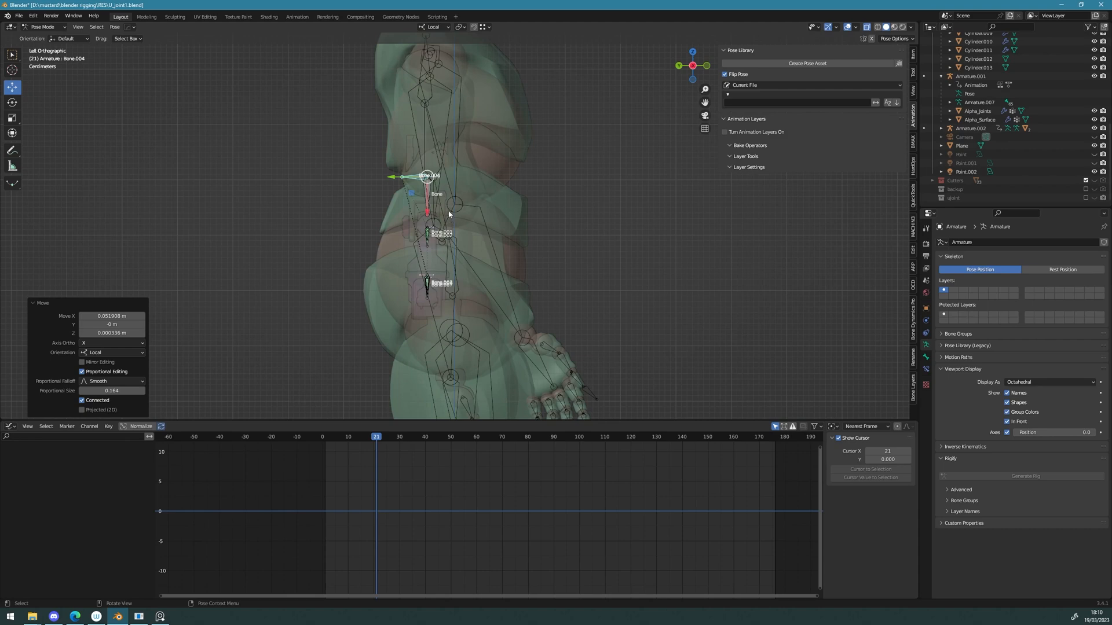
{"action": "key", "text": "shift+space"}
{"action": "key", "text": "r"}
{"action": "key", "text": "ctrl+z"}
{"action": "left_click_drag", "start_coordinate": [445, 201], "coordinate": [452, 202]}
{"action": "middle_click_drag", "start_coordinate": [453, 202], "coordinate": [508, 212]}
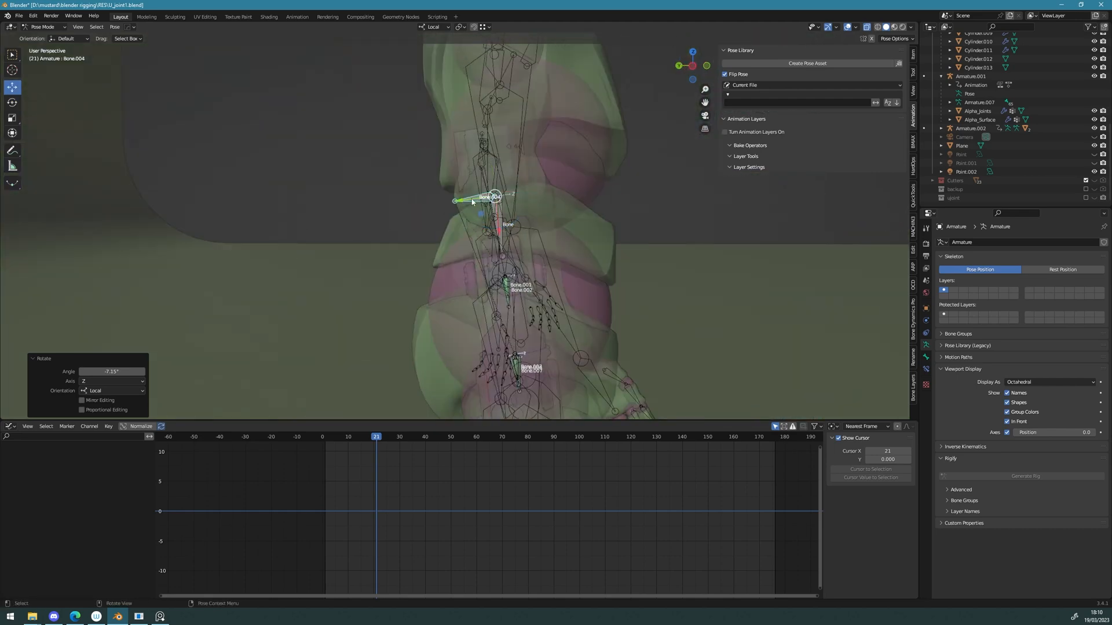
Step: Move Bone.004 about -0.011 m along its local Y axis to set the joint's depth inside the arm
{"action": "key", "text": "g"}
{"action": "key", "text": "y"}
{"action": "left_click", "coordinate": [483, 198]}
{"action": "scroll", "coordinate": [486, 176], "scroll_direction": "down", "scroll_amount": 2}
{"action": "middle_click_drag", "start_coordinate": [486, 177], "coordinate": [536, 150]}
{"action": "left_click", "coordinate": [694, 65]}
{"action": "scroll", "coordinate": [521, 249], "scroll_direction": "up", "scroll_amount": 3}
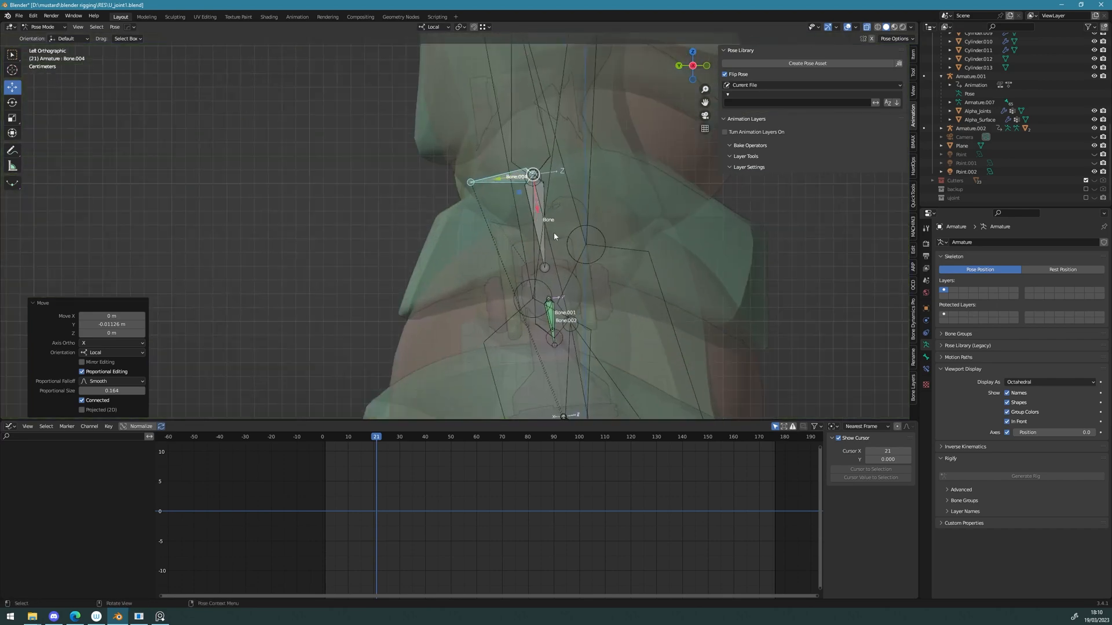
Step: Rotate Bone.004 by 6.59° about its local Z axis and switch to the front view
{"action": "mouse_move", "coordinate": [574, 232]}
{"action": "middle_mouse_down", "text": "alt"}
{"action": "mouse_move", "coordinate": [595, 233]}
{"action": "mouse_move", "coordinate": [572, 246]}
{"action": "middle_mouse_up", "text": "alt"}
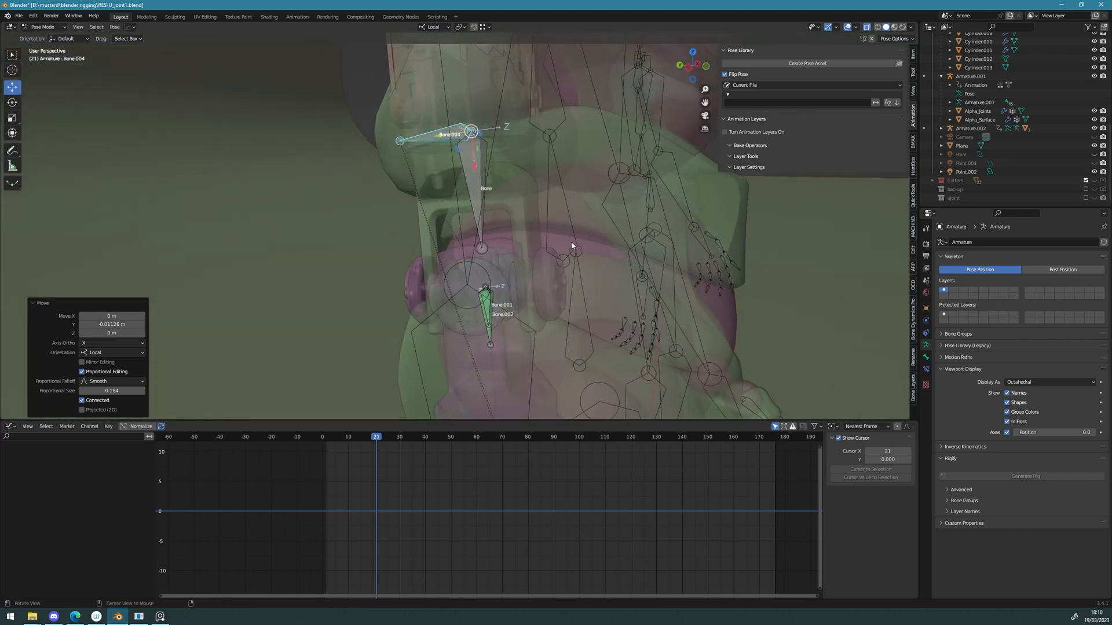
{"action": "mouse_move", "coordinate": [496, 149]}
{"action": "left_mouse_down"}
{"action": "mouse_move", "coordinate": [514, 134]}
{"action": "mouse_move", "coordinate": [498, 148]}
{"action": "left_mouse_up"}
{"action": "key", "text": "ctrl+z"}
{"action": "left_click_drag", "start_coordinate": [538, 143], "coordinate": [427, 138], "text": "alt"}
{"action": "left_click", "coordinate": [695, 66]}
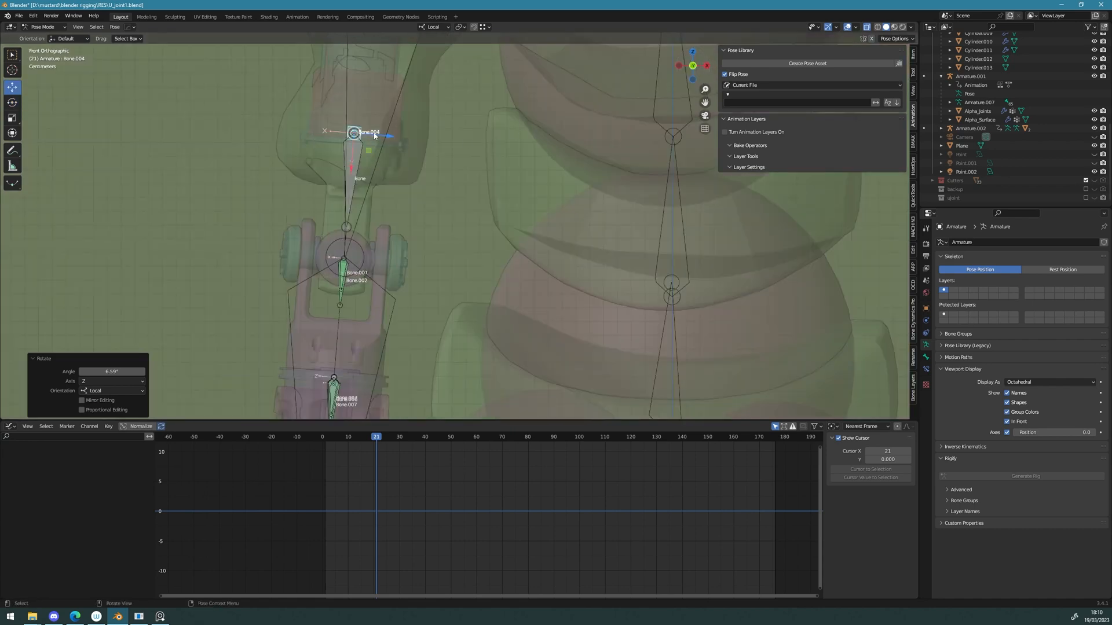
Step: Nudge Bone.004 about 0.0003 m along its local X and Z axes to fine-tune the joint's alignment with the elbow
{"action": "mouse_move", "coordinate": [368, 155]}
{"action": "left_mouse_down"}
{"action": "mouse_move", "coordinate": [383, 150]}
{"action": "mouse_move", "coordinate": [371, 150]}
{"action": "left_mouse_up"}
{"action": "key", "text": "shift+space"}
{"action": "key", "text": "r"}
{"action": "key", "text": "shift+space"}
{"action": "key", "text": "g"}
{"action": "middle_click_drag", "start_coordinate": [375, 152], "coordinate": [391, 154]}
{"action": "scroll", "coordinate": [391, 153], "scroll_direction": "down", "scroll_amount": 10}
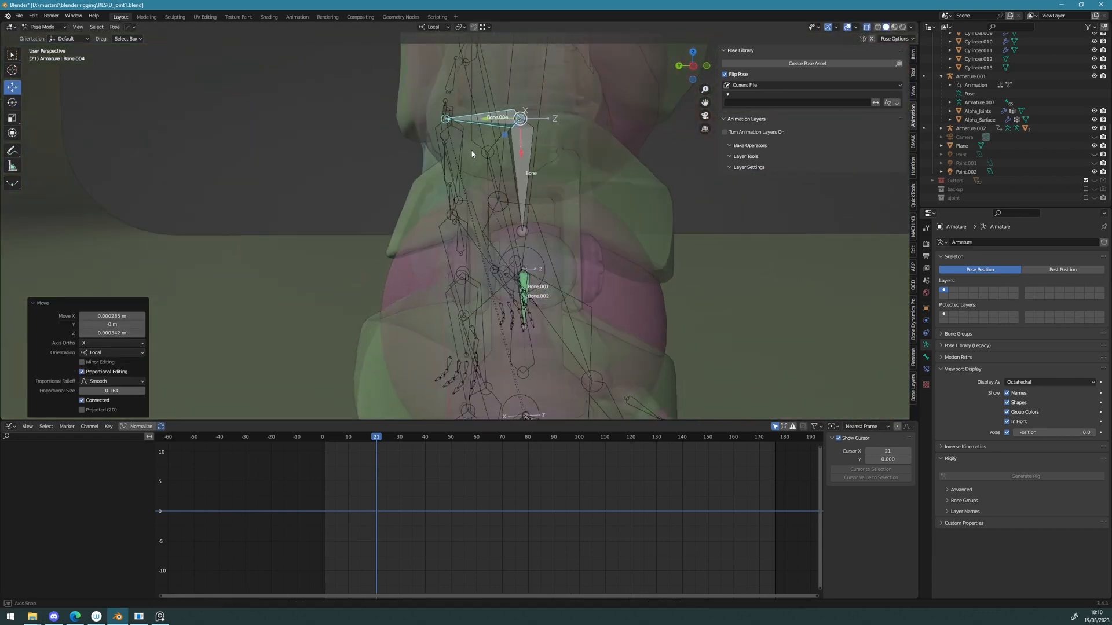
Step: Switch to Object Mode and select the mannequin's Armature.001
{"action": "middle_click_drag", "start_coordinate": [585, 125], "coordinate": [459, 240]}
{"action": "left_click", "coordinate": [470, 235]}
{"action": "middle_click_drag", "start_coordinate": [435, 83], "coordinate": [431, 153], "text": "shift"}
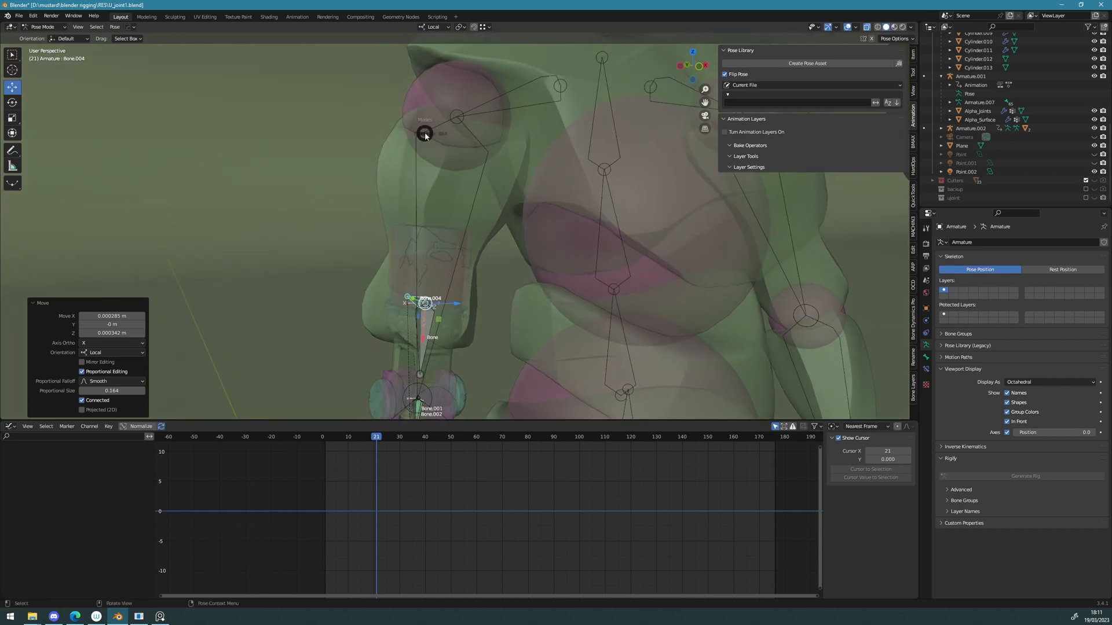
{"action": "left_click", "coordinate": [433, 109]}
{"action": "left_click", "coordinate": [424, 272]}
{"action": "left_click", "coordinate": [415, 210]}
{"action": "left_click", "coordinate": [415, 210]}
{"action": "scroll", "coordinate": [463, 171], "scroll_direction": "down", "scroll_amount": 3}
{"action": "middle_click_drag", "start_coordinate": [492, 144], "coordinate": [509, 138]}
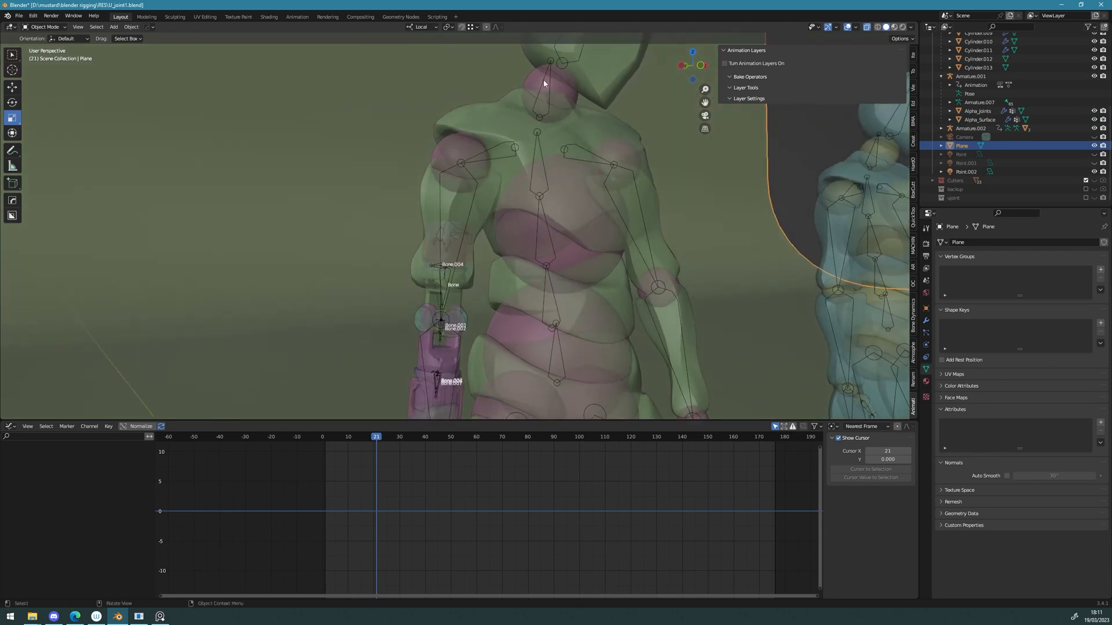
{"action": "left_click", "coordinate": [550, 64]}
{"action": "left_click", "coordinate": [550, 64]}
{"action": "left_click", "coordinate": [550, 64]}
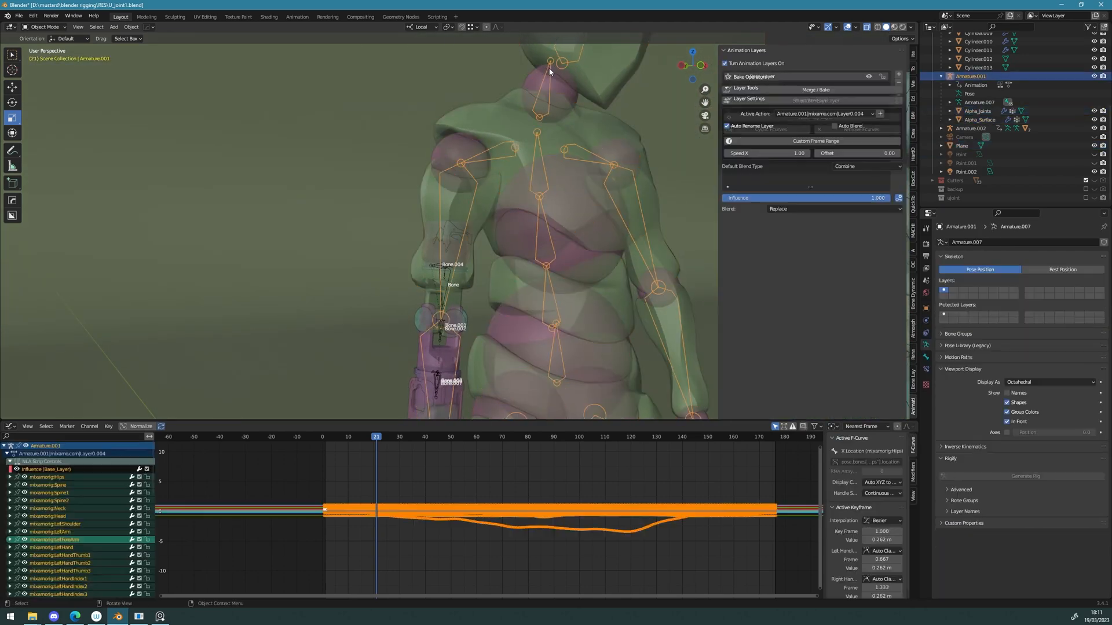
Step: Add the universal joint's Armature to the selection, enter Pose Mode with both armatures, and select Bone.004
{"action": "scroll", "coordinate": [477, 219], "scroll_direction": "up", "scroll_amount": 3}
{"action": "scroll", "coordinate": [478, 218], "scroll_direction": "up", "scroll_amount": 2}
{"action": "left_click", "coordinate": [495, 151], "text": "shift"}
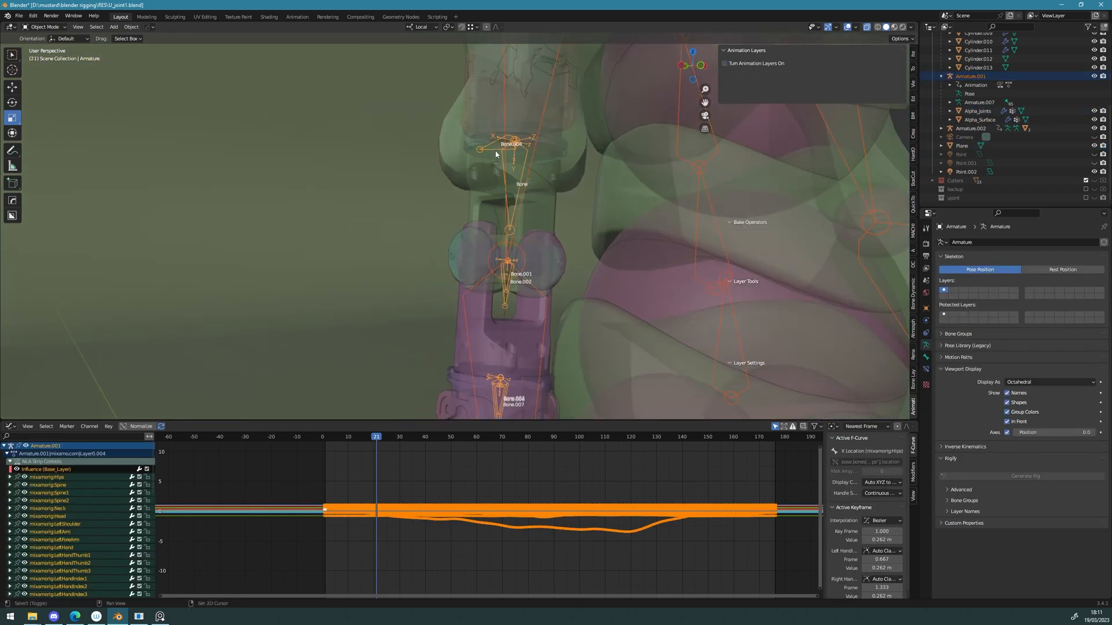
{"action": "middle_click_drag", "start_coordinate": [526, 157], "coordinate": [474, 215], "text": "shift"}
{"action": "key", "text": "Tab"}
{"action": "left_click", "coordinate": [519, 218]}
{"action": "left_click", "coordinate": [441, 209]}
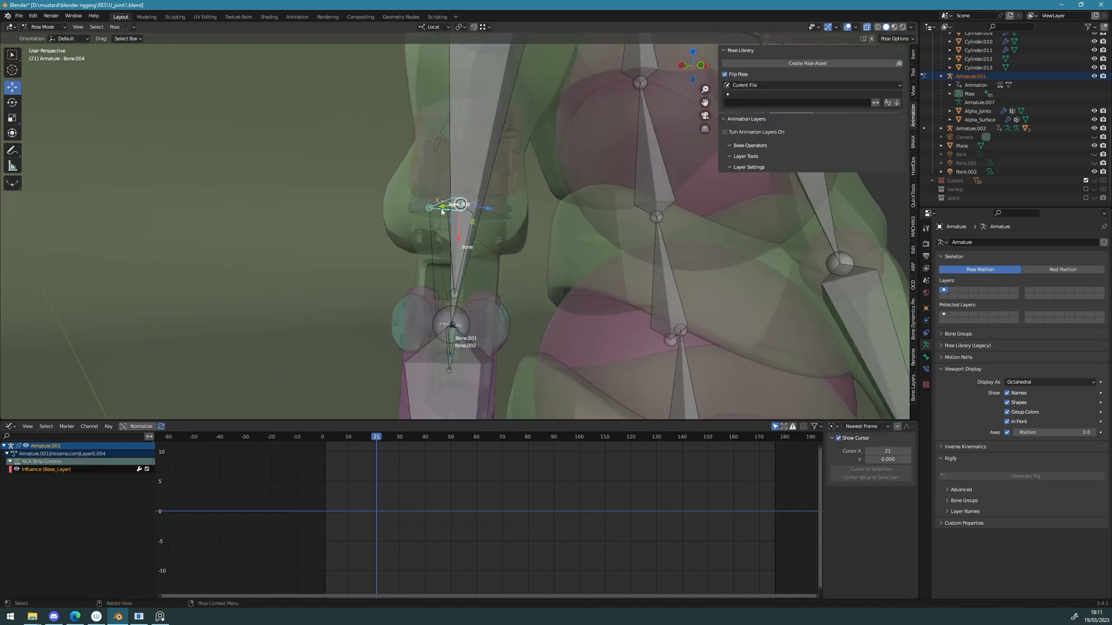
Step: Parent the universal joint's armature to the mannequin's mixamorig:RightArm bone with the Bone option
{"action": "left_click", "coordinate": [474, 166]}
{"action": "scroll", "coordinate": [476, 166], "scroll_direction": "down", "scroll_amount": 2}
{"action": "middle_click_drag", "start_coordinate": [481, 168], "coordinate": [475, 179]}
{"action": "scroll", "coordinate": [475, 179], "scroll_direction": "down", "scroll_amount": 1, "text": "alt"}
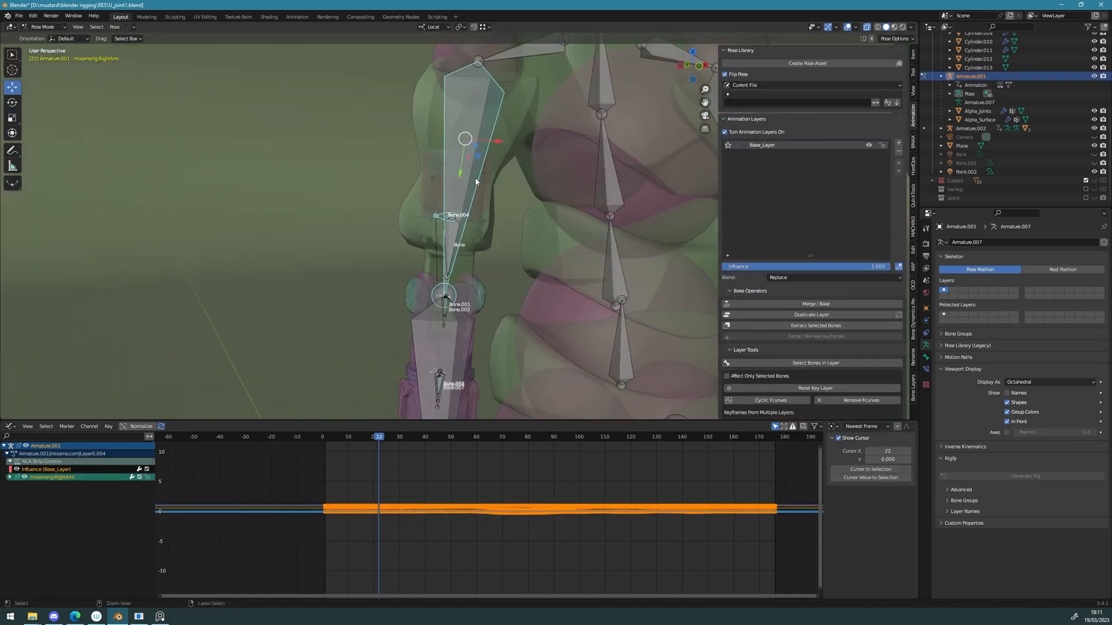
{"action": "key", "text": "ctrl+p"}
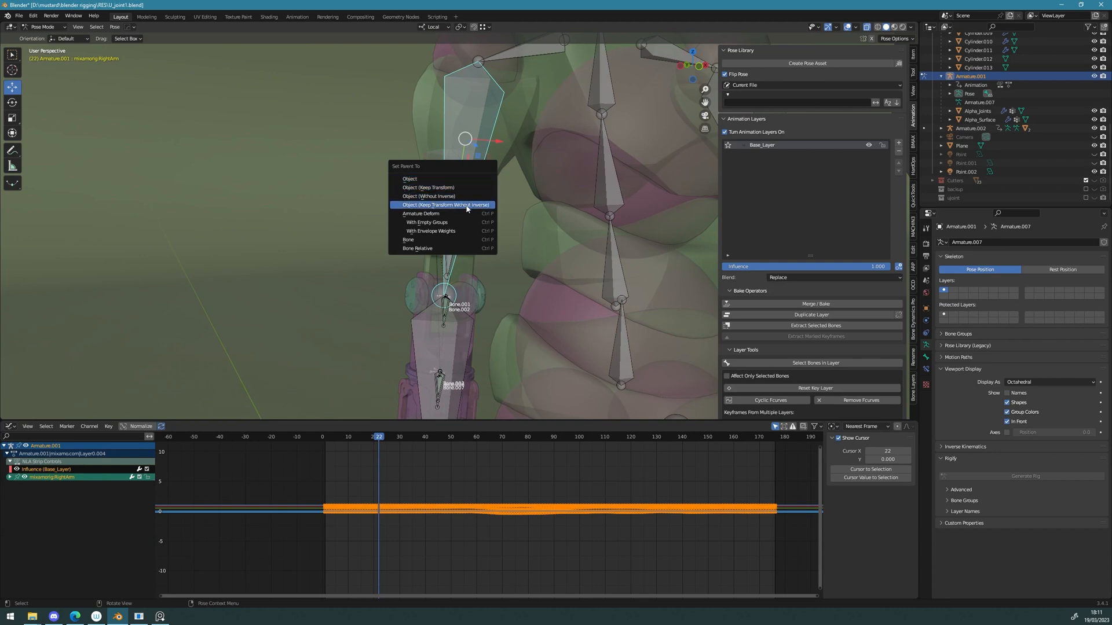
{"action": "left_click", "coordinate": [457, 242]}
Step: Select Bone.007 among the overlapping bones at the lower end of the universal joint
{"action": "middle_click_drag", "start_coordinate": [446, 253], "coordinate": [418, 239]}
{"action": "left_click", "coordinate": [418, 213]}
{"action": "left_click", "coordinate": [418, 213]}
{"action": "left_click", "coordinate": [418, 213]}
{"action": "scroll", "coordinate": [415, 213], "scroll_direction": "up", "scroll_amount": 7}
{"action": "middle_click_drag", "start_coordinate": [378, 205], "coordinate": [410, 224], "text": "shift"}
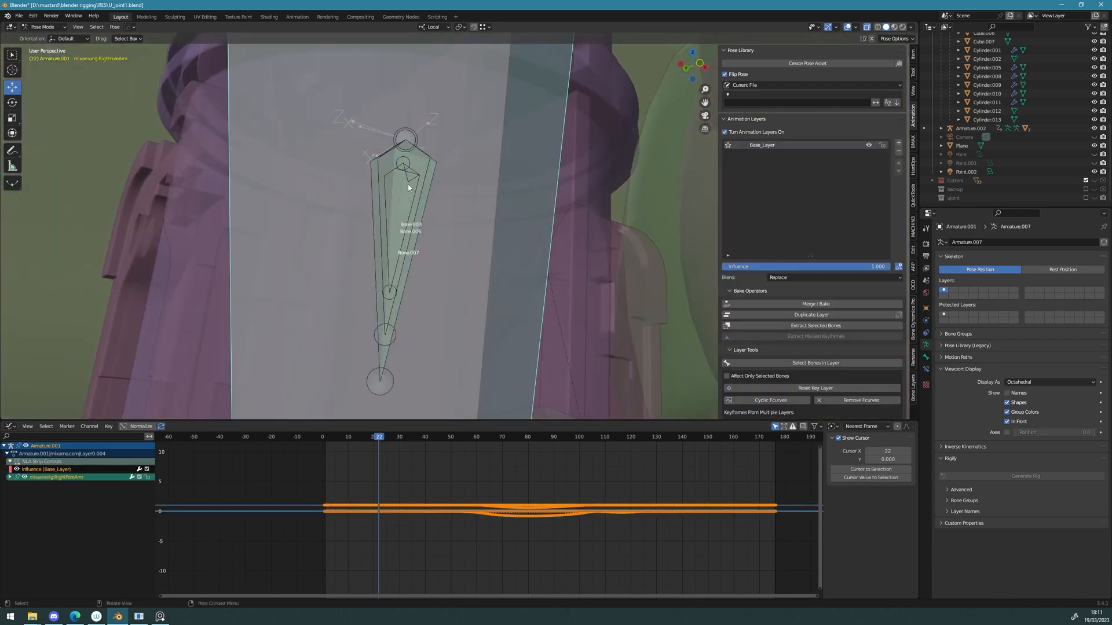
{"action": "left_click_drag", "start_coordinate": [416, 197], "coordinate": [483, 243], "text": "alt"}
{"action": "scroll", "coordinate": [347, 202], "scroll_direction": "down", "scroll_amount": 3}
{"action": "scroll", "coordinate": [379, 194], "scroll_direction": "down", "scroll_amount": 3}
{"action": "scroll", "coordinate": [383, 197], "scroll_direction": "down", "scroll_amount": 1, "text": "alt"}
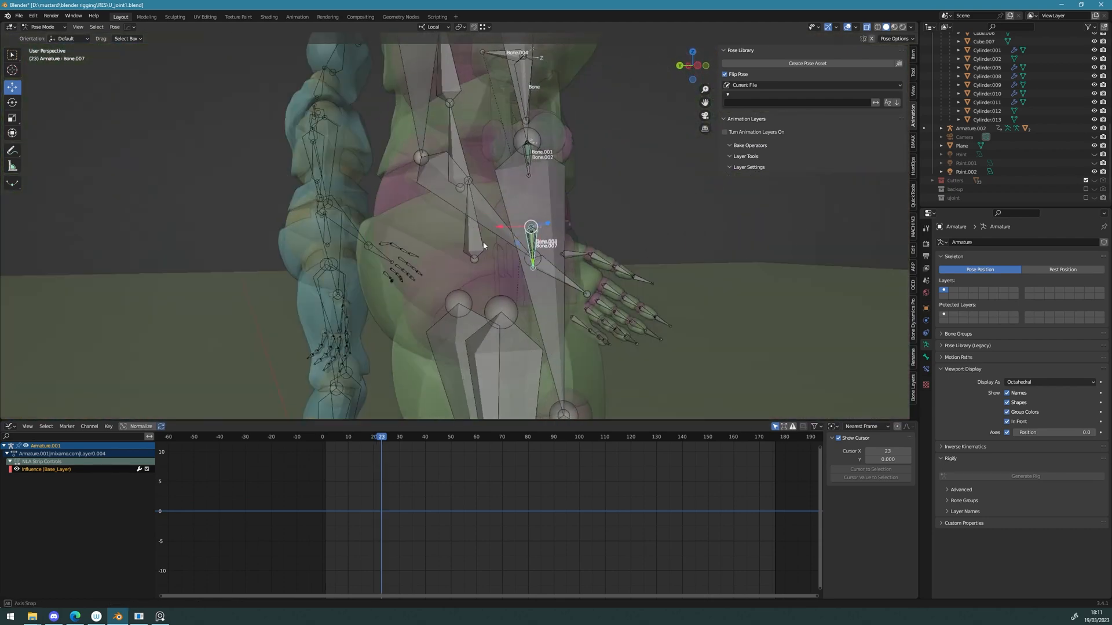
{"action": "scroll", "coordinate": [484, 246], "scroll_direction": "up", "scroll_amount": 5}
{"action": "middle_click_drag", "start_coordinate": [683, 302], "coordinate": [459, 237], "text": "shift"}
{"action": "scroll", "coordinate": [461, 239], "scroll_direction": "up", "scroll_amount": 5}
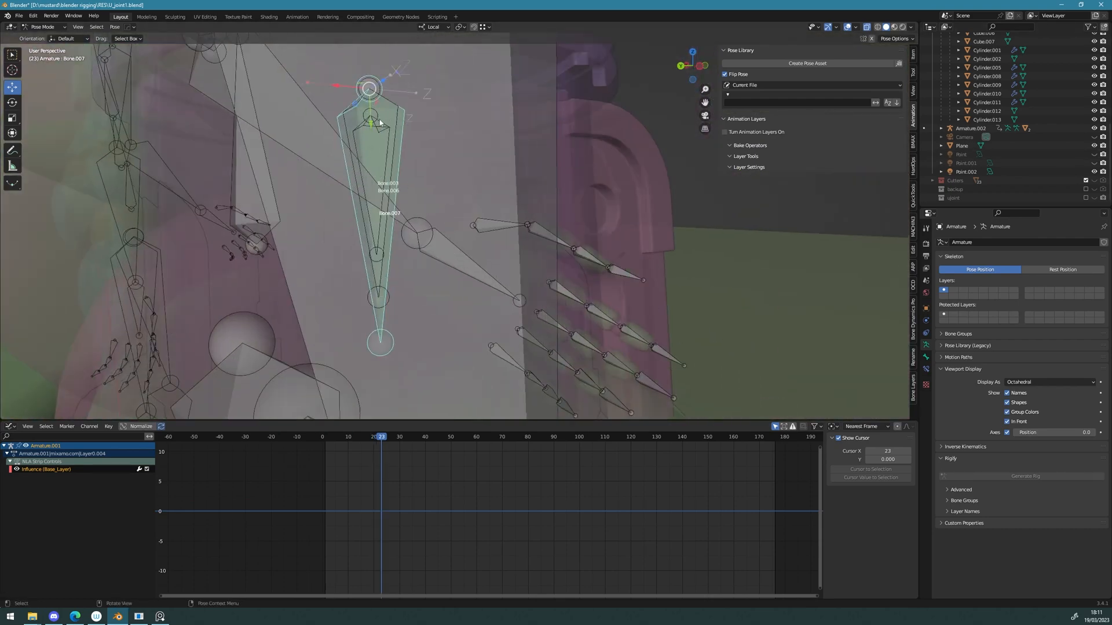
Step: Try moving the bone at the universal joint's lower end, and undo the change
{"action": "left_click_drag", "start_coordinate": [374, 129], "coordinate": [377, 124]}
{"action": "scroll", "coordinate": [379, 124], "scroll_direction": "down", "scroll_amount": 5}
{"action": "left_click_drag", "start_coordinate": [583, 112], "coordinate": [523, 207], "text": "ctrl"}
{"action": "left_click_drag", "start_coordinate": [449, 236], "coordinate": [468, 215]}
{"action": "middle_click_drag", "start_coordinate": [524, 207], "coordinate": [447, 168]}
{"action": "key", "text": "ctrl+z"}
Step: Try adding a Copy Location object constraint to the universal joint's armature, targeting Armature.001
{"action": "middle_click_drag", "start_coordinate": [479, 268], "coordinate": [445, 90]}
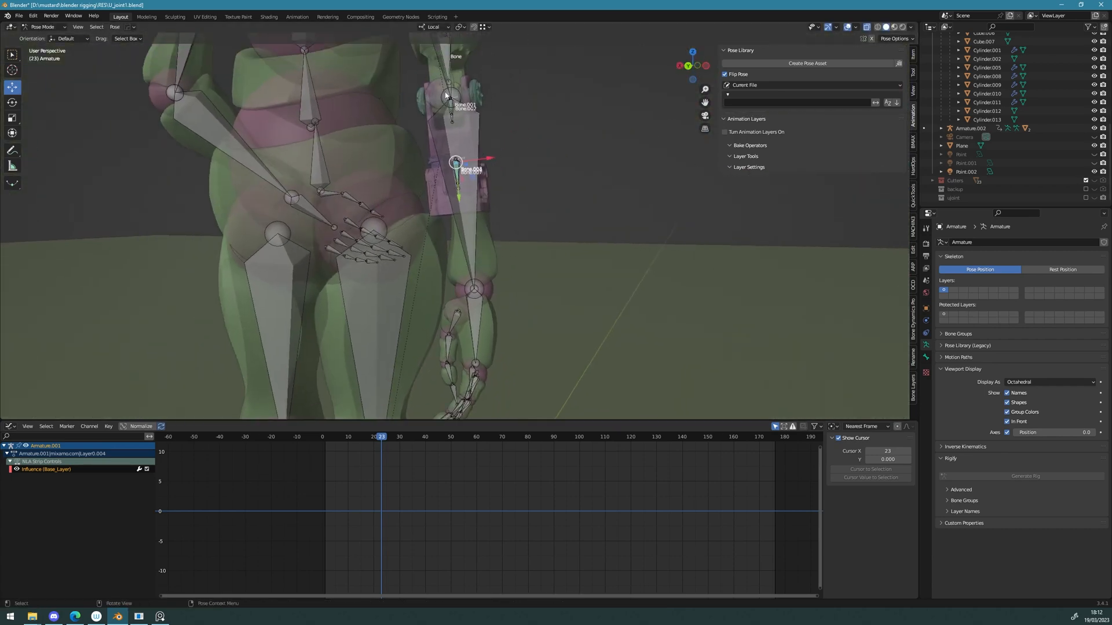
{"action": "middle_click_drag", "start_coordinate": [478, 292], "coordinate": [422, 239]}
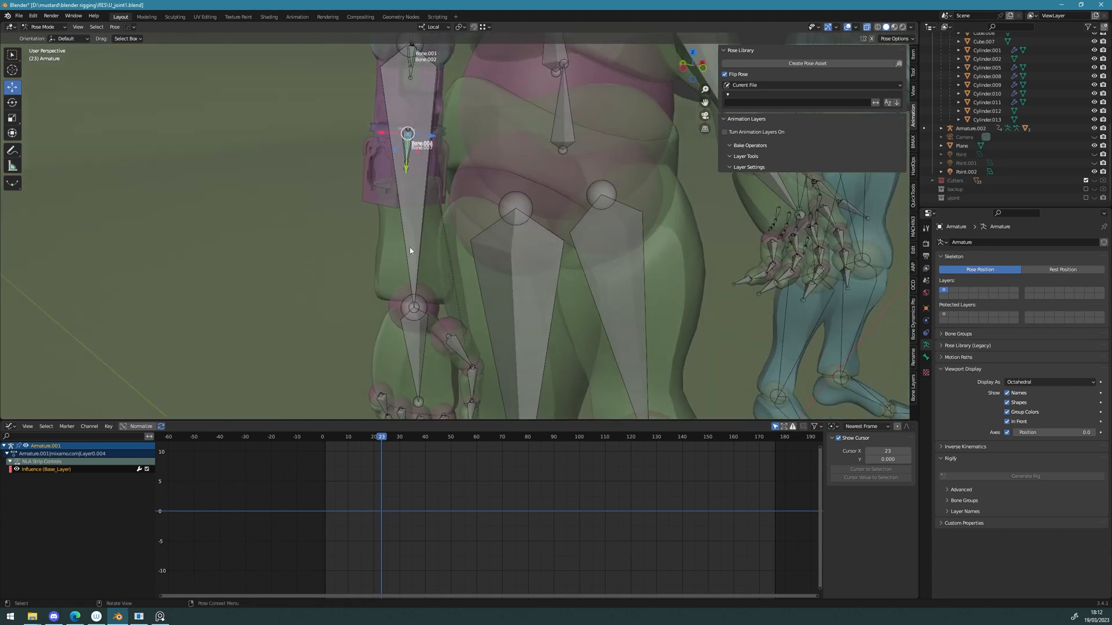
{"action": "left_click", "coordinate": [927, 356]}
{"action": "left_click", "coordinate": [926, 347]}
{"action": "left_click", "coordinate": [926, 333]}
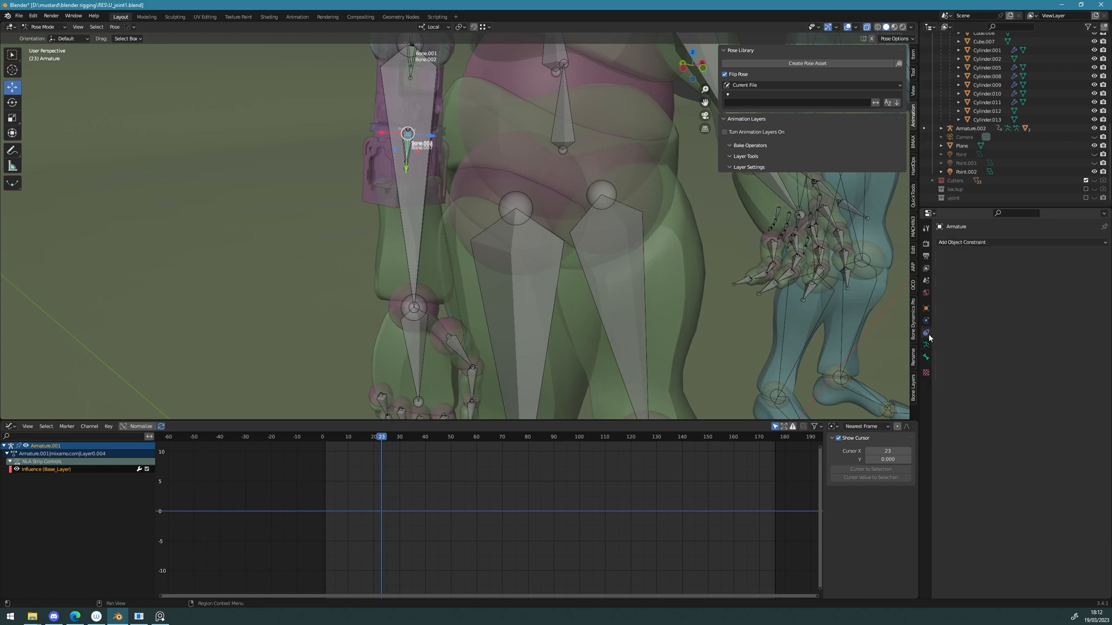
{"action": "left_click", "coordinate": [985, 243]}
{"action": "middle_click_drag", "start_coordinate": [416, 194], "coordinate": [431, 194]}
{"action": "left_click", "coordinate": [978, 243]}
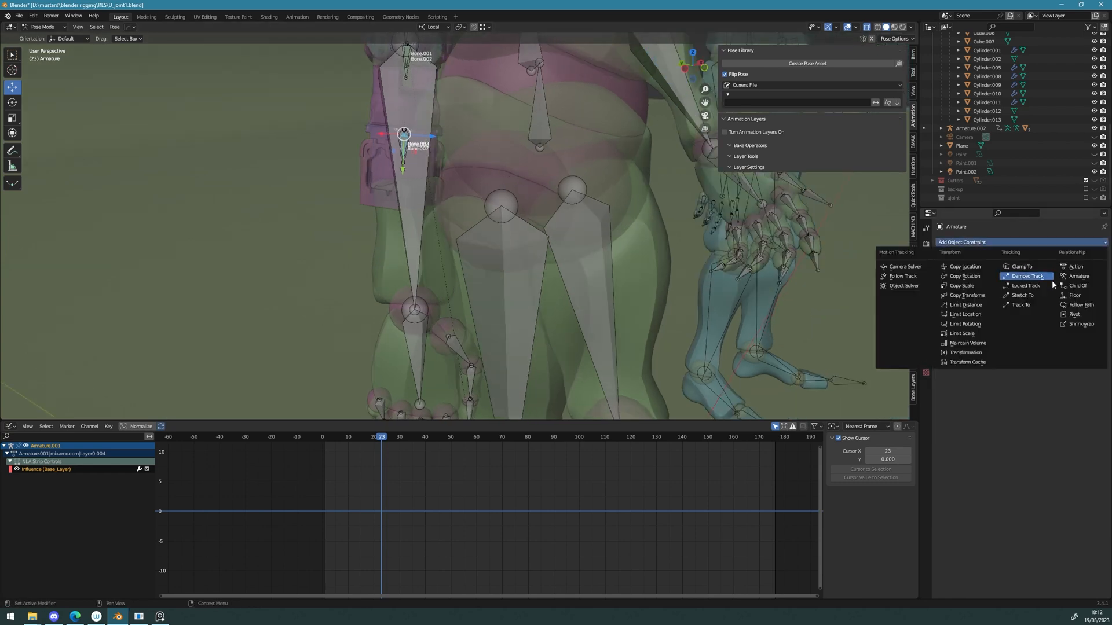
{"action": "left_click", "coordinate": [989, 270]}
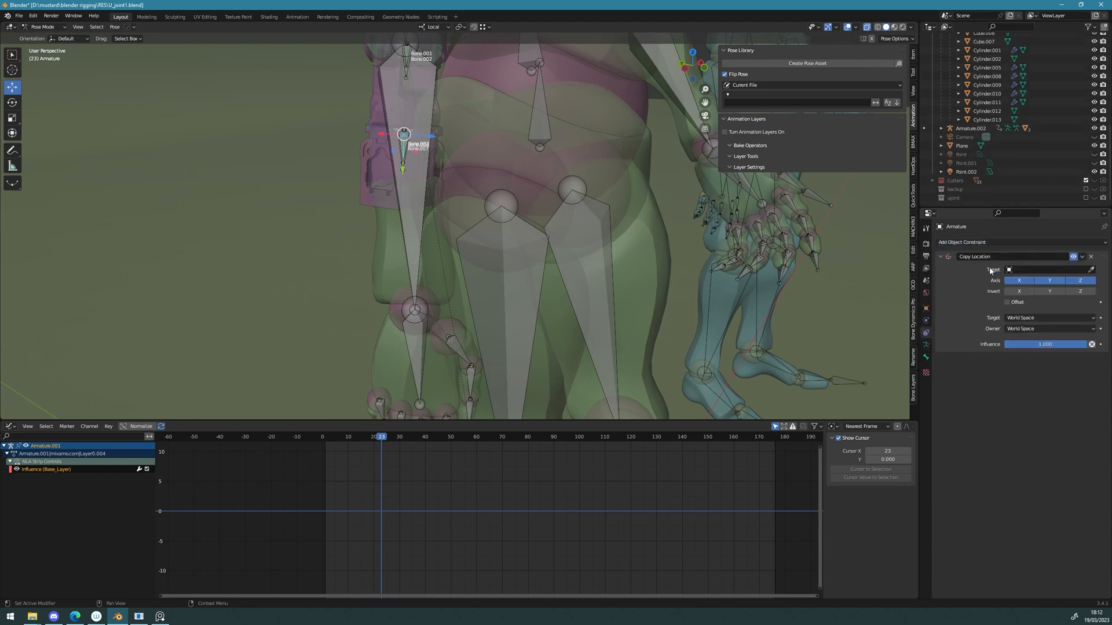
{"action": "left_click", "coordinate": [415, 272]}
{"action": "middle_click_drag", "start_coordinate": [471, 297], "coordinate": [621, 303]}
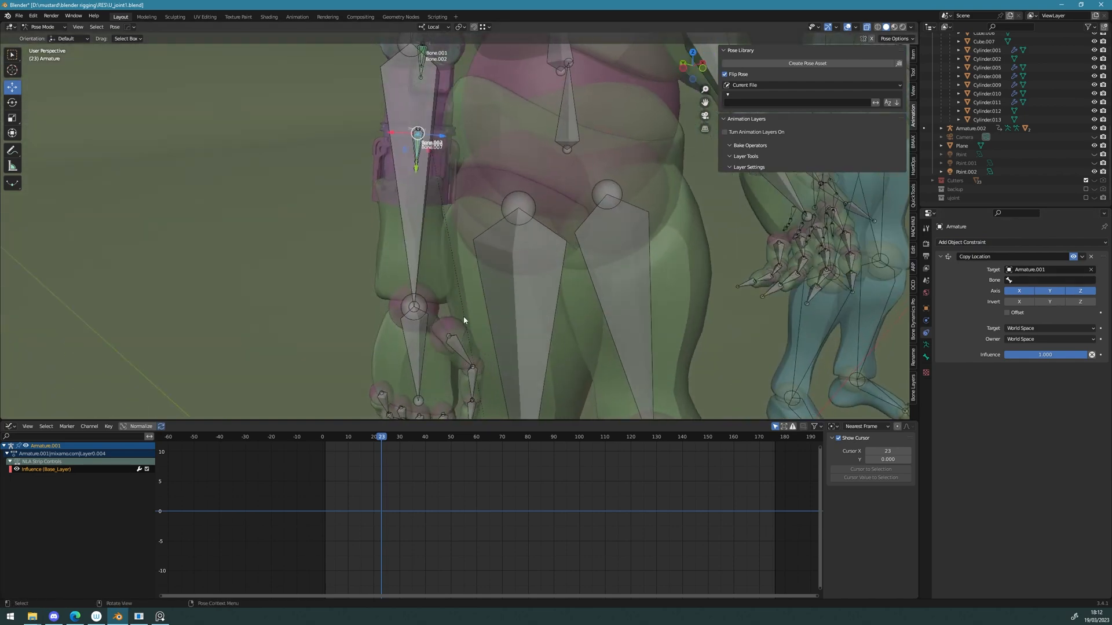
Step: Select the mannequin's mixamorig:RightHand bone and turn on bone name display for its armature
{"action": "left_click", "coordinate": [415, 339]}
{"action": "left_click", "coordinate": [925, 357]}
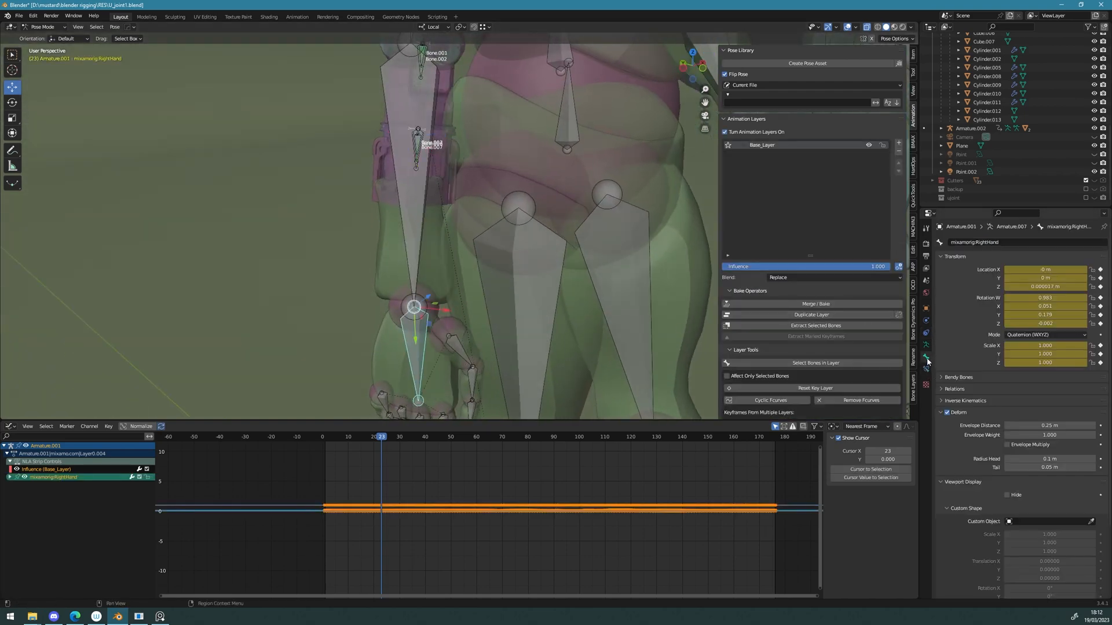
{"action": "left_click", "coordinate": [926, 345]}
{"action": "left_click", "coordinate": [1007, 394]}
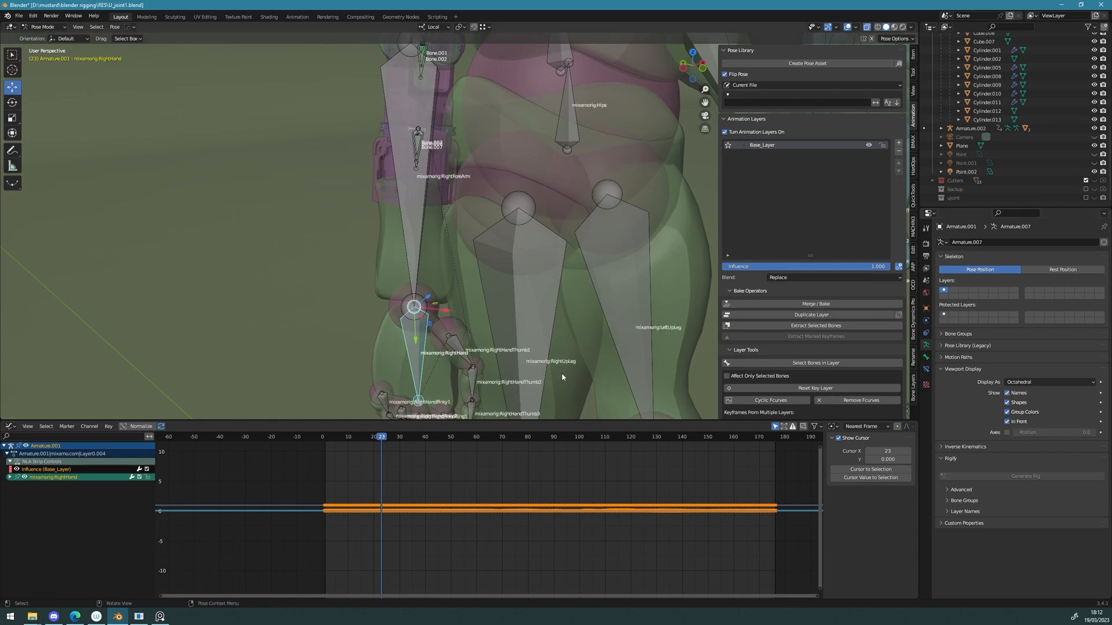
Step: Reselect the bones at the universal joint's lower end and remove the armature's Copy Location object constraint
{"action": "scroll", "coordinate": [458, 337], "scroll_direction": "up", "scroll_amount": 4}
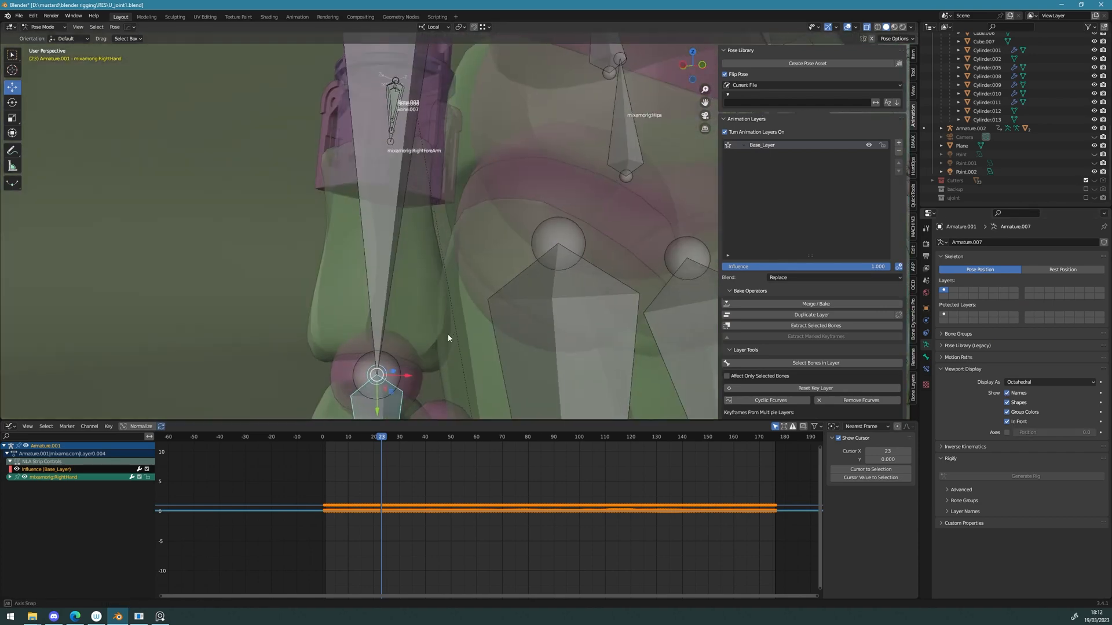
{"action": "middle_click_drag", "start_coordinate": [448, 336], "coordinate": [451, 145], "text": "shift"}
{"action": "left_click", "coordinate": [449, 141]}
{"action": "left_click", "coordinate": [449, 141]}
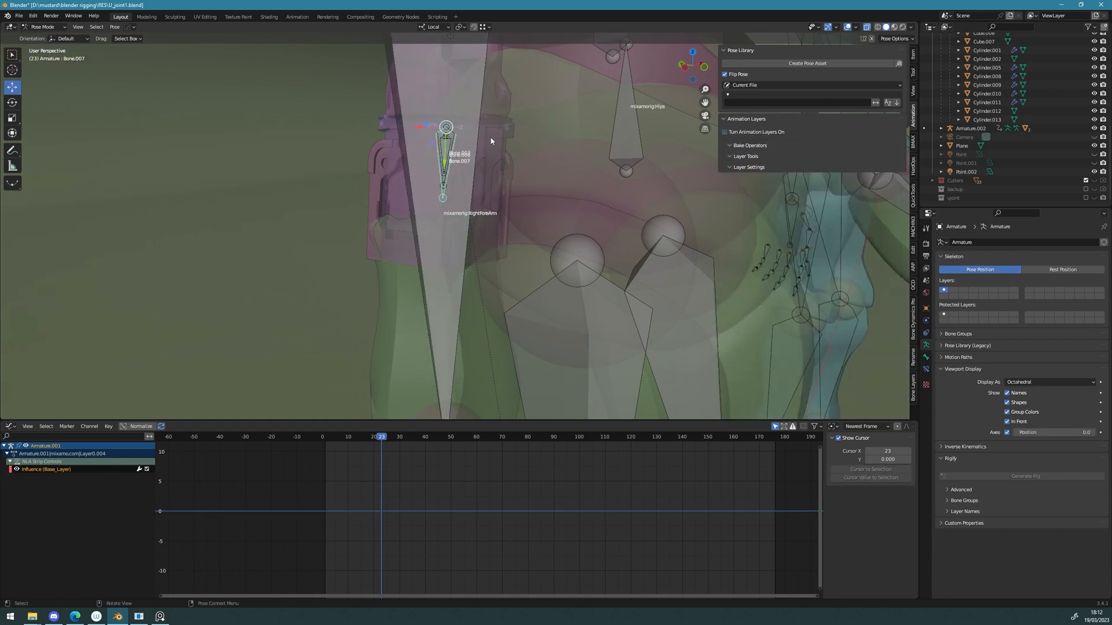
{"action": "left_click", "coordinate": [444, 152], "text": "shift"}
{"action": "left_click_drag", "start_coordinate": [453, 113], "coordinate": [441, 110]}
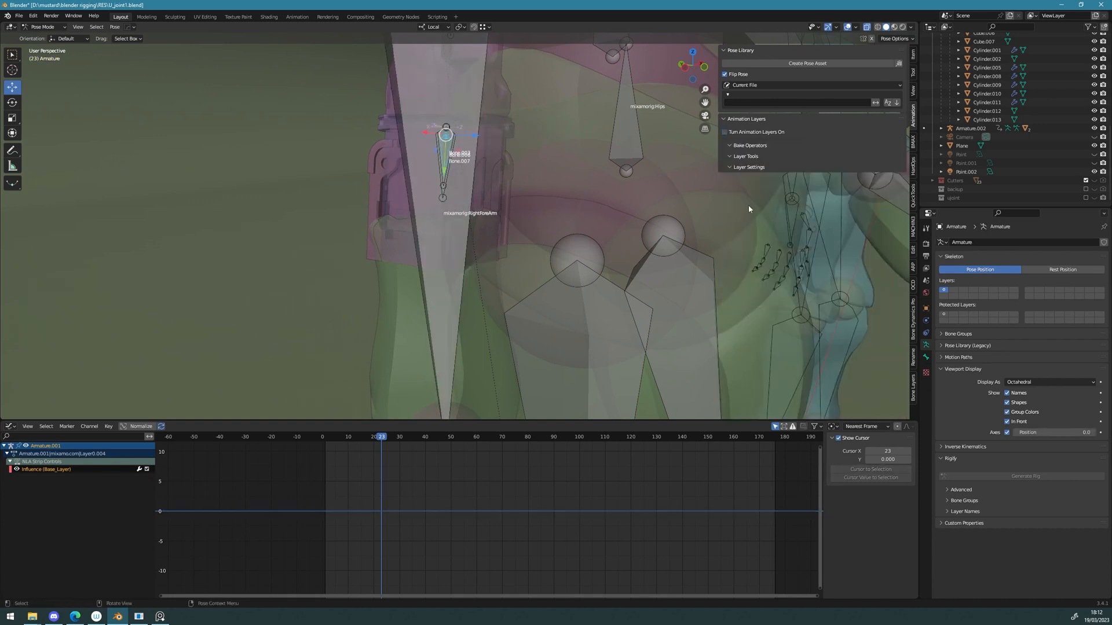
{"action": "left_click", "coordinate": [927, 333]}
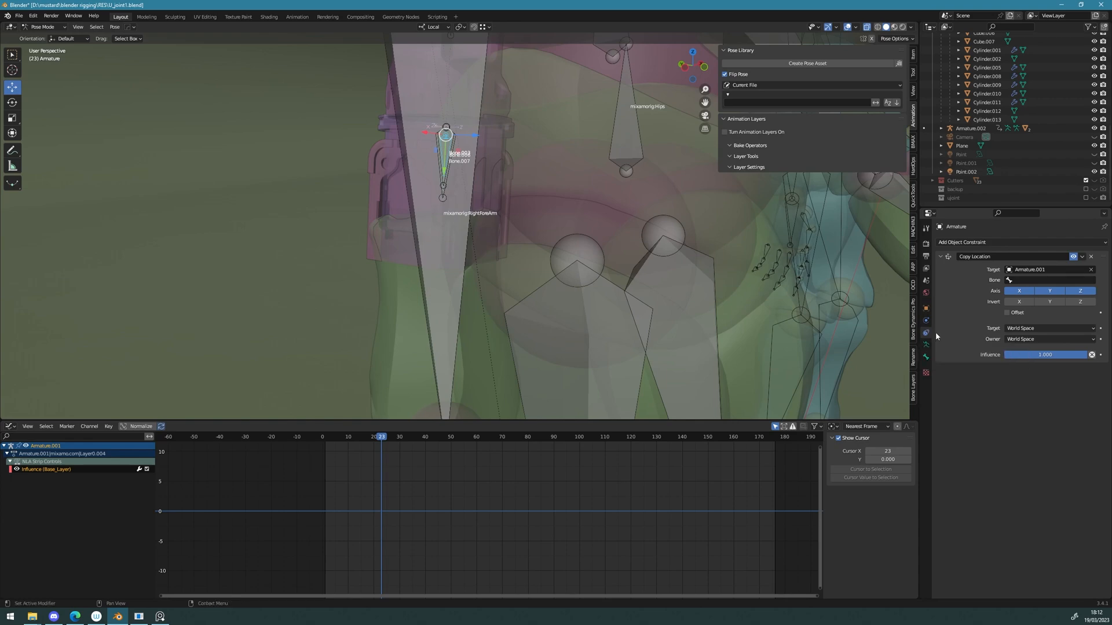
{"action": "left_click", "coordinate": [1092, 257]}
Step: Reselect the universal joint's armature in Object Mode, return it to Pose Mode, and select Bone.003 at its lower end
{"action": "middle_click_drag", "start_coordinate": [406, 233], "coordinate": [423, 233]}
{"action": "left_click", "coordinate": [429, 165]}
{"action": "left_click", "coordinate": [431, 150]}
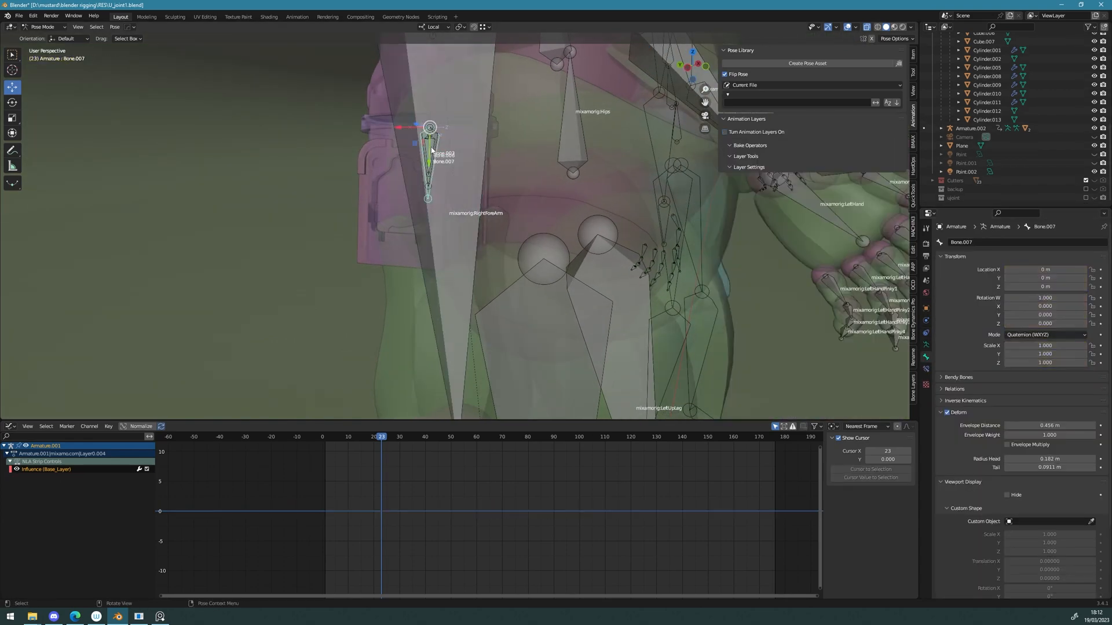
{"action": "key", "text": "ctrl+Tab"}
{"action": "left_click", "coordinate": [434, 150]}
{"action": "scroll", "coordinate": [446, 215], "scroll_direction": "up", "scroll_amount": 4}
{"action": "middle_click_drag", "start_coordinate": [431, 151], "coordinate": [436, 219], "text": "shift"}
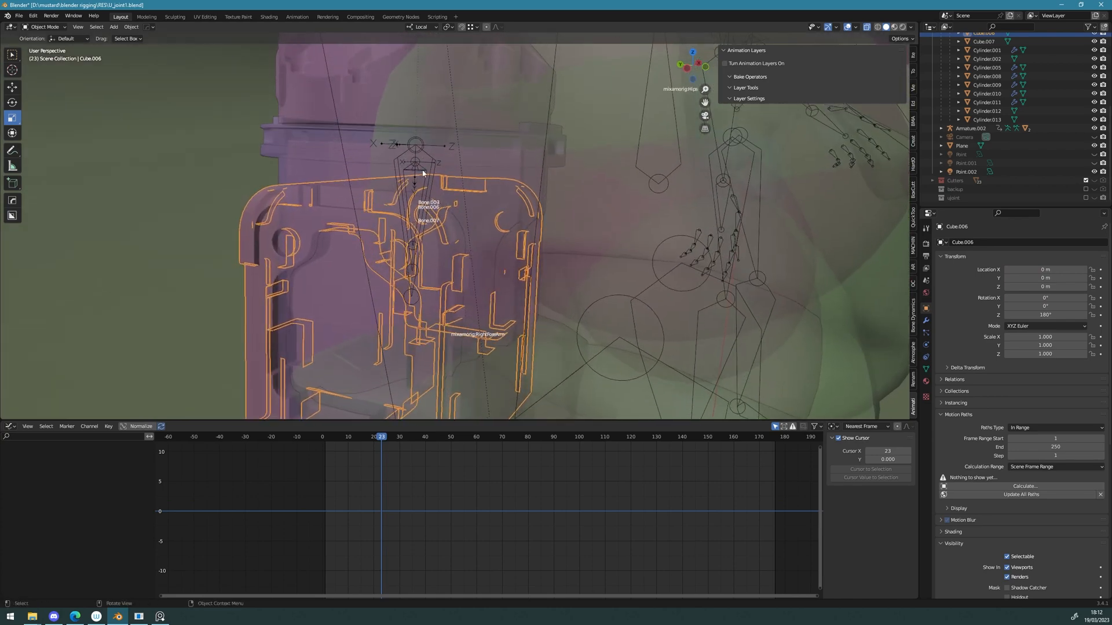
{"action": "left_click", "coordinate": [422, 173]}
{"action": "scroll", "coordinate": [422, 173], "scroll_direction": "down", "scroll_amount": 3}
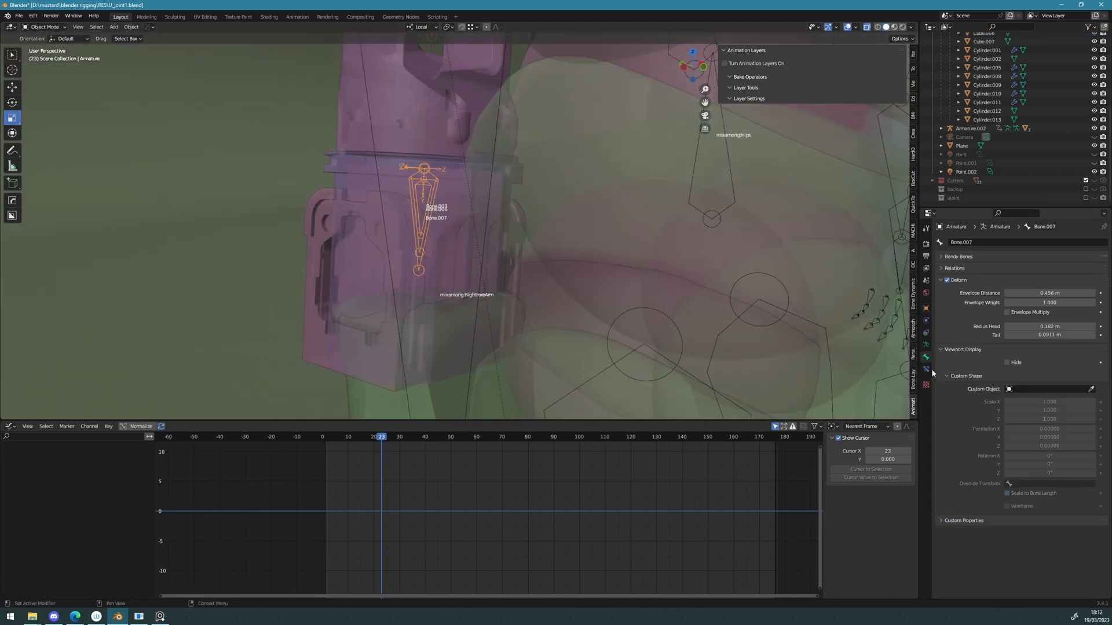
{"action": "key", "text": "ctrl+Tab"}
{"action": "left_click", "coordinate": [484, 189]}
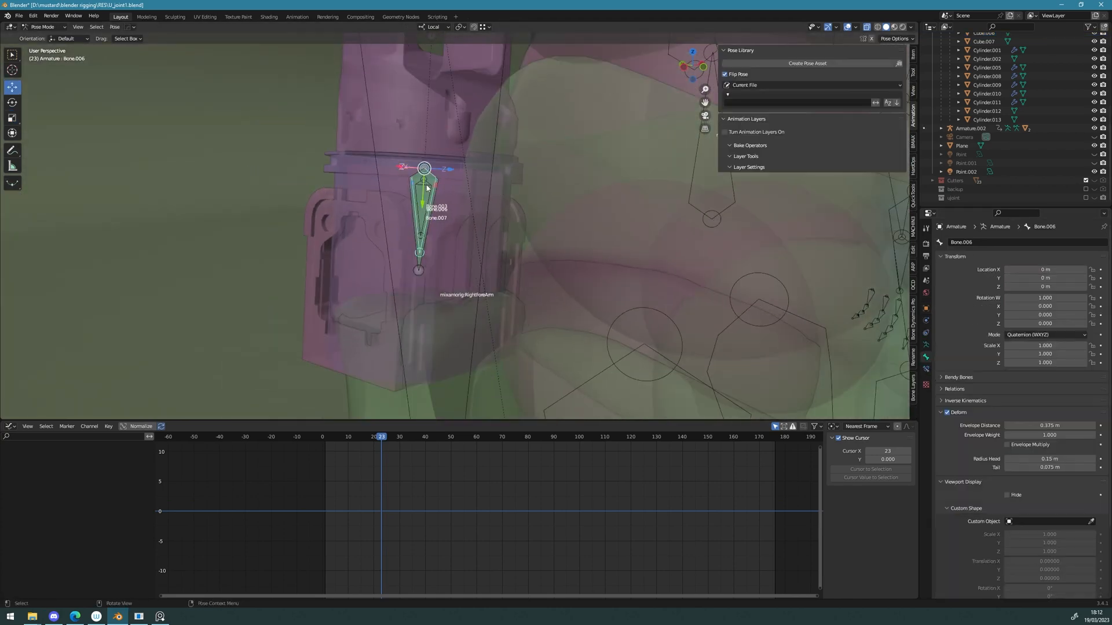
Step: Add a Copy Location bone constraint to Bone.003, targeting the mixamorig:RightHand bone of Armature.001
{"action": "left_click", "coordinate": [926, 371]}
{"action": "left_click", "coordinate": [1030, 243]}
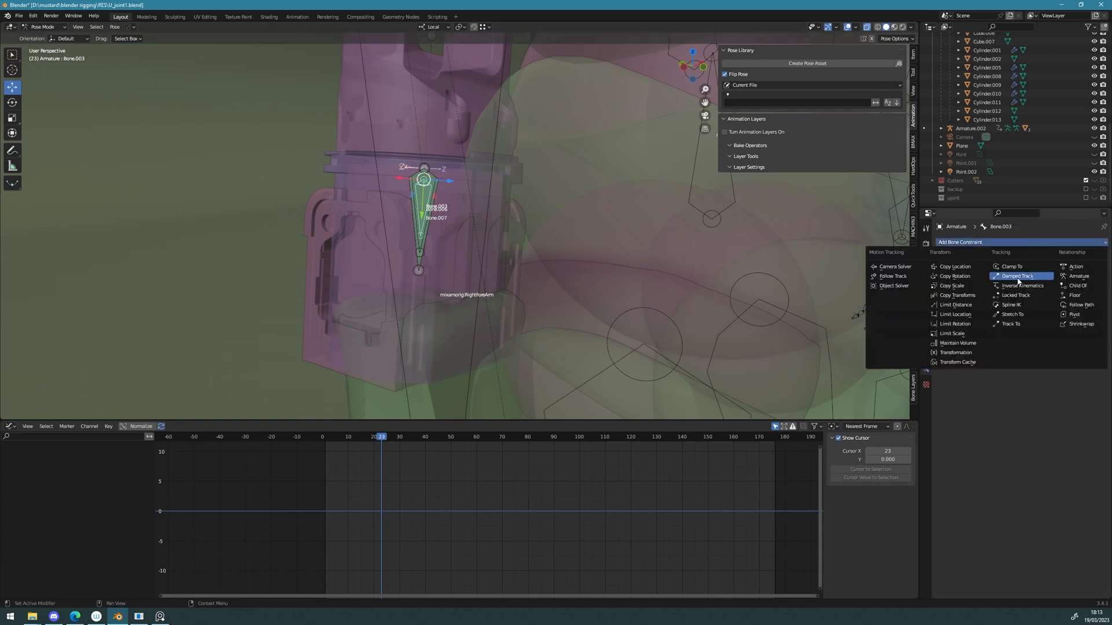
{"action": "left_click", "coordinate": [981, 266]}
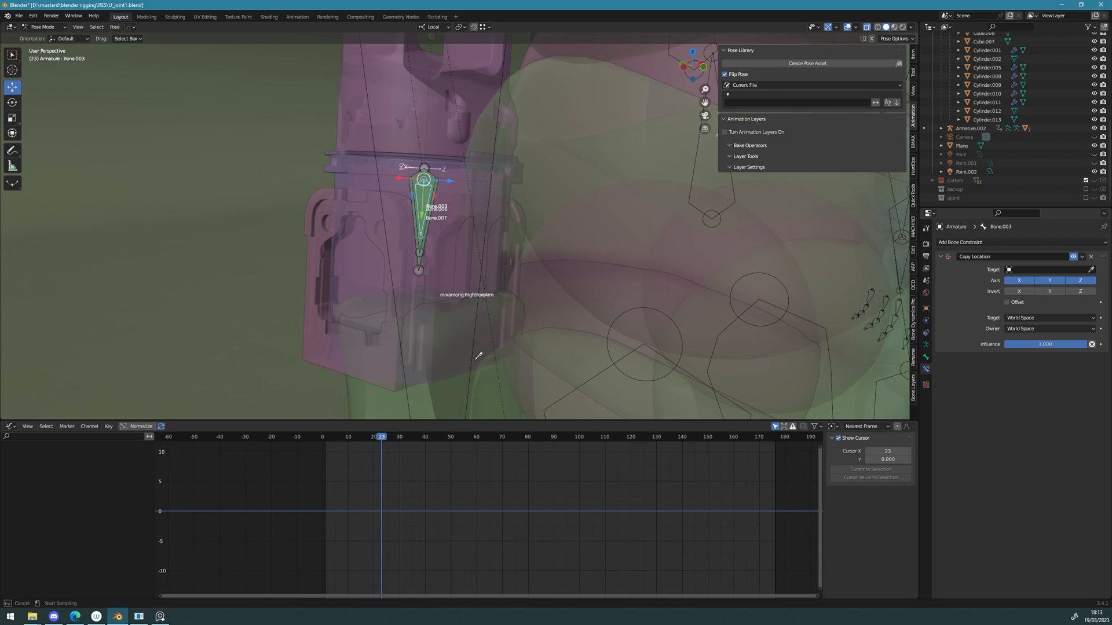
{"action": "scroll", "coordinate": [472, 362], "scroll_direction": "down", "scroll_amount": 6}
{"action": "scroll", "coordinate": [1028, 137], "scroll_direction": "up", "scroll_amount": 5}
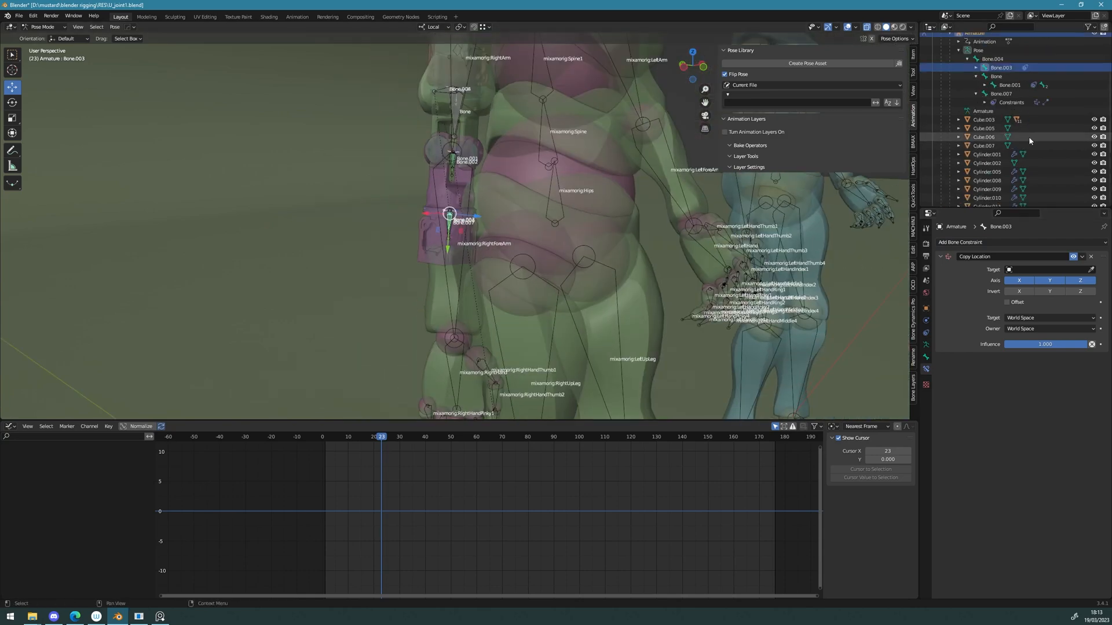
{"action": "scroll", "coordinate": [1030, 139], "scroll_direction": "up", "scroll_amount": 3}
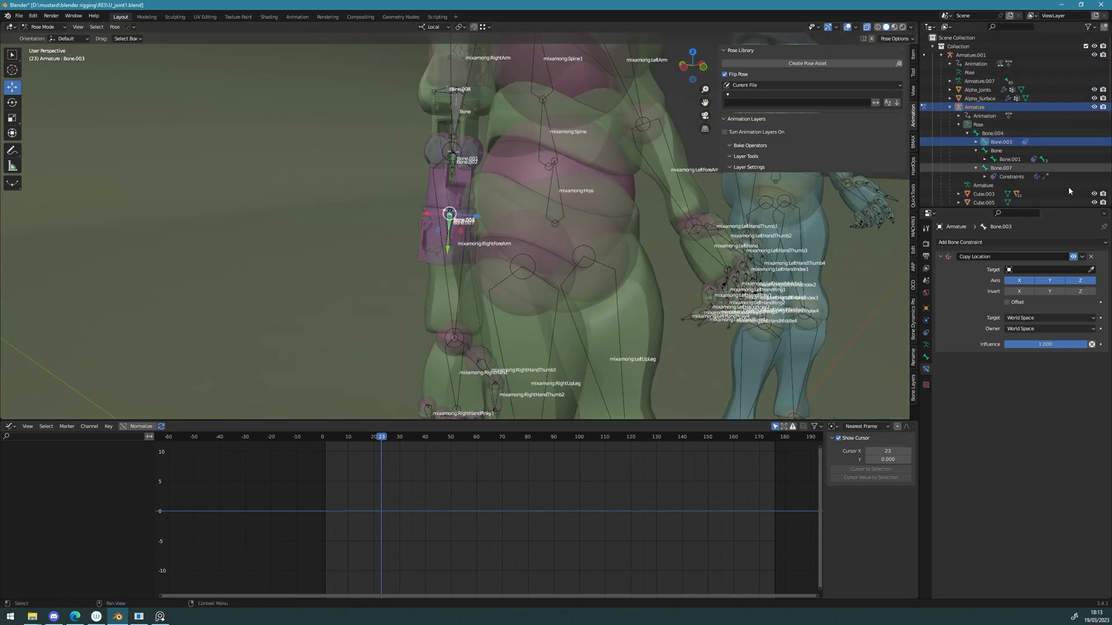
{"action": "left_click", "coordinate": [1002, 56]}
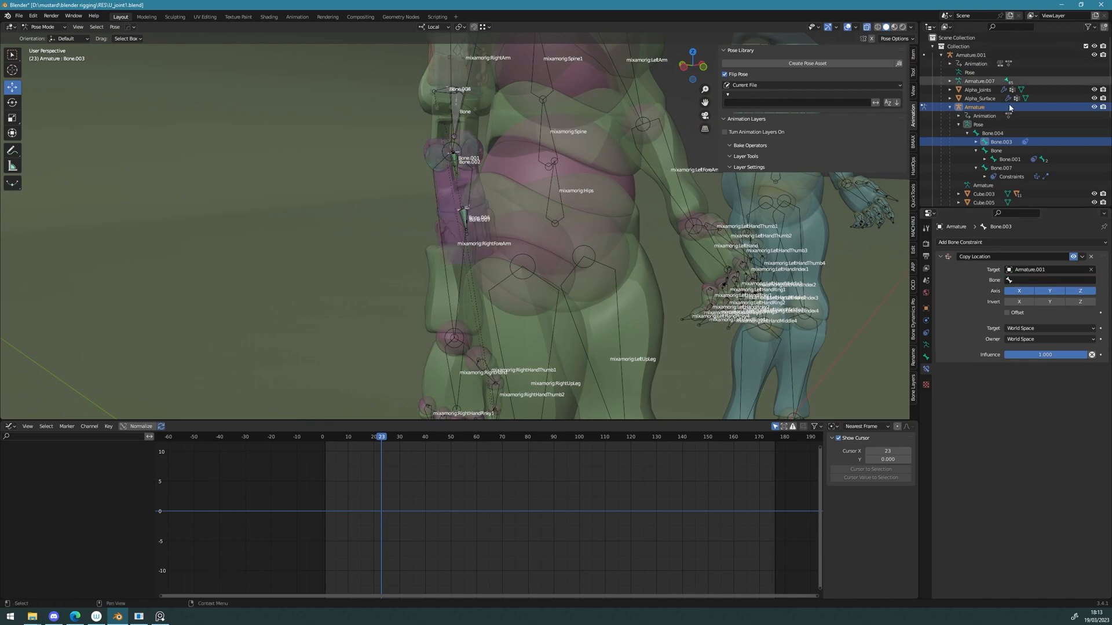
{"action": "left_click", "coordinate": [1031, 281]}
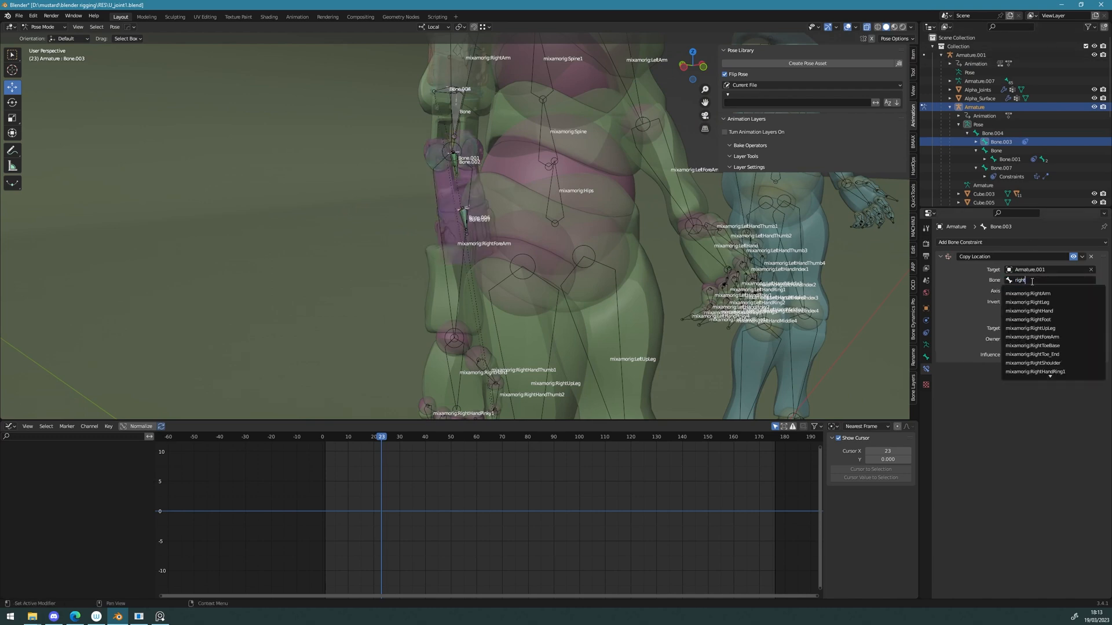
{"action": "left_click", "coordinate": [1070, 311]}
Step: Switch to Object Mode at frame 24 and hide both the mannequin's and the universal joint's armatures
{"action": "middle_click_drag", "start_coordinate": [563, 299], "coordinate": [489, 216]}
{"action": "key", "text": "Right"}
{"action": "middle_click_drag", "start_coordinate": [485, 118], "coordinate": [550, 152]}
{"action": "key", "text": "ctrl+Tab"}
{"action": "left_click", "coordinate": [427, 214]}
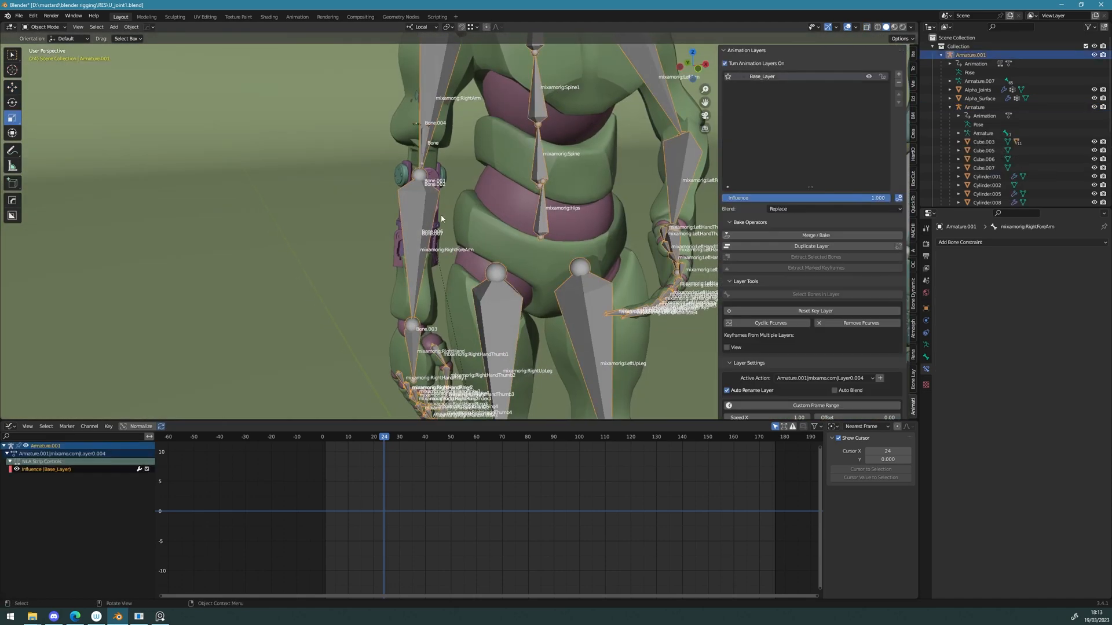
{"action": "left_click", "coordinate": [1094, 55]}
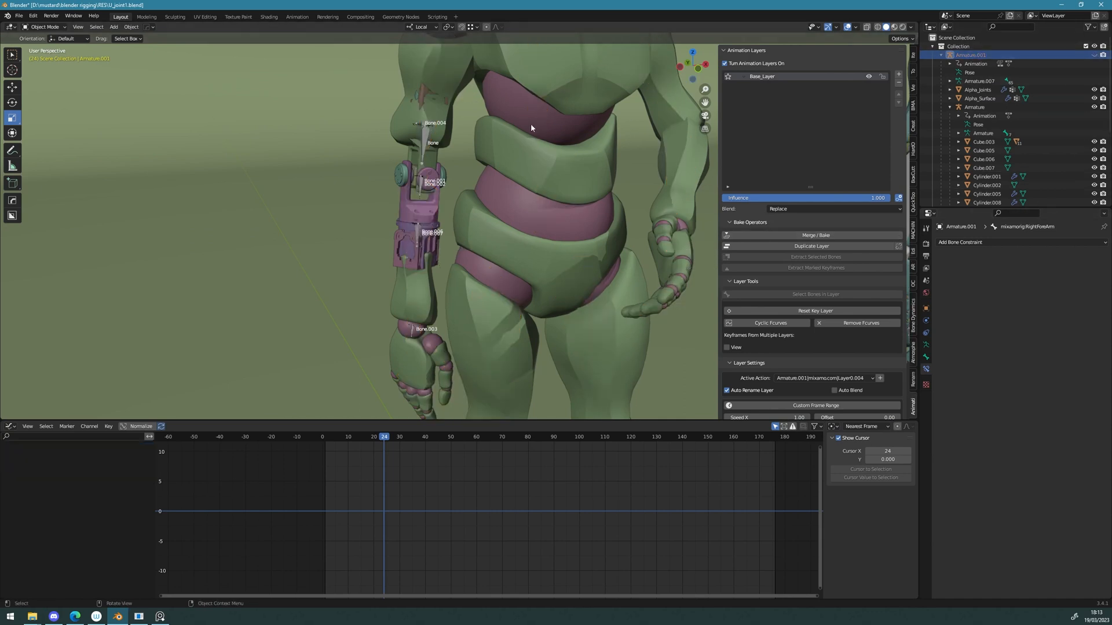
{"action": "left_click", "coordinate": [430, 145]}
{"action": "left_click", "coordinate": [1093, 107]}
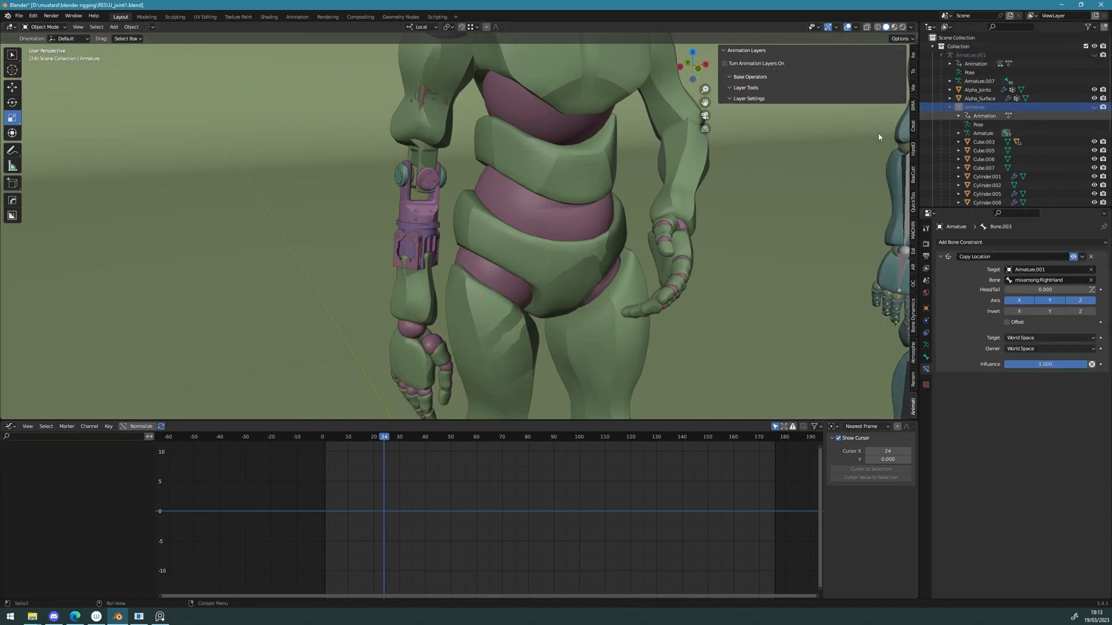
Step: Scrub the animation to frame 81 and examine how the universal joint follows the bent right arm
{"action": "scroll", "coordinate": [480, 213], "scroll_direction": "down", "scroll_amount": 2}
{"action": "middle_click_drag", "start_coordinate": [480, 214], "coordinate": [501, 215]}
{"action": "scroll", "coordinate": [502, 215], "scroll_direction": "down", "scroll_amount": 1}
{"action": "left_click_drag", "start_coordinate": [395, 436], "coordinate": [531, 438]}
{"action": "scroll", "coordinate": [316, 233], "scroll_direction": "up", "scroll_amount": 8}
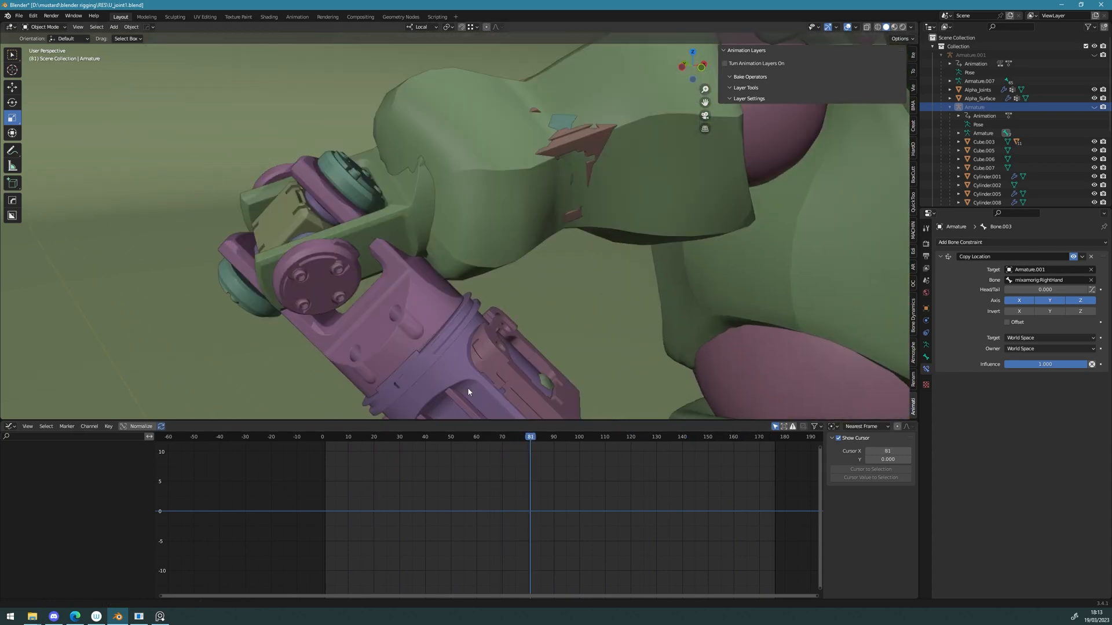
{"action": "middle_click_drag", "start_coordinate": [316, 209], "coordinate": [578, 227]}
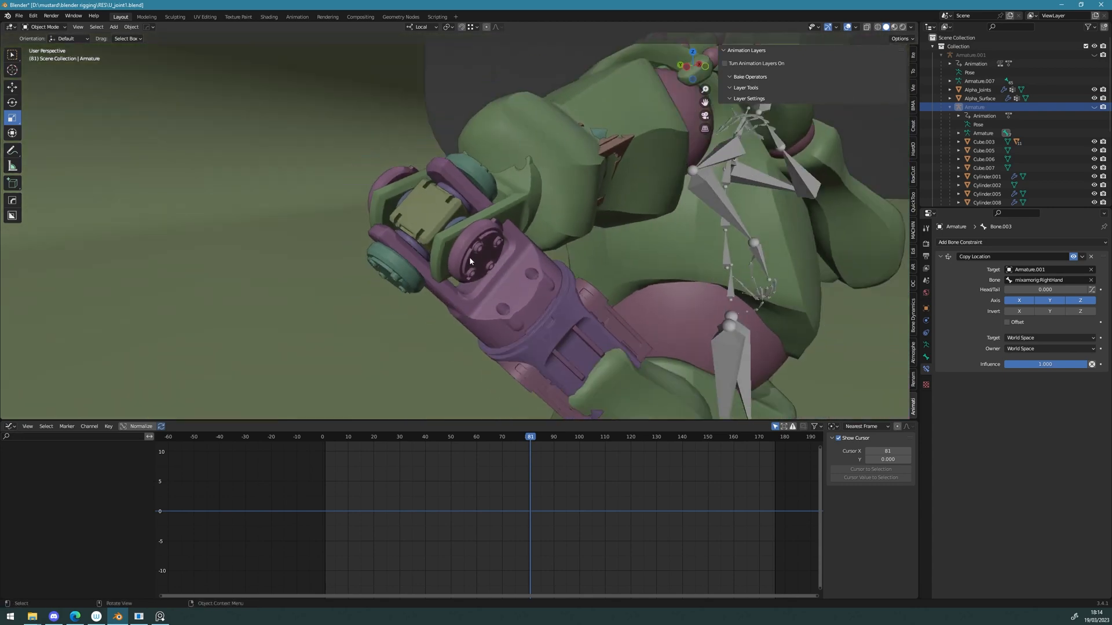
{"action": "middle_click_drag", "start_coordinate": [522, 258], "coordinate": [487, 322]}
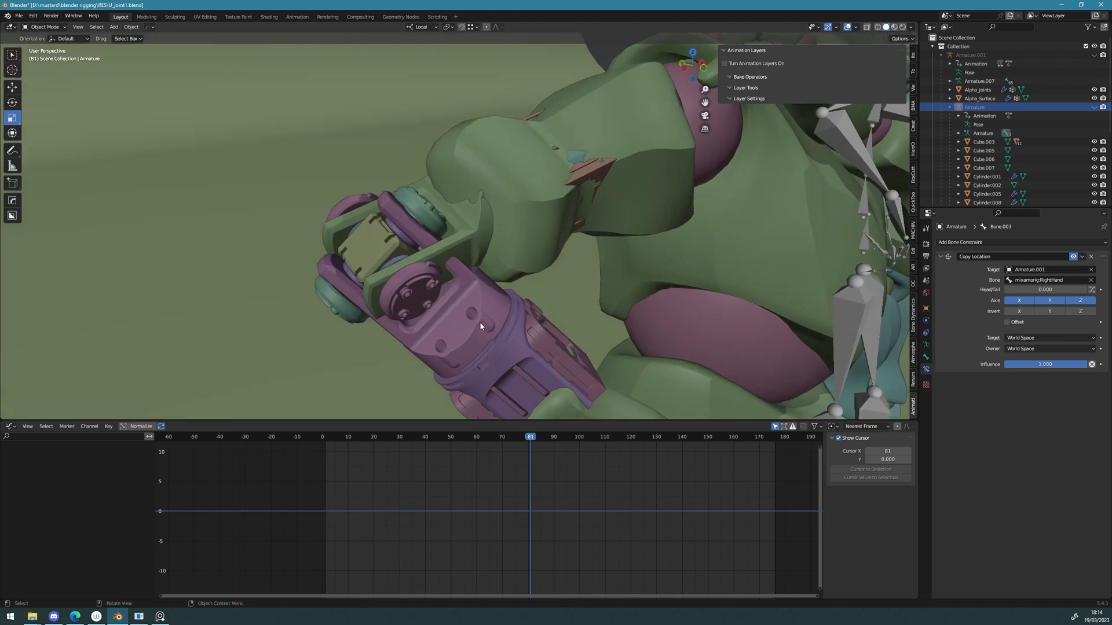
Step: Unhide the universal joint's armature, enter Pose Mode, and select the bone named Bone below Bone.004
{"action": "left_click", "coordinate": [487, 322]}
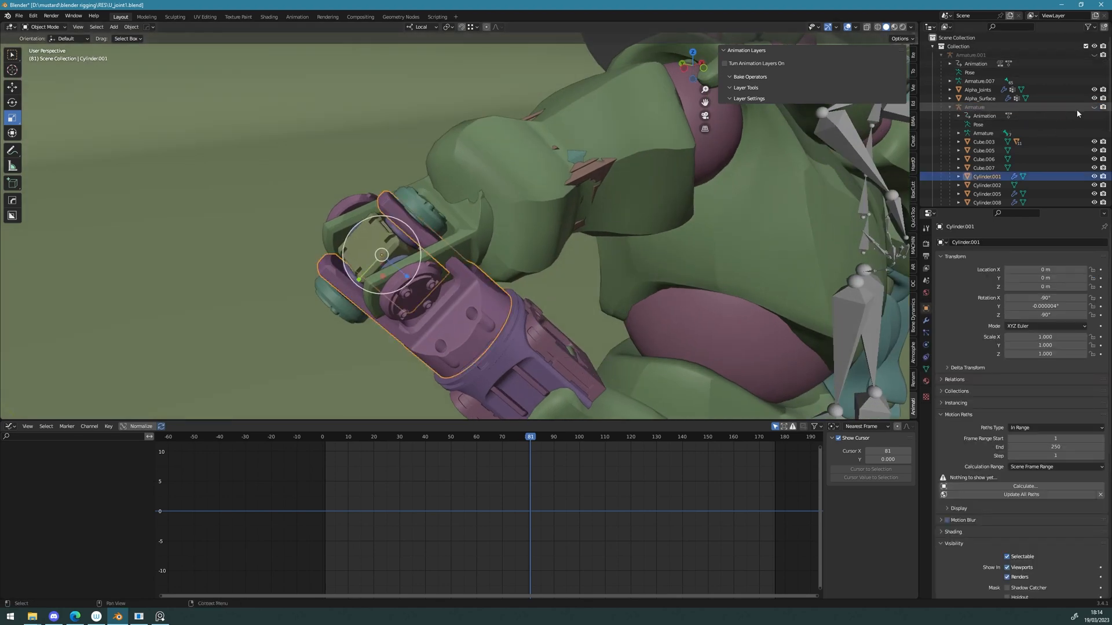
{"action": "left_click", "coordinate": [1093, 107]}
{"action": "left_click", "coordinate": [475, 217]}
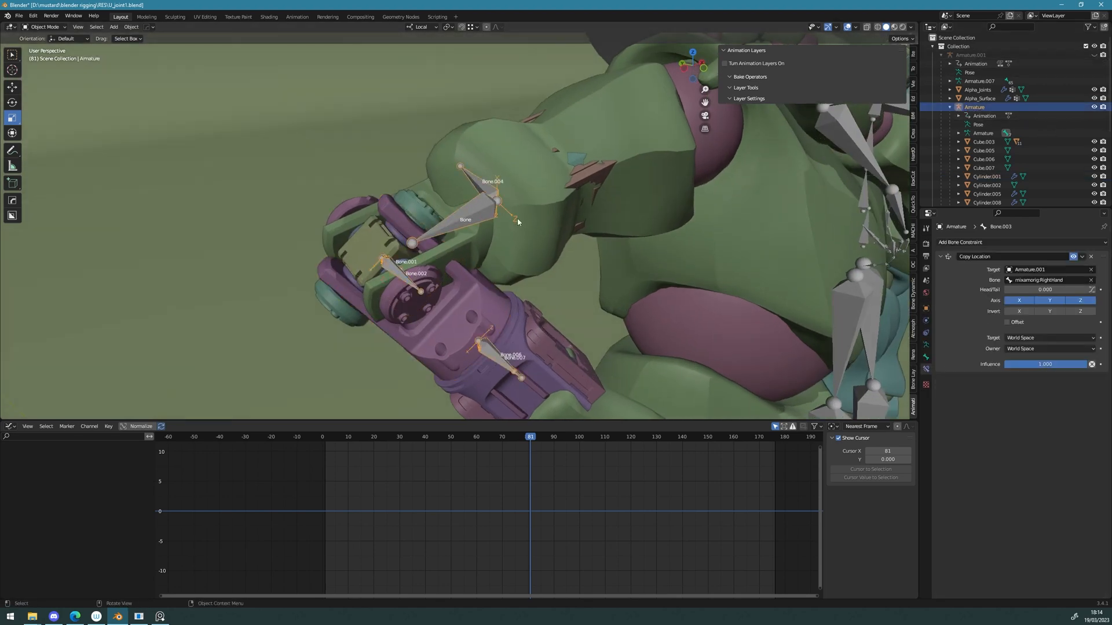
{"action": "key", "text": "ctrl+Tab"}
{"action": "left_click", "coordinate": [552, 201]}
{"action": "left_click", "coordinate": [479, 224]}
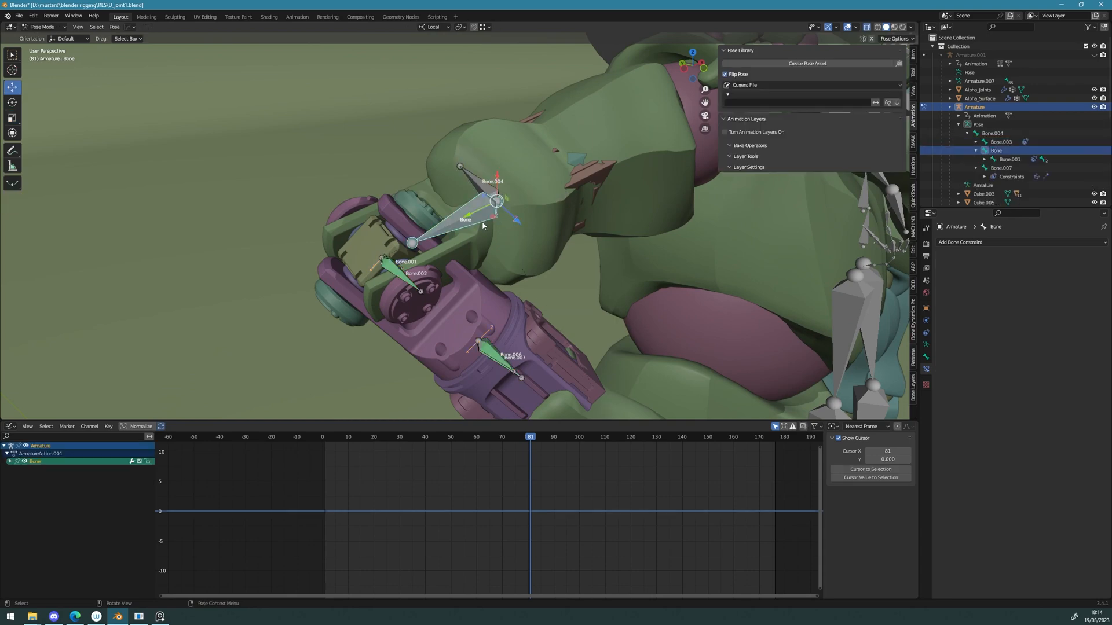
Step: Rotate the selected upper joint bone slightly with the Rotate tool to adjust the universal joint's orientation
{"action": "key", "text": "shift+space"}
{"action": "key", "text": "r"}
{"action": "left_click_drag", "start_coordinate": [503, 186], "coordinate": [488, 168]}
{"action": "middle_click_drag", "start_coordinate": [489, 167], "coordinate": [540, 294]}
Step: Scrub the animation to frame 113 and examine the universal joint and right arm from several angles
{"action": "scroll", "coordinate": [463, 262], "scroll_direction": "down", "scroll_amount": 3}
{"action": "scroll", "coordinate": [536, 391], "scroll_direction": "down", "scroll_amount": 4}
{"action": "left_click_drag", "start_coordinate": [531, 439], "coordinate": [613, 454]}
{"action": "scroll", "coordinate": [629, 269], "scroll_direction": "down", "scroll_amount": 5}
{"action": "left_click_drag", "start_coordinate": [628, 268], "coordinate": [562, 251], "text": "alt"}
{"action": "scroll", "coordinate": [431, 215], "scroll_direction": "up", "scroll_amount": 3}
{"action": "scroll", "coordinate": [430, 214], "scroll_direction": "up", "scroll_amount": 4}
{"action": "left_click_drag", "start_coordinate": [430, 214], "coordinate": [435, 272], "text": "alt"}
{"action": "scroll", "coordinate": [416, 312], "scroll_direction": "down", "scroll_amount": 2}
{"action": "left_click_drag", "start_coordinate": [405, 348], "coordinate": [408, 328], "text": "alt+shift"}
{"action": "left_click_drag", "start_coordinate": [530, 261], "coordinate": [502, 287], "text": "alt"}
{"action": "left_click_drag", "start_coordinate": [465, 151], "coordinate": [450, 268], "text": "alt+shift"}
{"action": "middle_click_drag", "start_coordinate": [418, 325], "coordinate": [451, 342]}
{"action": "middle_click_drag", "start_coordinate": [455, 350], "coordinate": [424, 270], "text": "shift"}
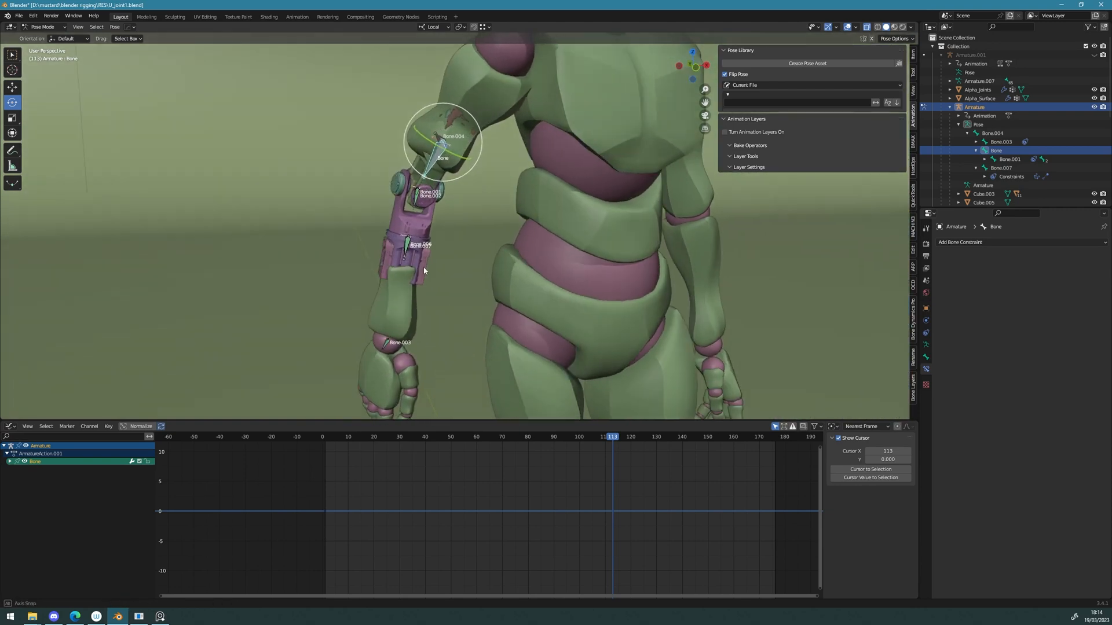
{"action": "middle_click_drag", "start_coordinate": [521, 218], "coordinate": [494, 289], "text": "shift"}
Step: Return to Object Mode, then open the mannequin's Alpha_Surface mesh in face-select Edit Mode with X-ray on
{"action": "left_click", "coordinate": [453, 171]}
{"action": "key", "text": "ctrl+Tab"}
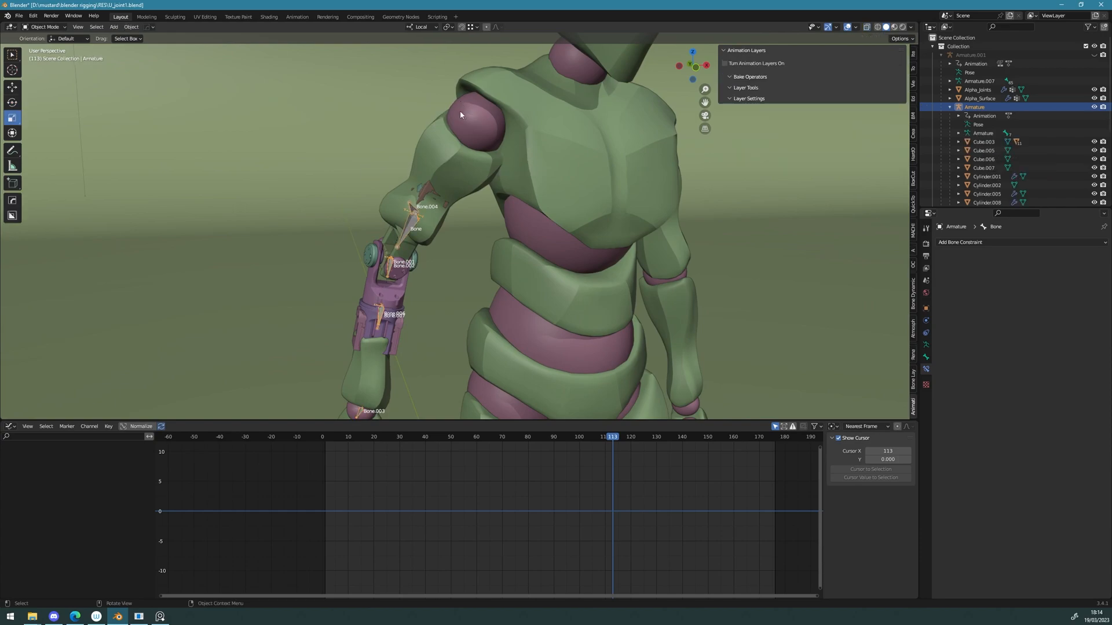
{"action": "left_click", "coordinate": [461, 162]}
{"action": "key", "text": "Tab"}
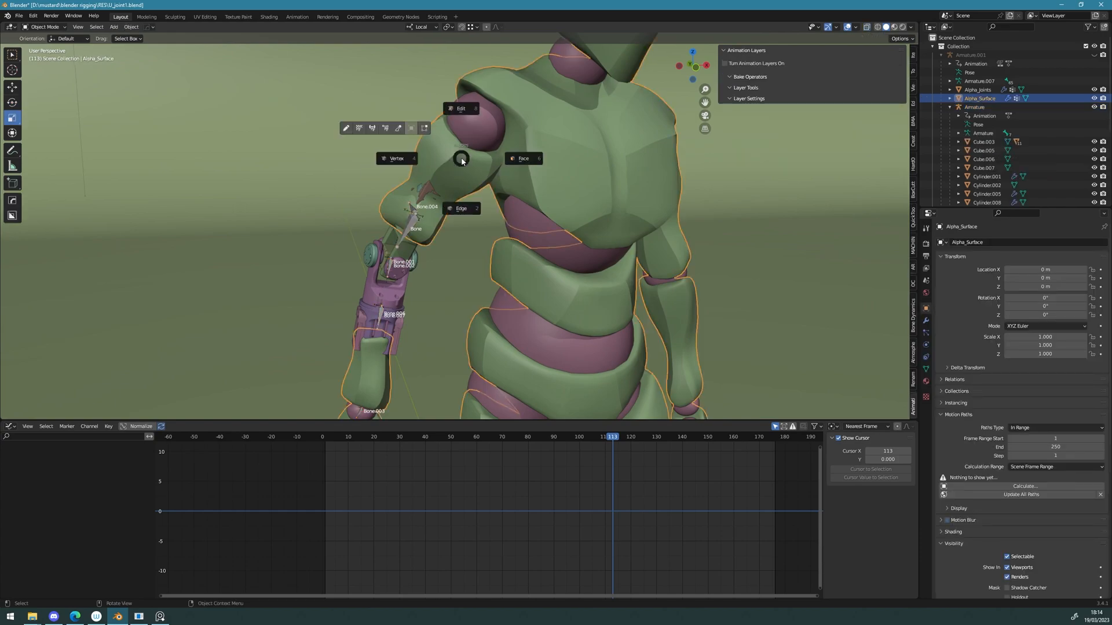
{"action": "left_click", "coordinate": [510, 160]}
{"action": "key", "text": "alt+z"}
Step: Select a face loop running lengthwise along the mannequin's right upper arm
{"action": "middle_click_drag", "start_coordinate": [405, 133], "coordinate": [479, 238], "text": "shift"}
{"action": "scroll", "coordinate": [463, 232], "scroll_direction": "up", "scroll_amount": 4}
{"action": "middle_click_drag", "start_coordinate": [476, 154], "coordinate": [478, 172]}
{"action": "left_click", "coordinate": [489, 166]}
{"action": "left_click", "coordinate": [496, 158]}
{"action": "left_click", "coordinate": [497, 149], "text": "alt"}
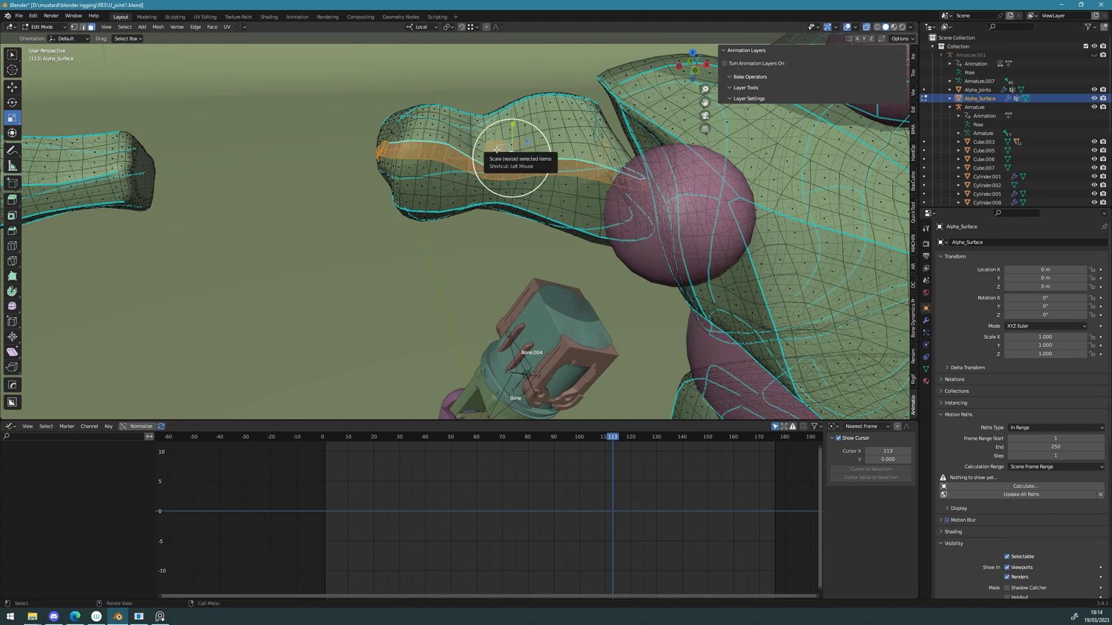
Step: Select the face ring around the middle of the mannequin's right upper arm and scale it with proportional editing enabled
{"action": "left_click", "coordinate": [495, 145]}
{"action": "key", "text": "alt+z"}
{"action": "left_click", "coordinate": [495, 139], "text": "alt"}
{"action": "middle_click_drag", "start_coordinate": [495, 139], "coordinate": [487, 25]}
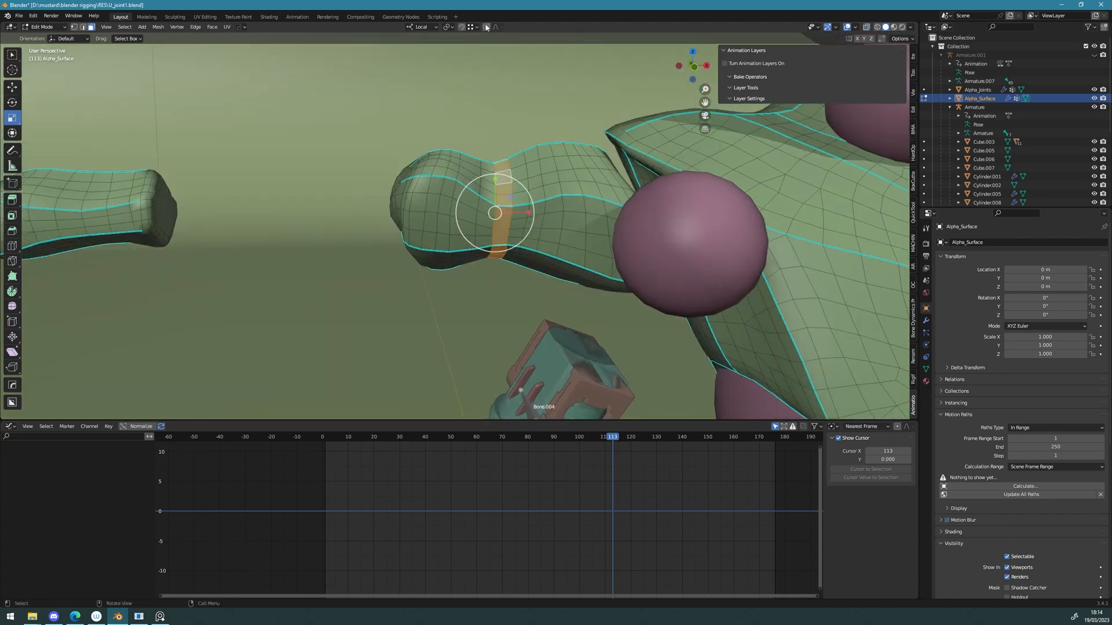
{"action": "middle_click_drag", "start_coordinate": [443, 173], "coordinate": [462, 176]}
{"action": "left_click_drag", "start_coordinate": [465, 193], "coordinate": [473, 188]}
{"action": "scroll", "coordinate": [468, 193], "scroll_direction": "up", "scroll_amount": 14}
Step: Select all geometry at the elbow end of the right upper arm with X-ray on and move it along the arm with proportional falloff
{"action": "middle_click_drag", "start_coordinate": [474, 188], "coordinate": [416, 186]}
{"action": "key", "text": "alt+z"}
{"action": "left_click_drag", "start_coordinate": [346, 147], "coordinate": [441, 315]}
{"action": "key", "text": "g"}
{"action": "scroll", "coordinate": [454, 217], "scroll_direction": "down", "scroll_amount": 5}
{"action": "scroll", "coordinate": [456, 217], "scroll_direction": "down", "scroll_amount": 6}
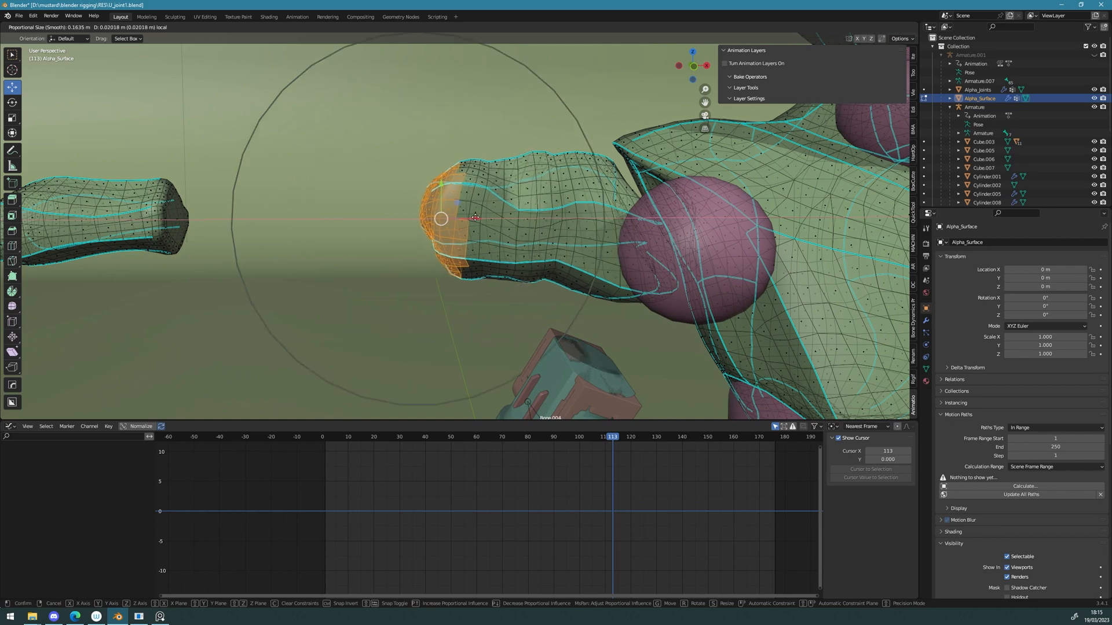
{"action": "left_click", "coordinate": [513, 191]}
Step: Switch to edge selection and select an edge loop encircling the middle of the upper arm
{"action": "left_click_drag", "start_coordinate": [513, 192], "coordinate": [526, 200], "text": "alt"}
{"action": "key", "text": "Tab"}
{"action": "left_click", "coordinate": [516, 212]}
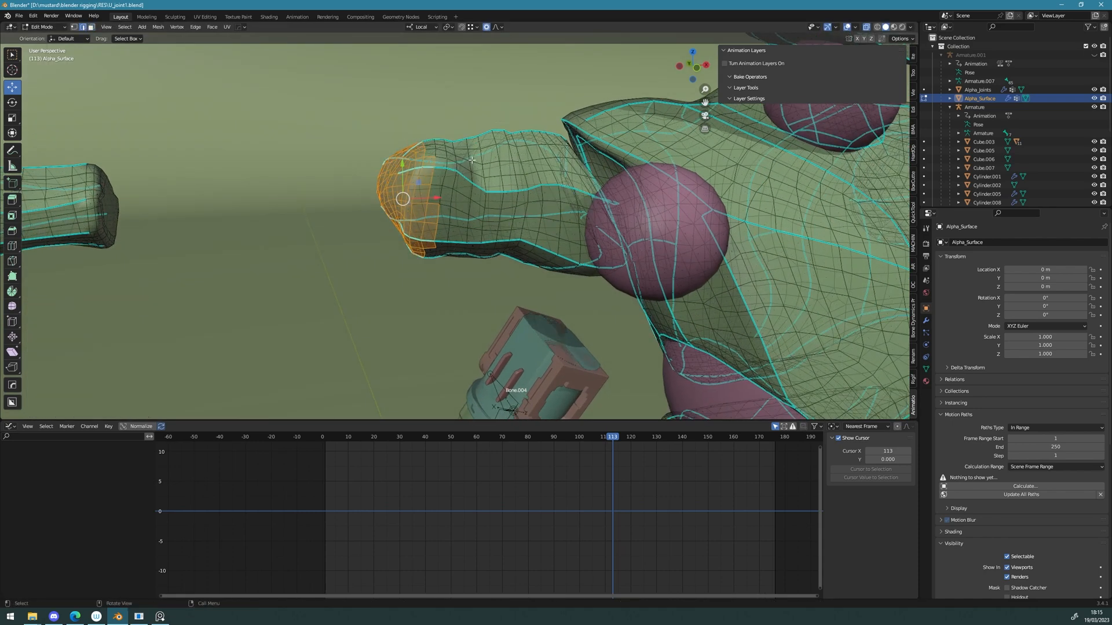
{"action": "double_click", "coordinate": [480, 162]}
{"action": "double_click", "coordinate": [471, 155]}
{"action": "key", "text": "x"}
{"action": "key", "text": "Escape"}
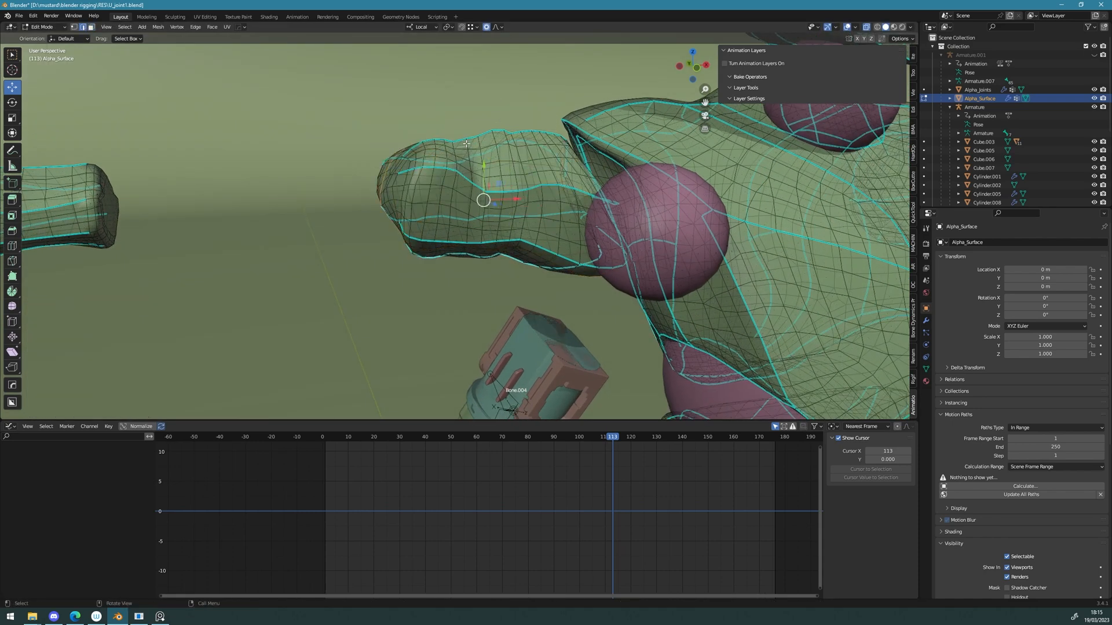
{"action": "scroll", "coordinate": [471, 142], "scroll_direction": "up", "scroll_amount": 4}
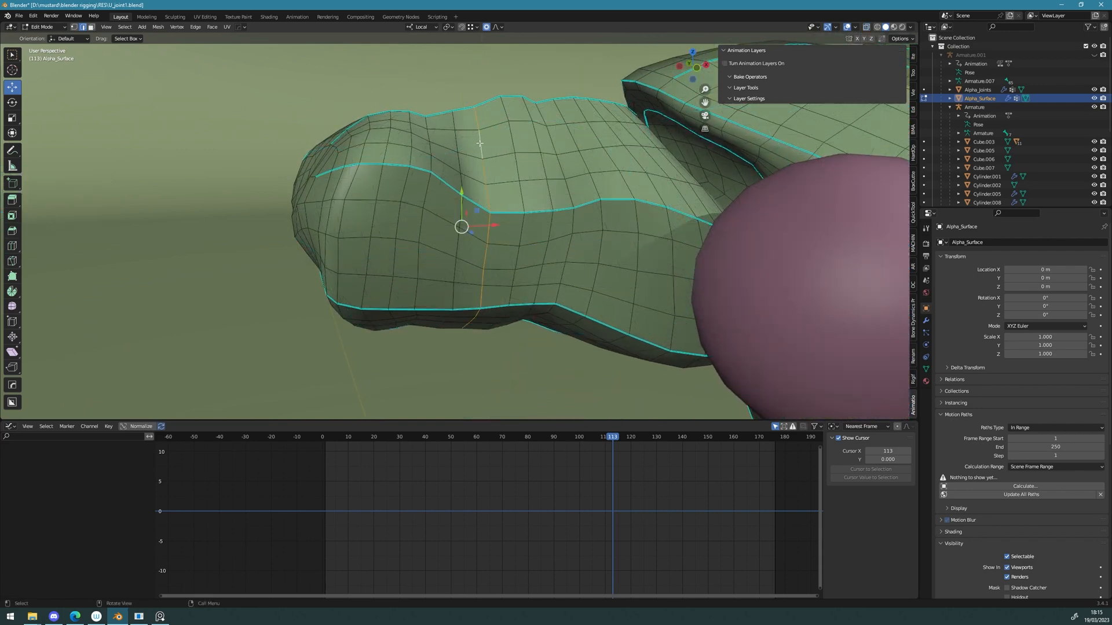
Step: Dissolve several edge loops around the middle of the upper arm to thin out the mesh
{"action": "double_click", "coordinate": [453, 140]}
{"action": "key", "text": "x"}
{"action": "double_click", "coordinate": [509, 138]}
{"action": "key", "text": "x"}
{"action": "double_click", "coordinate": [539, 135]}
{"action": "key", "text": "x"}
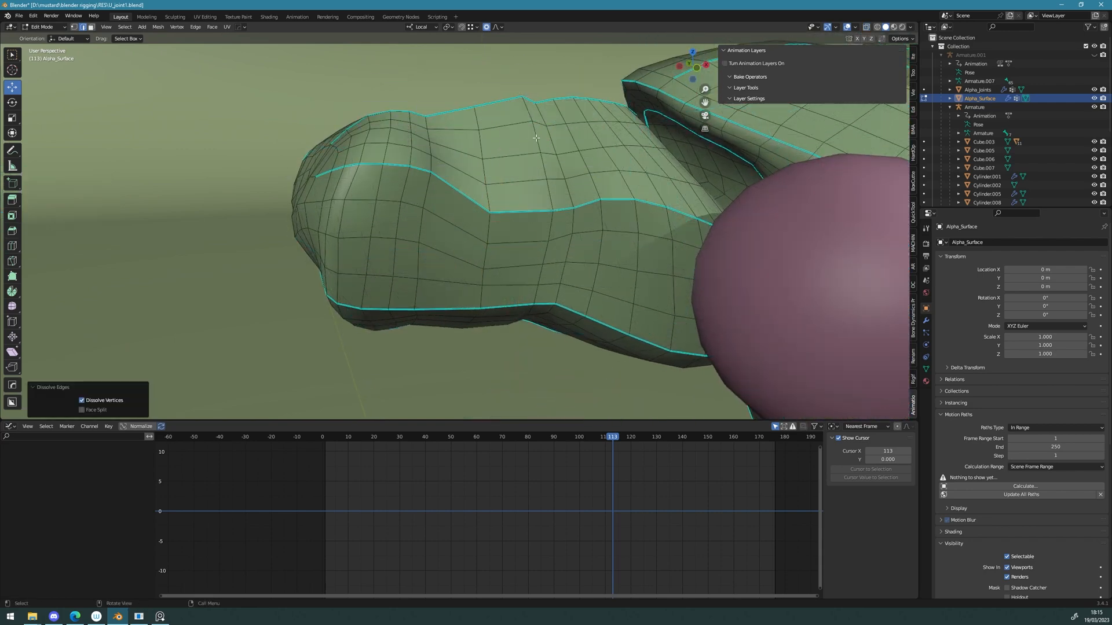
Step: Dissolve another mid-arm edge loop and slide the neighbouring loop toward the elbow end
{"action": "double_click", "coordinate": [483, 146]}
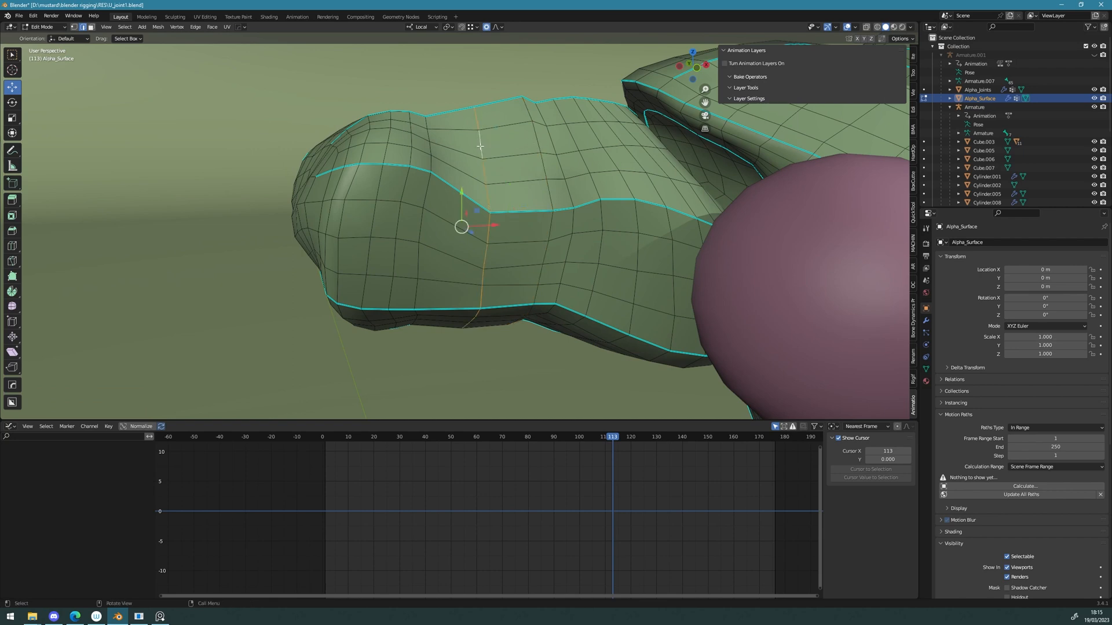
{"action": "key", "text": "x"}
{"action": "double_click", "coordinate": [536, 138]}
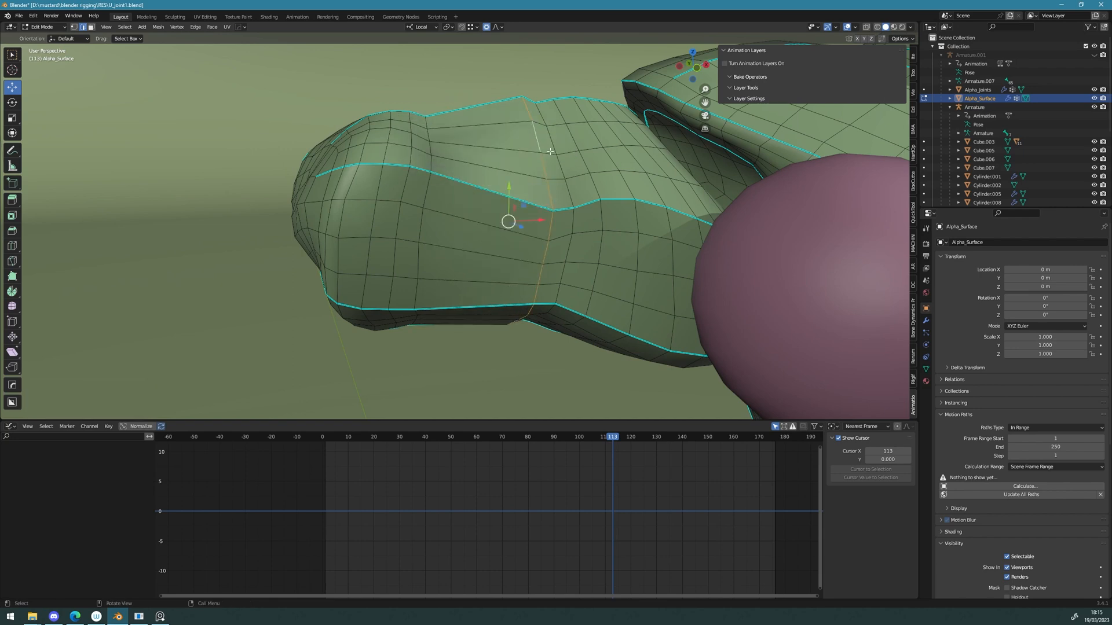
{"action": "key", "text": "shift+v"}
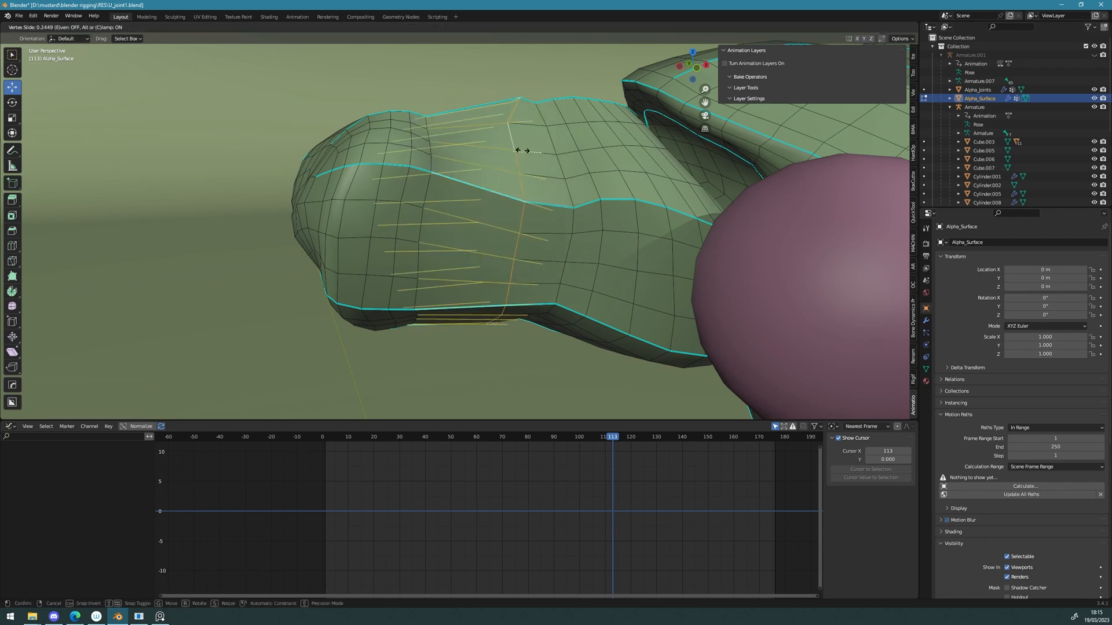
{"action": "left_click", "coordinate": [505, 150]}
Step: Slide the misaligned vertex on the upper arm's seam along its edge to even out the loop
{"action": "middle_click_drag", "start_coordinate": [505, 151], "coordinate": [523, 264]}
{"action": "scroll", "coordinate": [523, 264], "scroll_direction": "up", "scroll_amount": 5}
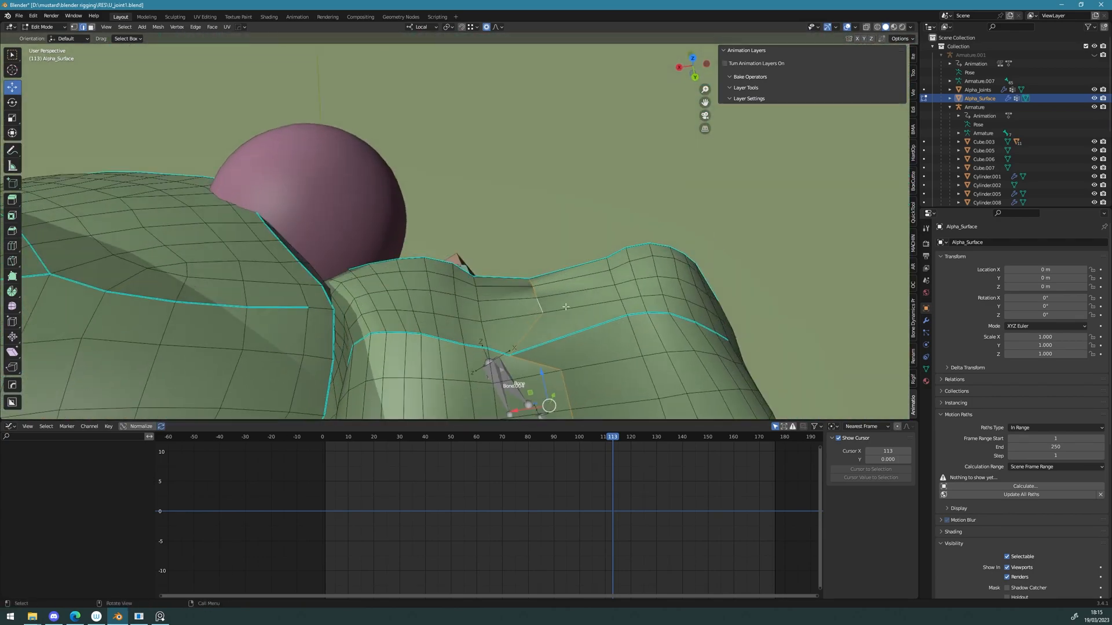
{"action": "key", "text": "shift+v"}
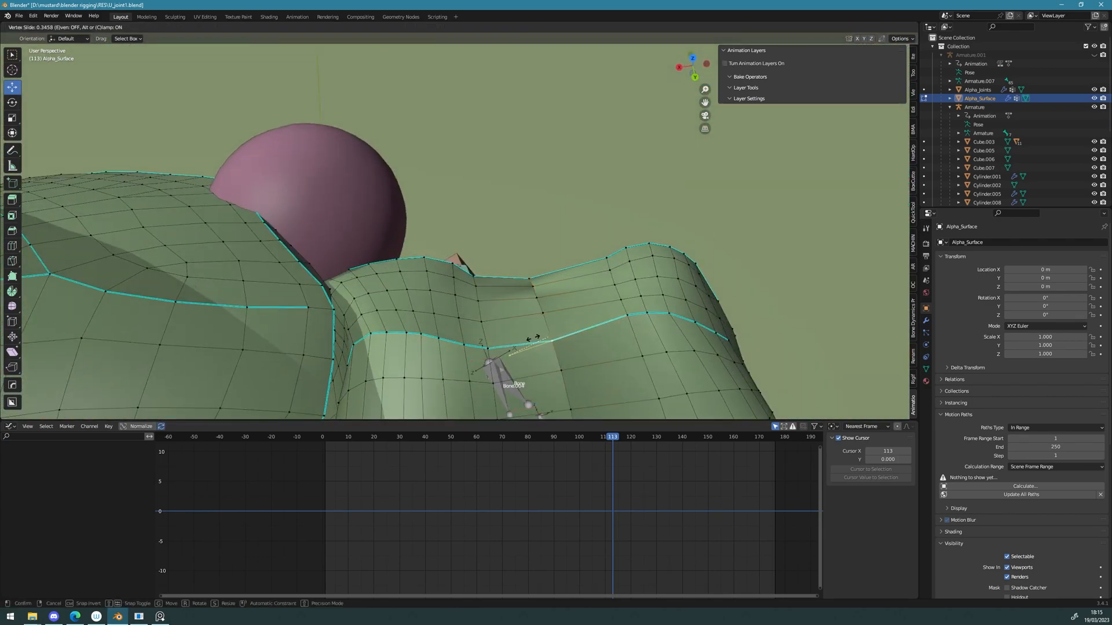
{"action": "left_click", "coordinate": [535, 337]}
Step: Reselect the whole edge loop around the upper arm and slide it further toward the elbow end
{"action": "scroll", "coordinate": [535, 337], "scroll_direction": "down", "scroll_amount": 4}
{"action": "key", "text": "Tab"}
{"action": "middle_click_drag", "start_coordinate": [533, 335], "coordinate": [479, 220]}
{"action": "left_click", "coordinate": [511, 249]}
{"action": "left_click", "coordinate": [512, 209], "text": "alt"}
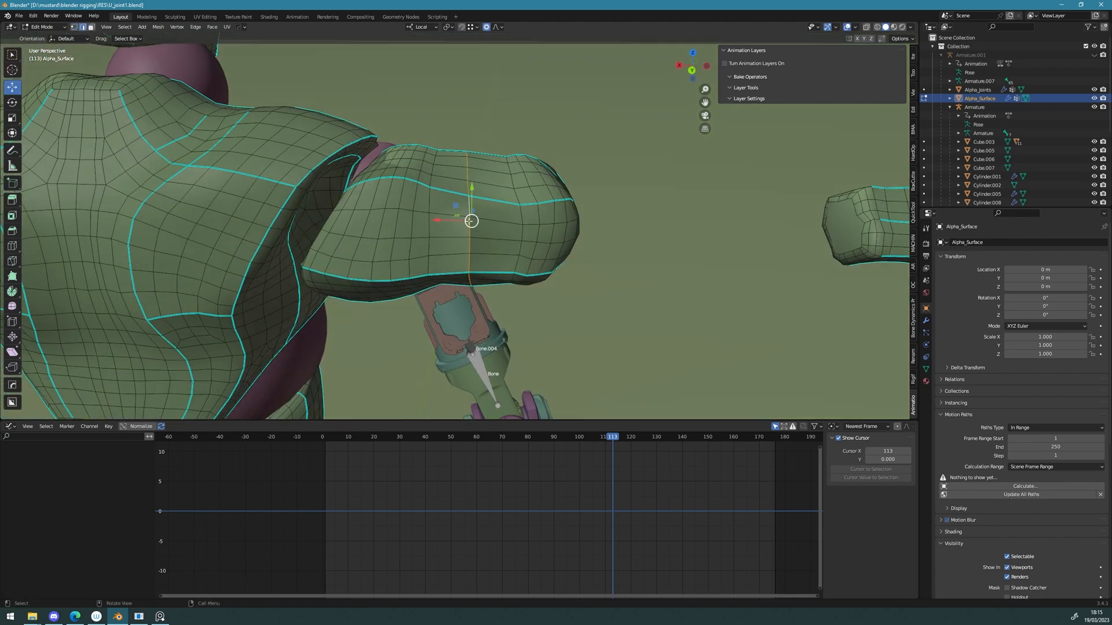
{"action": "key", "text": "shift+v"}
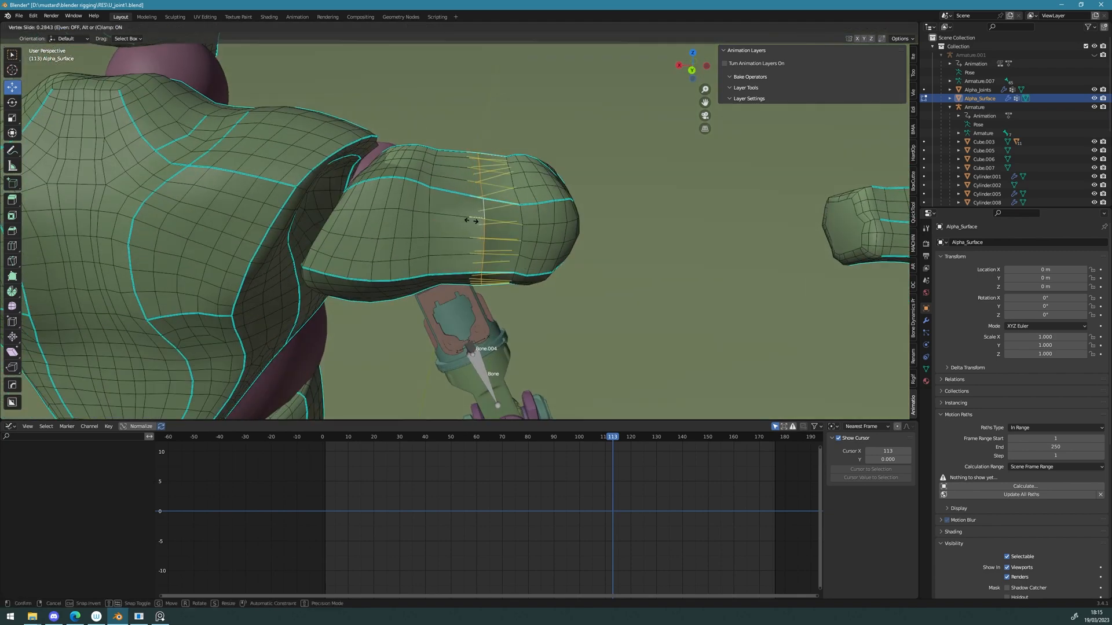
{"action": "left_click", "coordinate": [471, 219]}
Step: Turn off proportional editing and scale the upper arm's edge loop down to about 0.885
{"action": "middle_click_drag", "start_coordinate": [507, 226], "coordinate": [338, 231]}
{"action": "scroll", "coordinate": [374, 194], "scroll_direction": "up", "scroll_amount": 4}
{"action": "middle_click_drag", "start_coordinate": [347, 92], "coordinate": [402, 196], "text": "shift"}
{"action": "left_click_drag", "start_coordinate": [403, 196], "coordinate": [410, 191]}
{"action": "key", "text": "ctrl+z"}
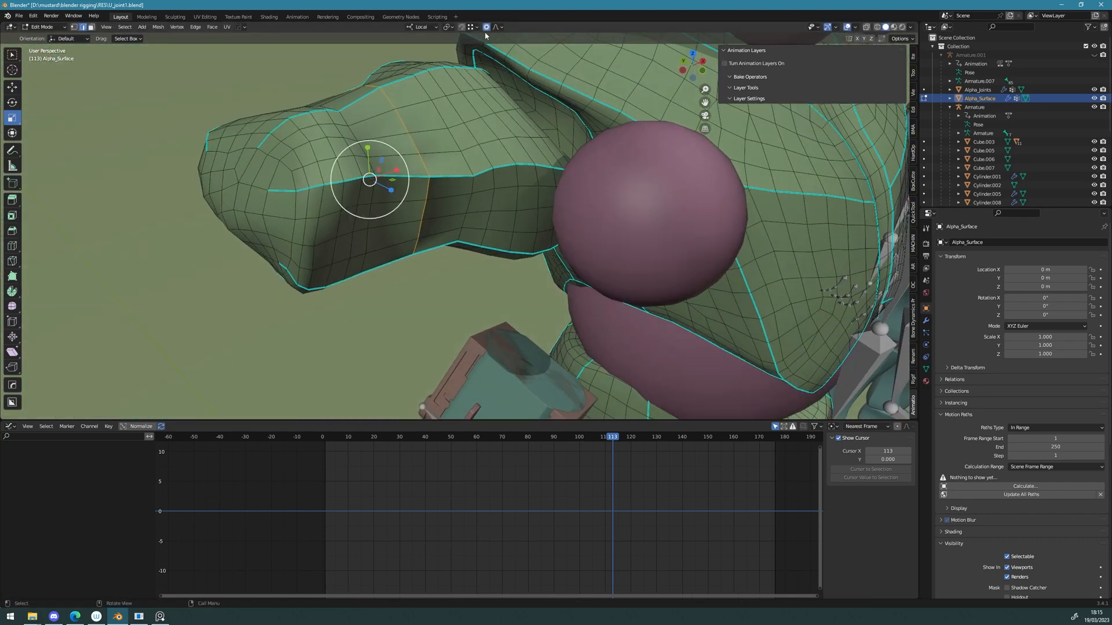
{"action": "left_click_drag", "start_coordinate": [411, 187], "coordinate": [403, 185]}
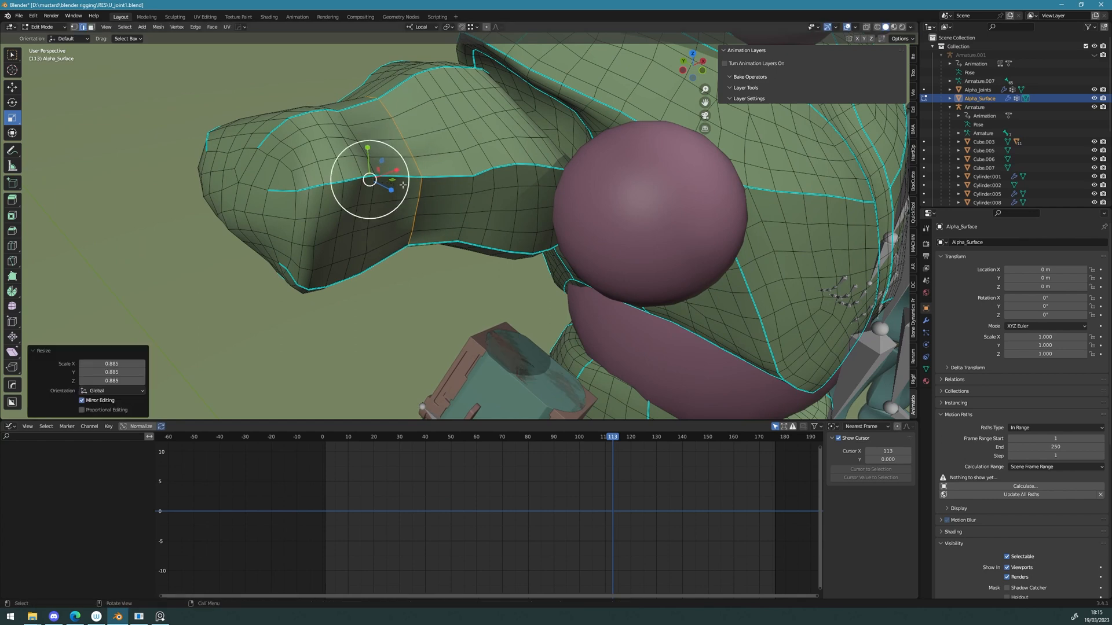
Step: Try to bevel the scaled edge loop around the upper arm and undo the attempts
{"action": "key", "text": "ctrl+b"}
{"action": "left_click", "coordinate": [422, 190]}
{"action": "key", "text": "ctrl+z"}
{"action": "key", "text": "ctrl+b"}
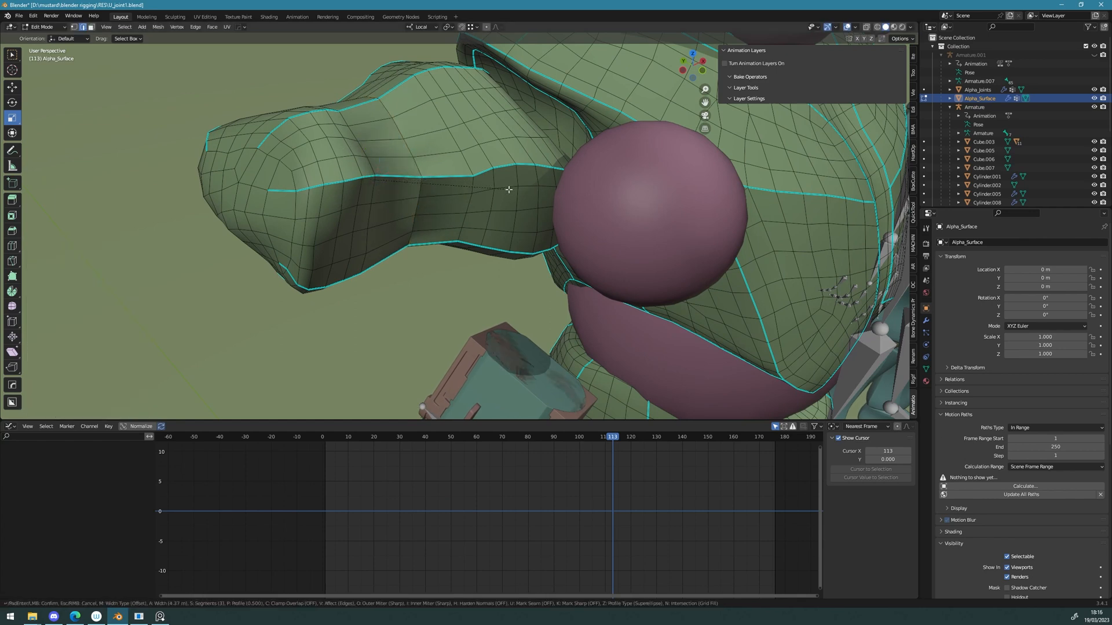
{"action": "left_click", "coordinate": [648, 199]}
{"action": "middle_click_drag", "start_coordinate": [472, 194], "coordinate": [341, 145]}
{"action": "key", "text": "ctrl+z"}
Step: Select the upper arm's vertices with X-ray on and merge them by distance
{"action": "key", "text": "Tab"}
{"action": "left_click", "coordinate": [382, 148]}
{"action": "key", "text": "alt+z"}
{"action": "left_click_drag", "start_coordinate": [259, 79], "coordinate": [549, 300]}
{"action": "key", "text": "m"}
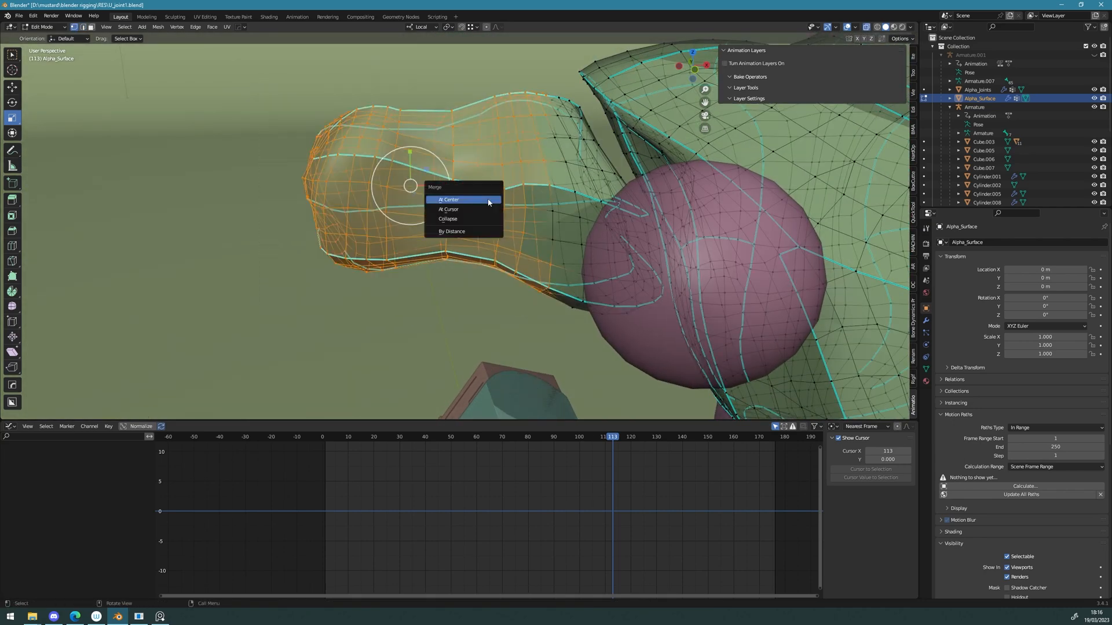
{"action": "left_click", "coordinate": [479, 232]}
Step: Reselect the narrow mid-arm edge loop, try beveling it with three segments, and undo the bevel
{"action": "left_click", "coordinate": [443, 258]}
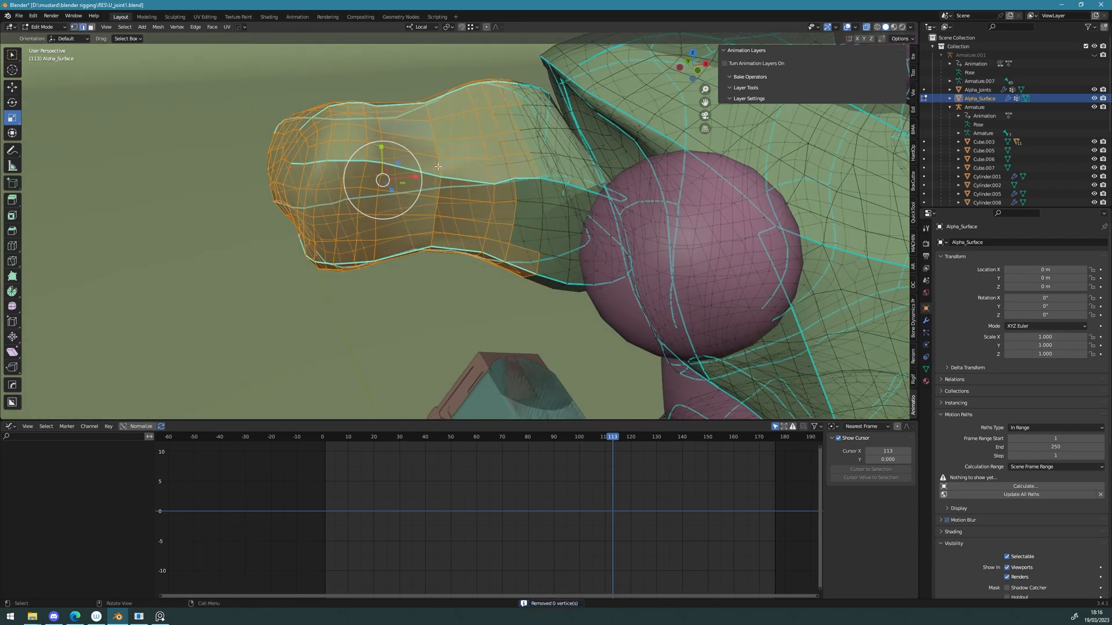
{"action": "left_click", "coordinate": [437, 167], "text": "alt"}
{"action": "middle_click_drag", "start_coordinate": [436, 143], "coordinate": [439, 174]}
{"action": "key", "text": "ctrl+b"}
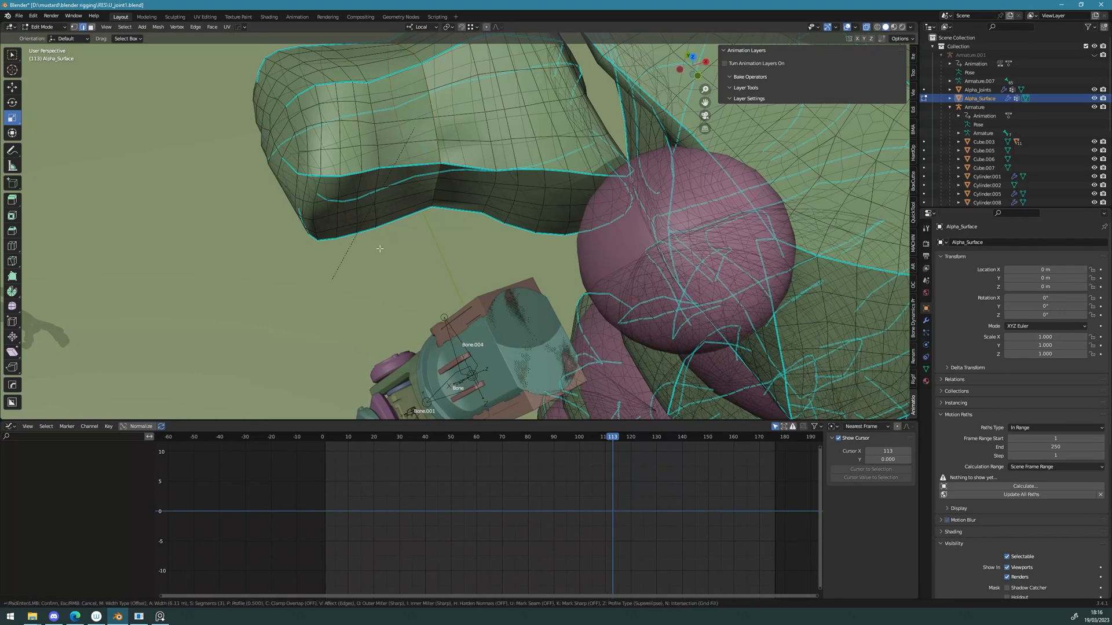
{"action": "left_click", "coordinate": [429, 125]}
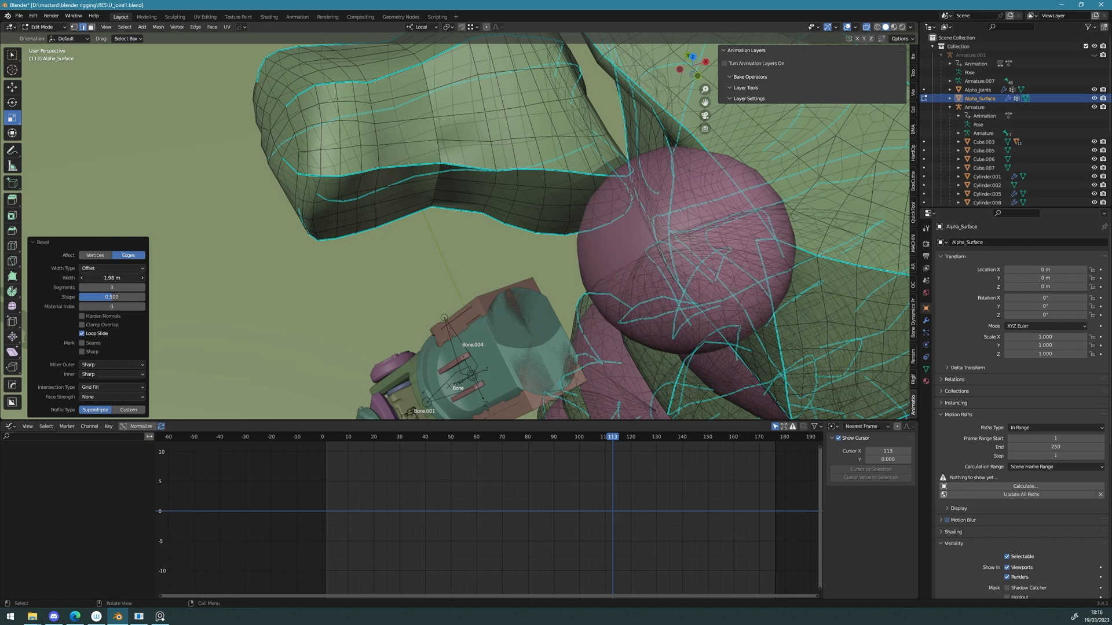
{"action": "key", "text": "ctrl+z"}
Step: Try to dissolve the edges of the loop around the upper arm's narrow middle
{"action": "middle_click_drag", "start_coordinate": [381, 223], "coordinate": [423, 203]}
{"action": "key", "text": "Tab"}
{"action": "key", "text": "Escape"}
{"action": "key", "text": "x"}
{"action": "left_click", "coordinate": [437, 249]}
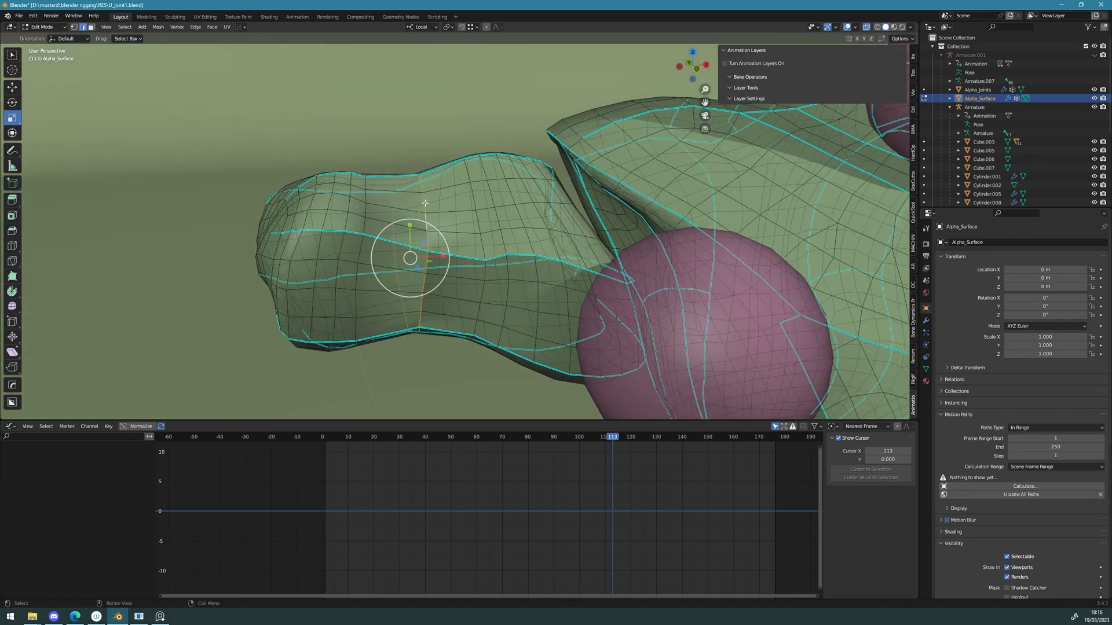
{"action": "key", "text": "x"}
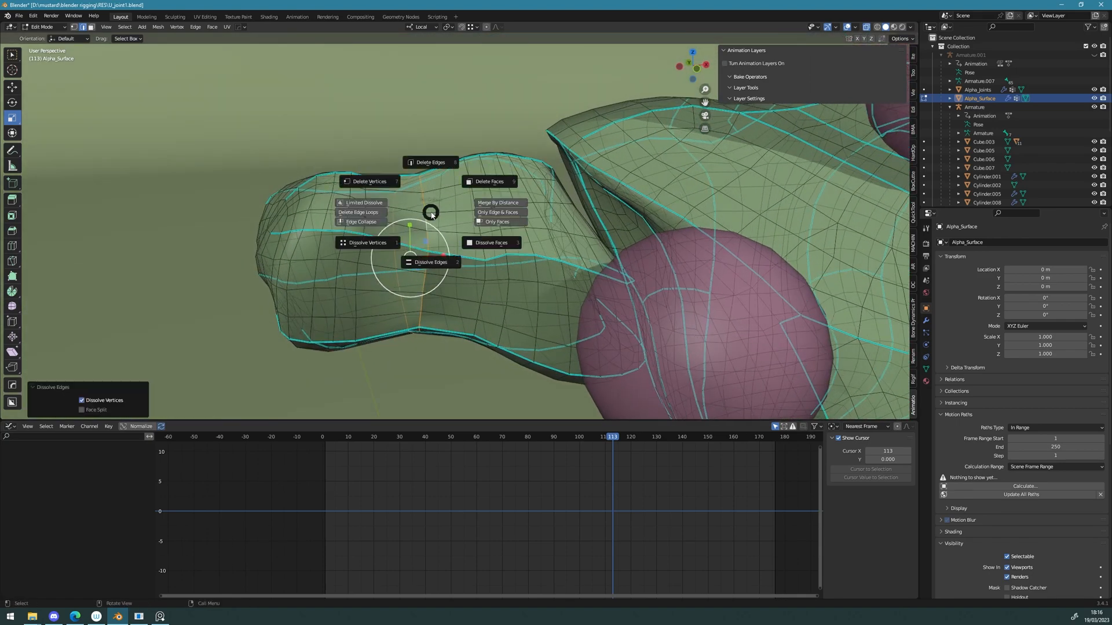
{"action": "left_click", "coordinate": [436, 255]}
Step: Check the arm on the whole mannequin in Object Mode, and reopen the mesh in Edit Mode with face selection
{"action": "middle_click_drag", "start_coordinate": [435, 255], "coordinate": [484, 168]}
{"action": "key", "text": "Tab"}
{"action": "left_click", "coordinate": [413, 147]}
{"action": "scroll", "coordinate": [429, 168], "scroll_direction": "down", "scroll_amount": 8}
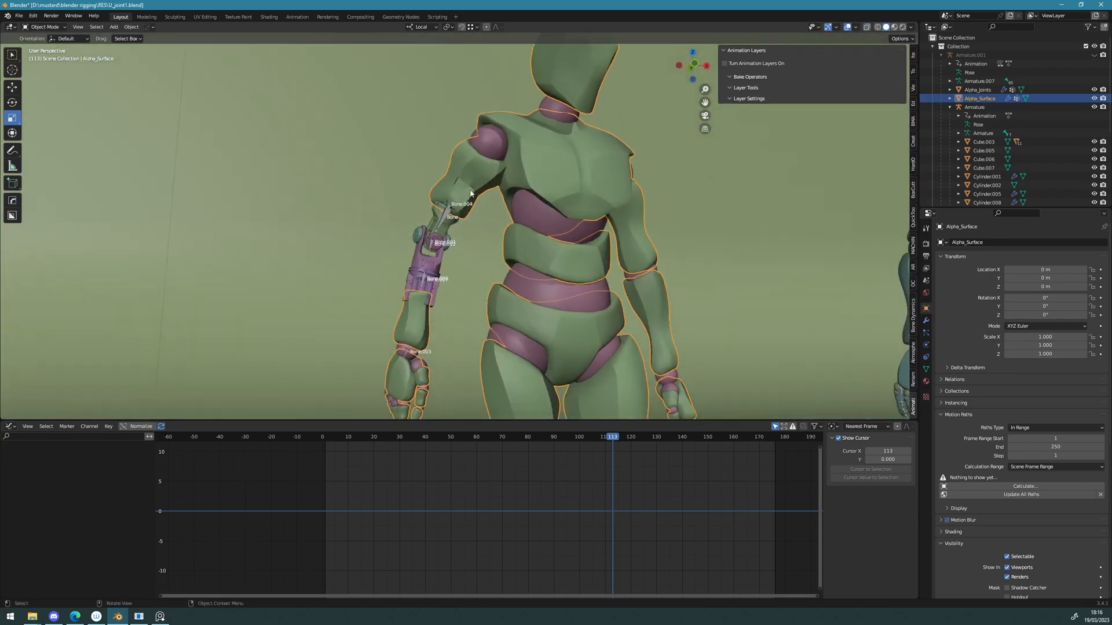
{"action": "scroll", "coordinate": [475, 155], "scroll_direction": "up", "scroll_amount": 3}
{"action": "key", "text": "Tab"}
{"action": "left_click", "coordinate": [482, 116]}
{"action": "scroll", "coordinate": [423, 214], "scroll_direction": "up", "scroll_amount": 6}
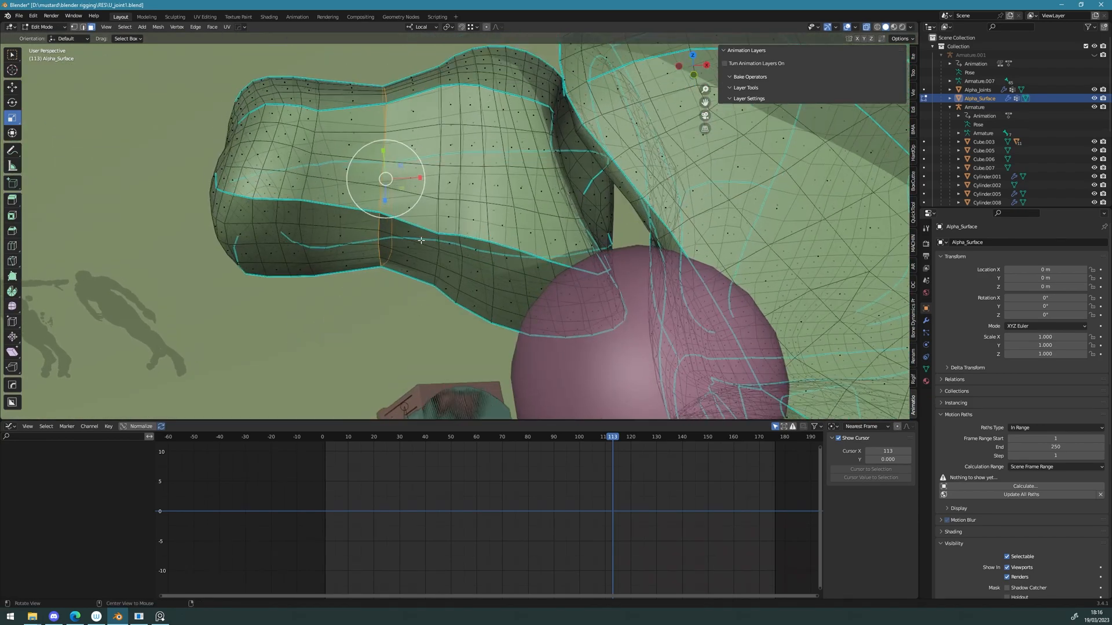
Step: Try dissolving the selected mid-arm geometry, and undo the recent dissolve, merge, scale and slide edits on the upper arm
{"action": "key", "text": "x"}
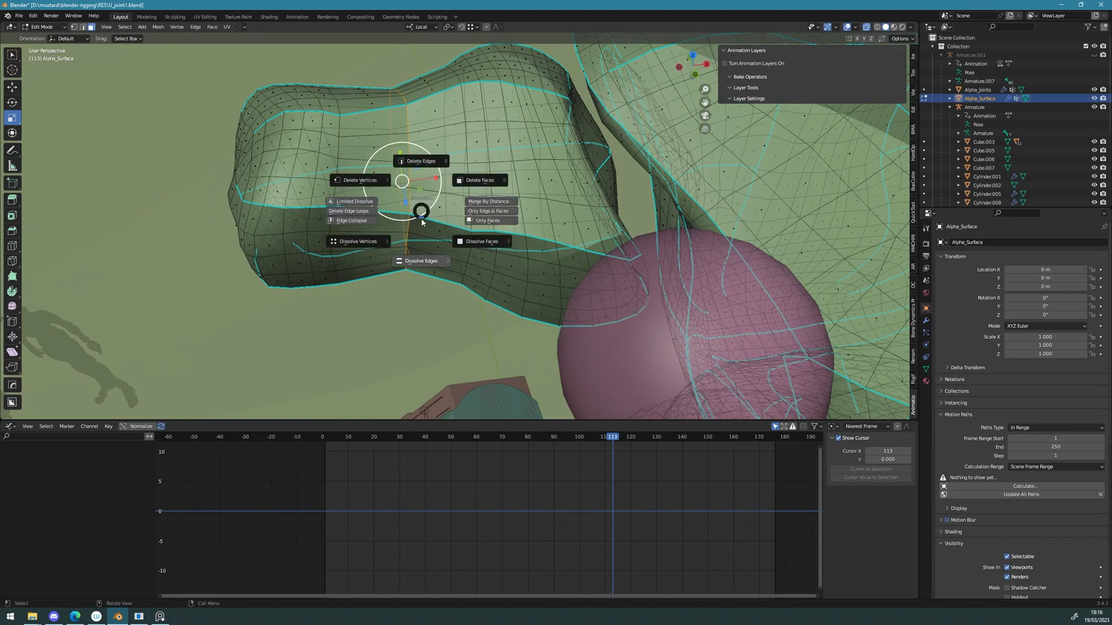
{"action": "left_click", "coordinate": [433, 236]}
{"action": "key", "text": "ctrl+z"}
{"action": "key", "text": "ctrl+z"}
{"action": "key", "text": "ctrl+z"}
{"action": "key", "text": "ctrl+z"}
{"action": "key", "text": "ctrl+z"}
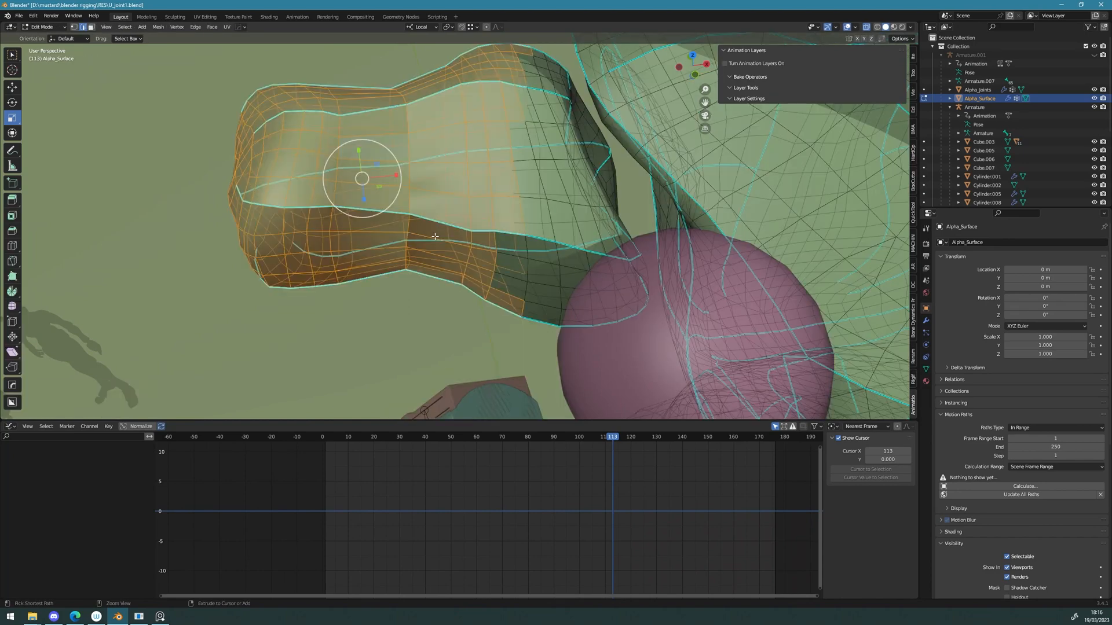
{"action": "key", "text": "ctrl+z"}
{"action": "key", "text": "ctrl+z"}
{"action": "key", "text": "ctrl+z"}
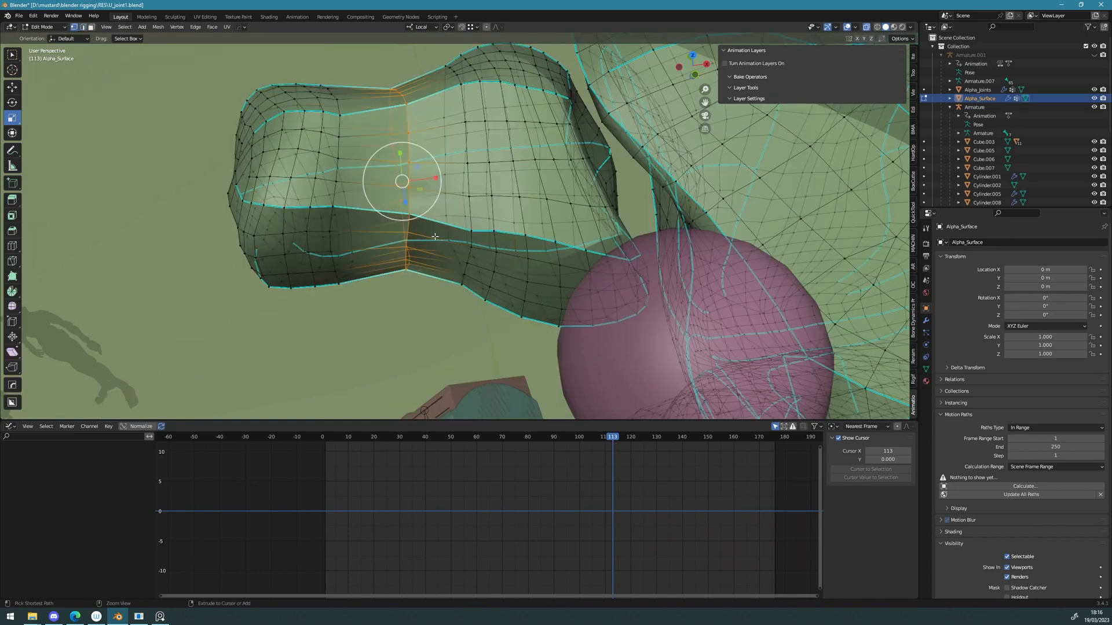
{"action": "key", "text": "ctrl+z"}
{"action": "key", "text": "ctrl+z"}
{"action": "key", "text": "ctrl+z"}
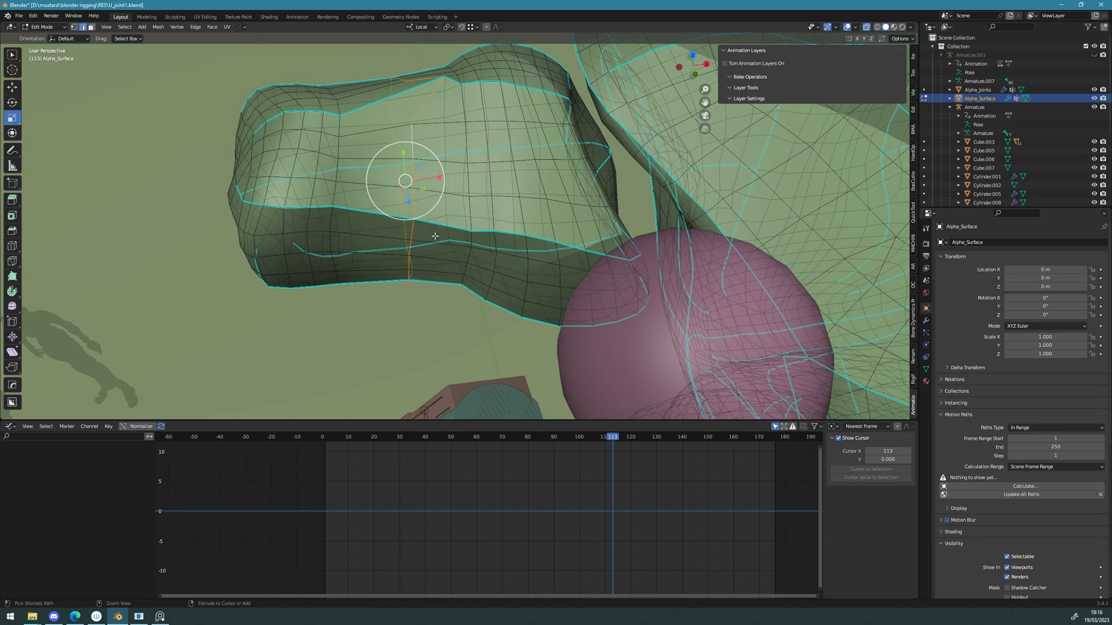
Step: Dissolve the two remaining edge loops in the middle of the upper arm
{"action": "key", "text": "x"}
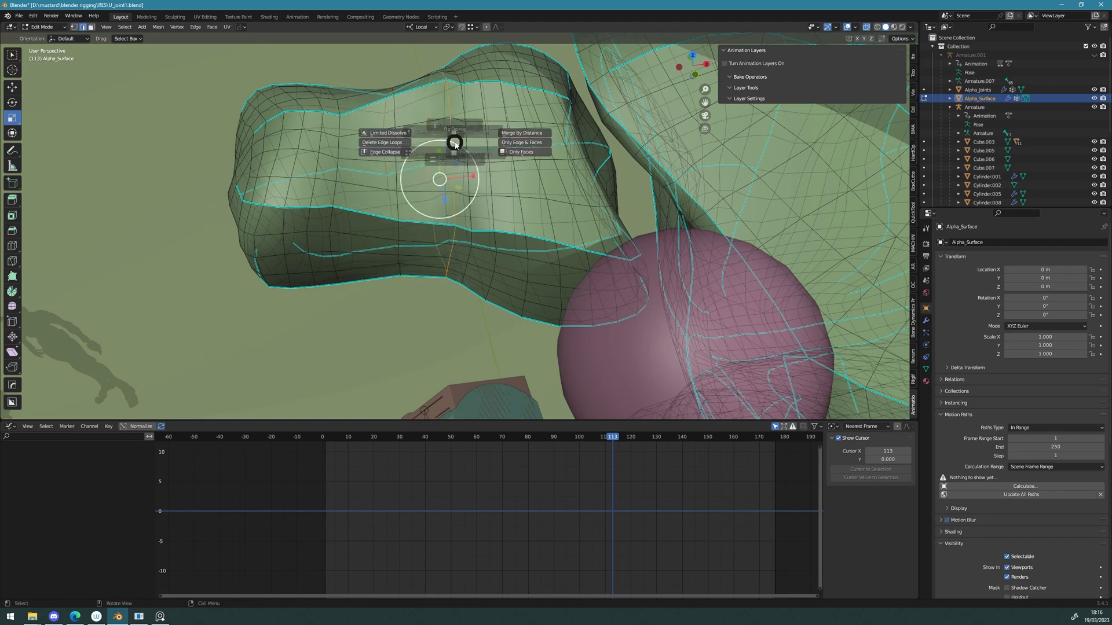
{"action": "left_click", "coordinate": [452, 240]}
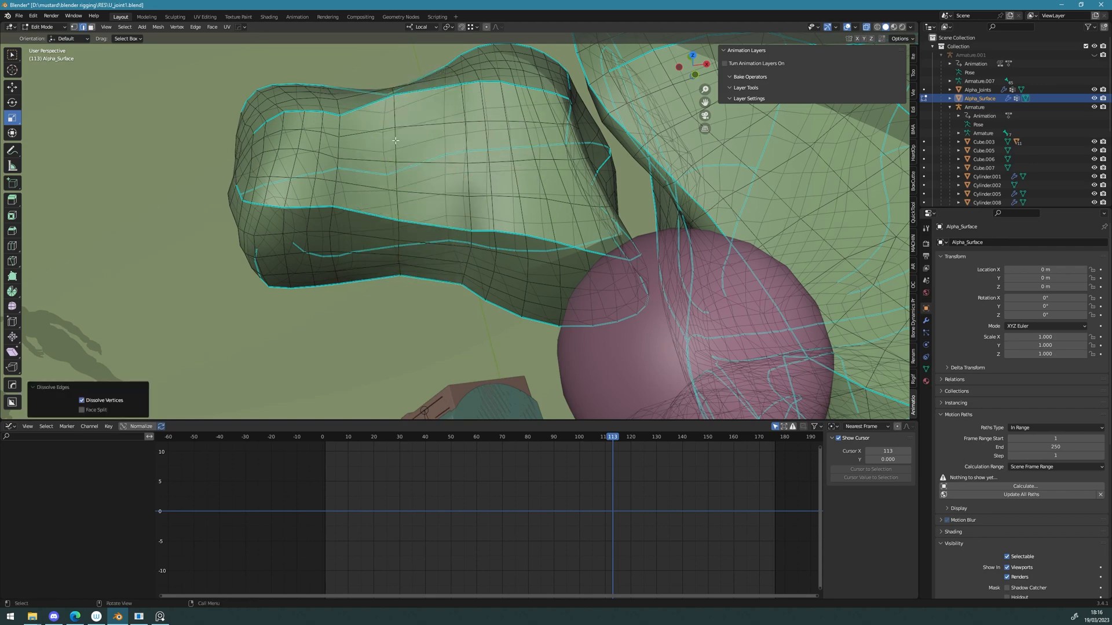
{"action": "left_click", "coordinate": [396, 141], "text": "alt"}
{"action": "key", "text": "x"}
{"action": "left_click", "coordinate": [415, 277]}
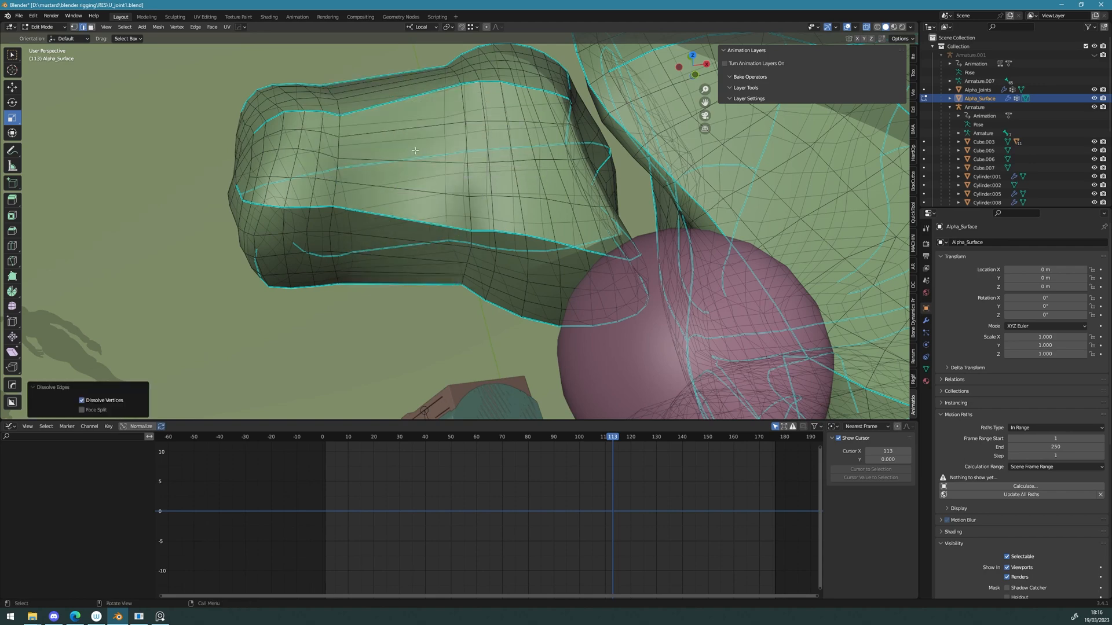
Step: Add a single centred loop cut around the cleared middle section of the upper arm
{"action": "left_click", "coordinate": [414, 221], "text": "alt"}
{"action": "left_click", "coordinate": [413, 130]}
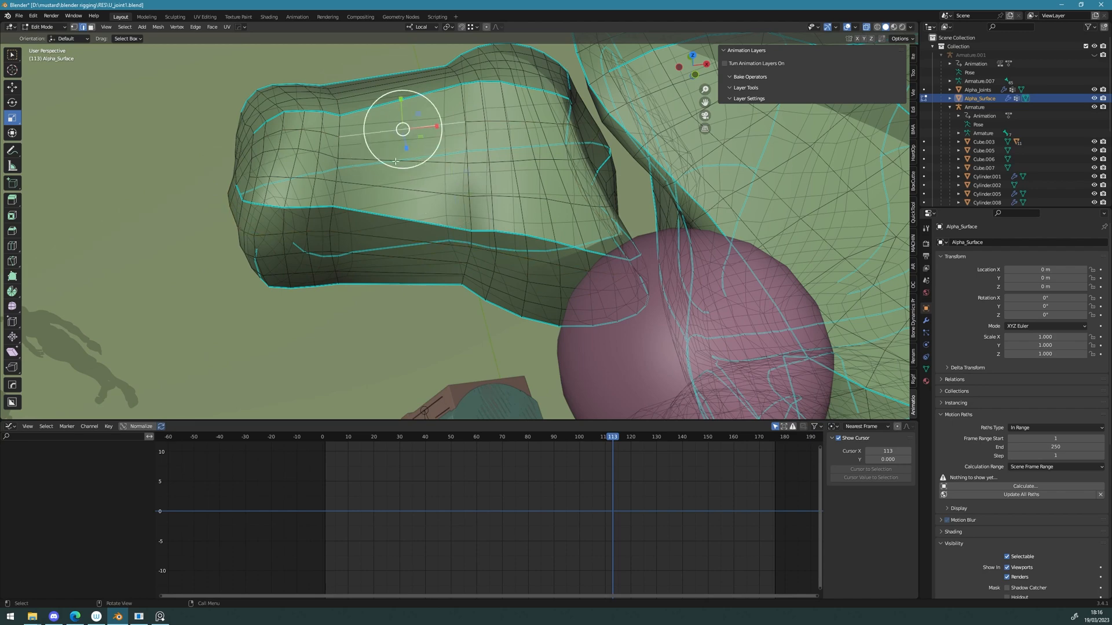
{"action": "key", "text": "ctrl+r"}
{"action": "left_click", "coordinate": [396, 162]}
{"action": "right_click", "coordinate": [396, 162]}
Step: Scale the new edge loop down to 0.864 and bevel it into a narrow three-segment band
{"action": "middle_click_drag", "start_coordinate": [397, 162], "coordinate": [478, 173]}
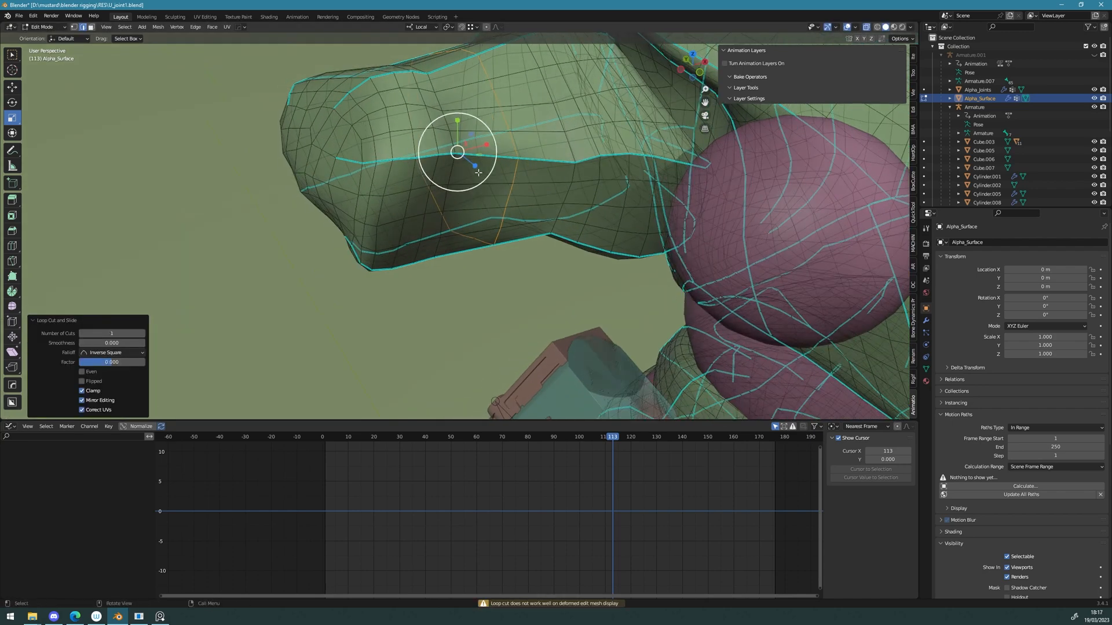
{"action": "left_click_drag", "start_coordinate": [484, 175], "coordinate": [478, 170]}
{"action": "key", "text": "ctrl+b"}
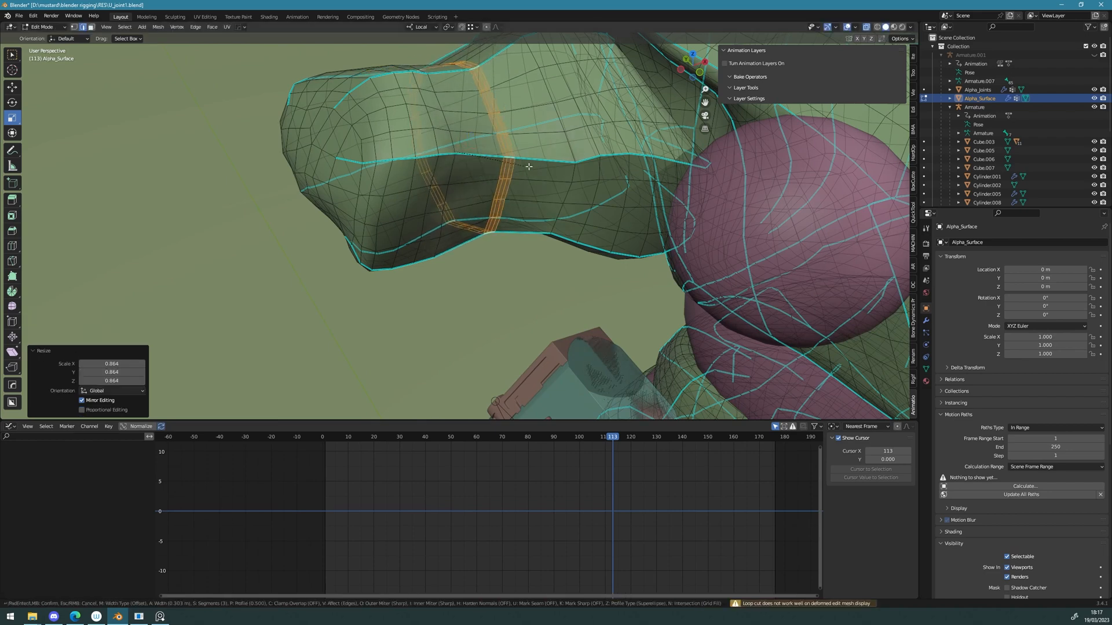
{"action": "left_click", "coordinate": [451, 150]}
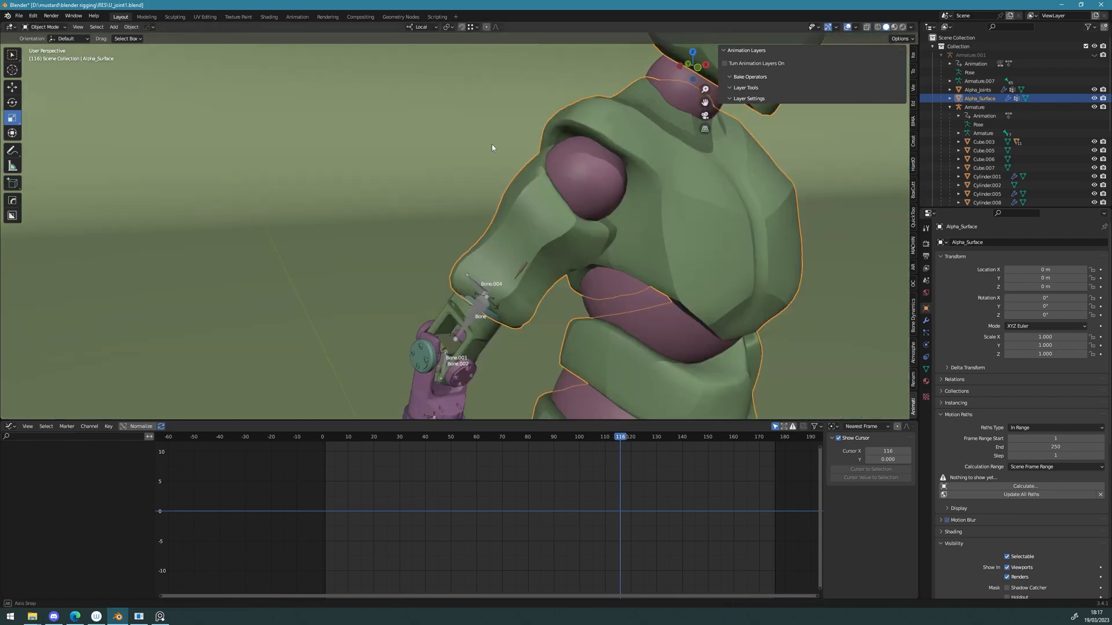
Step: Scale the selected middle band of the upper arm on Alpha_Surface with proportional editing
{"action": "middle_click_drag", "start_coordinate": [492, 144], "coordinate": [454, 137]}
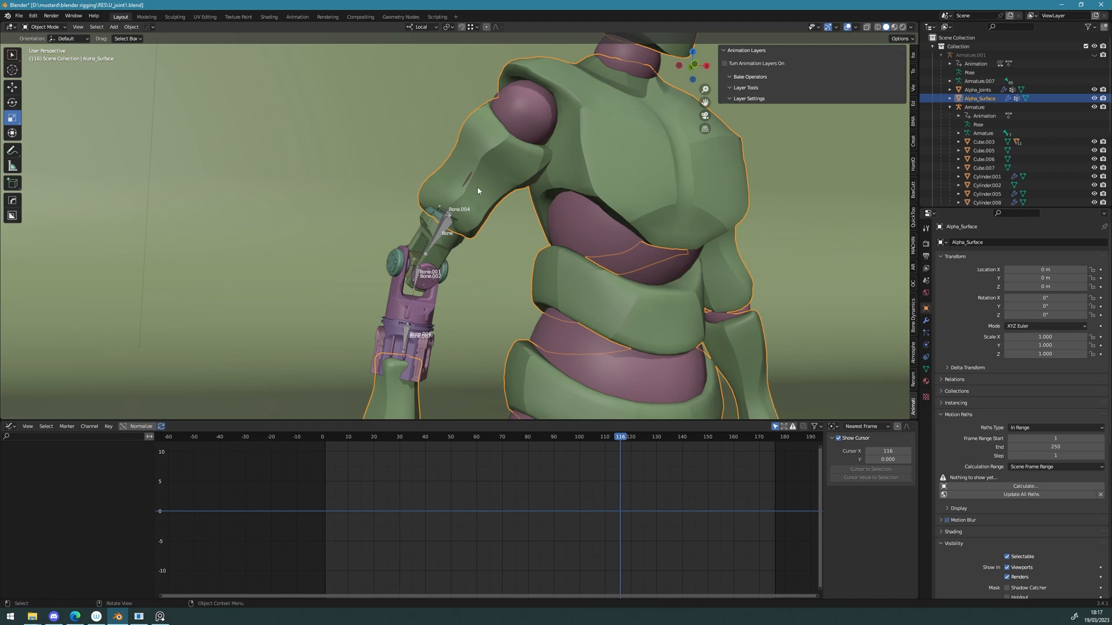
{"action": "key", "text": "KP_Divide"}
{"action": "key", "text": "KP_Divide"}
{"action": "key", "text": "ctrl+Tab"}
{"action": "left_click", "coordinate": [484, 142]}
{"action": "key", "text": "KP_Decimal"}
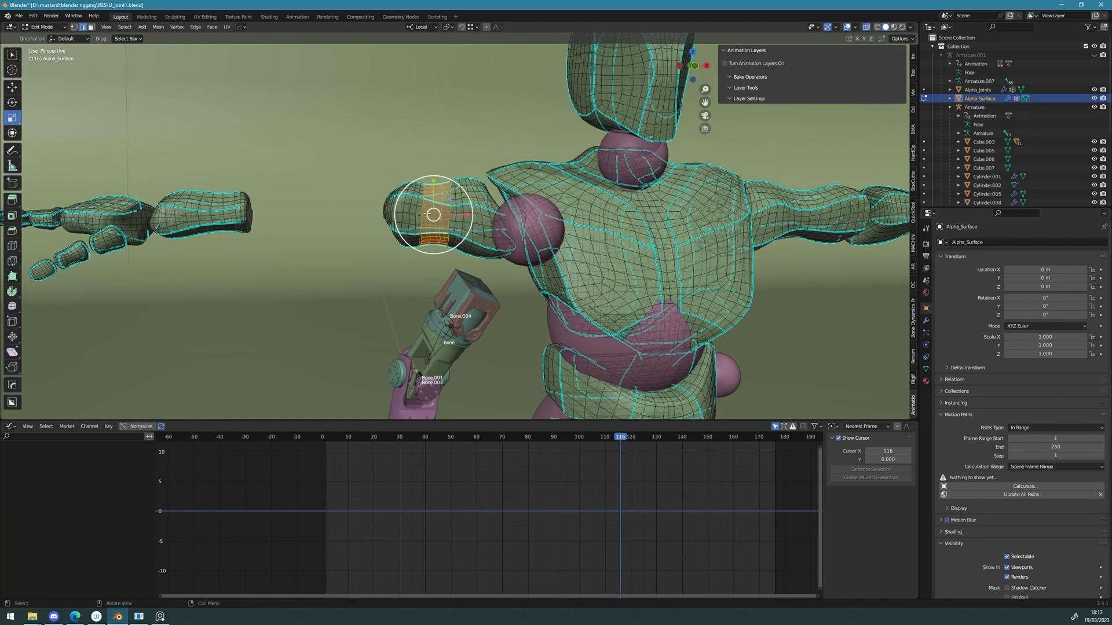
{"action": "middle_click_drag", "start_coordinate": [445, 214], "coordinate": [424, 223]}
{"action": "scroll", "coordinate": [426, 224], "scroll_direction": "up", "scroll_amount": 3}
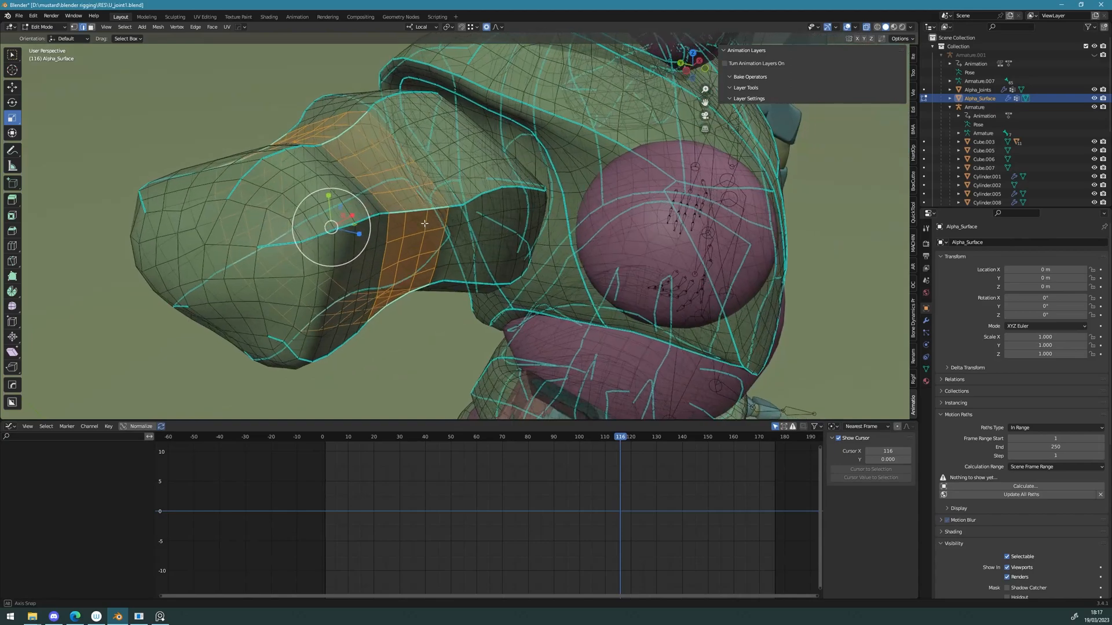
{"action": "left_click_drag", "start_coordinate": [346, 217], "coordinate": [346, 215]}
{"action": "scroll", "coordinate": [345, 215], "scroll_direction": "down", "scroll_amount": 12}
{"action": "scroll", "coordinate": [344, 216], "scroll_direction": "down", "scroll_amount": 2}
{"action": "mouse_move", "coordinate": [346, 215]}
{"action": "middle_mouse_down"}
{"action": "mouse_move", "coordinate": [304, 207]}
{"action": "mouse_move", "coordinate": [340, 199]}
{"action": "middle_mouse_up"}
Step: Select the faces at the elbow end of the upper arm and move them towards the shoulder with proportional editing
{"action": "left_click", "coordinate": [244, 199]}
{"action": "key", "text": "3"}
{"action": "middle_click_drag", "start_coordinate": [254, 147], "coordinate": [209, 138]}
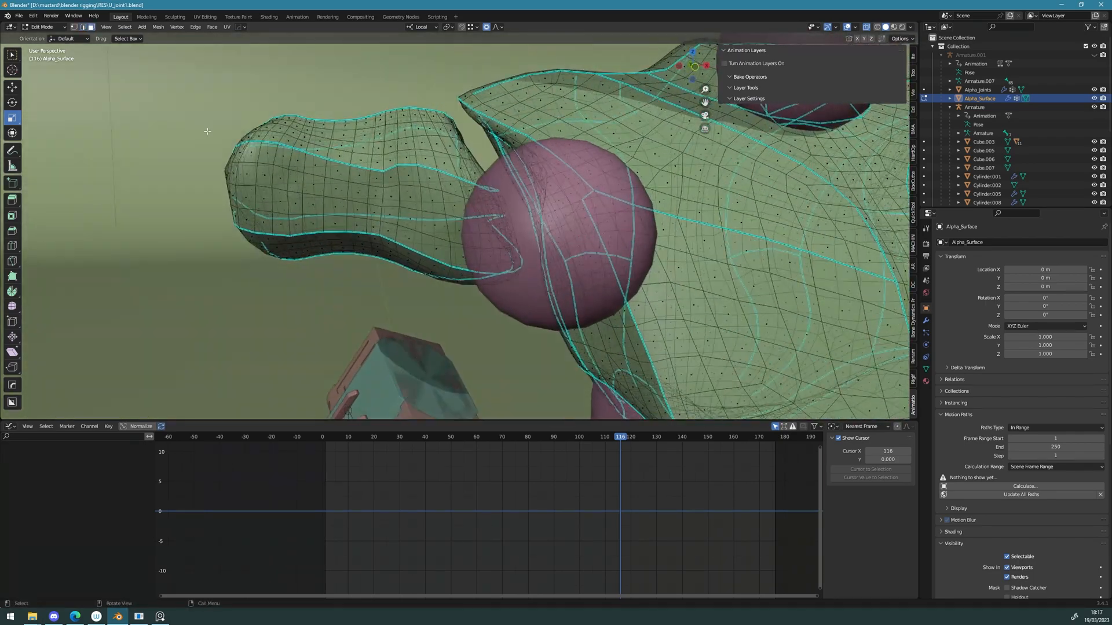
{"action": "scroll", "coordinate": [206, 124], "scroll_direction": "up", "scroll_amount": 1}
{"action": "left_click_drag", "start_coordinate": [195, 111], "coordinate": [259, 284]}
{"action": "left_click_drag", "start_coordinate": [272, 187], "coordinate": [298, 185]}
{"action": "scroll", "coordinate": [280, 186], "scroll_direction": "up", "scroll_amount": 20}
{"action": "key", "text": "Tab"}
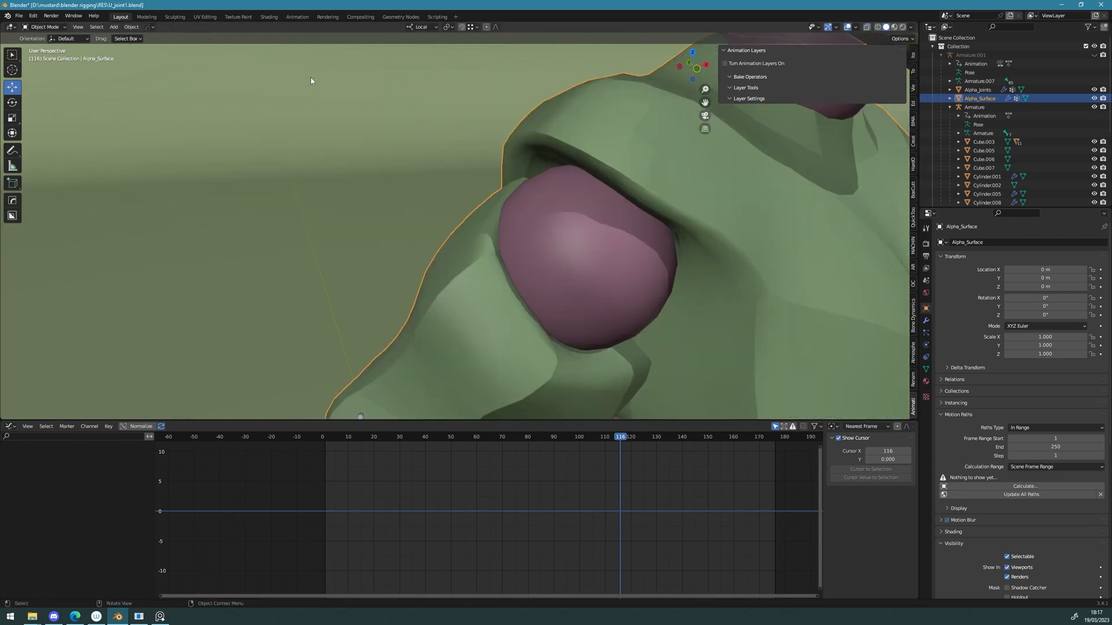
{"action": "scroll", "coordinate": [315, 152], "scroll_direction": "down", "scroll_amount": 10}
{"action": "middle_click_drag", "start_coordinate": [315, 154], "coordinate": [363, 166]}
{"action": "scroll", "coordinate": [459, 203], "scroll_direction": "up", "scroll_amount": 5}
{"action": "middle_click_drag", "start_coordinate": [460, 204], "coordinate": [478, 210]}
Step: Select an edge loop around the upper arm near the elbow and scale it with proportional editing
{"action": "key", "text": "Tab"}
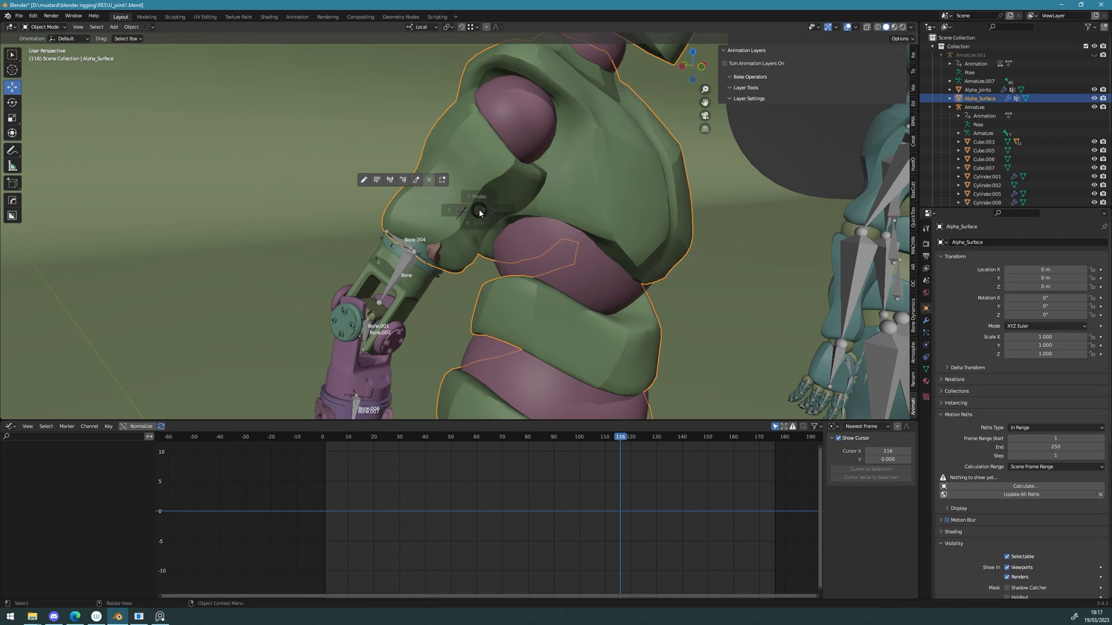
{"action": "left_click", "coordinate": [406, 207]}
{"action": "middle_click_drag", "start_coordinate": [404, 208], "coordinate": [361, 226]}
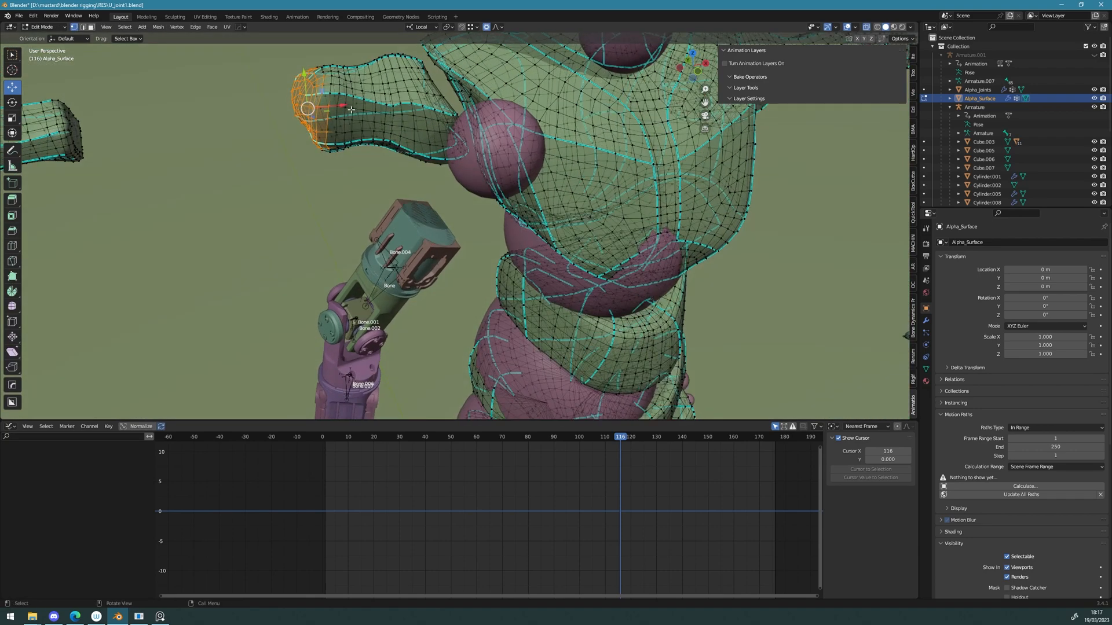
{"action": "middle_click_drag", "start_coordinate": [354, 97], "coordinate": [398, 197]}
{"action": "key", "text": "2"}
{"action": "left_click", "coordinate": [374, 195]}
{"action": "key", "text": "shift+space"}
{"action": "key", "text": "s"}
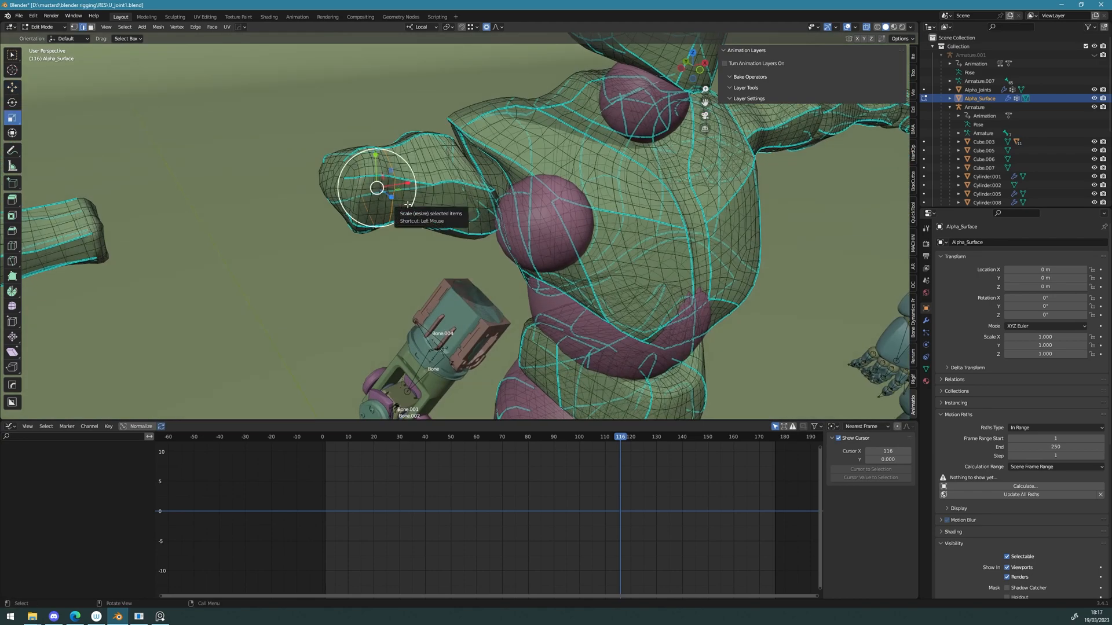
{"action": "left_click_drag", "start_coordinate": [408, 204], "coordinate": [410, 202]}
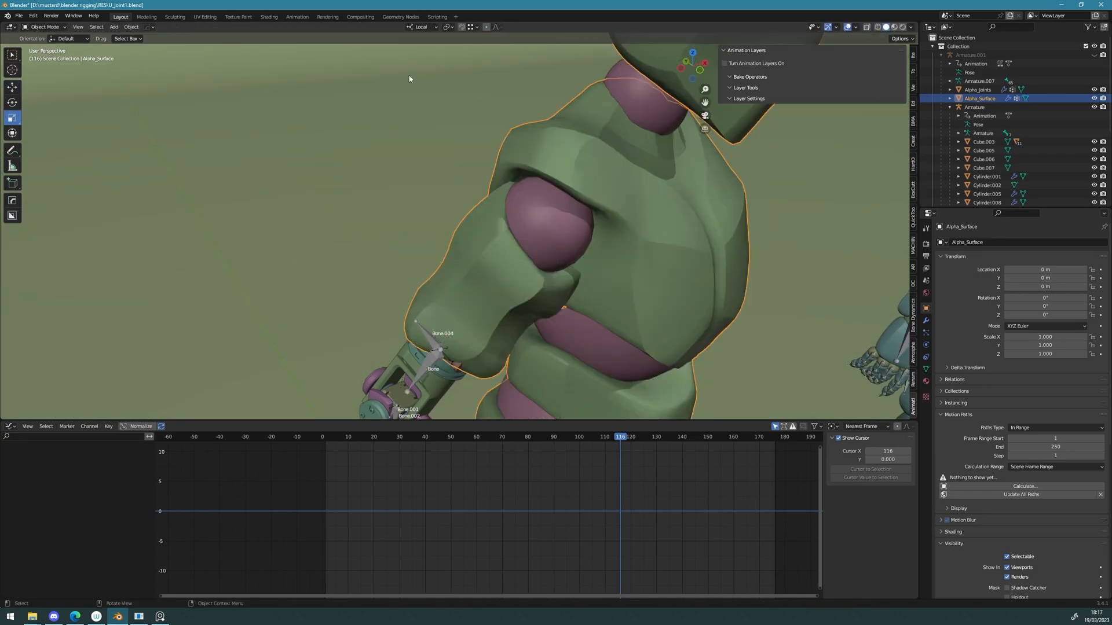
Step: Delete the bracket piece Cylinder.002 that surrounds the forearm end of the universal joint
{"action": "middle_click_drag", "start_coordinate": [409, 74], "coordinate": [367, 91]}
{"action": "scroll", "coordinate": [371, 110], "scroll_direction": "down", "scroll_amount": 2}
{"action": "middle_click_drag", "start_coordinate": [378, 136], "coordinate": [382, 69], "text": "shift"}
{"action": "middle_click_drag", "start_coordinate": [382, 70], "coordinate": [370, 145]}
{"action": "scroll", "coordinate": [374, 202], "scroll_direction": "up", "scroll_amount": 6}
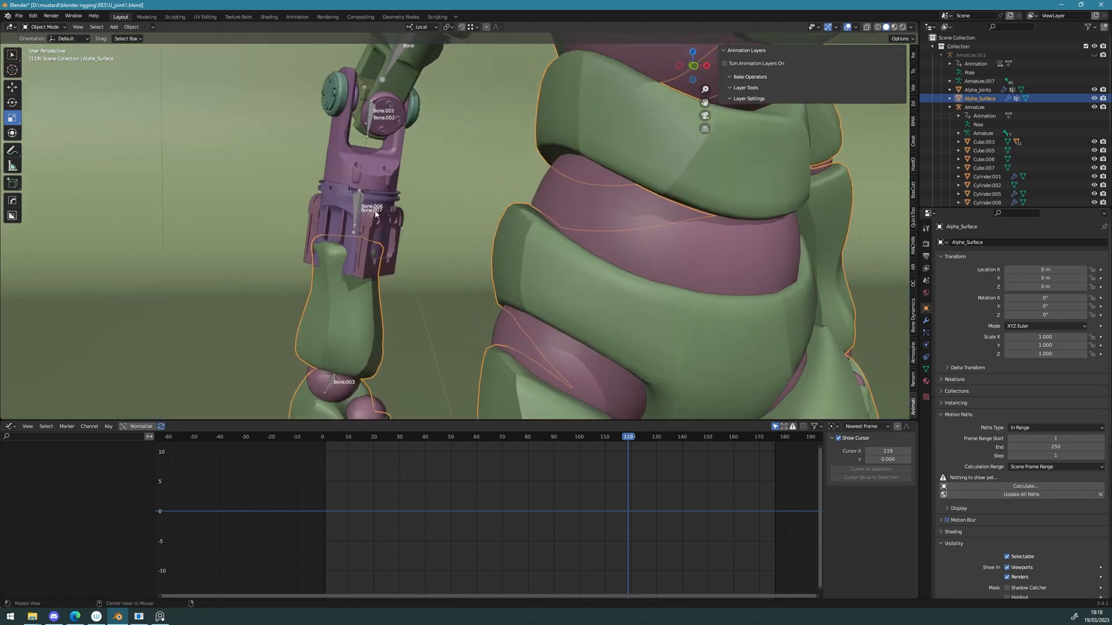
{"action": "left_click", "coordinate": [376, 212]}
{"action": "key", "text": "Tab"}
{"action": "key", "text": "Escape"}
{"action": "key", "text": "x"}
{"action": "left_click", "coordinate": [379, 212]}
Step: Select the elbow-end faces of the forearm on Alpha_Surface in face mode and grow the selection by one ring
{"action": "left_click", "coordinate": [351, 274]}
{"action": "middle_click_drag", "start_coordinate": [351, 279], "coordinate": [410, 330]}
{"action": "left_click", "coordinate": [413, 338]}
{"action": "key", "text": "Tab"}
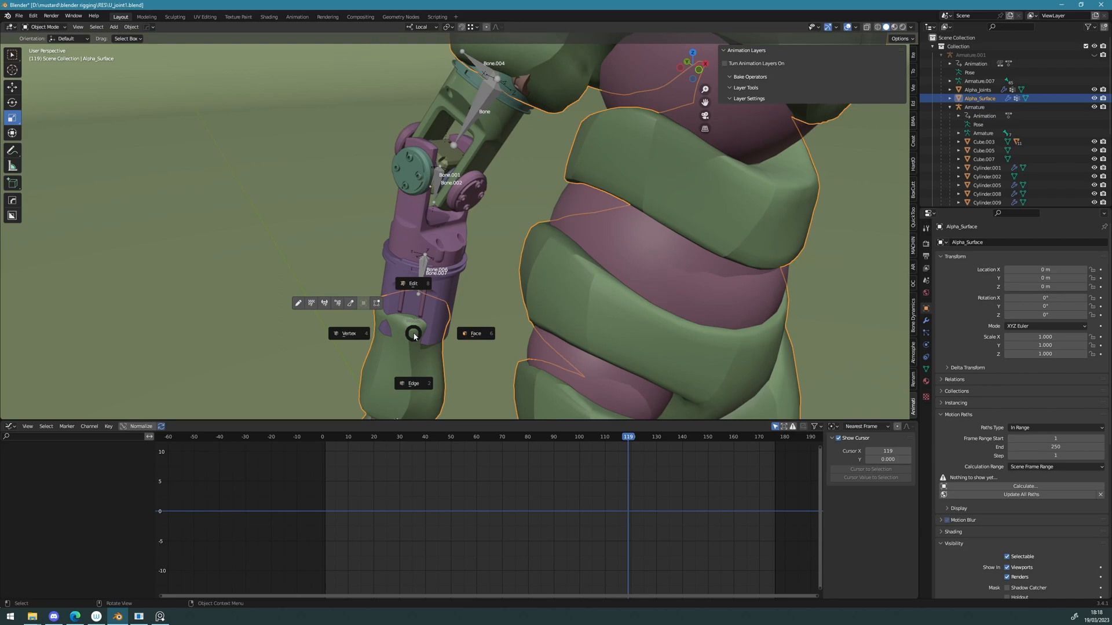
{"action": "left_click", "coordinate": [476, 334]}
{"action": "scroll", "coordinate": [506, 330], "scroll_direction": "down", "scroll_amount": 7}
{"action": "scroll", "coordinate": [372, 263], "scroll_direction": "up", "scroll_amount": 5}
{"action": "left_click_drag", "start_coordinate": [372, 263], "coordinate": [349, 218], "text": "alt"}
{"action": "key", "text": "Tab"}
{"action": "key", "text": "Escape"}
{"action": "key", "text": "ctrl+KP_Add"}
Step: Try to enlarge the forearm's elbow end uniformly by about 1.12 with proportional editing
{"action": "scroll", "coordinate": [349, 218], "scroll_direction": "up", "scroll_amount": 7}
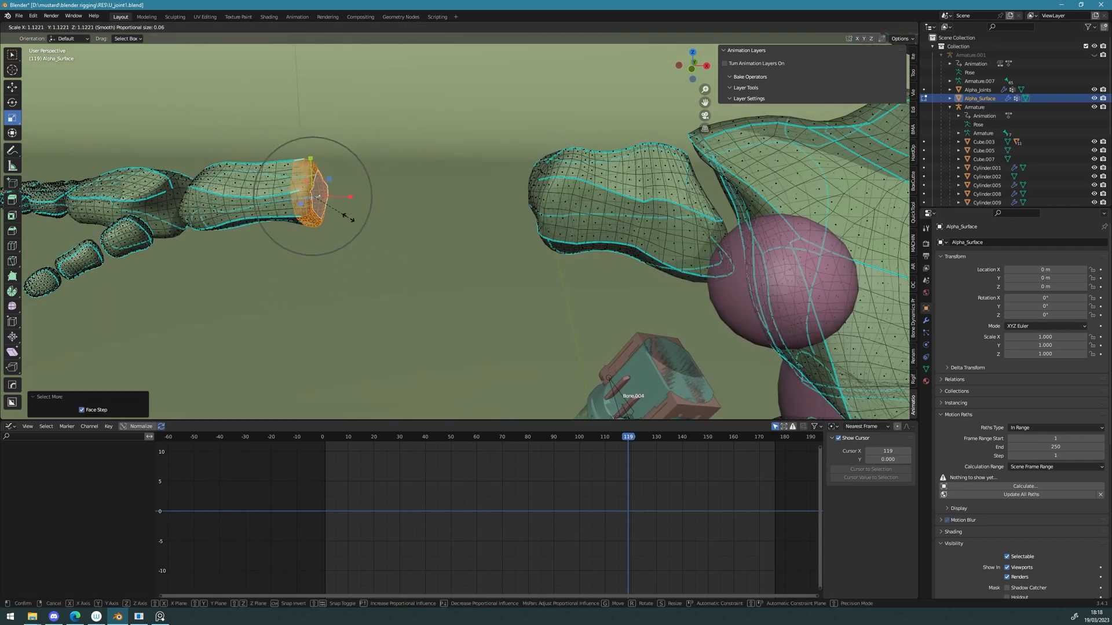
{"action": "left_click_drag", "start_coordinate": [355, 217], "coordinate": [356, 218]}
{"action": "left_click_drag", "start_coordinate": [357, 218], "coordinate": [300, 183], "text": "alt"}
{"action": "key", "text": "ctrl+z"}
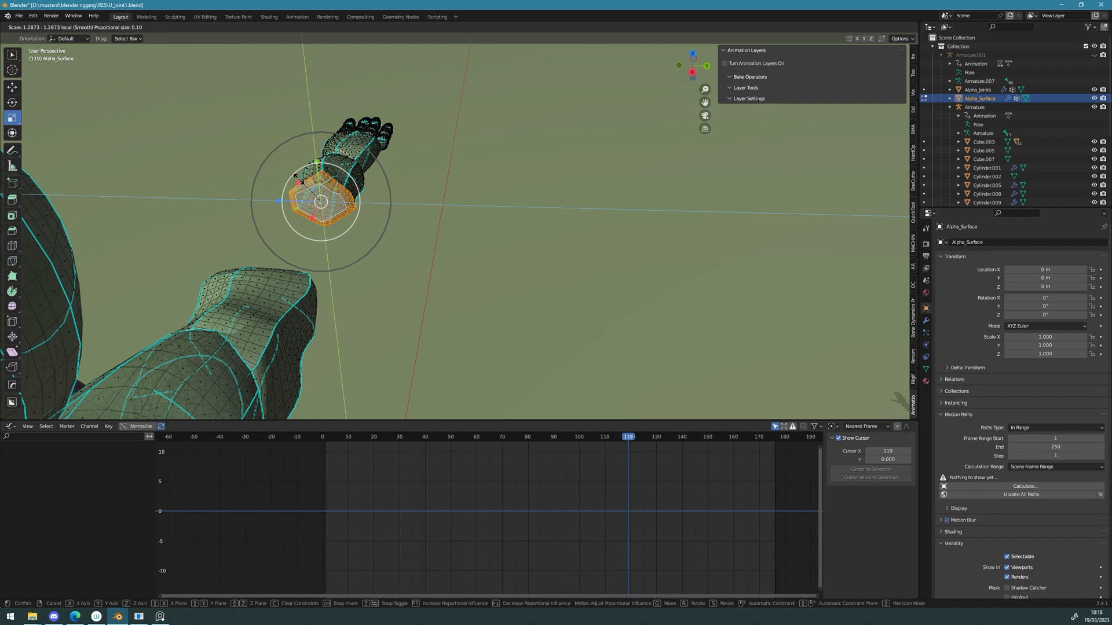
Step: Scale the forearm's elbow end by 1.287 along local Y and Z only, using proportional editing, and return to Object Mode
{"action": "left_click_drag", "start_coordinate": [298, 179], "coordinate": [297, 178]}
{"action": "middle_click_drag", "start_coordinate": [297, 179], "coordinate": [392, 213]}
{"action": "key", "text": "Tab"}
{"action": "scroll", "coordinate": [392, 213], "scroll_direction": "down", "scroll_amount": 5}
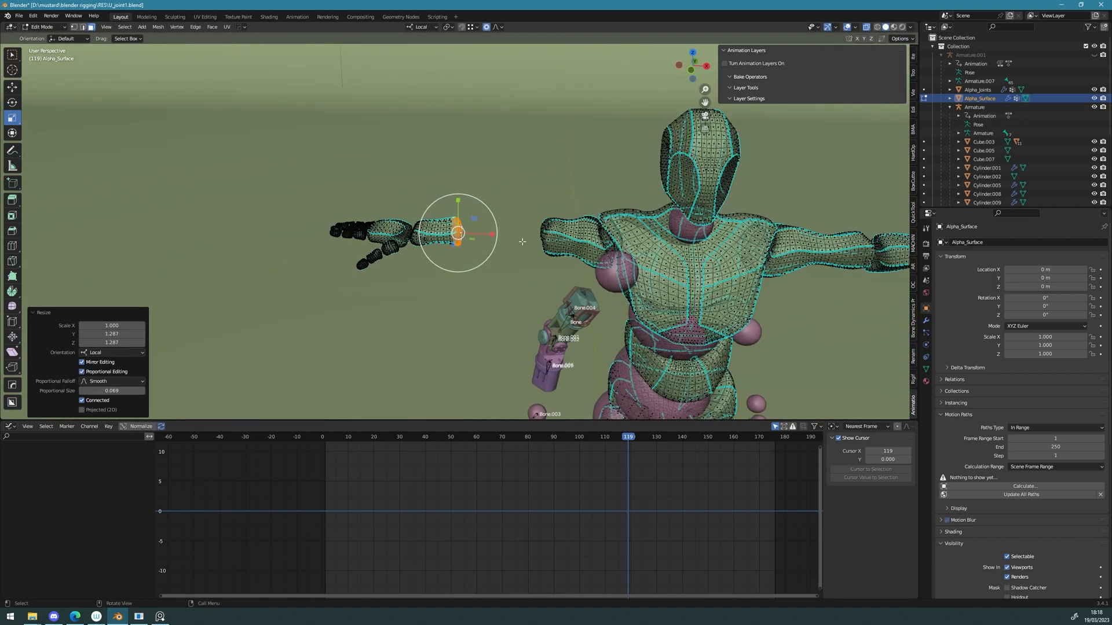
{"action": "key", "text": "Tab"}
Step: Examine how the reshaped forearm meets the joint, and scrub the animation back to frame 50
{"action": "middle_click_drag", "start_coordinate": [489, 145], "coordinate": [515, 174]}
{"action": "scroll", "coordinate": [515, 175], "scroll_direction": "down", "scroll_amount": 6}
{"action": "scroll", "coordinate": [509, 269], "scroll_direction": "up", "scroll_amount": 7}
{"action": "scroll", "coordinate": [509, 272], "scroll_direction": "up", "scroll_amount": 5}
{"action": "middle_click_drag", "start_coordinate": [521, 359], "coordinate": [491, 308]}
{"action": "scroll", "coordinate": [492, 351], "scroll_direction": "down", "scroll_amount": 4}
{"action": "scroll", "coordinate": [491, 308], "scroll_direction": "down", "scroll_amount": 2}
{"action": "middle_click_drag", "start_coordinate": [453, 218], "coordinate": [446, 225]}
{"action": "scroll", "coordinate": [445, 224], "scroll_direction": "down", "scroll_amount": 5}
{"action": "left_click_drag", "start_coordinate": [628, 438], "coordinate": [452, 439]}
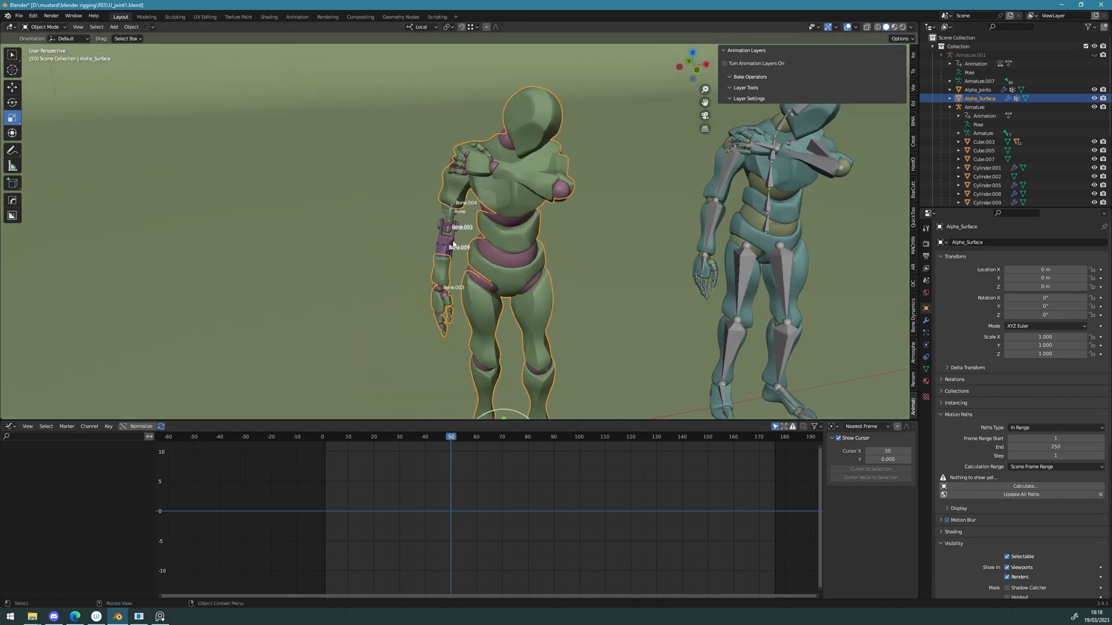
Step: Select the joint's armature, enter Pose Mode and make Bone at the elbow active
{"action": "scroll", "coordinate": [454, 238], "scroll_direction": "up", "scroll_amount": 5}
{"action": "key", "text": "Tab"}
{"action": "key", "text": "Tab"}
{"action": "left_click", "coordinate": [439, 200]}
{"action": "scroll", "coordinate": [439, 203], "scroll_direction": "up", "scroll_amount": 2}
{"action": "middle_click_drag", "start_coordinate": [438, 203], "coordinate": [502, 173]}
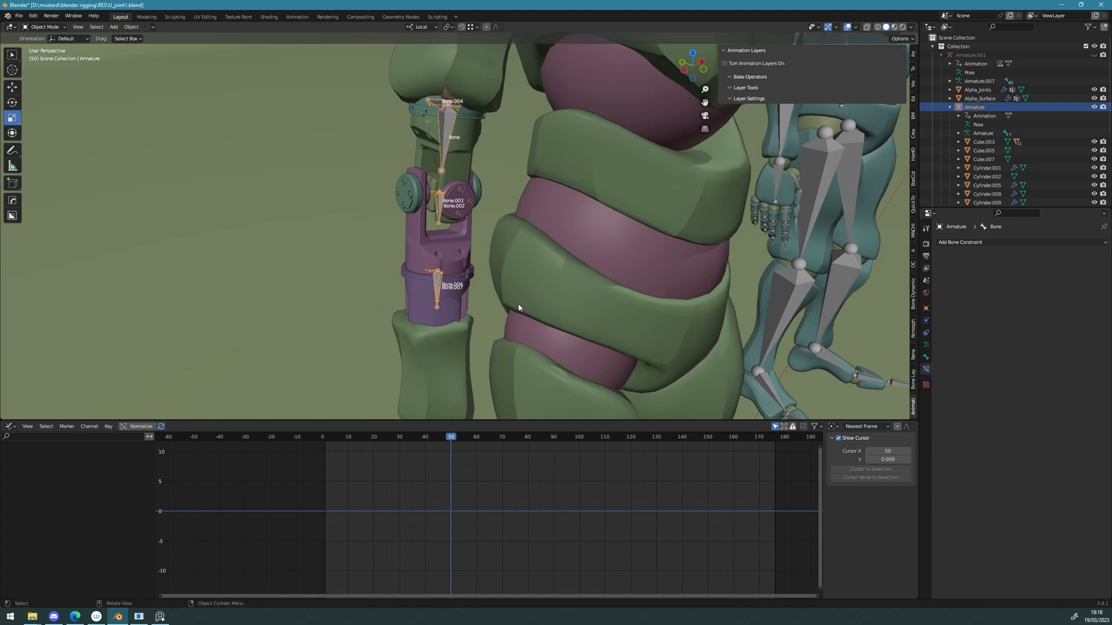
{"action": "middle_click_drag", "start_coordinate": [519, 308], "coordinate": [520, 378], "text": "shift"}
{"action": "left_click", "coordinate": [469, 213]}
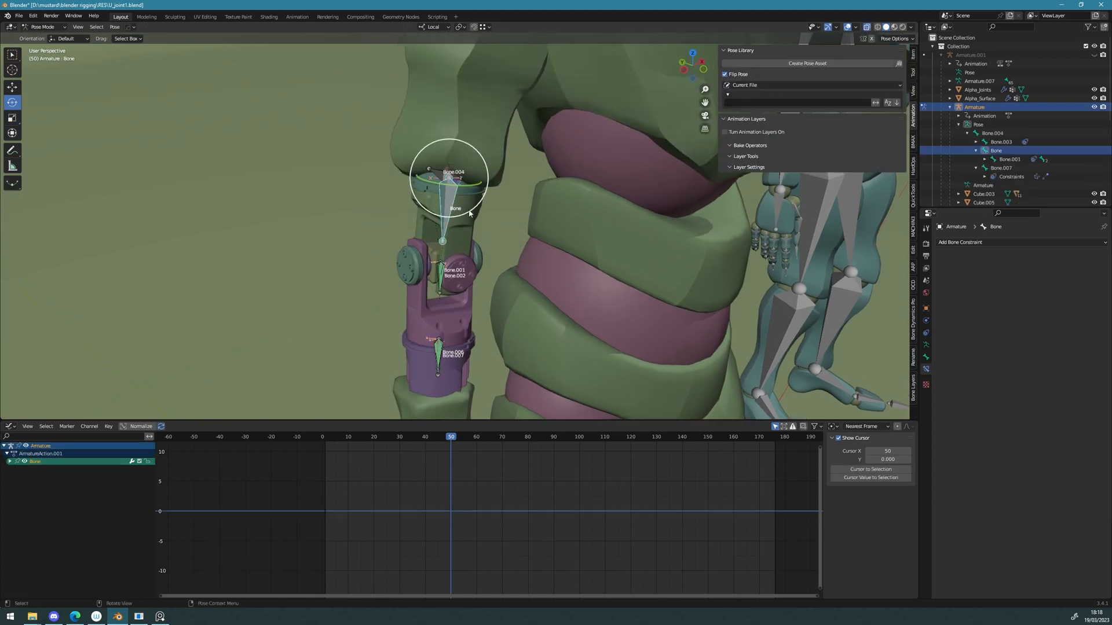
Step: Go to frame 1 and insert a rotation keyframe for Bone
{"action": "left_click_drag", "start_coordinate": [442, 436], "coordinate": [328, 443]}
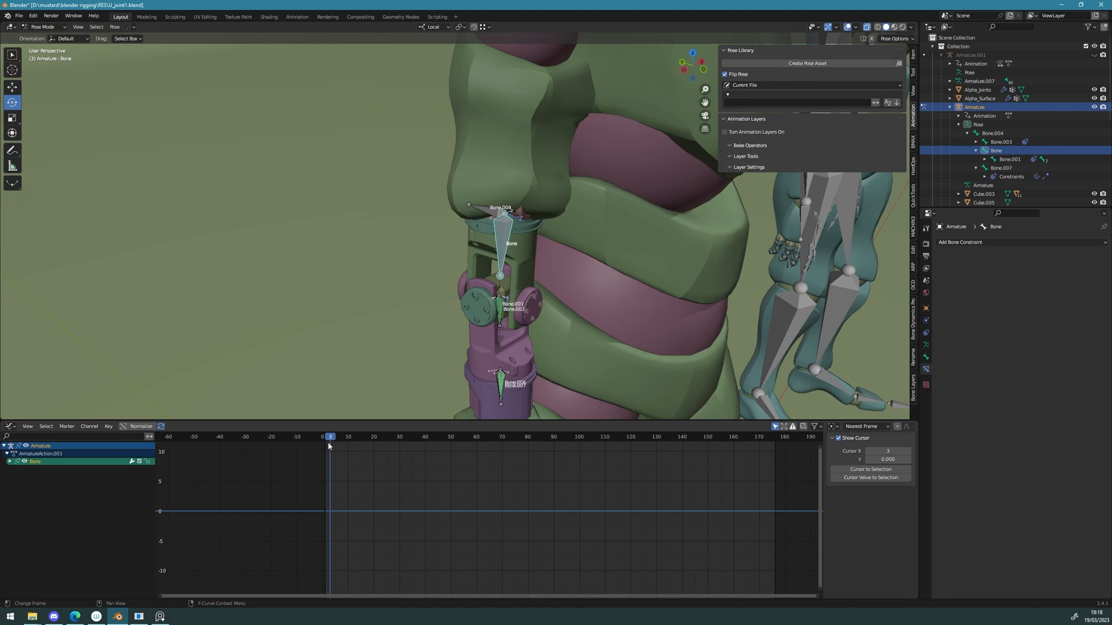
{"action": "left_click_drag", "start_coordinate": [452, 266], "coordinate": [406, 239], "text": "alt"}
{"action": "right_click", "coordinate": [419, 263]}
{"action": "key", "text": "Escape"}
Step: At frame 57, rotate Bone by -47.1° about its local Y axis and insert a rotation keyframe
{"action": "left_click_drag", "start_coordinate": [327, 442], "coordinate": [468, 442]}
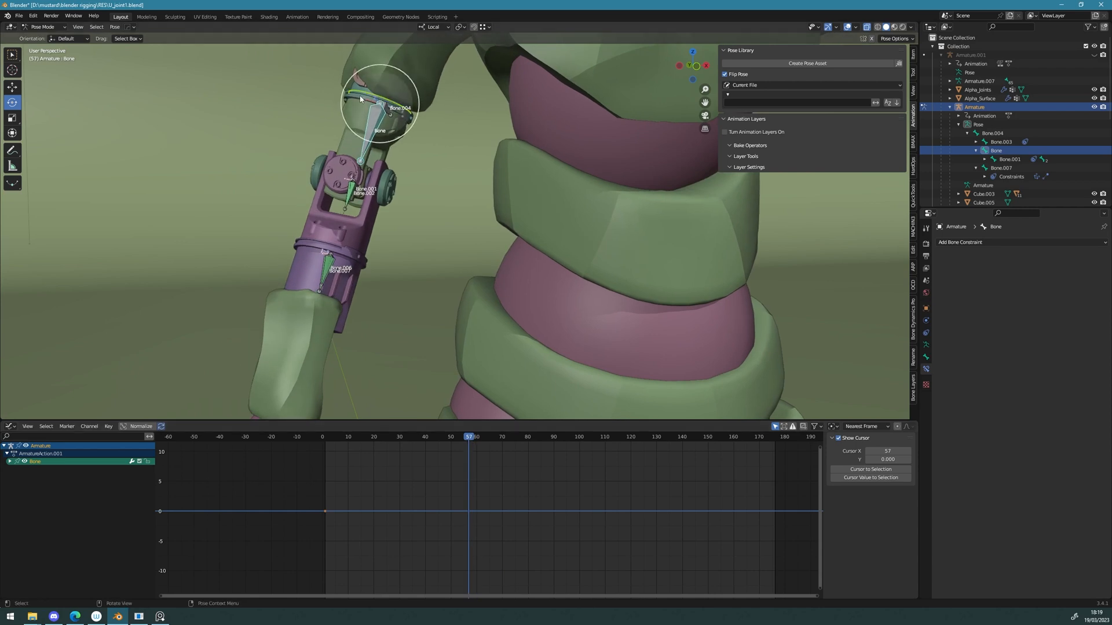
{"action": "mouse_move", "coordinate": [360, 95]}
{"action": "left_mouse_down"}
{"action": "mouse_move", "coordinate": [382, 123]}
{"action": "mouse_move", "coordinate": [380, 101]}
{"action": "left_mouse_up"}
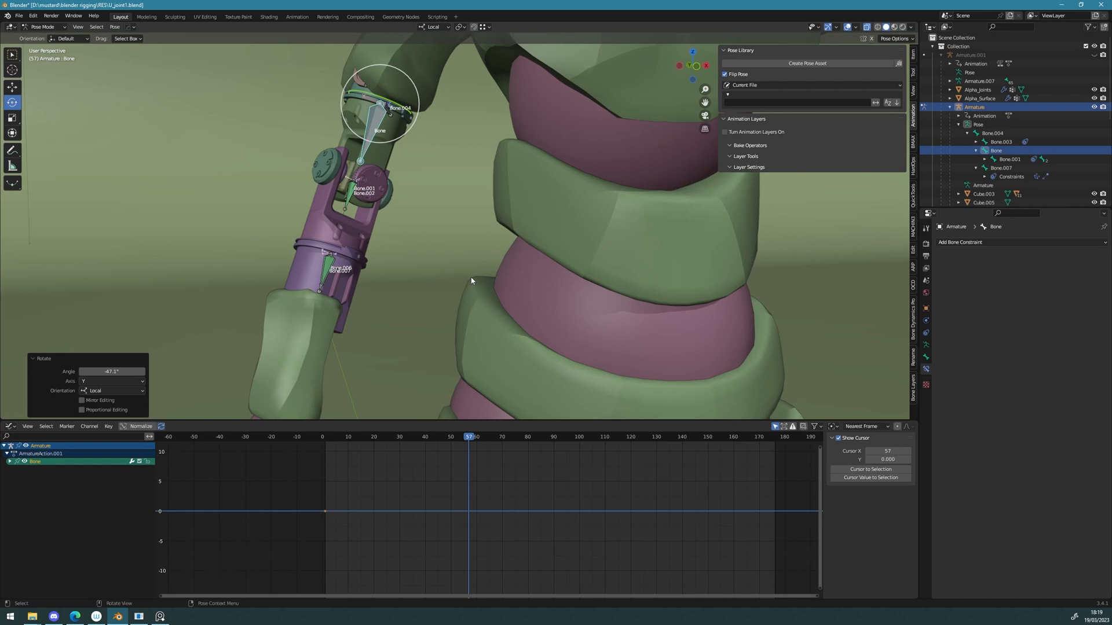
{"action": "key", "text": "i"}
{"action": "left_click", "coordinate": [471, 281]}
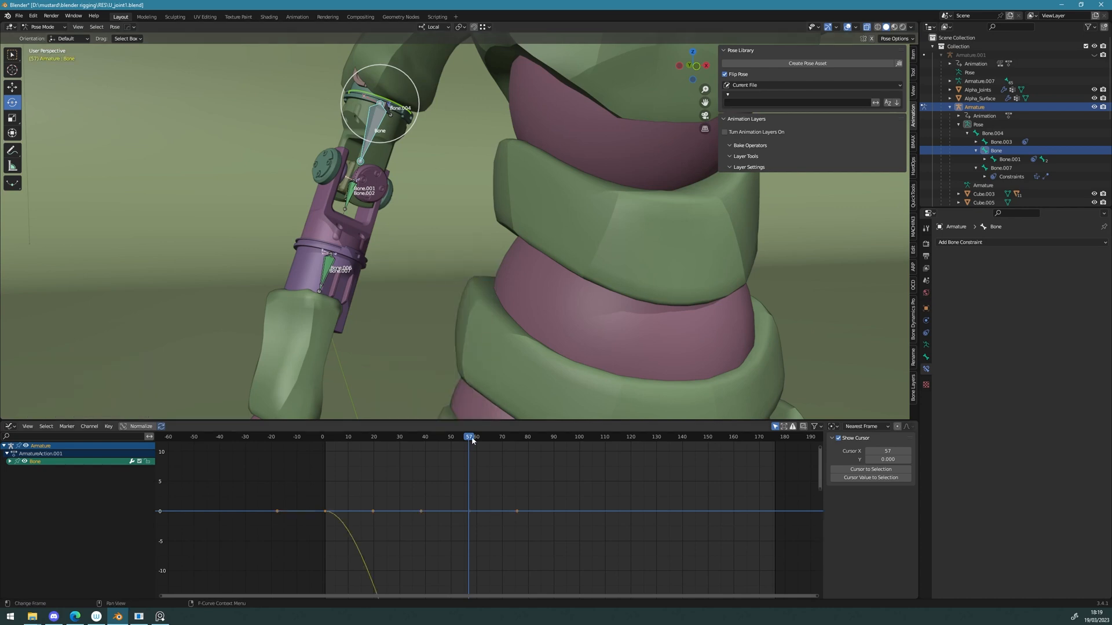
Step: Scrub the animation past frame 57 to frame 79 and examine how the elbow joint bends
{"action": "left_click_drag", "start_coordinate": [470, 438], "coordinate": [533, 442]}
{"action": "middle_click_drag", "start_coordinate": [306, 86], "coordinate": [427, 330], "text": "shift"}
{"action": "middle_click_drag", "start_coordinate": [426, 330], "coordinate": [330, 220]}
{"action": "key", "text": "Right"}
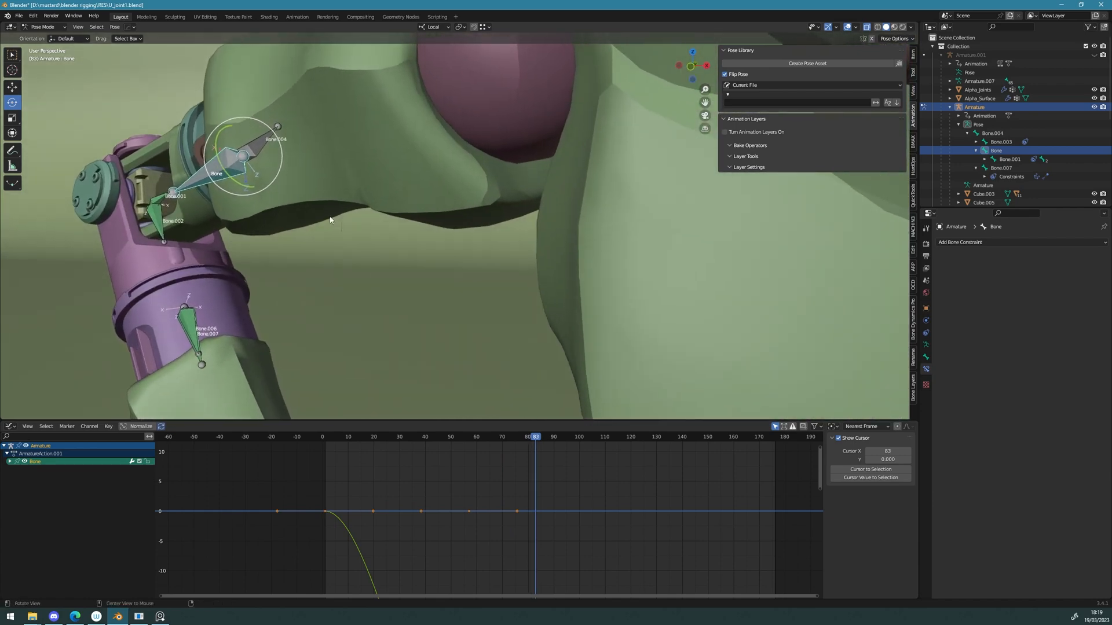
{"action": "mouse_move", "coordinate": [539, 442]}
{"action": "left_mouse_down"}
{"action": "mouse_move", "coordinate": [481, 441]}
{"action": "mouse_move", "coordinate": [537, 450]}
{"action": "mouse_move", "coordinate": [492, 442]}
{"action": "mouse_move", "coordinate": [525, 445]}
{"action": "left_mouse_up"}
{"action": "scroll", "coordinate": [368, 290], "scroll_direction": "down", "scroll_amount": 2}
{"action": "middle_click_drag", "start_coordinate": [367, 289], "coordinate": [382, 182]}
{"action": "scroll", "coordinate": [436, 296], "scroll_direction": "up", "scroll_amount": 2}
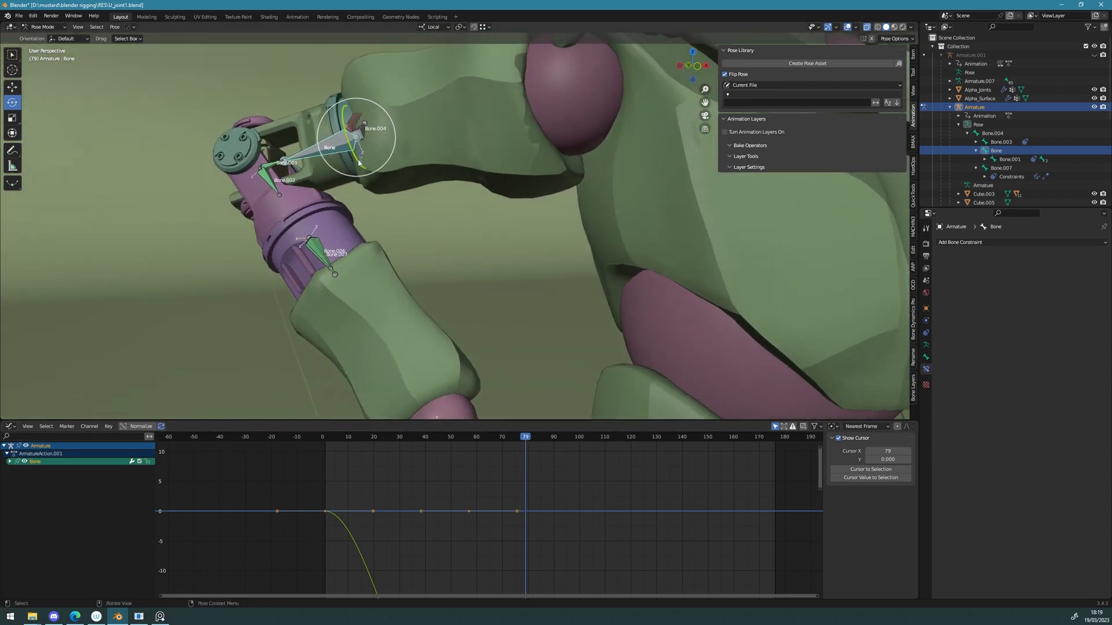
Step: Go to frame 70 and display the Graph Editor curves normalized
{"action": "left_click_drag", "start_coordinate": [528, 439], "coordinate": [503, 445]}
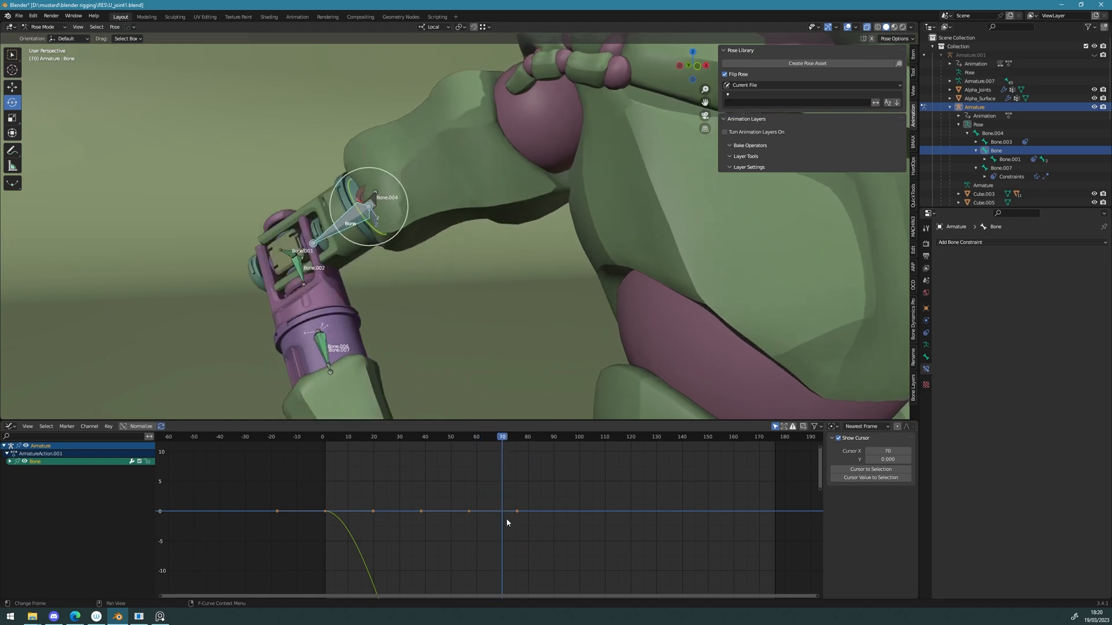
{"action": "scroll", "coordinate": [509, 515], "scroll_direction": "down", "scroll_amount": 16}
{"action": "mouse_move", "coordinate": [521, 546]}
{"action": "middle_mouse_down"}
{"action": "mouse_move", "coordinate": [502, 477]}
{"action": "mouse_move", "coordinate": [454, 540]}
{"action": "mouse_move", "coordinate": [486, 500]}
{"action": "mouse_move", "coordinate": [508, 555]}
{"action": "middle_mouse_up"}
{"action": "scroll", "coordinate": [477, 502], "scroll_direction": "up", "scroll_amount": 6}
{"action": "scroll", "coordinate": [454, 539], "scroll_direction": "up", "scroll_amount": 8}
{"action": "scroll", "coordinate": [488, 507], "scroll_direction": "up", "scroll_amount": 12}
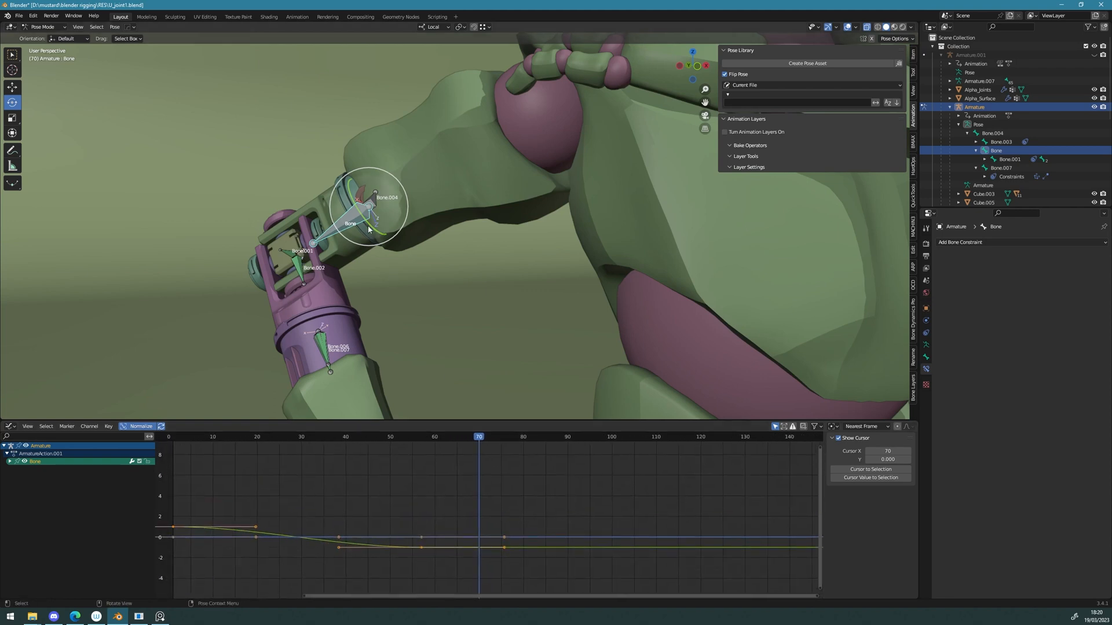
Step: Rotate Bone by about 98.7° around its local Y axis and insert a rotation keyframe at frame 70
{"action": "left_click_drag", "start_coordinate": [371, 229], "coordinate": [352, 203]}
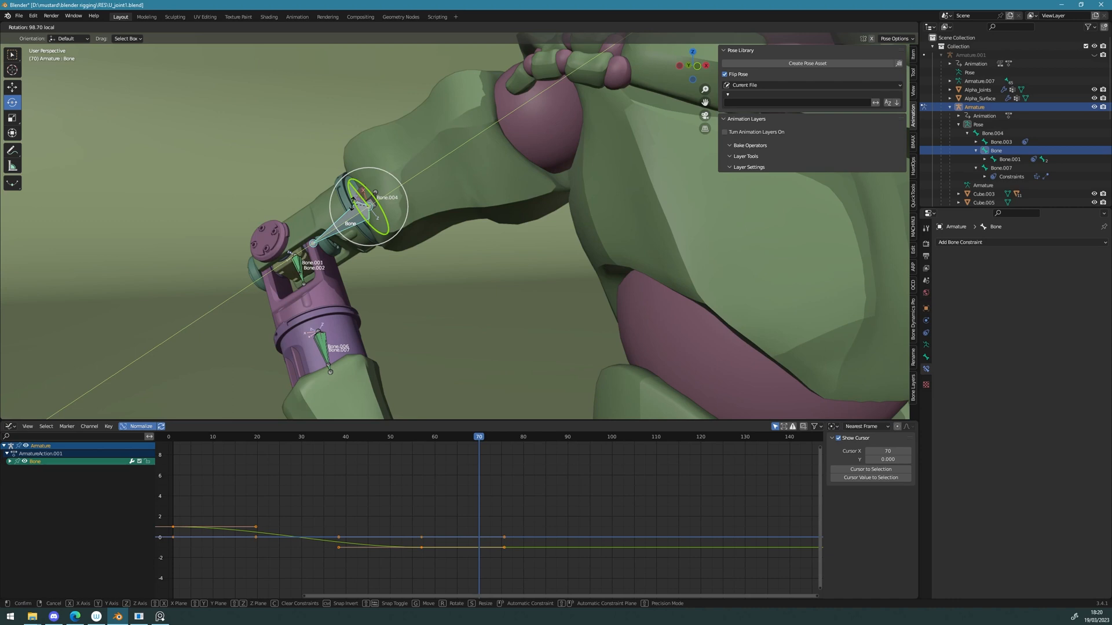
{"action": "left_click_drag", "start_coordinate": [352, 203], "coordinate": [353, 205]}
{"action": "key", "text": "i"}
{"action": "left_click", "coordinate": [354, 204]}
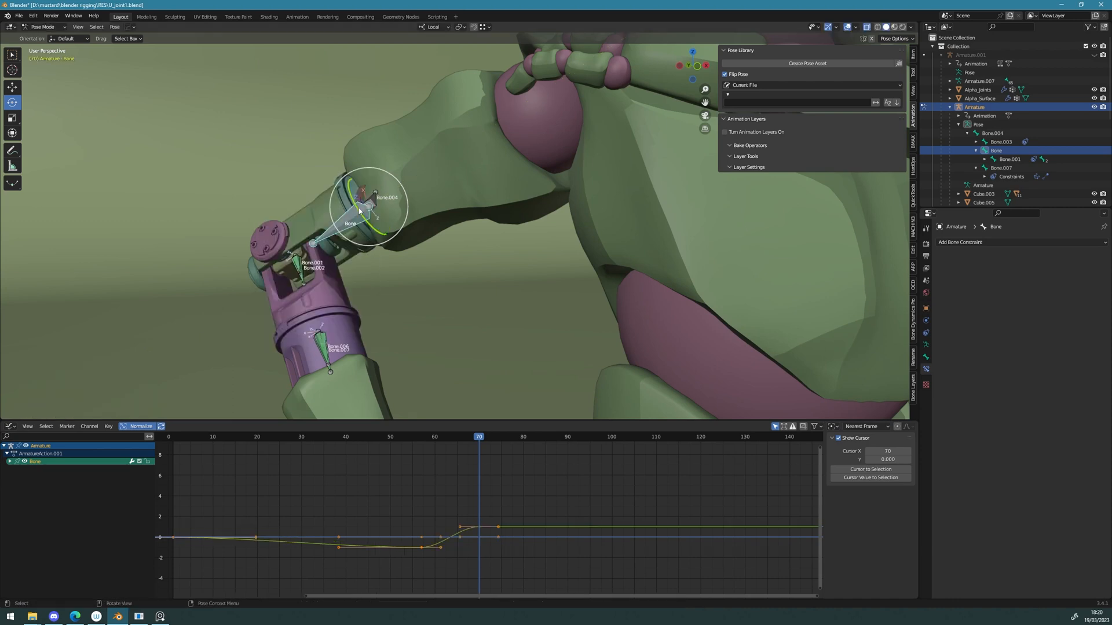
Step: Go to frame 113 and insert a rotation keyframe that holds Bone's pose
{"action": "left_click_drag", "start_coordinate": [479, 441], "coordinate": [670, 455]}
{"action": "key", "text": "i"}
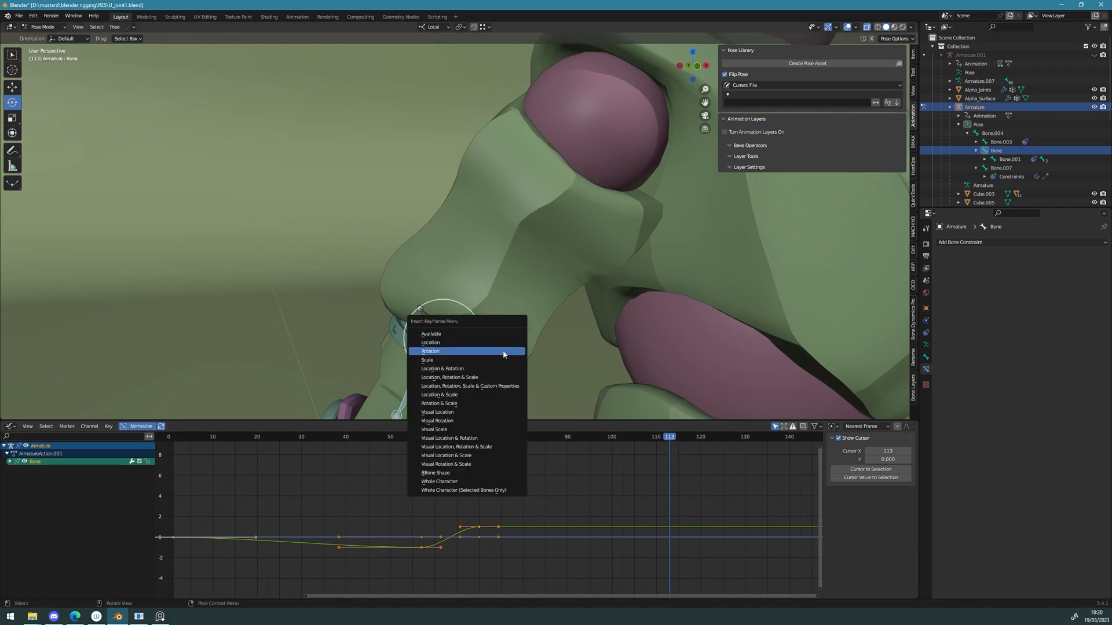
{"action": "left_click", "coordinate": [503, 354]}
Step: At frame 146, set Bone's Y rotation to 720° and keyframe it, and advance to frame 176
{"action": "scroll", "coordinate": [495, 354], "scroll_direction": "down", "scroll_amount": 8}
{"action": "middle_click_drag", "start_coordinate": [498, 343], "coordinate": [440, 277], "text": "shift"}
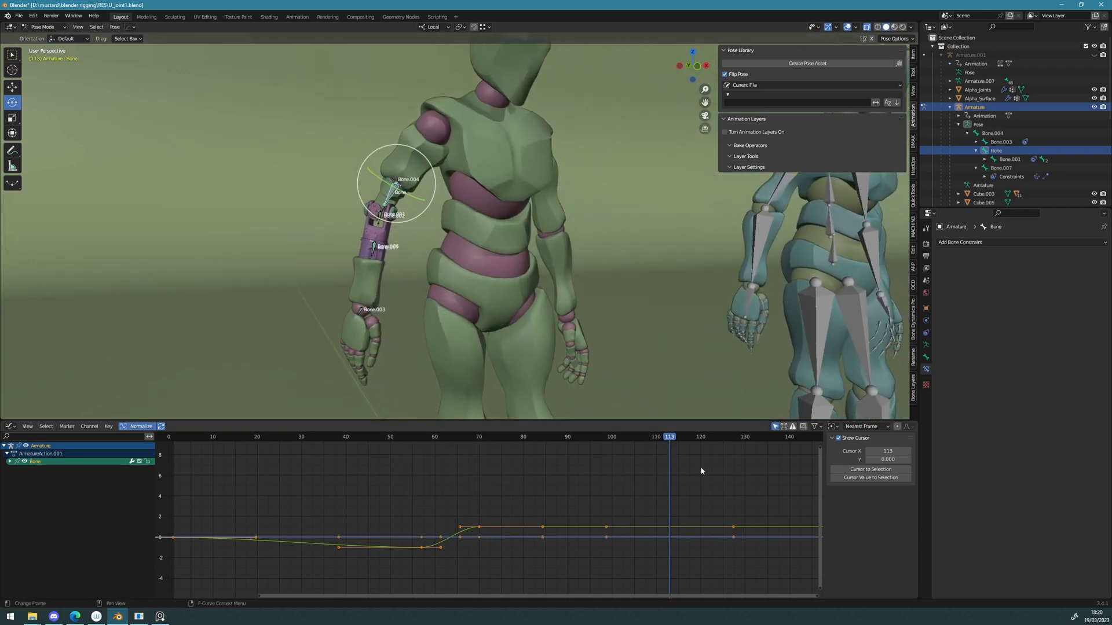
{"action": "scroll", "coordinate": [731, 519], "scroll_direction": "down", "scroll_amount": 6}
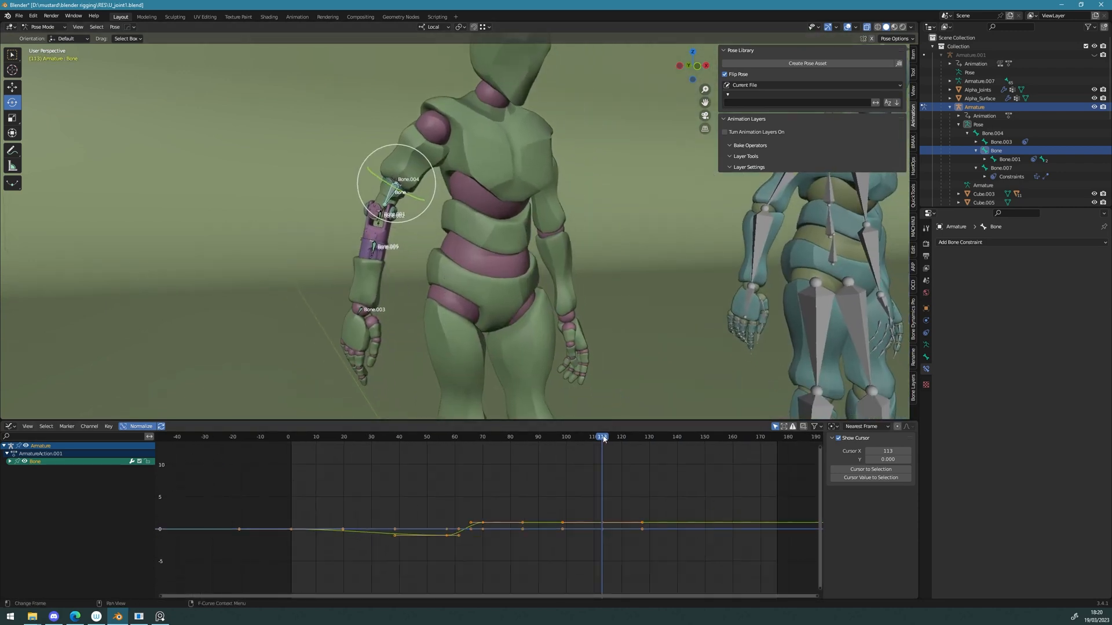
{"action": "scroll", "coordinate": [360, 241], "scroll_direction": "up", "scroll_amount": 6}
{"action": "left_click_drag", "start_coordinate": [602, 438], "coordinate": [692, 444]}
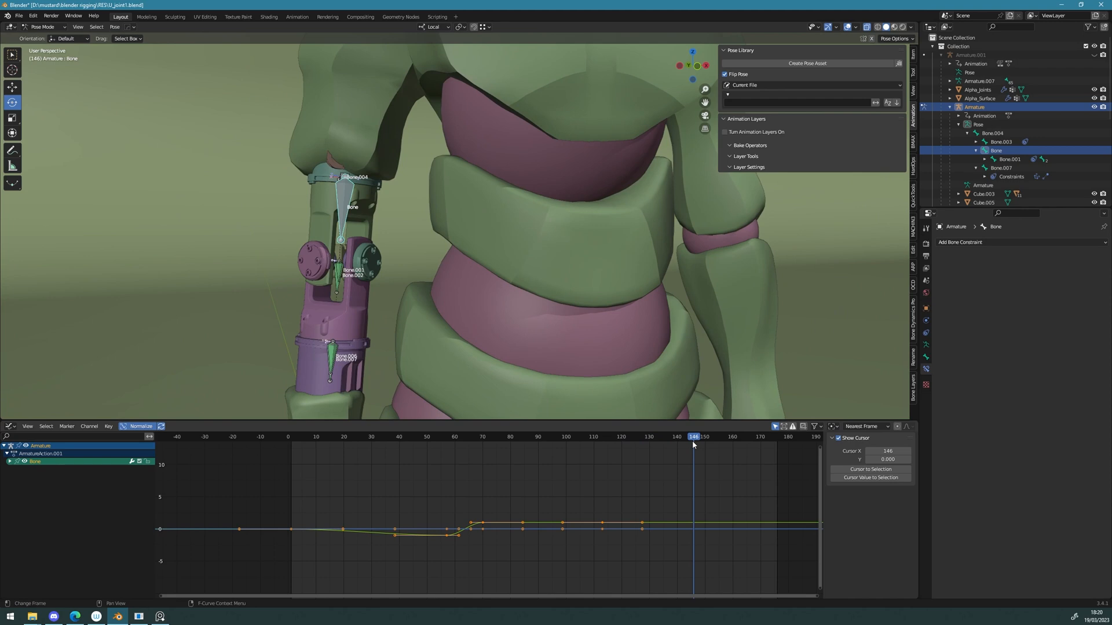
{"action": "left_click", "coordinate": [913, 55]}
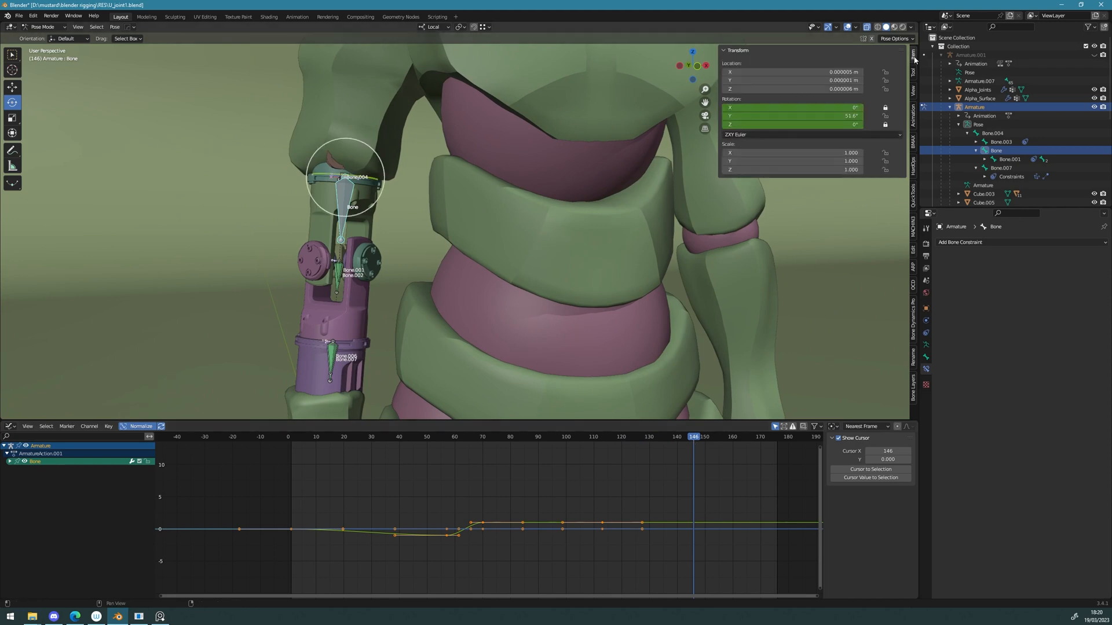
{"action": "left_click", "coordinate": [826, 115]}
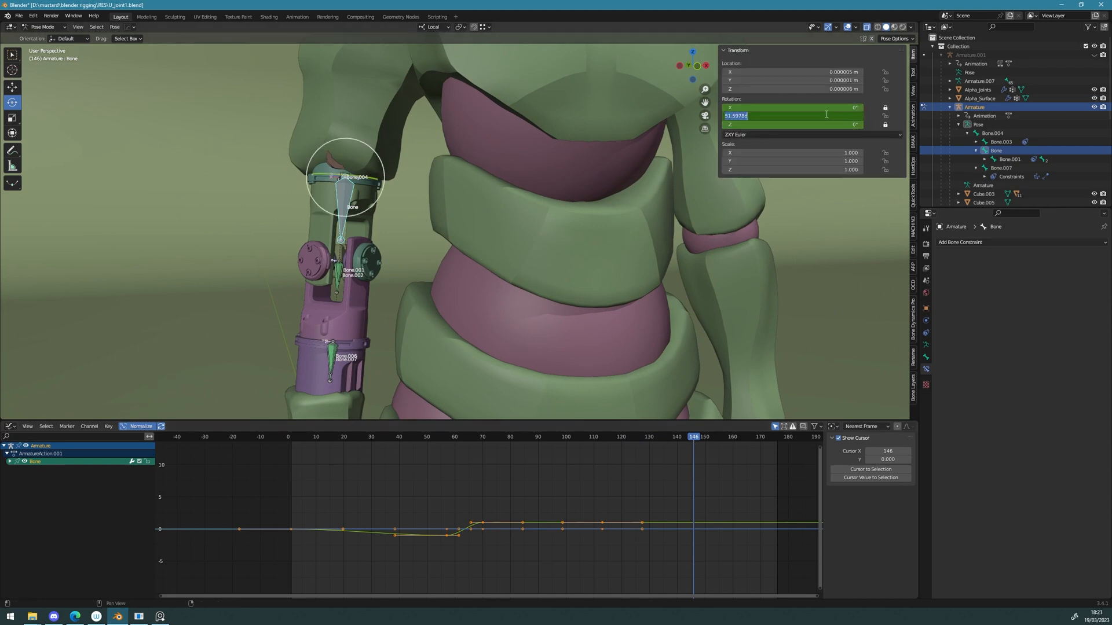
{"action": "type", "text": "720"}
{"action": "key", "text": "Return"}
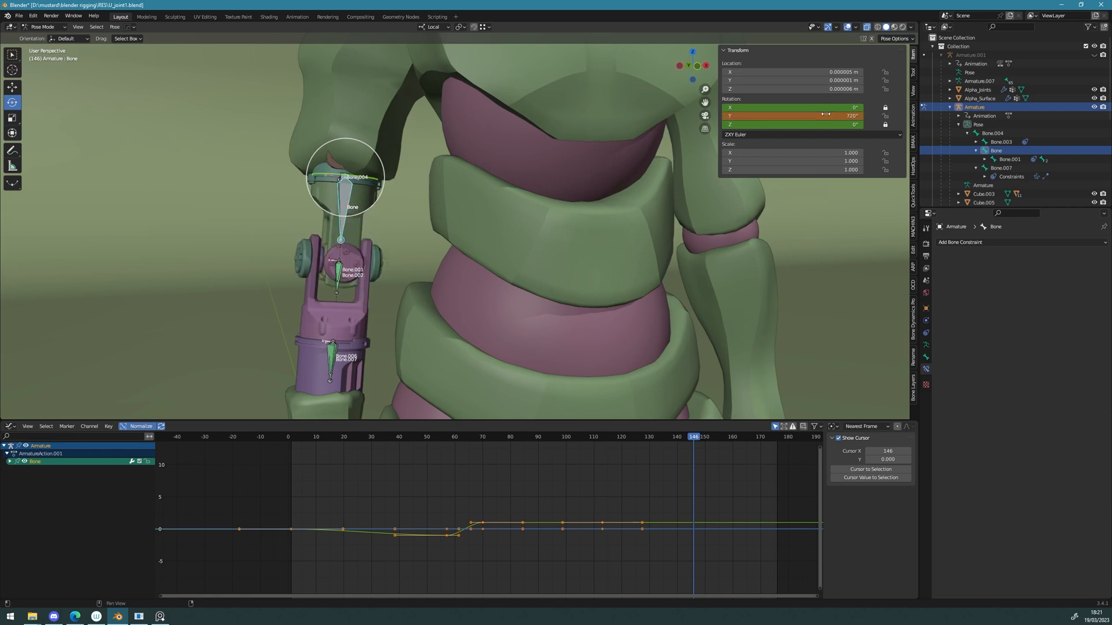
{"action": "key", "text": "i"}
{"action": "left_click", "coordinate": [527, 223]}
{"action": "left_click_drag", "start_coordinate": [698, 440], "coordinate": [776, 442]}
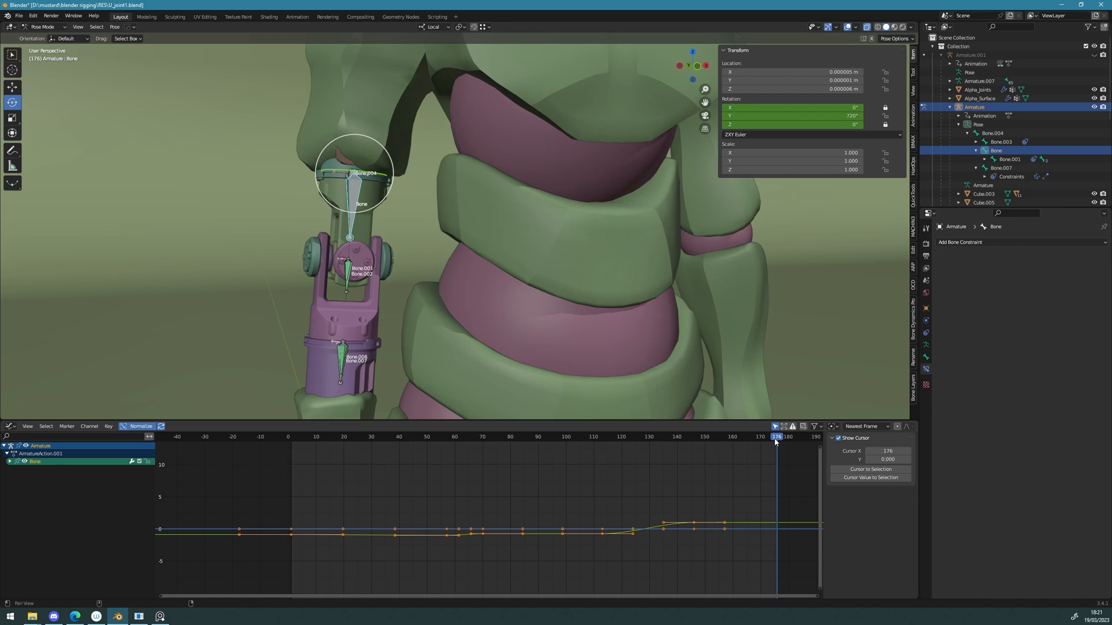
Step: Clear Bone's rotation at frame 176 and insert a rotation keyframe there
{"action": "middle_click_drag", "start_coordinate": [637, 289], "coordinate": [642, 283]}
{"action": "key", "text": "alt+r"}
{"action": "key", "text": "i"}
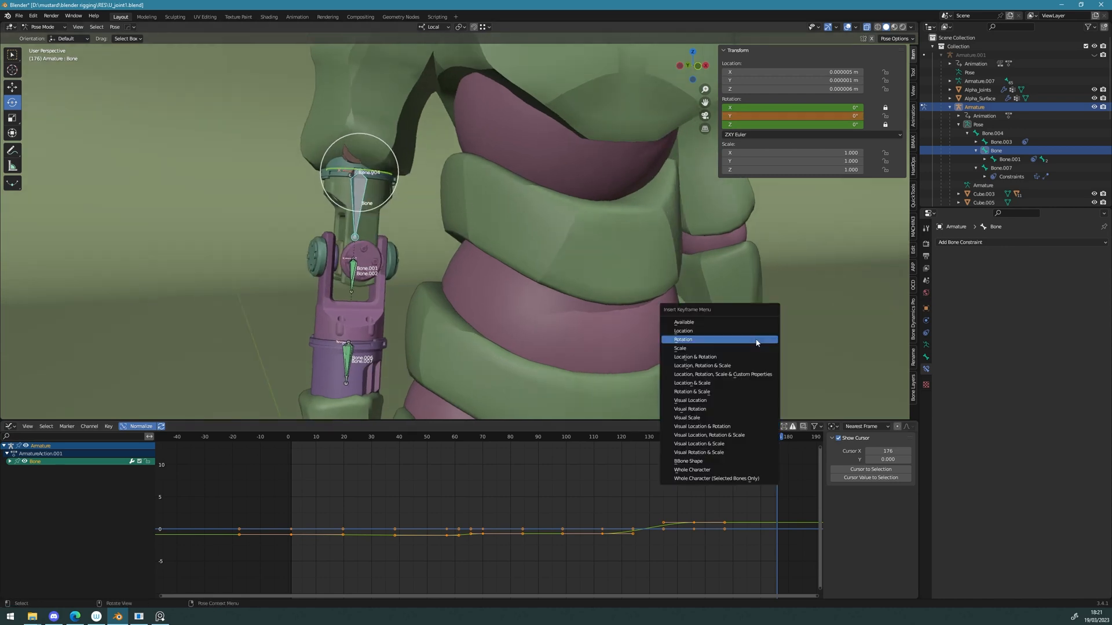
{"action": "left_click", "coordinate": [756, 341]}
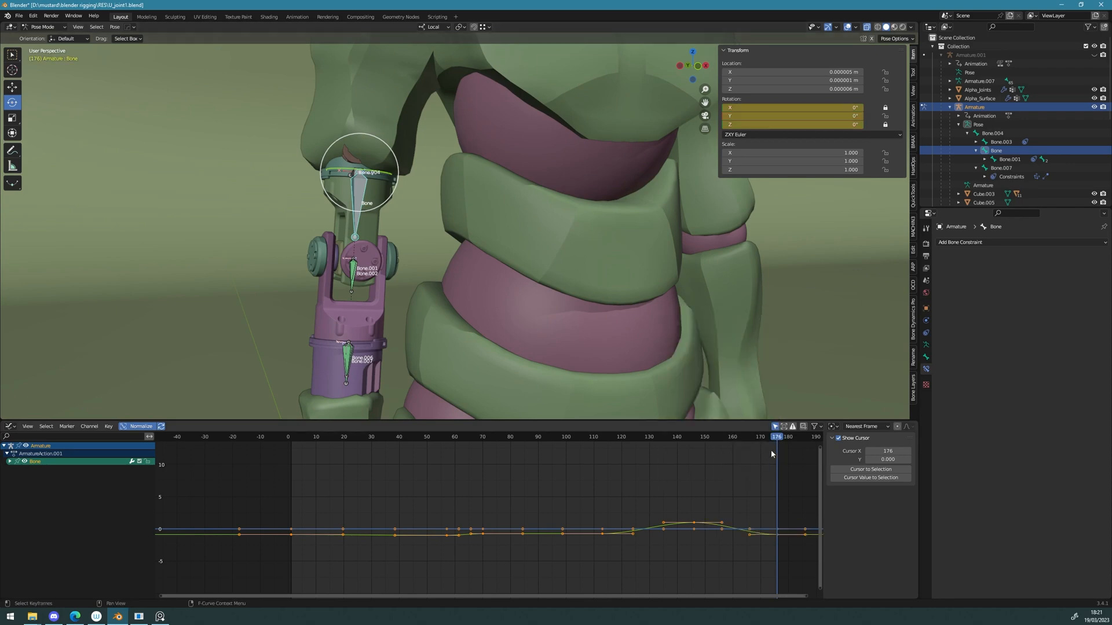
Step: Hide the joint's Armature in the viewport and play the animation from the start to review the elbow on the full mannequin
{"action": "left_click_drag", "start_coordinate": [780, 444], "coordinate": [288, 435]}
{"action": "scroll", "coordinate": [509, 277], "scroll_direction": "down", "scroll_amount": 6}
{"action": "mouse_move", "coordinate": [573, 260]}
{"action": "middle_mouse_down"}
{"action": "mouse_move", "coordinate": [618, 258]}
{"action": "mouse_move", "coordinate": [591, 253]}
{"action": "middle_mouse_up"}
{"action": "left_click", "coordinate": [1094, 107]}
{"action": "middle_click_drag", "start_coordinate": [628, 182], "coordinate": [680, 183]}
{"action": "scroll", "coordinate": [680, 183], "scroll_direction": "down", "scroll_amount": 1}
{"action": "key", "text": "space"}
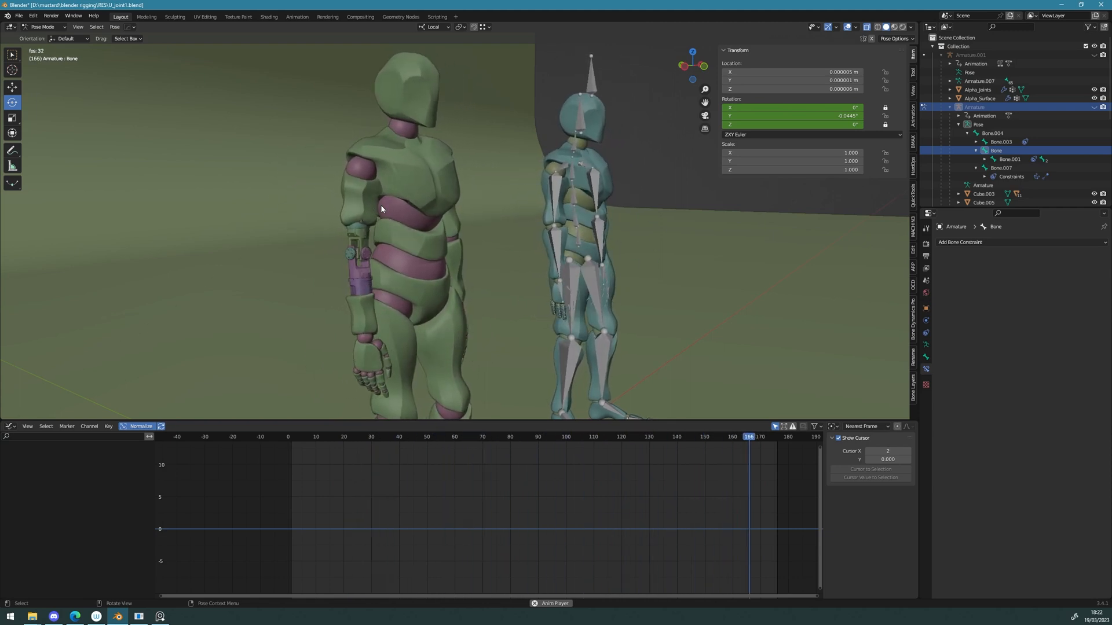
{"action": "key", "text": "space"}
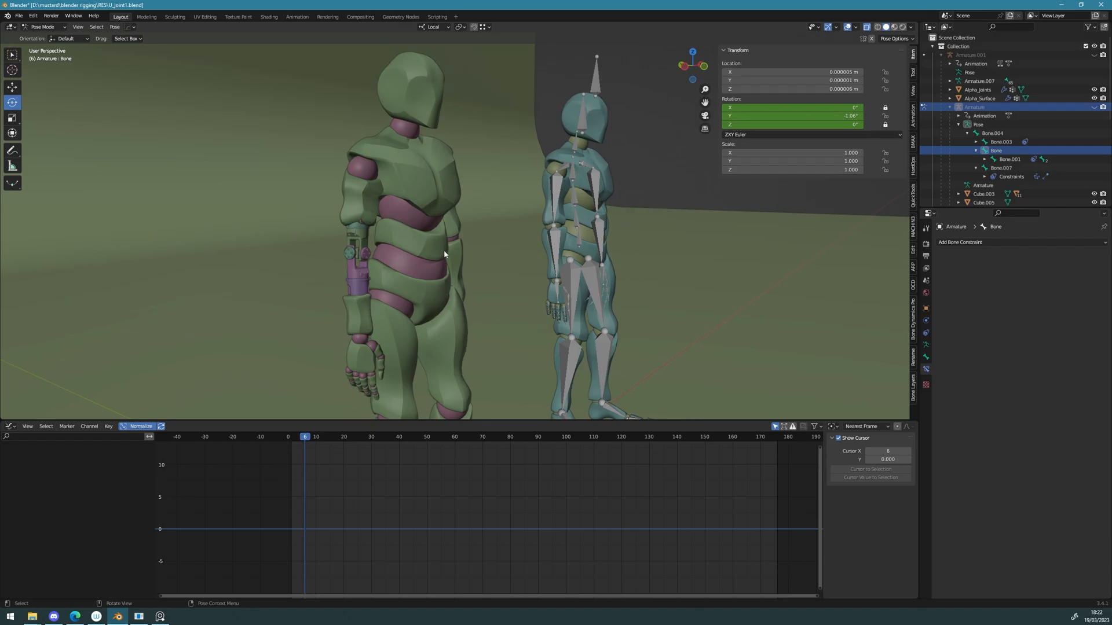
Step: Capture a screen region around both mannequins and handwrite the notes "在 pose" and "父子关系" with an arrow beside the arm
{"action": "key", "text": "Print"}
{"action": "left_click_drag", "start_coordinate": [94, 68], "coordinate": [903, 526]}
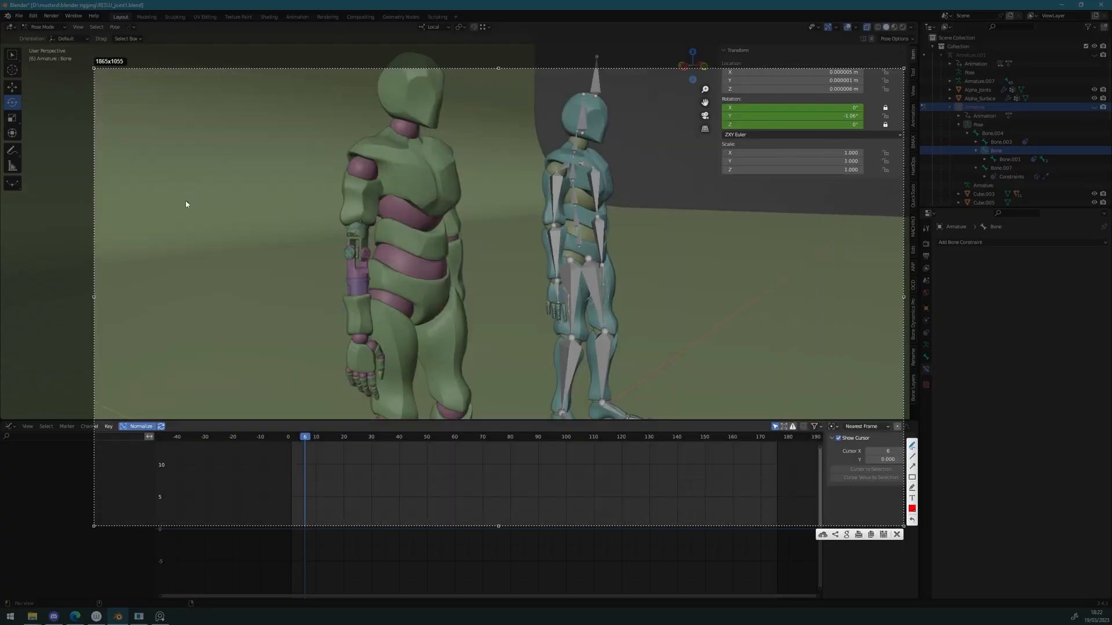
{"action": "mouse_move", "coordinate": [147, 170]}
{"action": "left_mouse_down"}
{"action": "mouse_move", "coordinate": [137, 175]}
{"action": "mouse_move", "coordinate": [197, 173]}
{"action": "left_mouse_up"}
{"action": "left_click_drag", "start_coordinate": [334, 237], "coordinate": [326, 209]}
{"action": "mouse_move", "coordinate": [158, 199]}
{"action": "left_mouse_down"}
{"action": "mouse_move", "coordinate": [166, 210]}
{"action": "mouse_move", "coordinate": [203, 209]}
{"action": "left_mouse_up"}
{"action": "left_click_drag", "start_coordinate": [207, 200], "coordinate": [210, 210]}
{"action": "left_click_drag", "start_coordinate": [205, 204], "coordinate": [229, 200]}
{"action": "left_click_drag", "start_coordinate": [232, 198], "coordinate": [236, 204]}
{"action": "left_click_drag", "start_coordinate": [231, 201], "coordinate": [224, 209]}
{"action": "left_click_drag", "start_coordinate": [231, 205], "coordinate": [252, 212]}
Step: Handwrite "BVH/FBX" leading to "Mech" with arrows to the elbow joint, and discard the annotated capture
{"action": "left_click_drag", "start_coordinate": [213, 238], "coordinate": [214, 248]}
{"action": "mouse_move", "coordinate": [214, 238]}
{"action": "left_mouse_down"}
{"action": "mouse_move", "coordinate": [214, 247]}
{"action": "mouse_move", "coordinate": [234, 237]}
{"action": "mouse_move", "coordinate": [236, 247]}
{"action": "left_mouse_up"}
{"action": "left_click_drag", "start_coordinate": [237, 242], "coordinate": [244, 241]}
{"action": "mouse_move", "coordinate": [245, 237]}
{"action": "left_mouse_down"}
{"action": "mouse_move", "coordinate": [244, 247]}
{"action": "mouse_move", "coordinate": [264, 239]}
{"action": "left_mouse_up"}
{"action": "left_click_drag", "start_coordinate": [257, 245], "coordinate": [264, 244]}
{"action": "left_click_drag", "start_coordinate": [267, 242], "coordinate": [286, 248]}
{"action": "left_click_drag", "start_coordinate": [286, 241], "coordinate": [279, 248]}
{"action": "left_click_drag", "start_coordinate": [205, 256], "coordinate": [206, 257]}
{"action": "left_click_drag", "start_coordinate": [206, 297], "coordinate": [214, 296]}
{"action": "left_click_drag", "start_coordinate": [225, 293], "coordinate": [235, 299]}
{"action": "left_click_drag", "start_coordinate": [237, 296], "coordinate": [251, 300]}
{"action": "mouse_move", "coordinate": [254, 288]}
{"action": "left_mouse_down"}
{"action": "mouse_move", "coordinate": [264, 309]}
{"action": "mouse_move", "coordinate": [332, 264]}
{"action": "mouse_move", "coordinate": [328, 275]}
{"action": "left_mouse_up"}
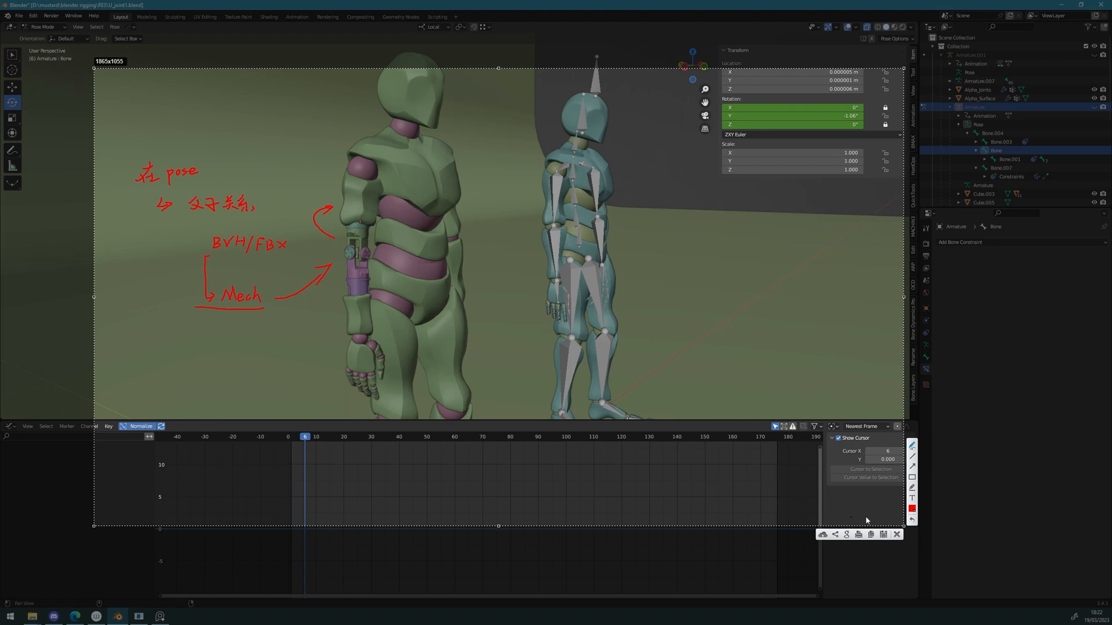
{"action": "left_click", "coordinate": [897, 535]}
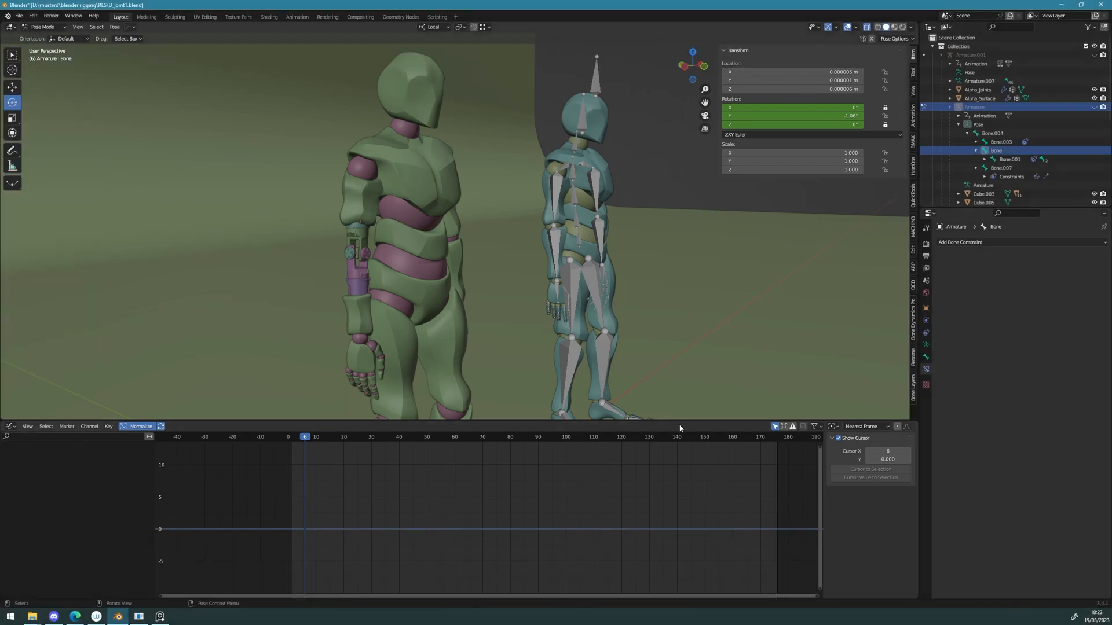
Step: Switch to the reference image board, reposition it, and select the red mannequin picture
{"action": "left_click", "coordinate": [160, 616]}
{"action": "scroll", "coordinate": [419, 404], "scroll_direction": "up", "scroll_amount": 1}
{"action": "scroll", "coordinate": [419, 405], "scroll_direction": "down", "scroll_amount": 1}
{"action": "right_click_drag", "start_coordinate": [294, 449], "coordinate": [352, 382]}
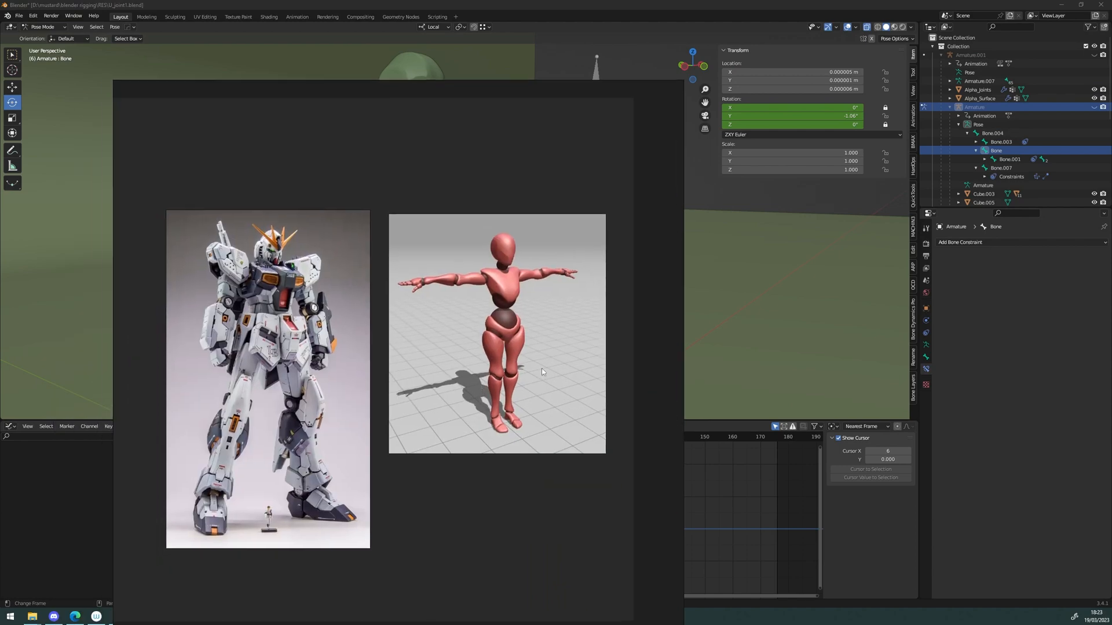
{"action": "left_click", "coordinate": [469, 370]}
Step: Capture a screen region around the reference images and circle the robot's shoulder, elbow, hip, knee and ankle joints
{"action": "key", "text": "Print"}
{"action": "left_click_drag", "start_coordinate": [125, 169], "coordinate": [802, 602]}
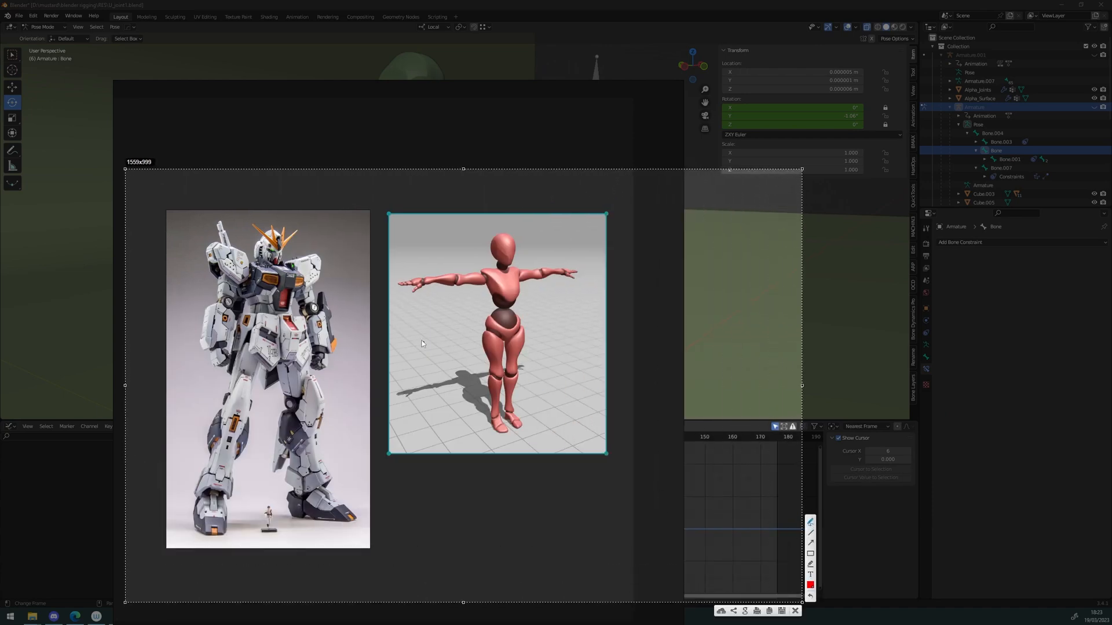
{"action": "left_click_drag", "start_coordinate": [316, 303], "coordinate": [315, 303]}
{"action": "left_click_drag", "start_coordinate": [236, 295], "coordinate": [235, 297]}
{"action": "left_click_drag", "start_coordinate": [240, 415], "coordinate": [239, 416]}
{"action": "left_click_drag", "start_coordinate": [224, 488], "coordinate": [223, 496]}
{"action": "left_click_drag", "start_coordinate": [317, 480], "coordinate": [316, 478]}
{"action": "left_click_drag", "start_coordinate": [299, 394], "coordinate": [297, 394]}
{"action": "mouse_move", "coordinate": [252, 334]}
{"action": "left_mouse_down"}
{"action": "mouse_move", "coordinate": [245, 343]}
{"action": "mouse_move", "coordinate": [293, 338]}
{"action": "left_mouse_up"}
{"action": "mouse_move", "coordinate": [244, 264]}
{"action": "left_mouse_down"}
{"action": "mouse_move", "coordinate": [237, 277]}
{"action": "mouse_move", "coordinate": [244, 263]}
{"action": "left_mouse_up"}
{"action": "mouse_move", "coordinate": [293, 263]}
{"action": "left_mouse_down"}
{"action": "mouse_move", "coordinate": [288, 276]}
{"action": "mouse_move", "coordinate": [293, 264]}
{"action": "left_mouse_up"}
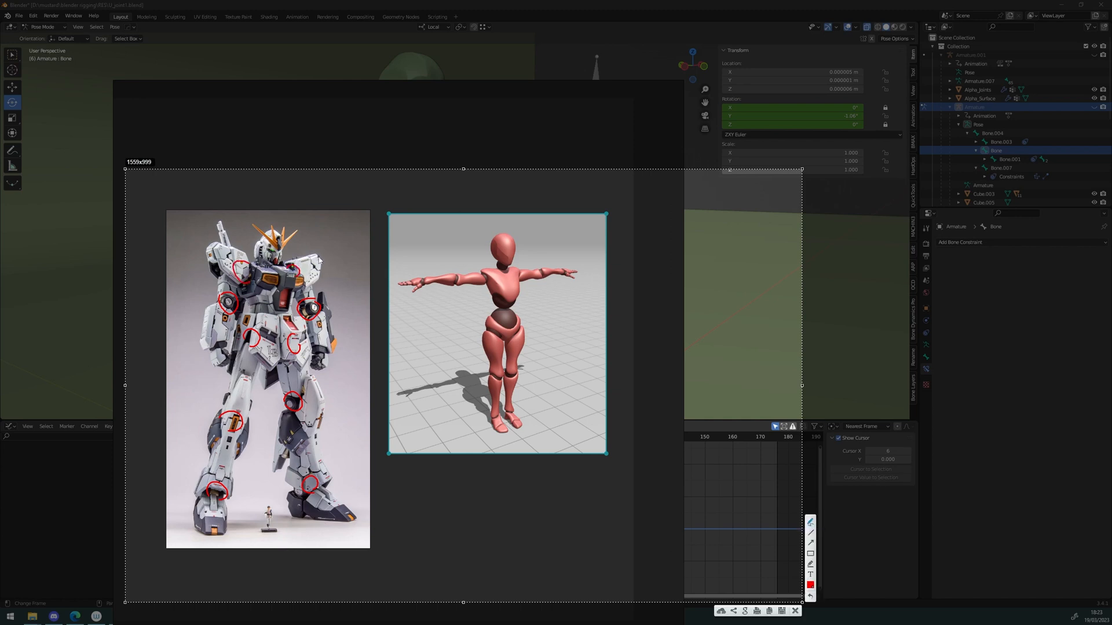
Step: Draw strokes along the robot's arm and toward the mannequin picture, and discard the annotated capture
{"action": "left_click_drag", "start_coordinate": [322, 264], "coordinate": [341, 255]}
{"action": "left_click_drag", "start_coordinate": [371, 283], "coordinate": [410, 291]}
{"action": "left_click_drag", "start_coordinate": [241, 272], "coordinate": [231, 331]}
{"action": "left_click_drag", "start_coordinate": [193, 297], "coordinate": [211, 301]}
{"action": "left_click", "coordinate": [795, 611]}
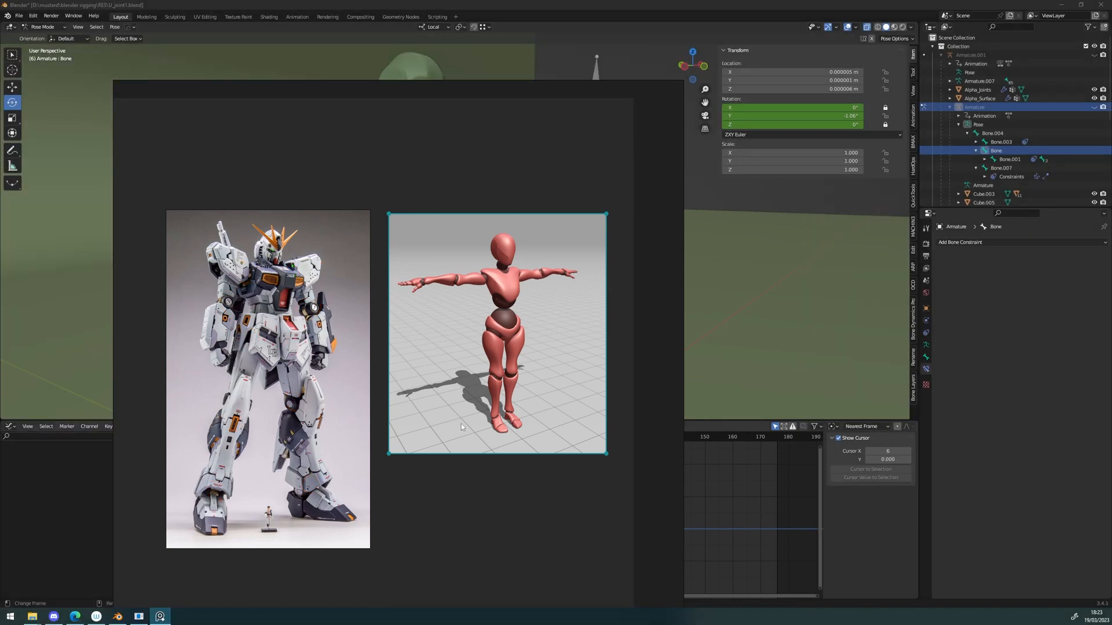
Step: Reposition the reference board over the workspace to view the robot and mannequin pictures
{"action": "right_click_drag", "start_coordinate": [475, 502], "coordinate": [623, 464]}
{"action": "scroll", "coordinate": [623, 465], "scroll_direction": "down", "scroll_amount": 3}
{"action": "scroll", "coordinate": [620, 464], "scroll_direction": "up", "scroll_amount": 3}
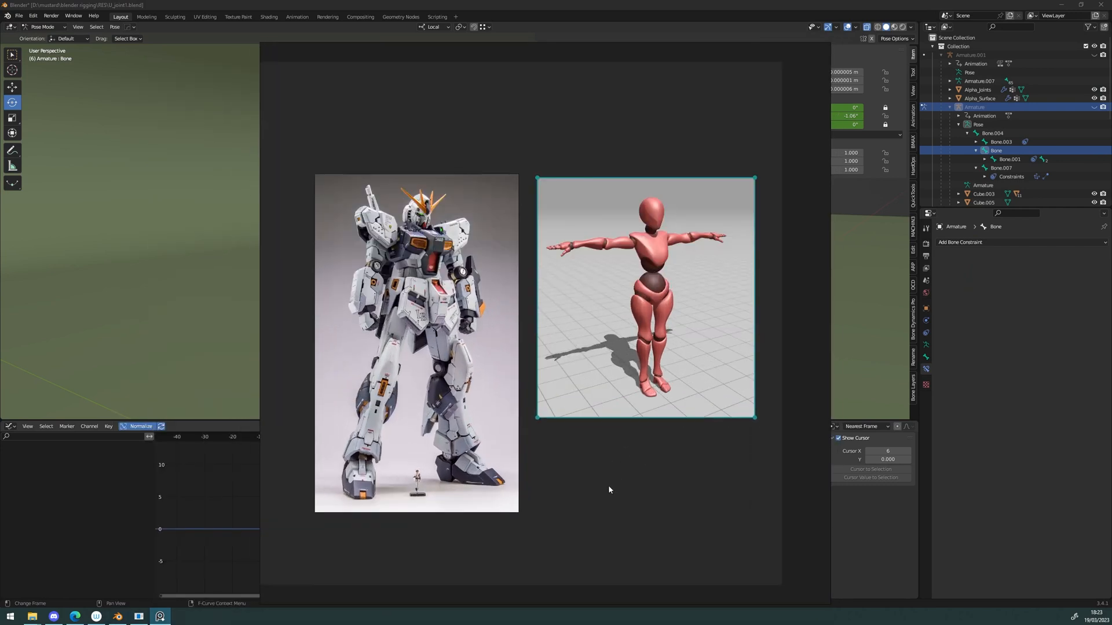